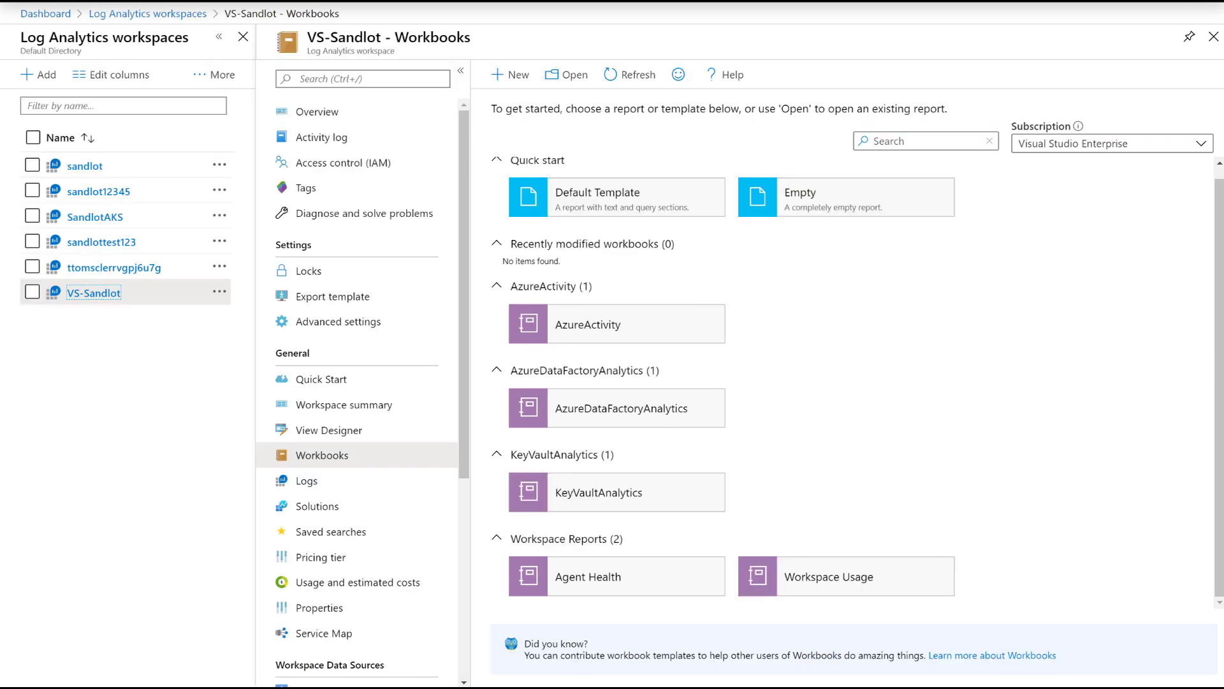
Browse the workbook templates available for the SCAutomation Application Insights resource.
left_click(219, 36)
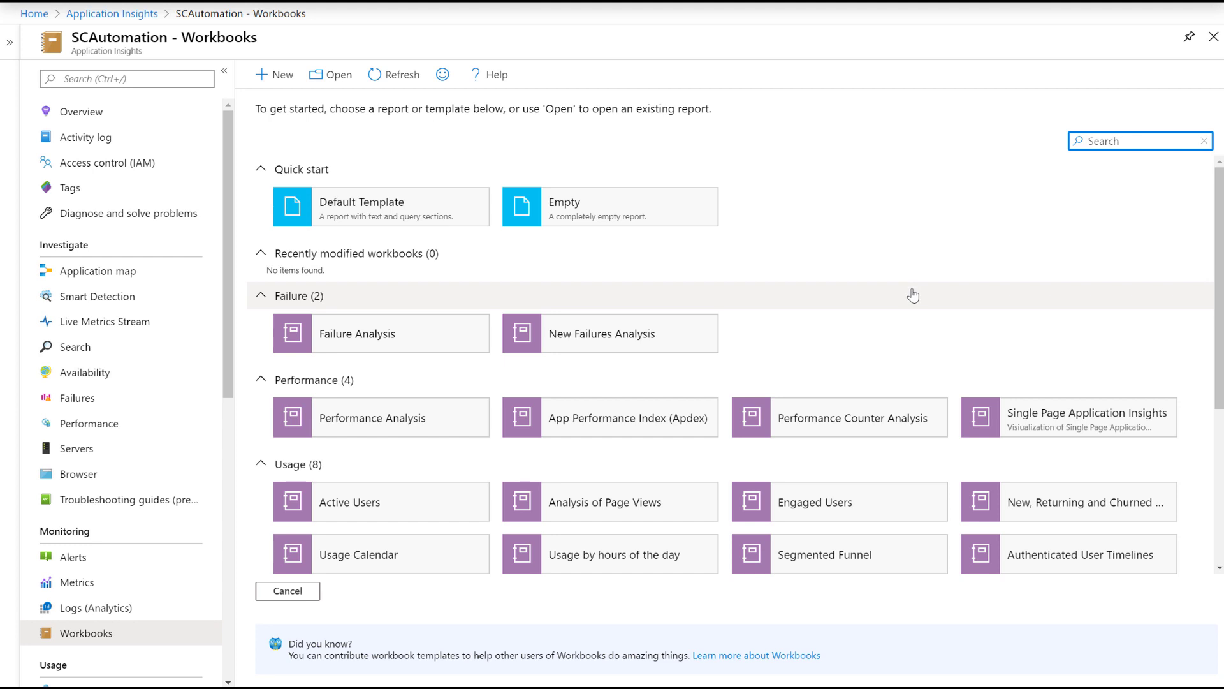
scroll(914, 294, "down", 3)
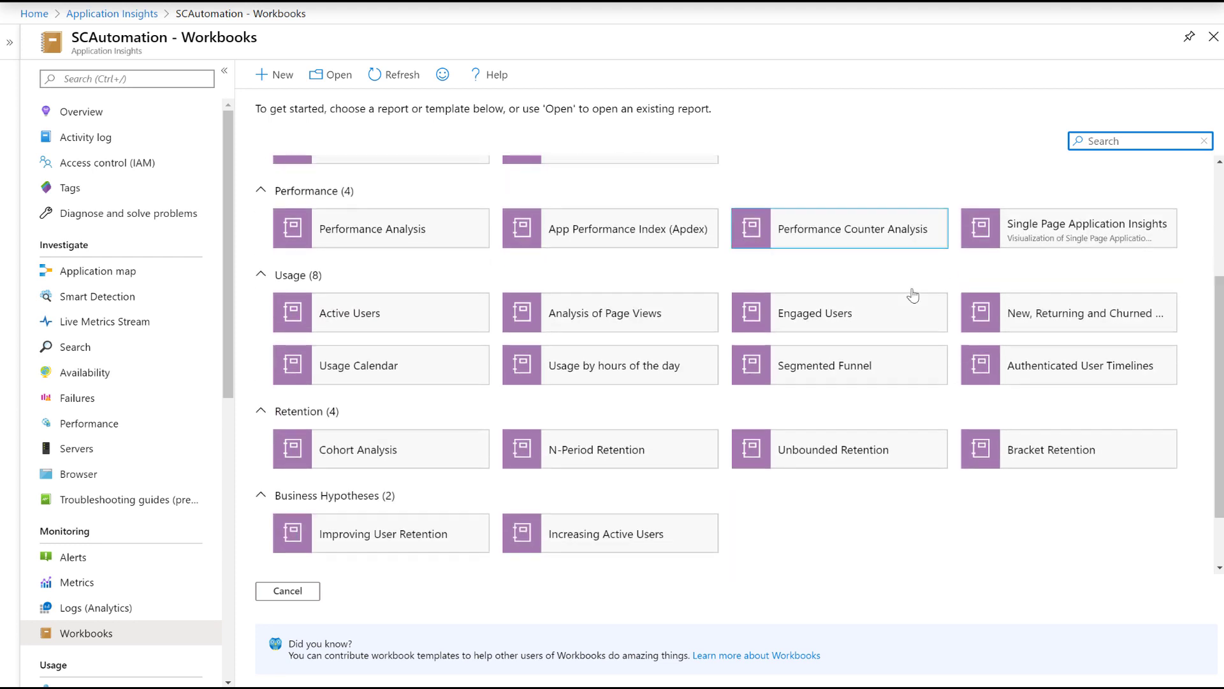
scroll(913, 295, "down", 1)
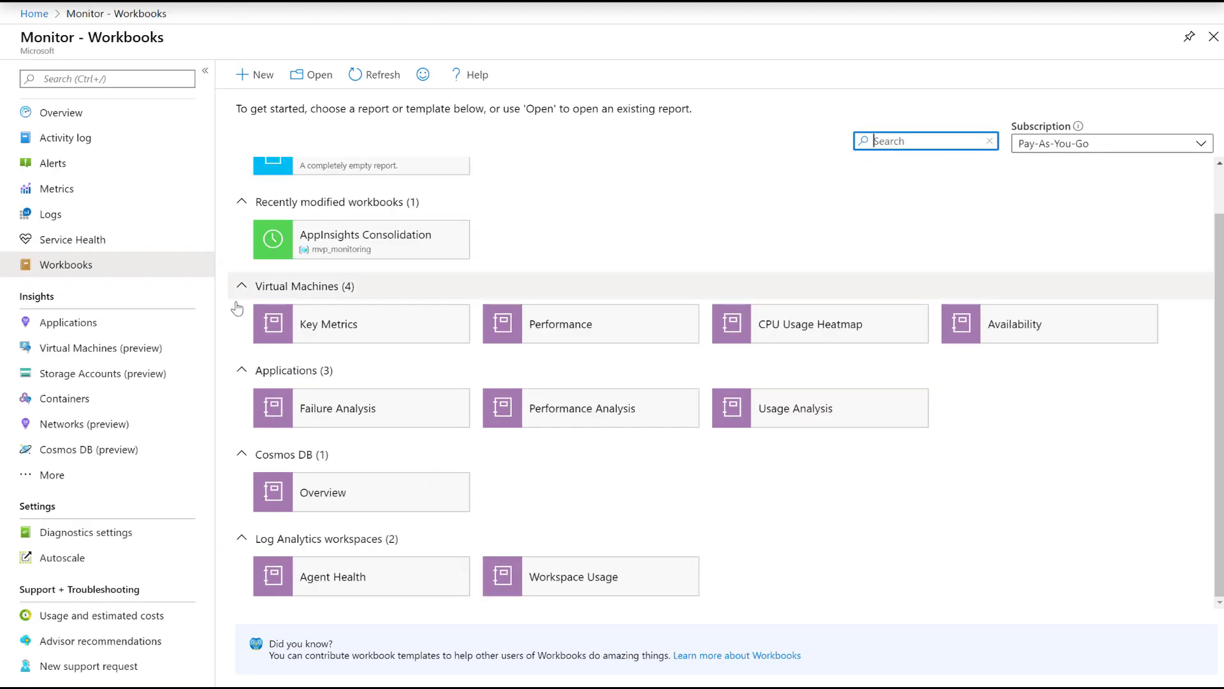
Open the Performance view of Virtual Machines insights in Monitor and view its Performance workbook.
left_click(94, 346)
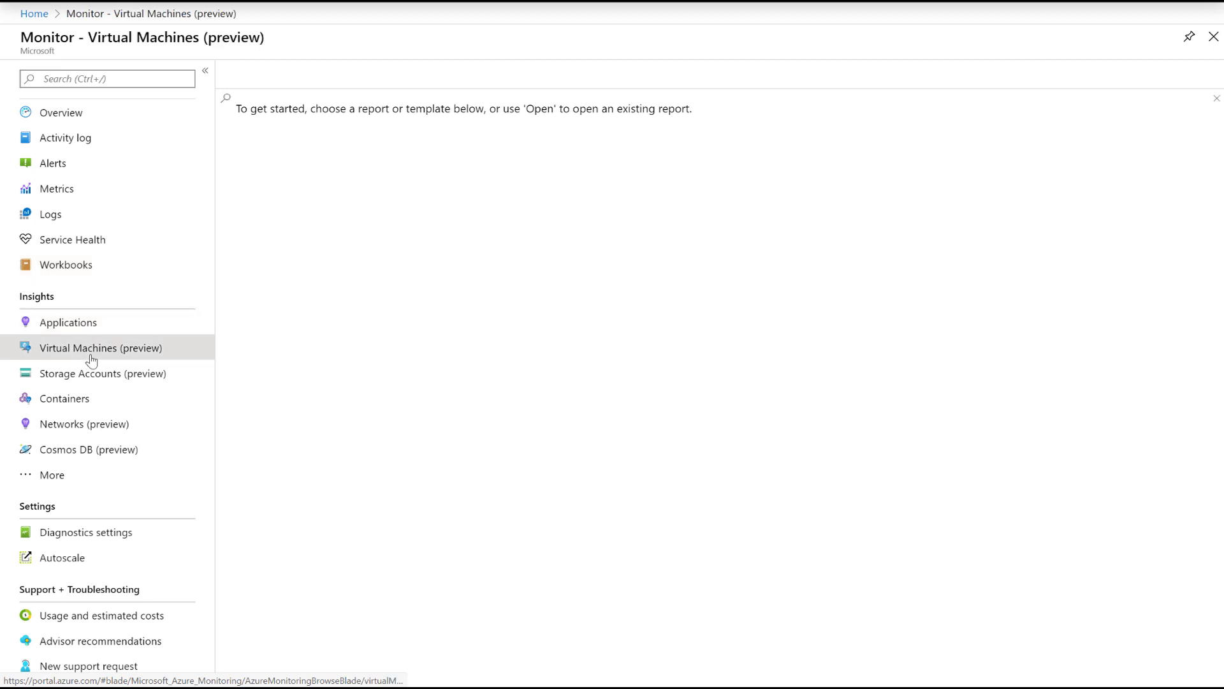
left_click(376, 135)
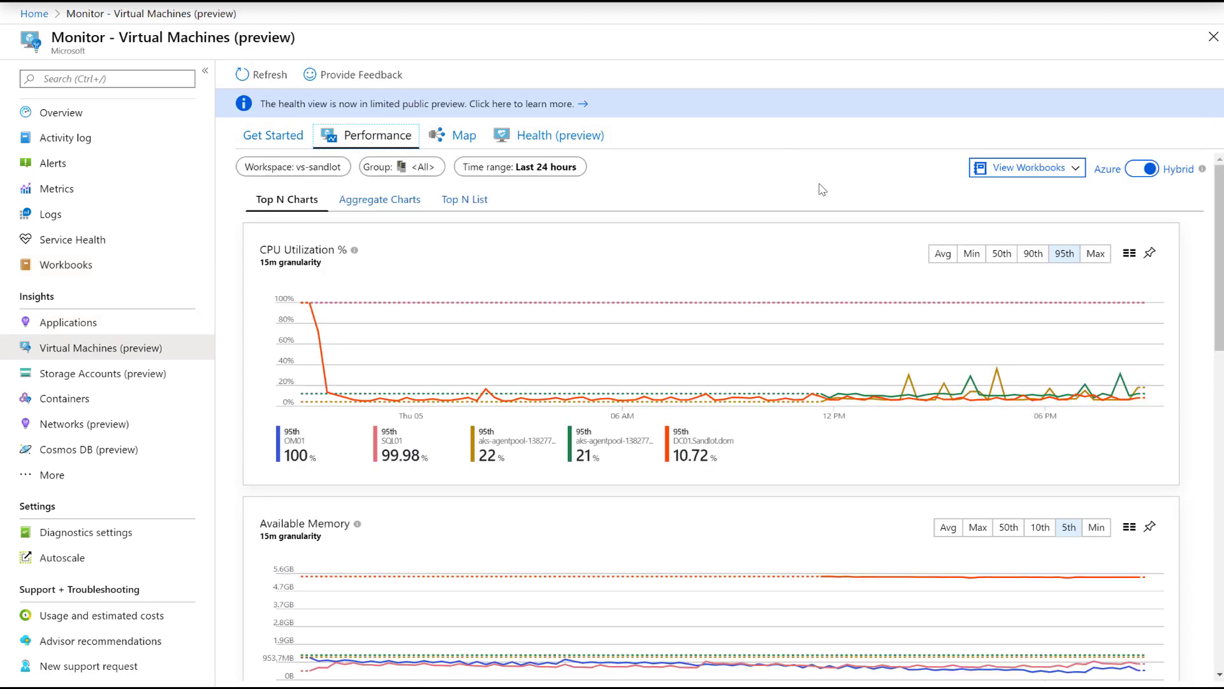
left_click(1075, 170)
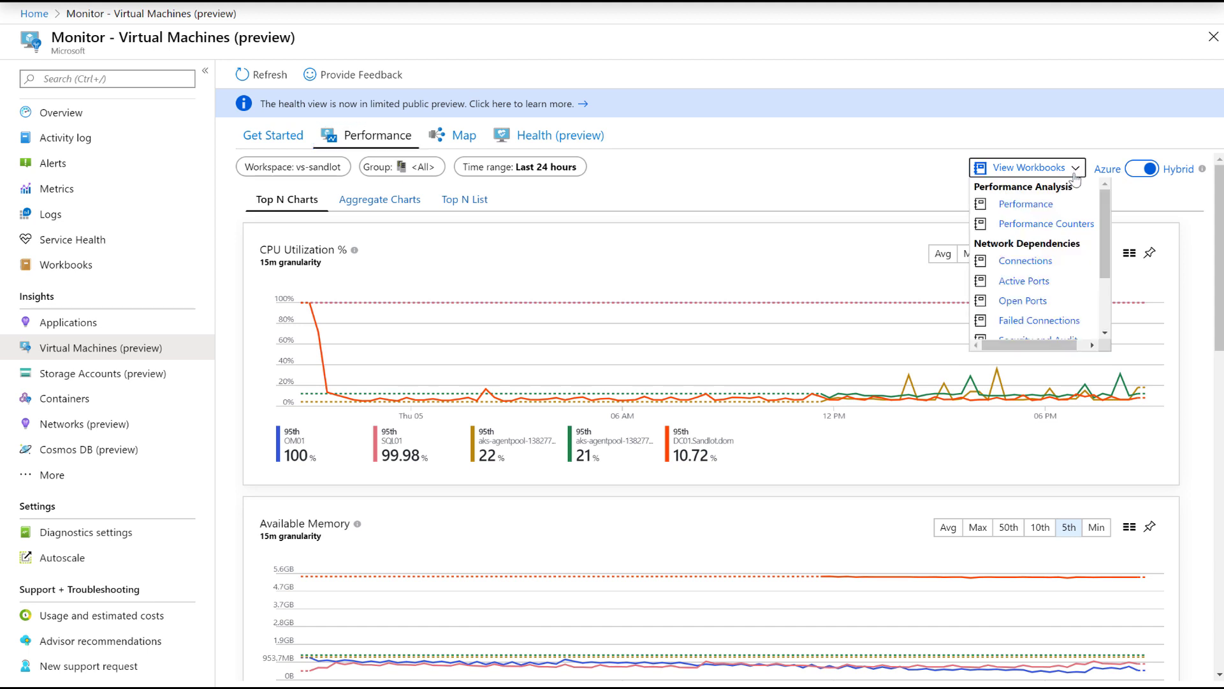
left_click(1045, 211)
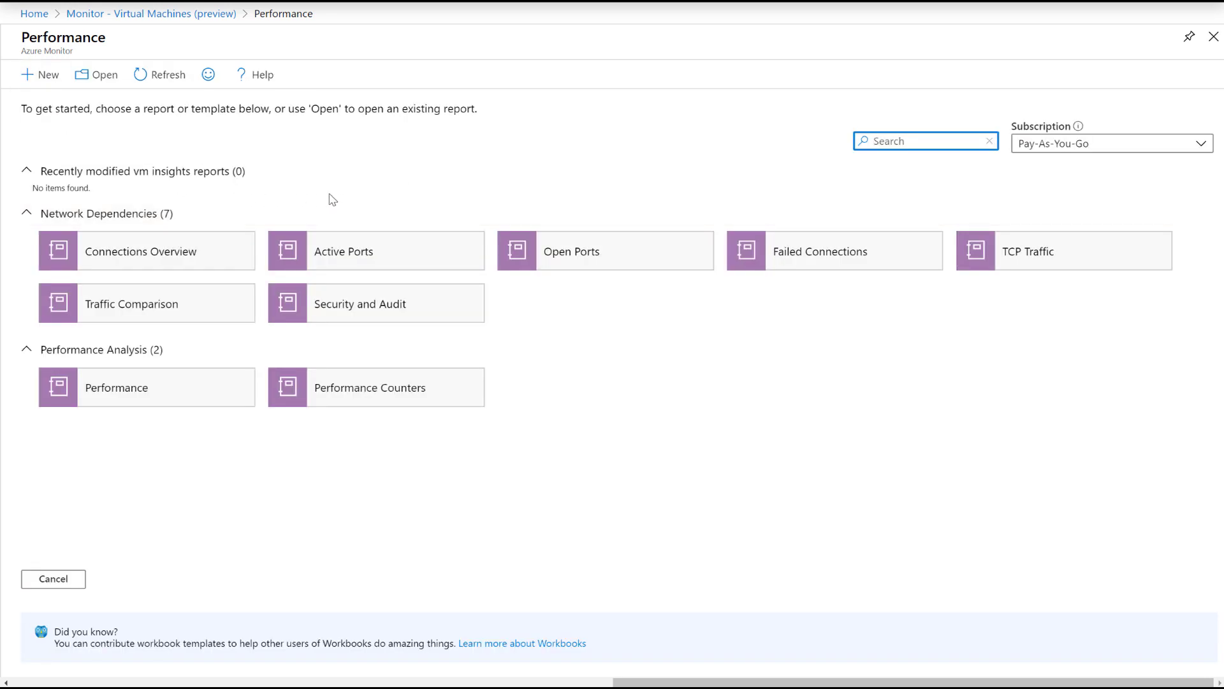
Return to Virtual Machines insights, view the Storage Accounts insights and open the Containers insights.
left_click(96, 14)
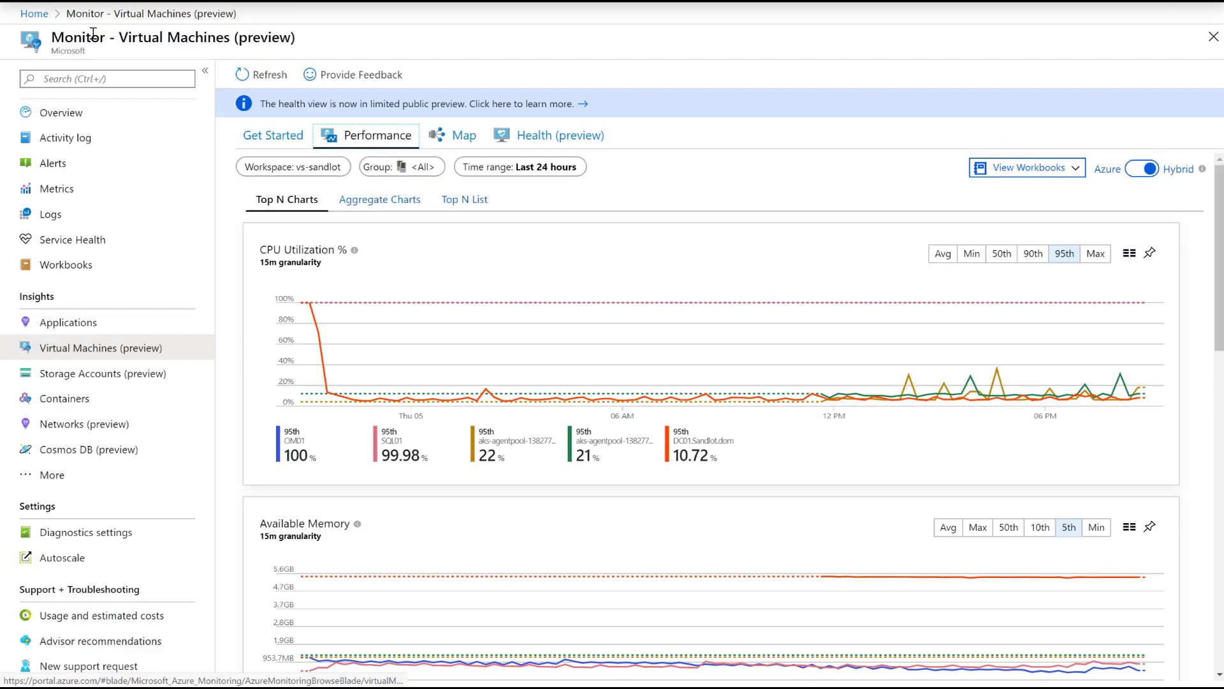
left_click(83, 377)
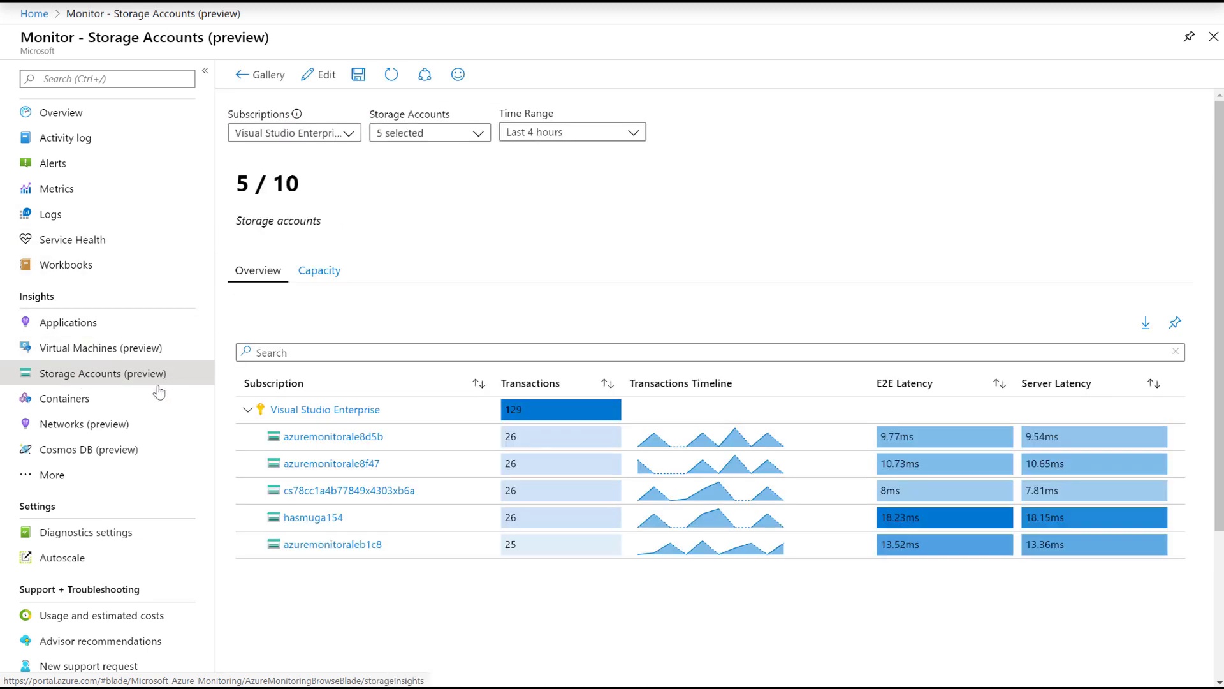
left_click(95, 406)
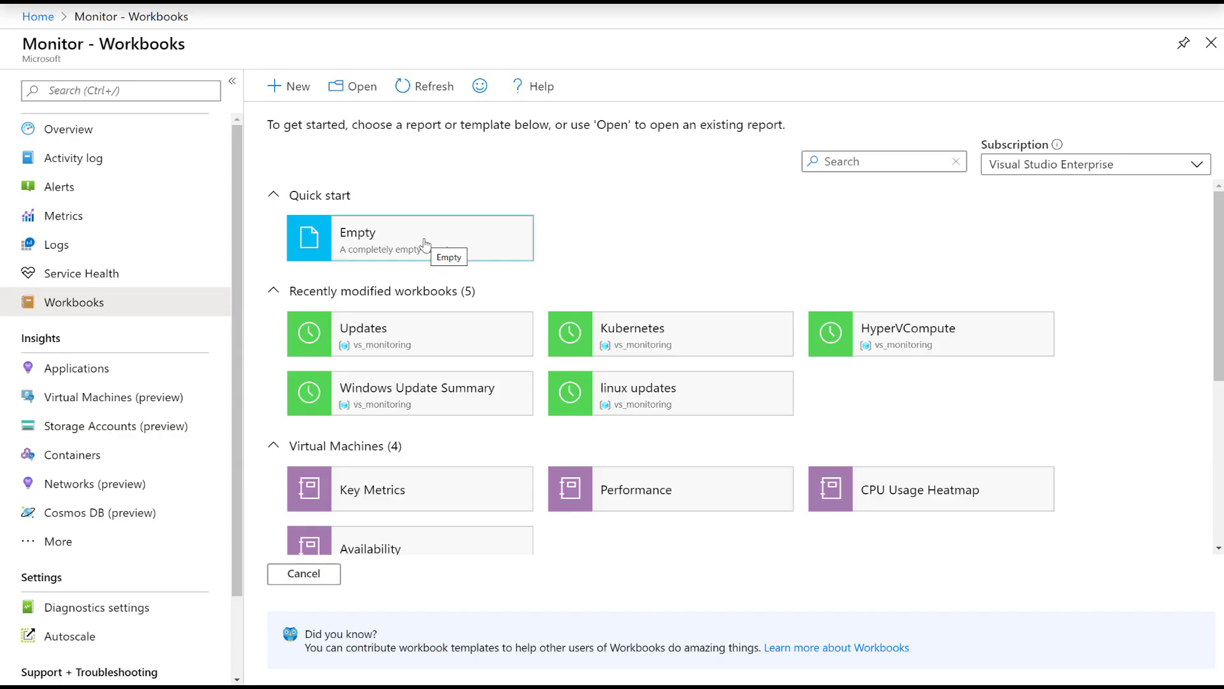
Create an empty workbook, discarding unsaved changes, and add a parameters section to it.
left_click(437, 255)
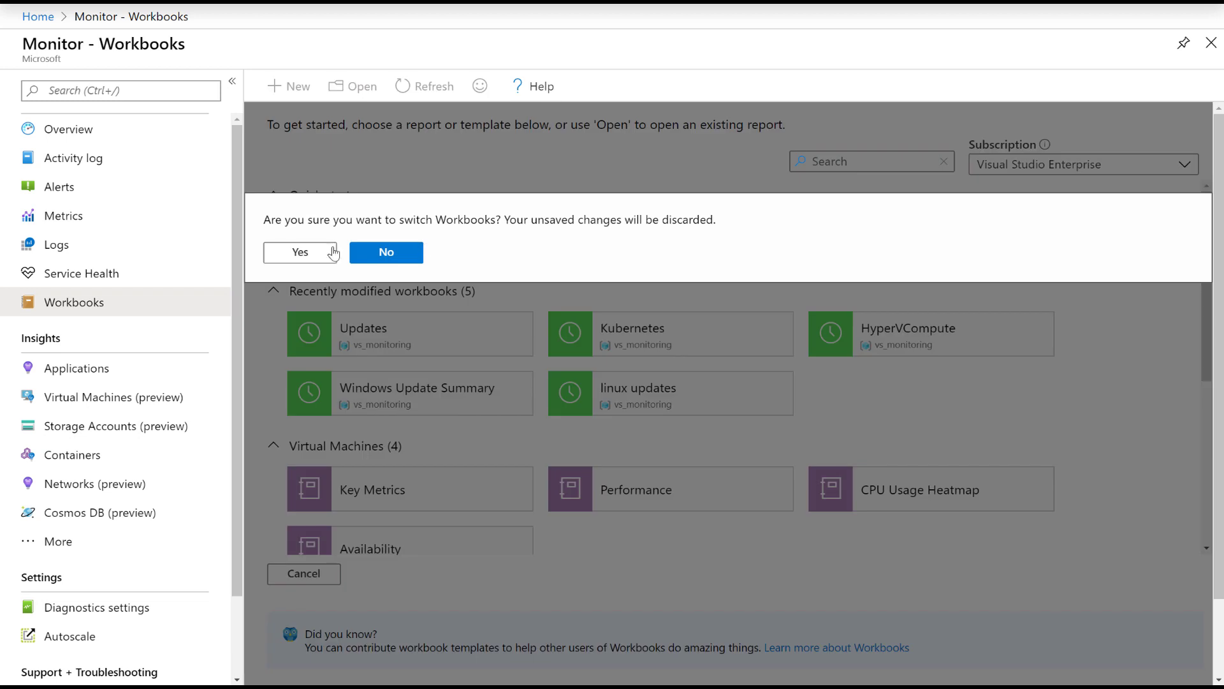
left_click(311, 254)
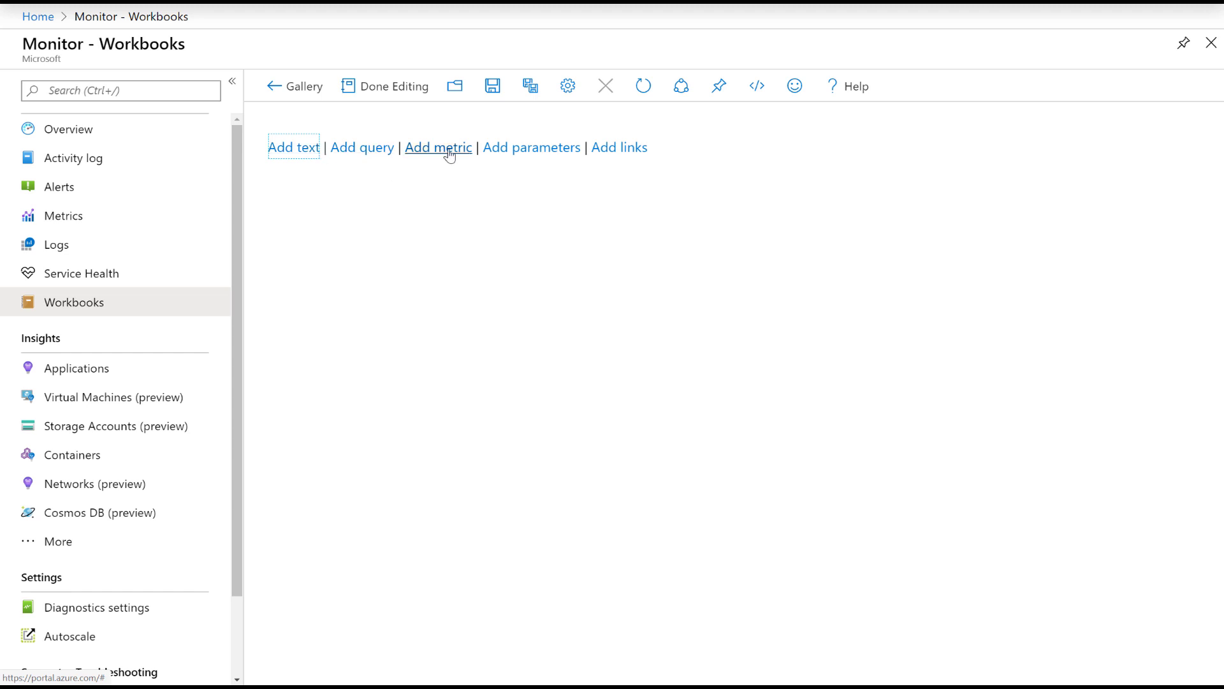
left_click(534, 153)
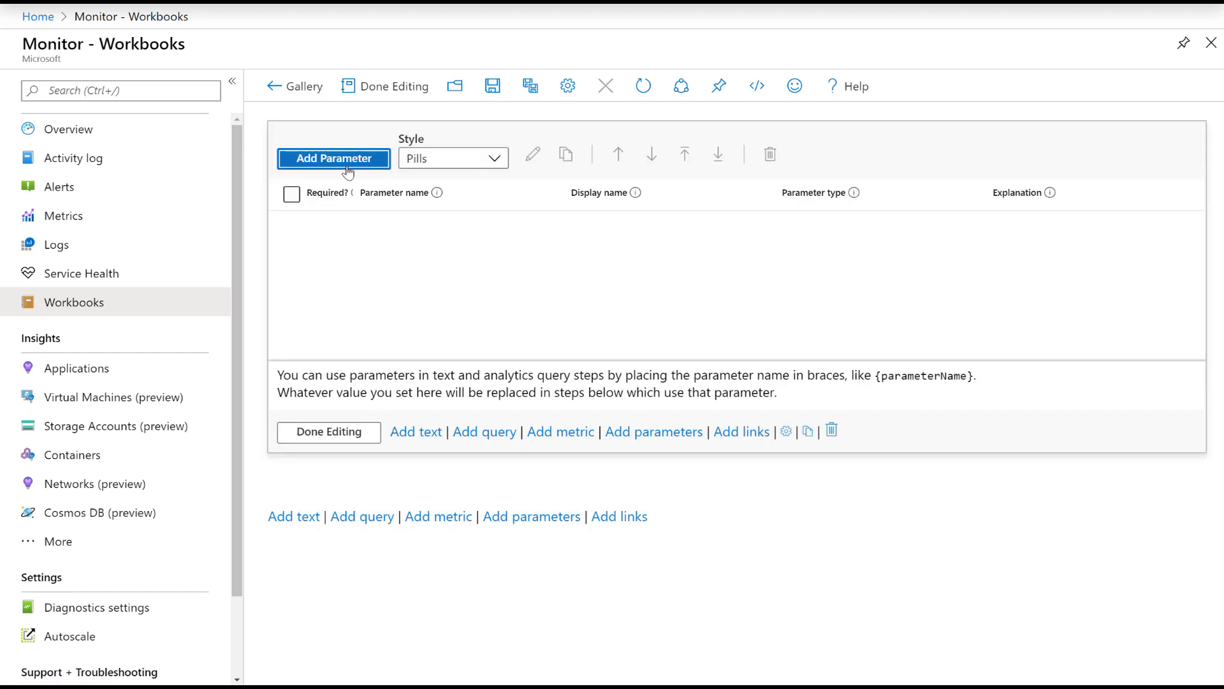
Add and save a required Time range picker parameter named TimeRange that allows custom time range selection.
left_click(344, 167)
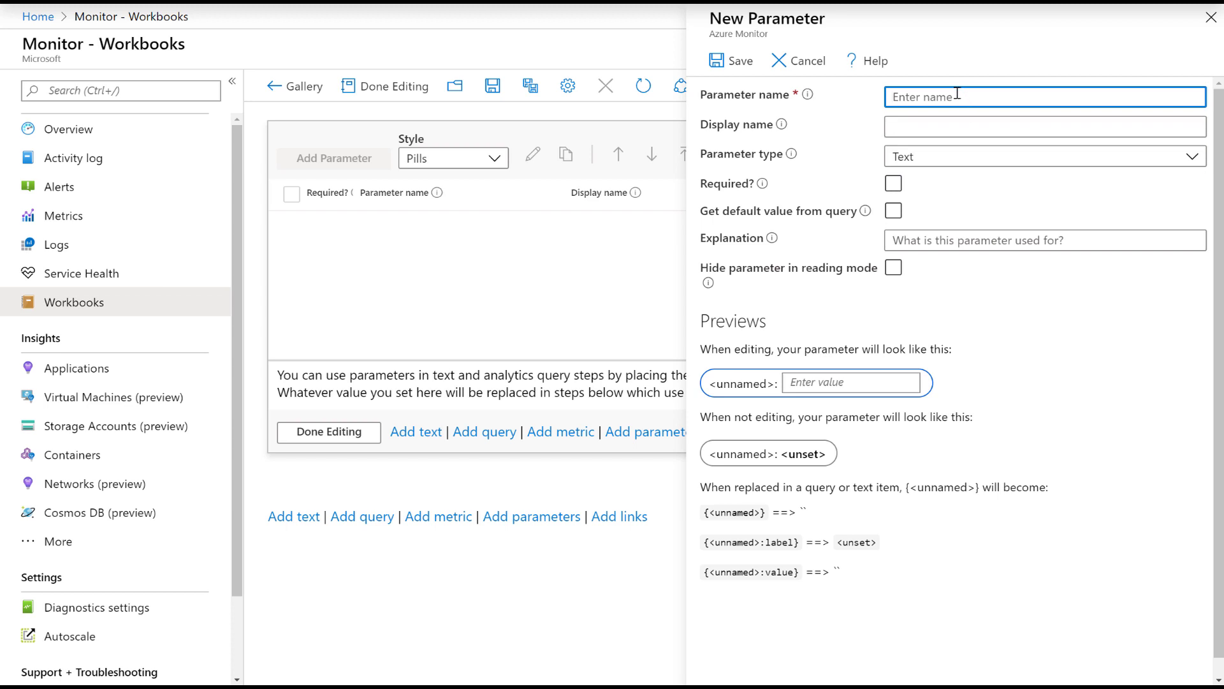
type("TimeRange")
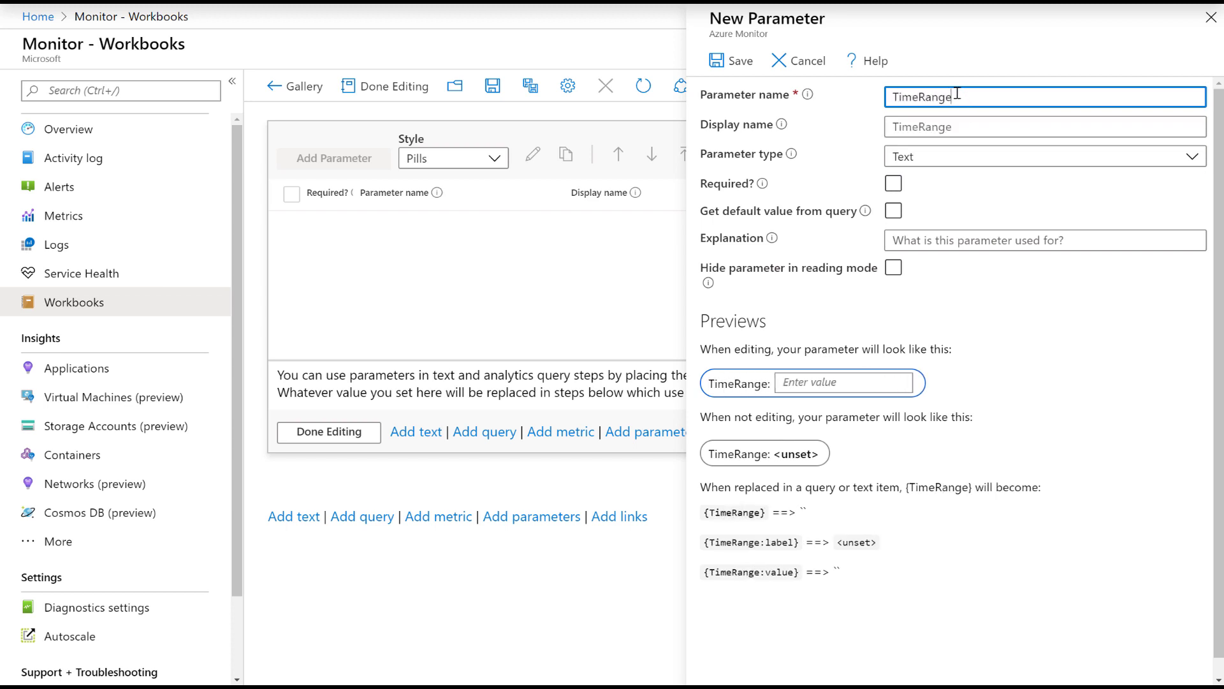
left_click(957, 156)
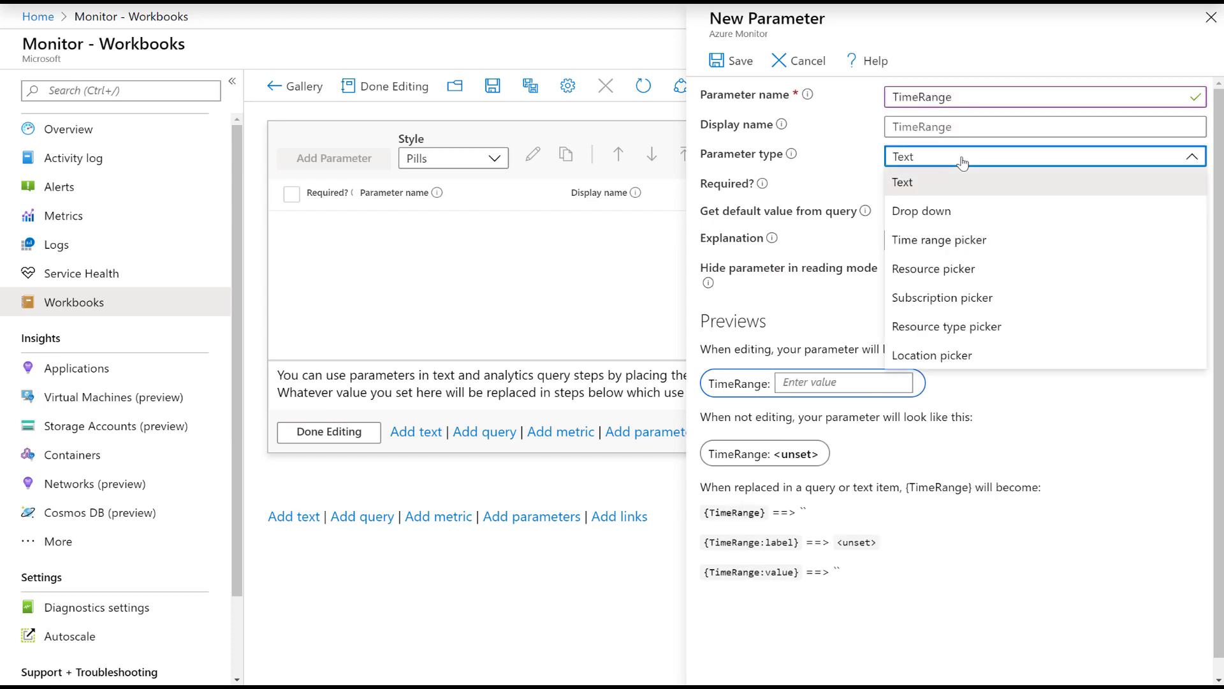
left_click(956, 241)
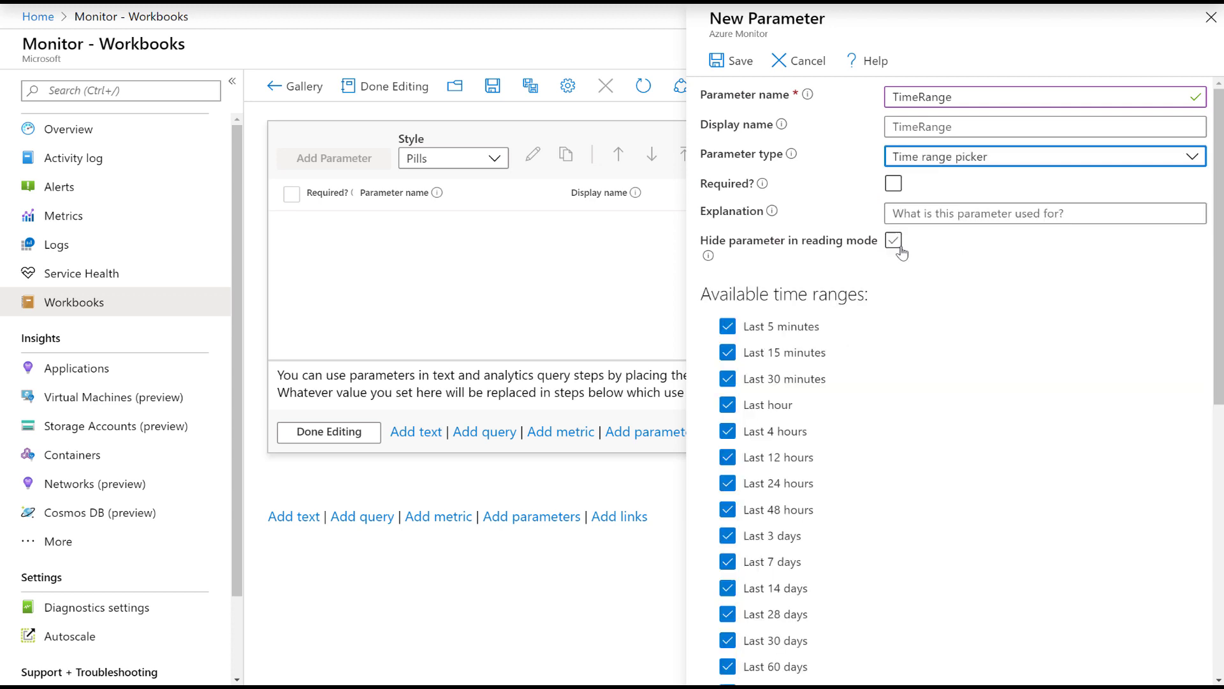
left_click(896, 185)
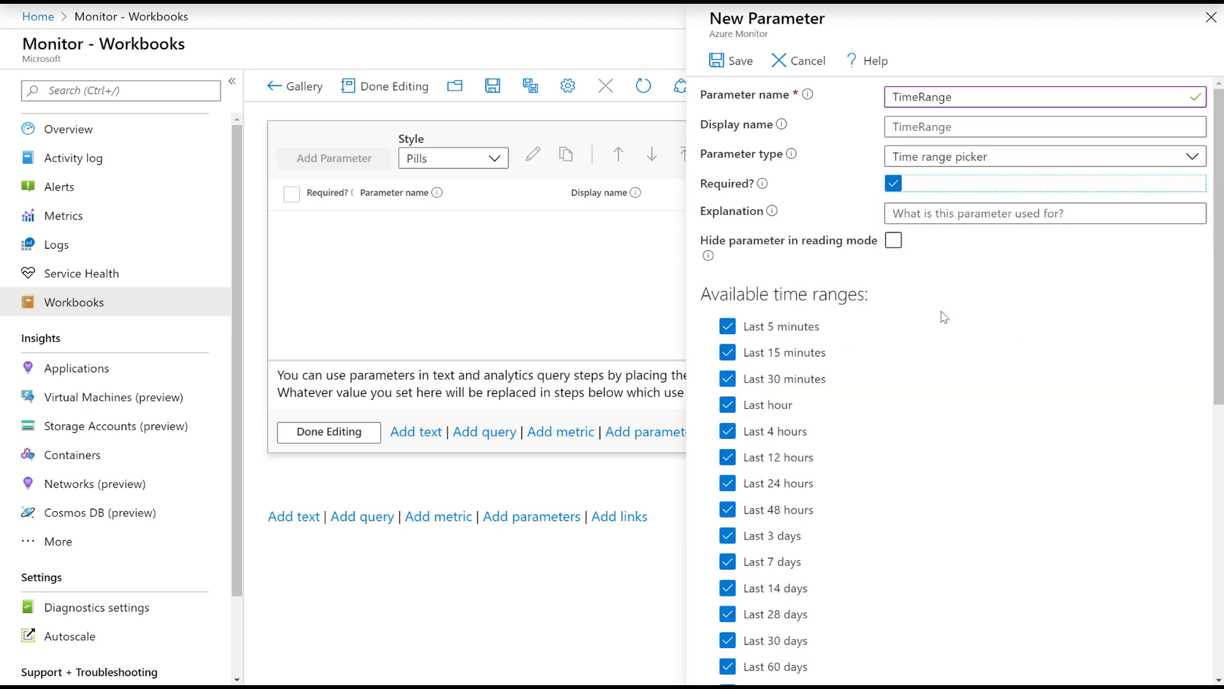
scroll(904, 309, "down", 3)
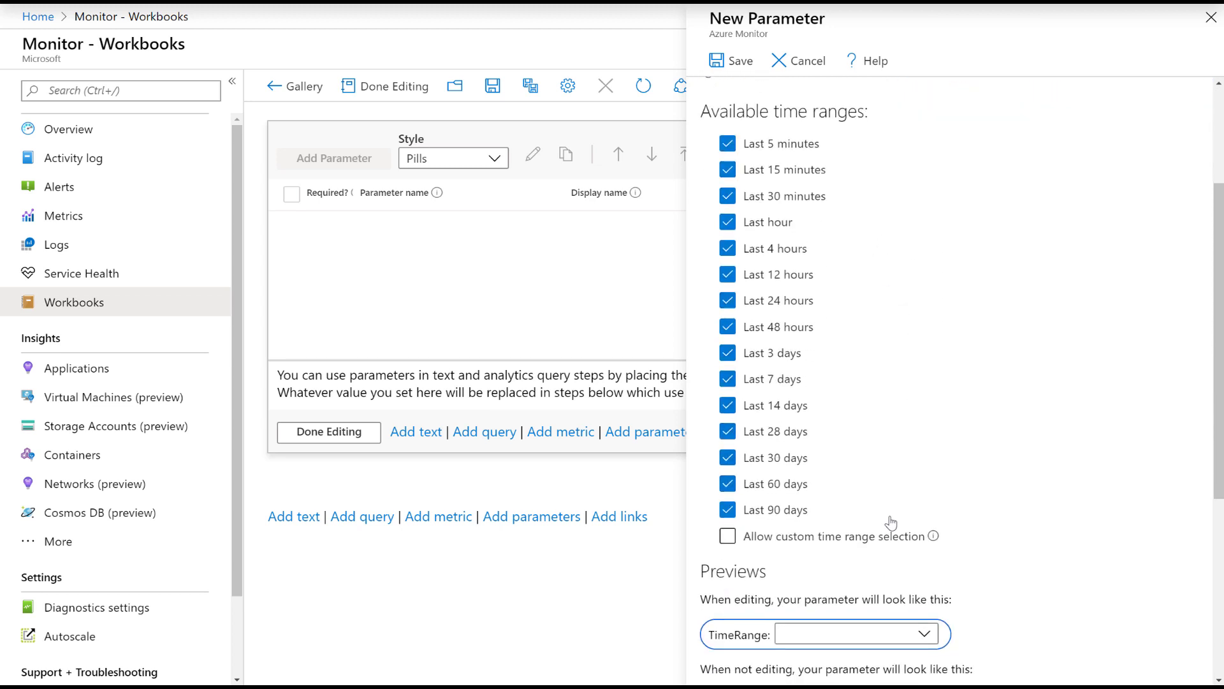
left_click(728, 537)
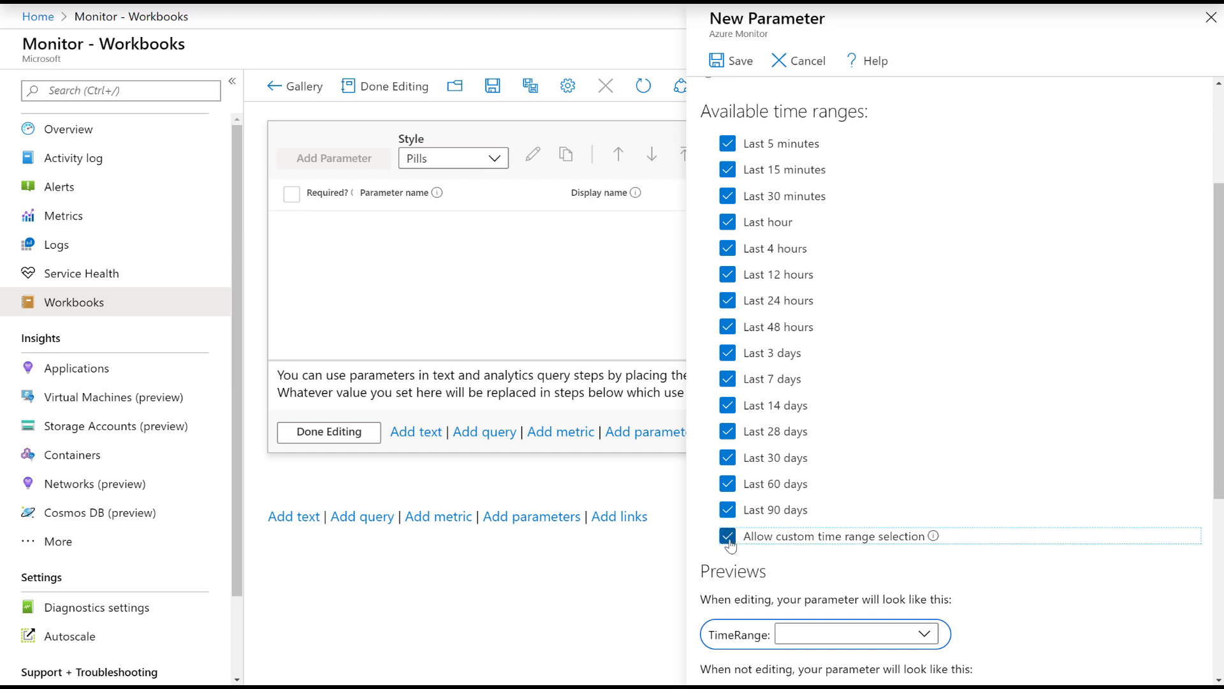
left_click(738, 61)
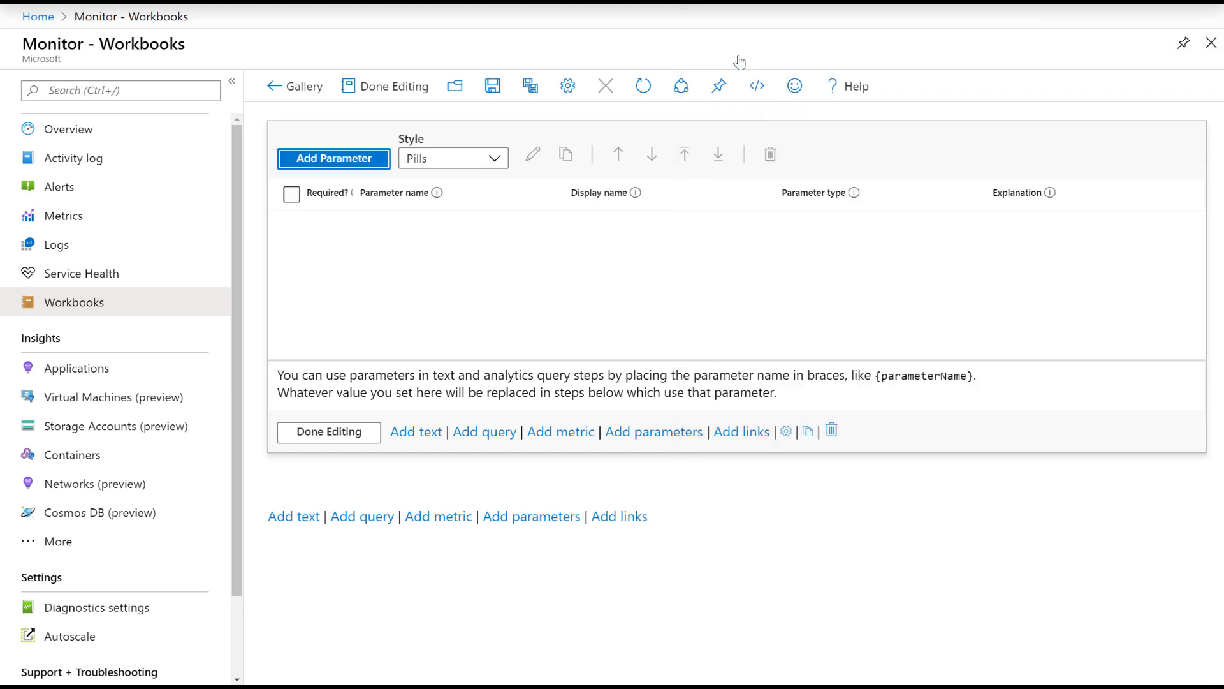
Create a Subscription picker parameter named Subscriptions that gets its data from All Subscriptions.
left_click(324, 159)
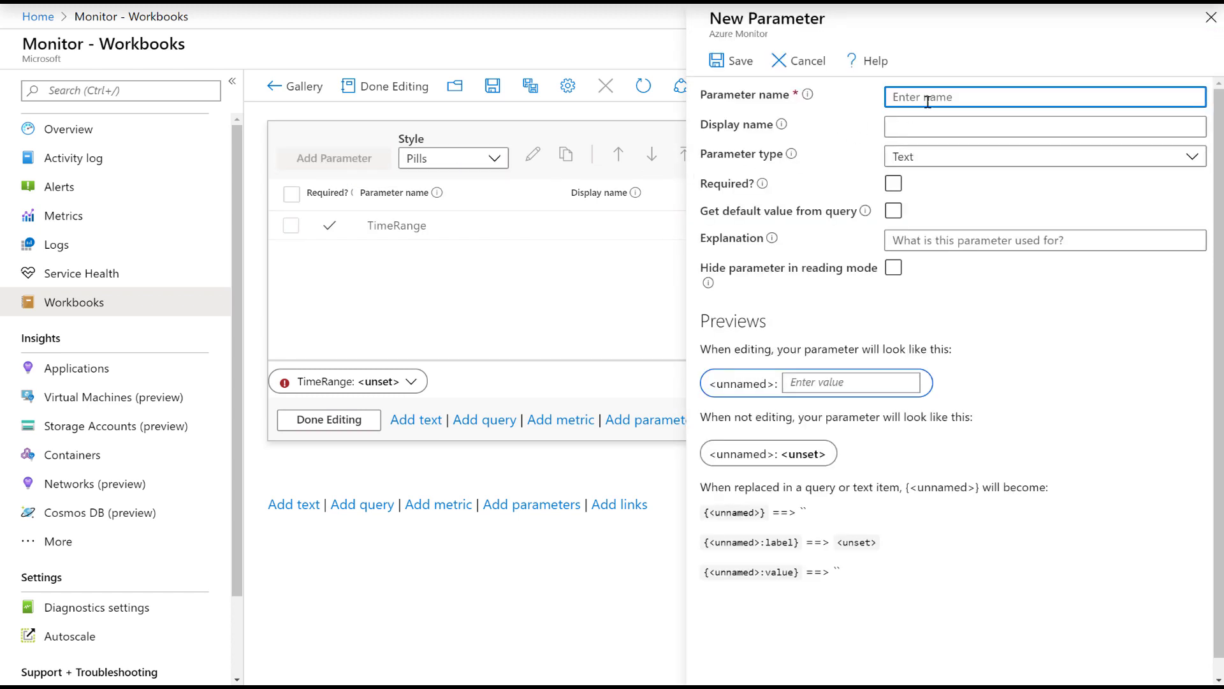
type("Subscriptions")
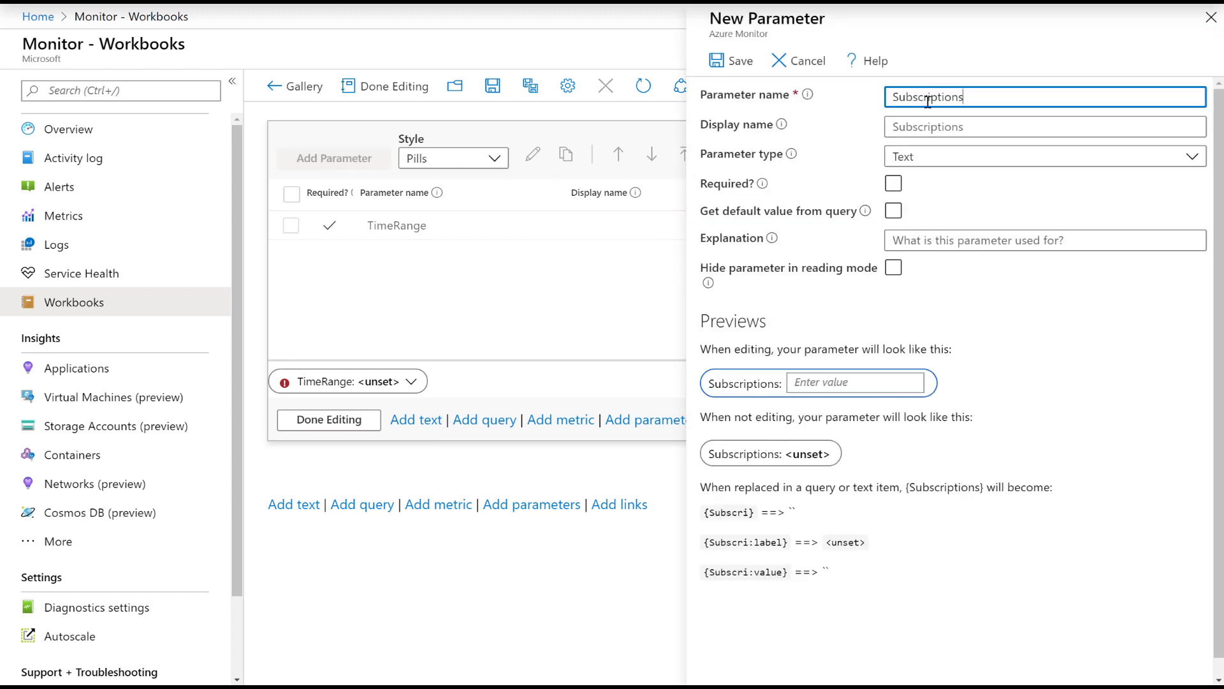
left_click(969, 157)
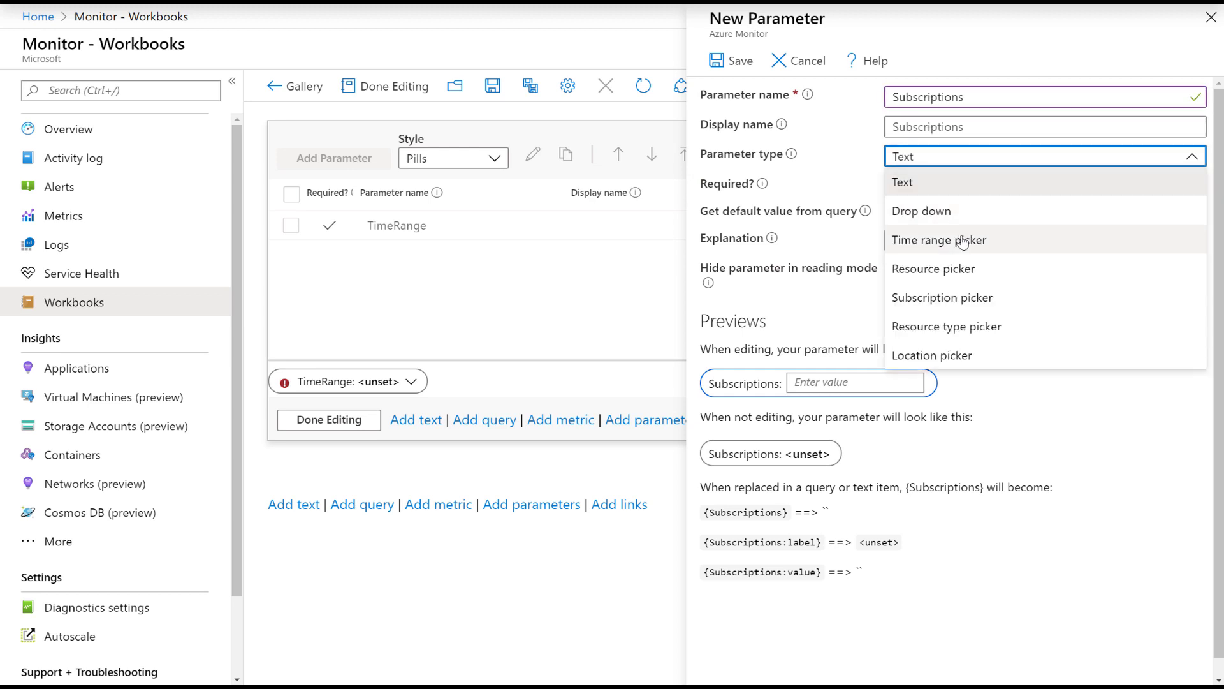
left_click(960, 296)
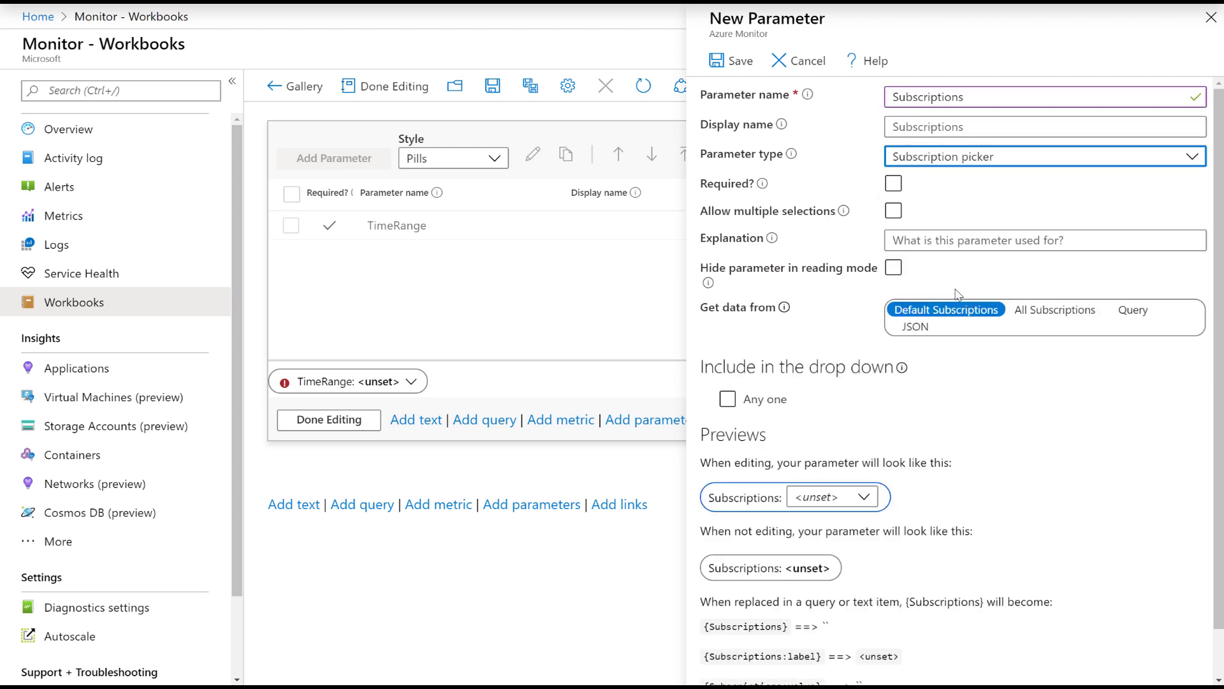
left_click(1014, 308)
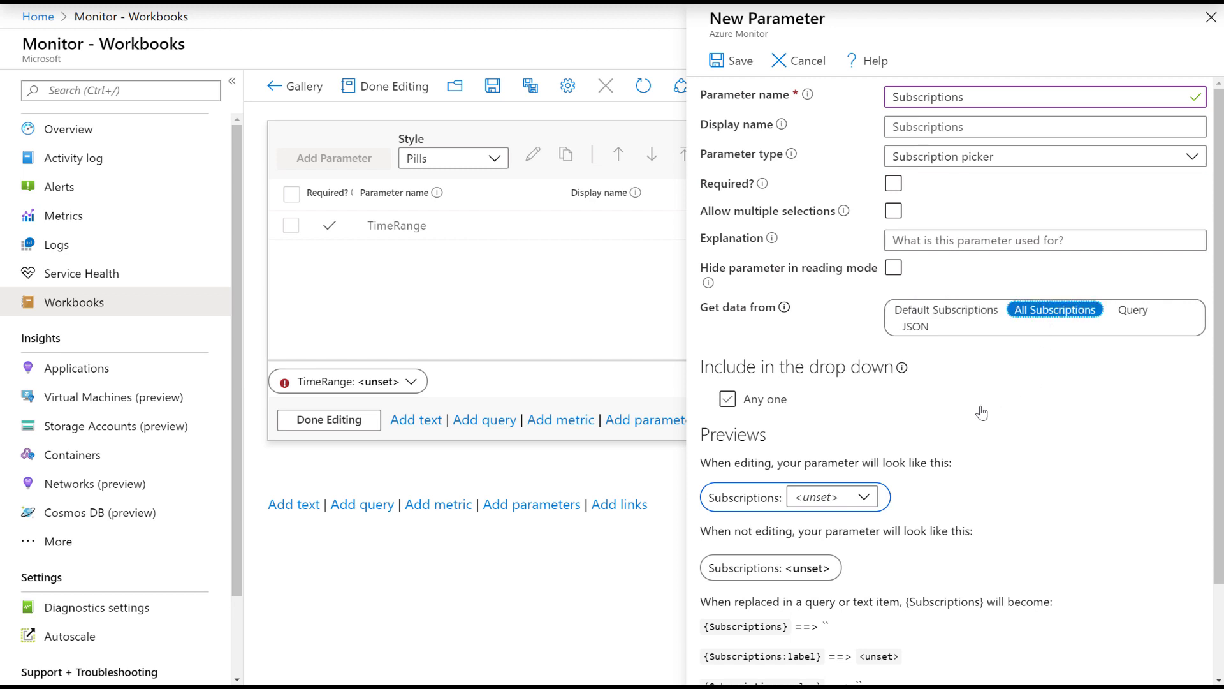
Make the Subscriptions parameter required with multiple selections, include Any one and All in its drop down, and save it.
left_click(894, 183)
left_click(894, 211)
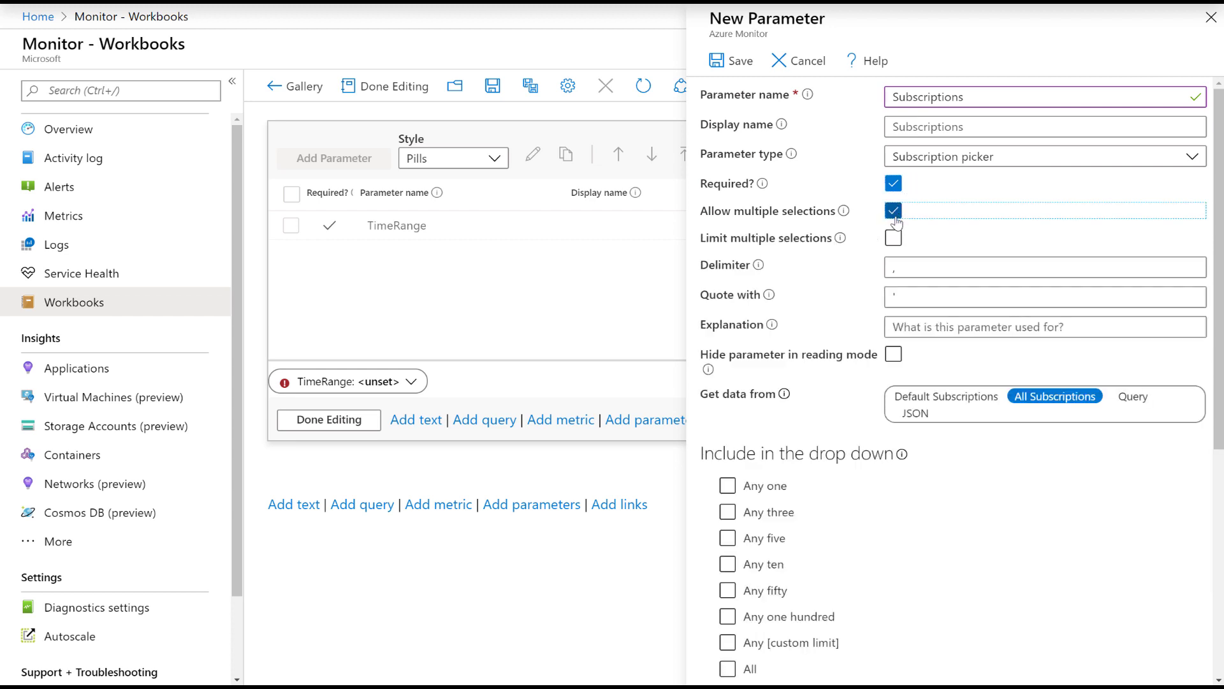
scroll(825, 451, "down", 2)
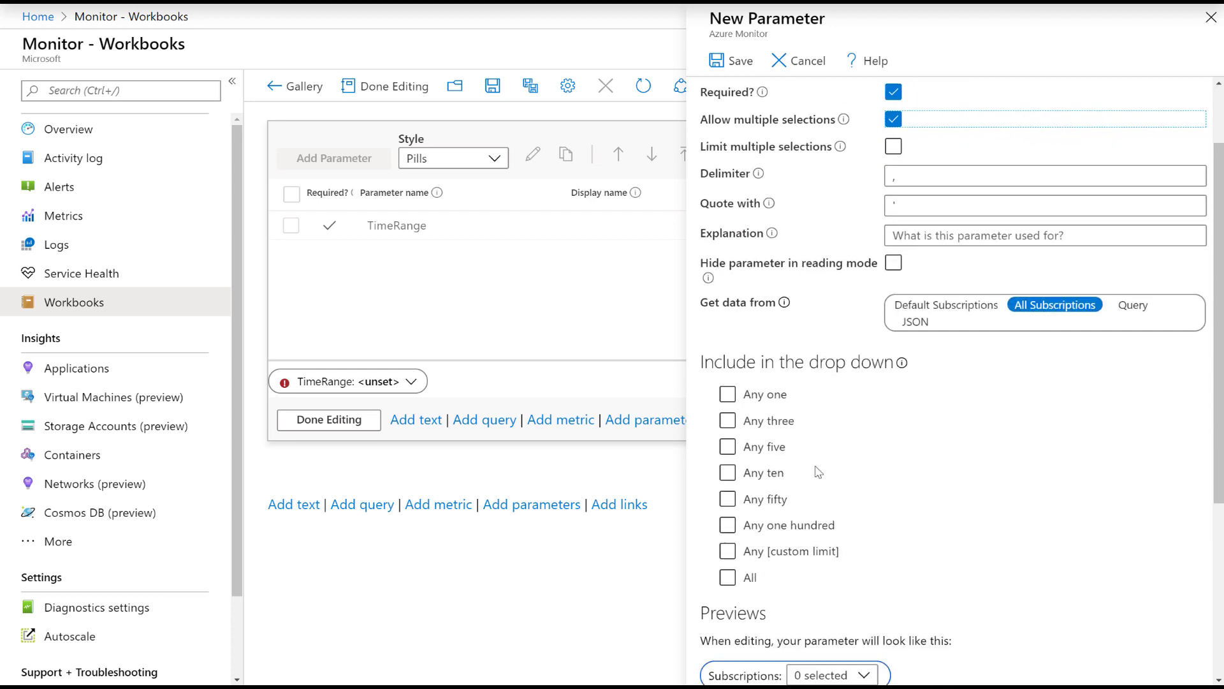
left_click(727, 577)
left_click(728, 394)
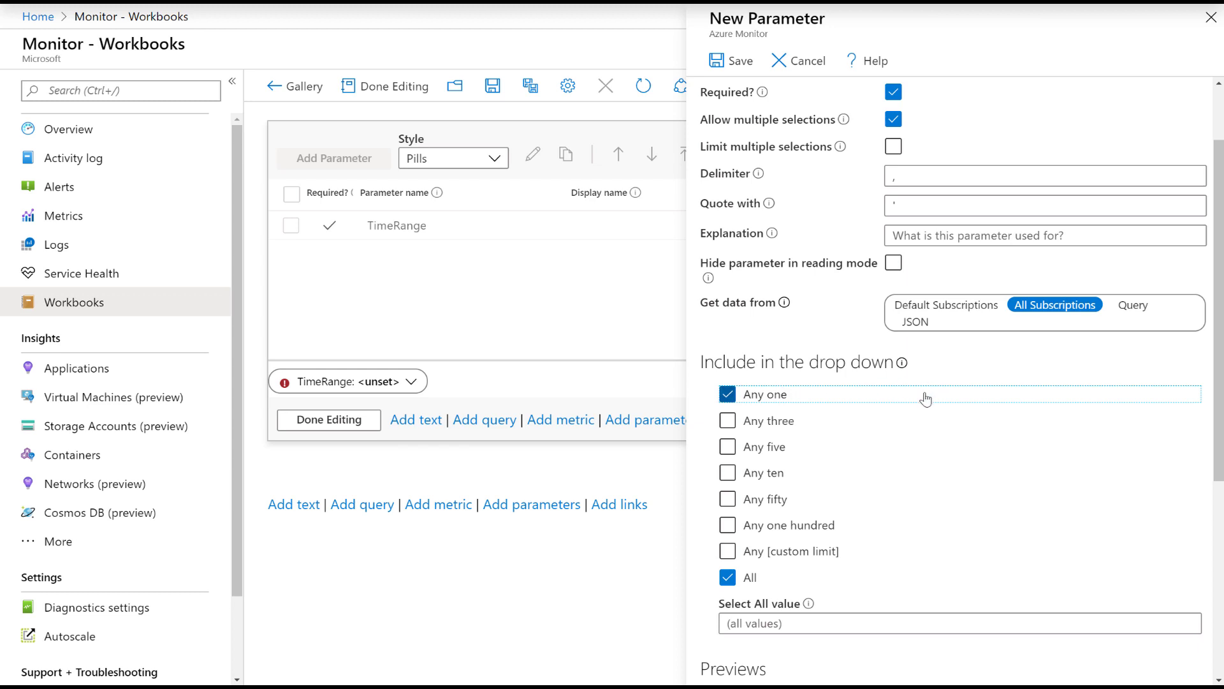
scroll(910, 376, "down", 5)
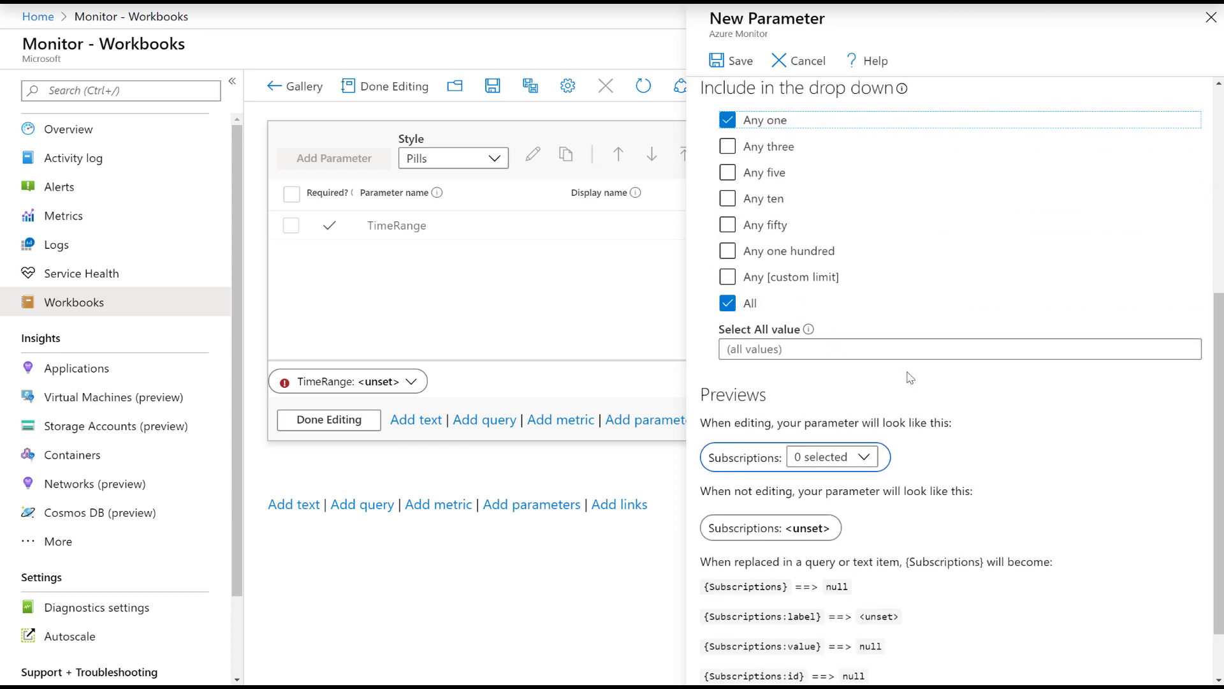
scroll(910, 377, "up", 8)
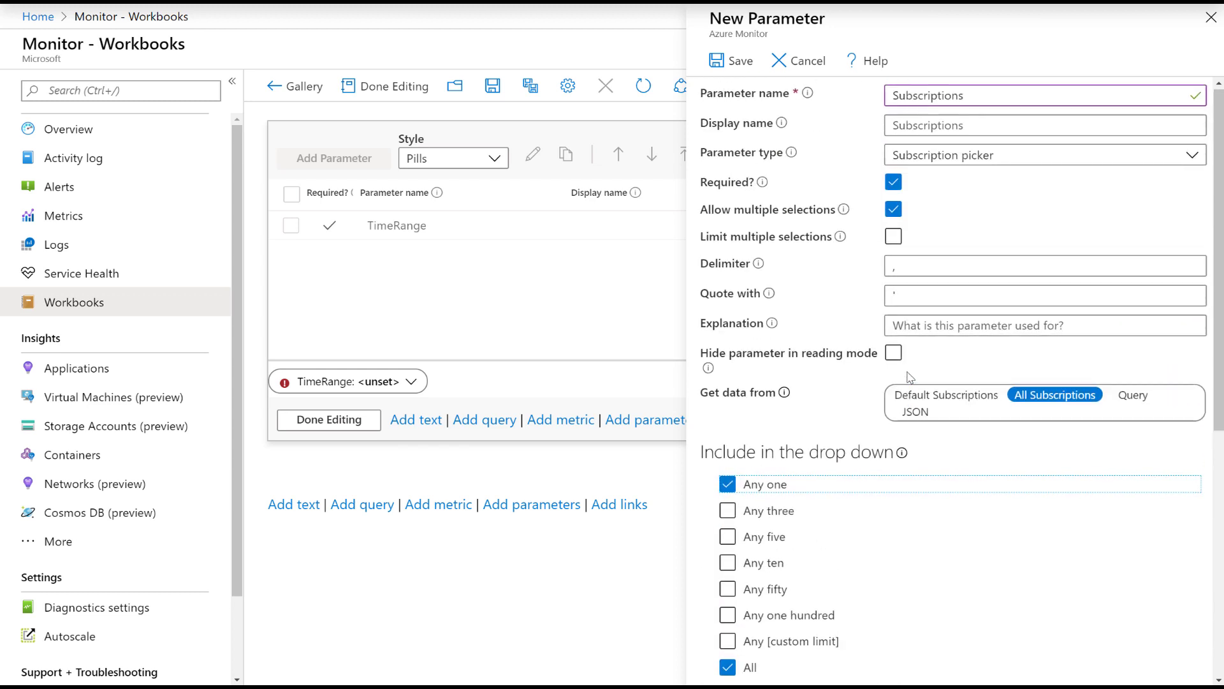
left_click(730, 61)
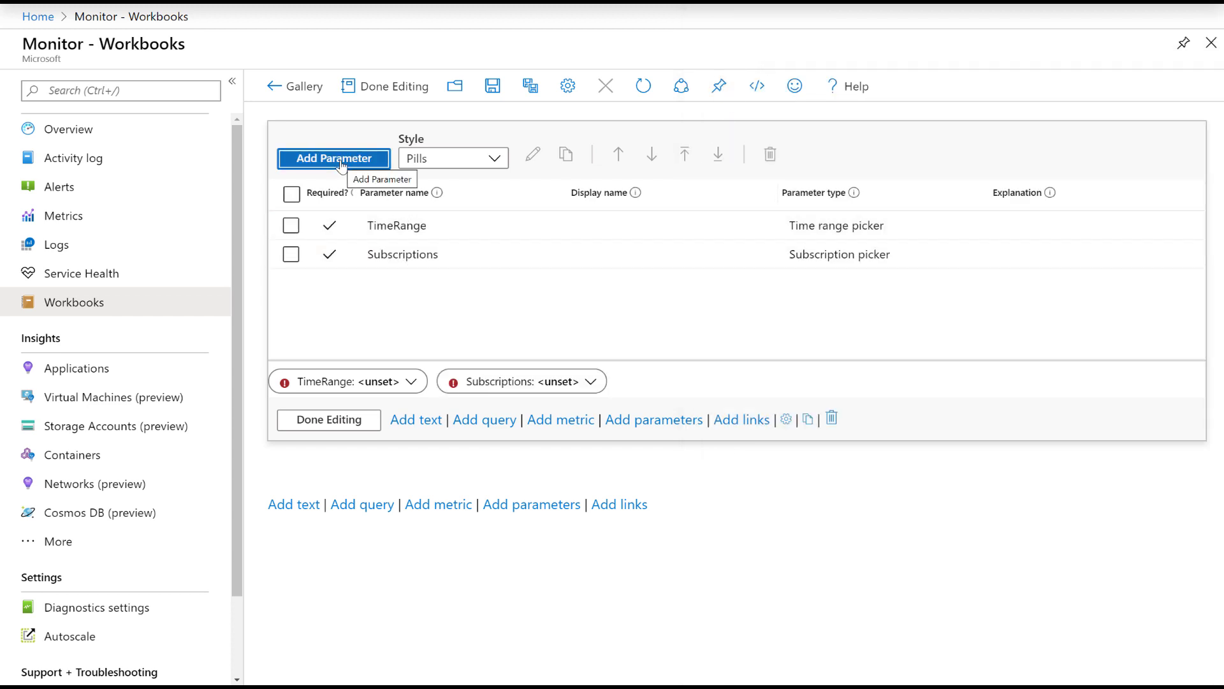
Add a Resource picker parameter named Workspaces that gets its data from a query.
left_click(342, 165)
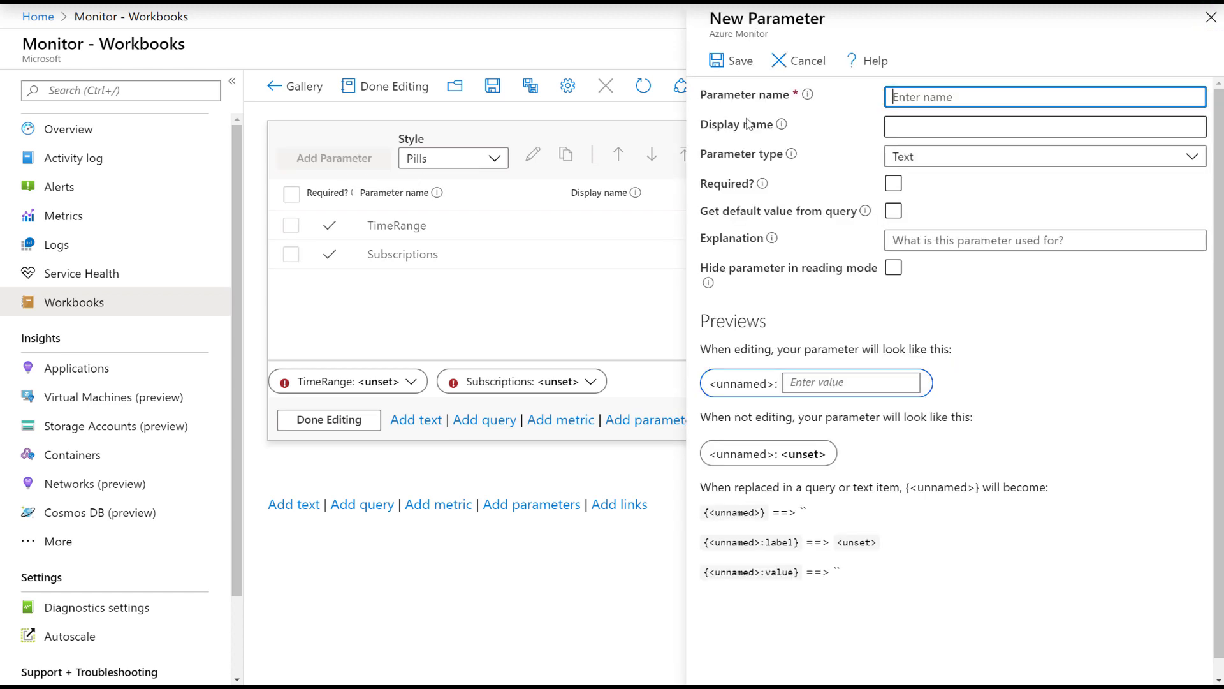
type("Workspaces")
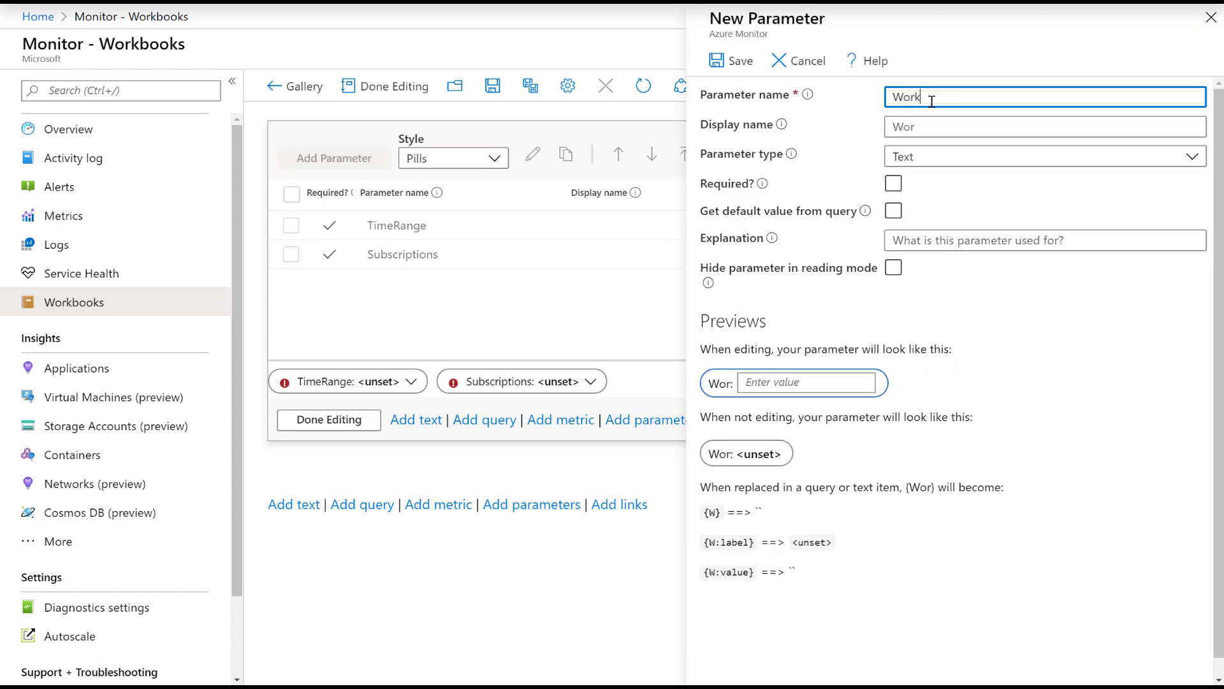
left_click(942, 156)
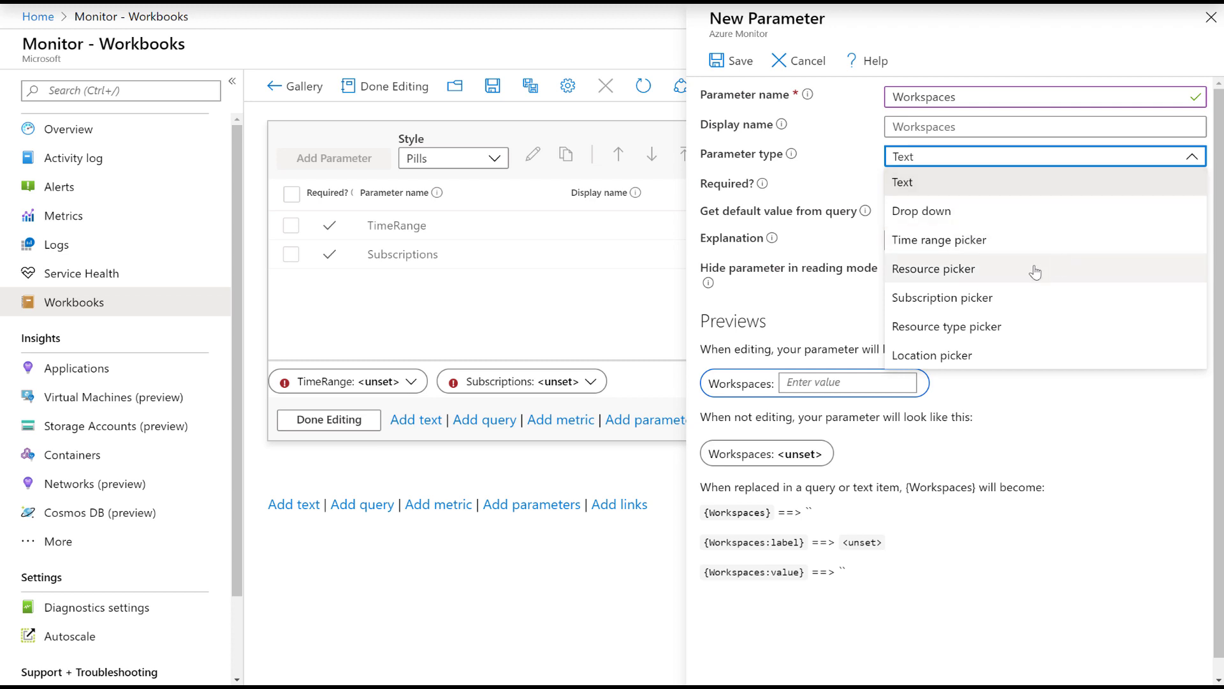
left_click(1035, 272)
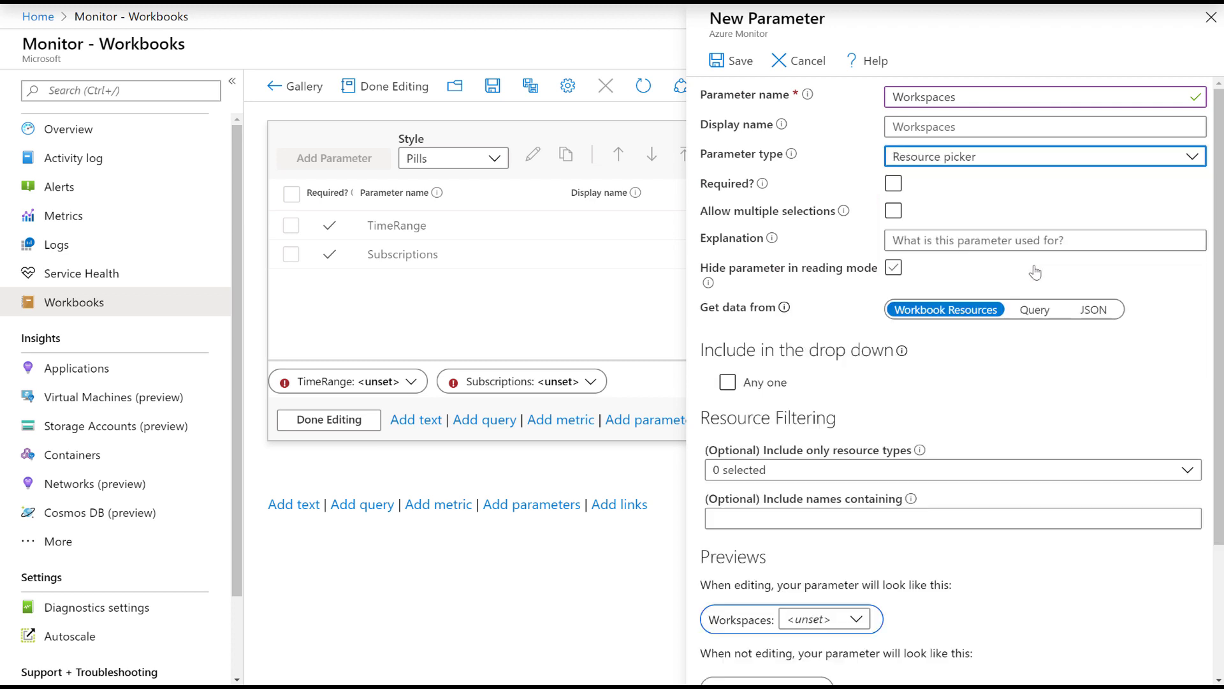
left_click(1031, 310)
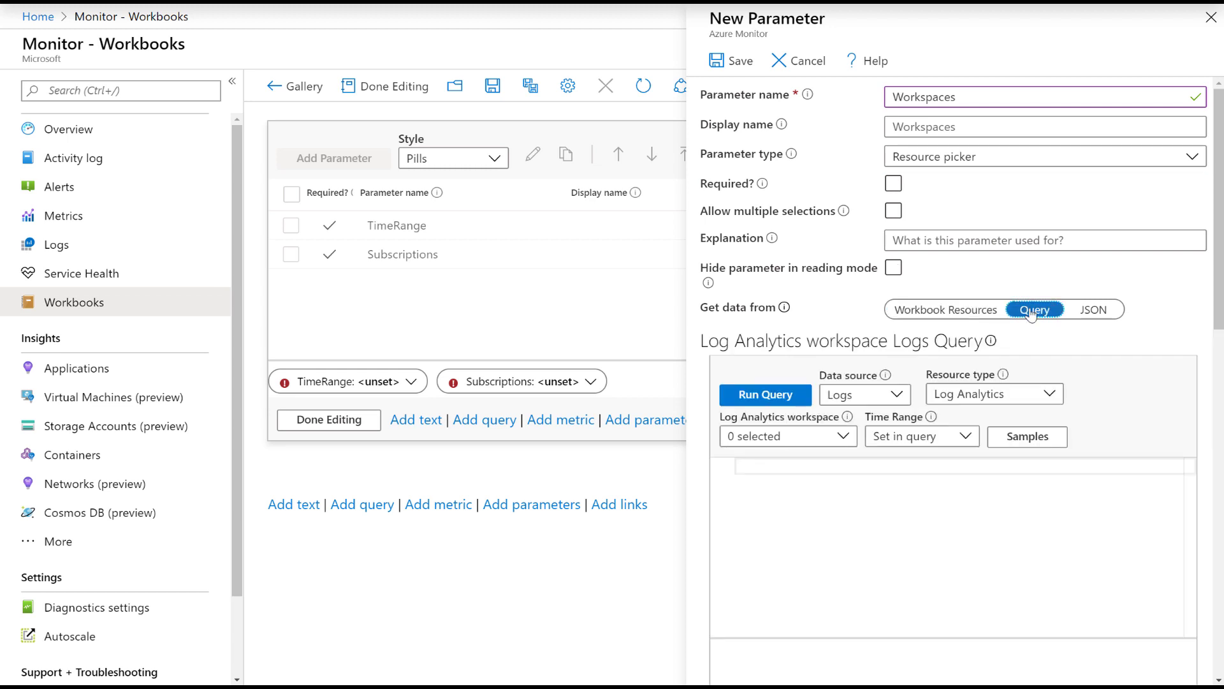
Set the Workspaces query's data source to Azure Resource Graph and have it use all subscriptions.
left_click(887, 395)
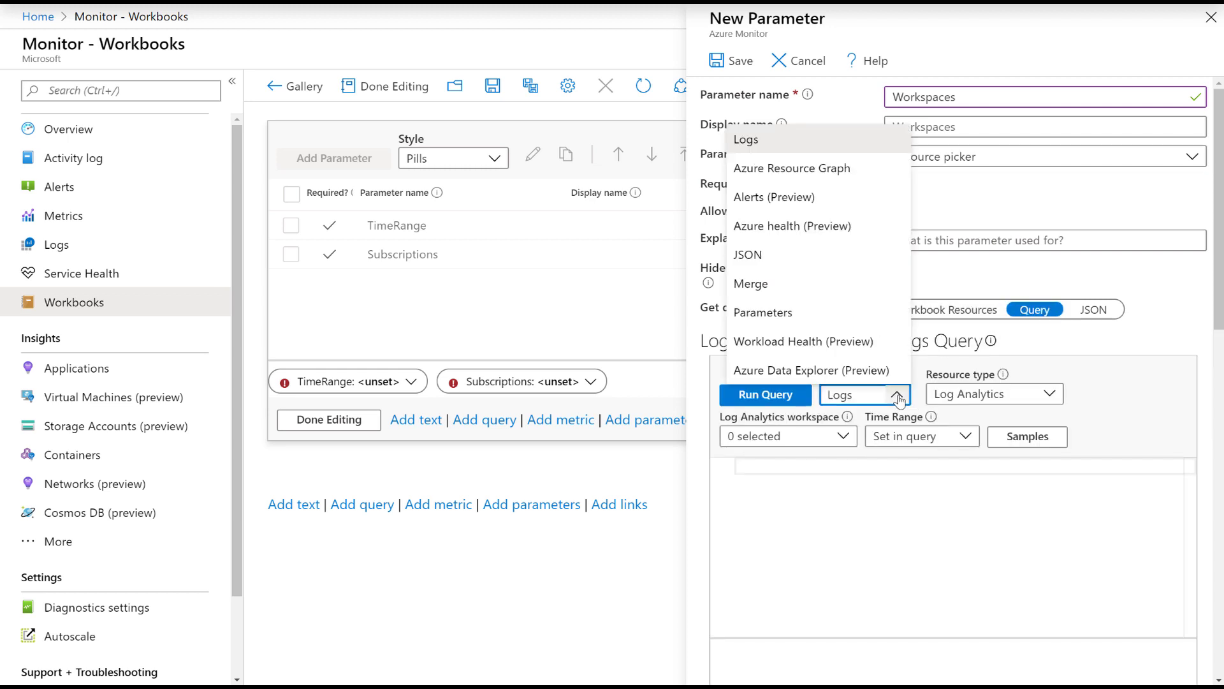
left_click(859, 178)
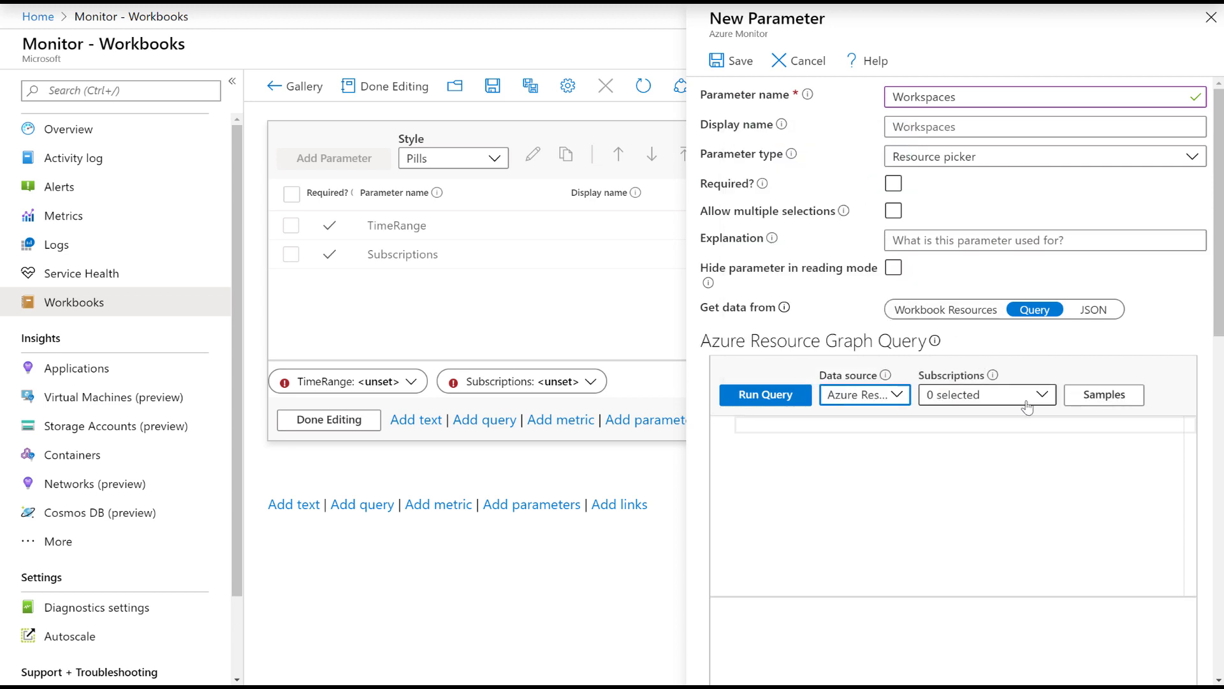
left_click(1043, 396)
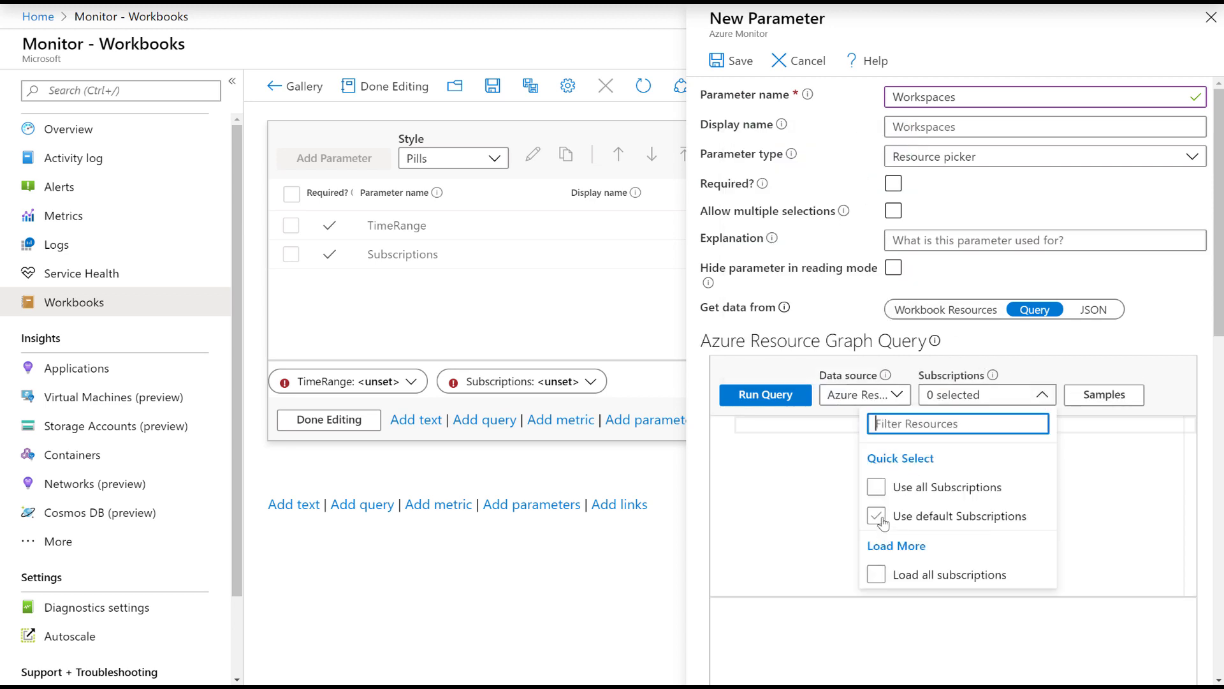
left_click(878, 495)
left_click(1020, 394)
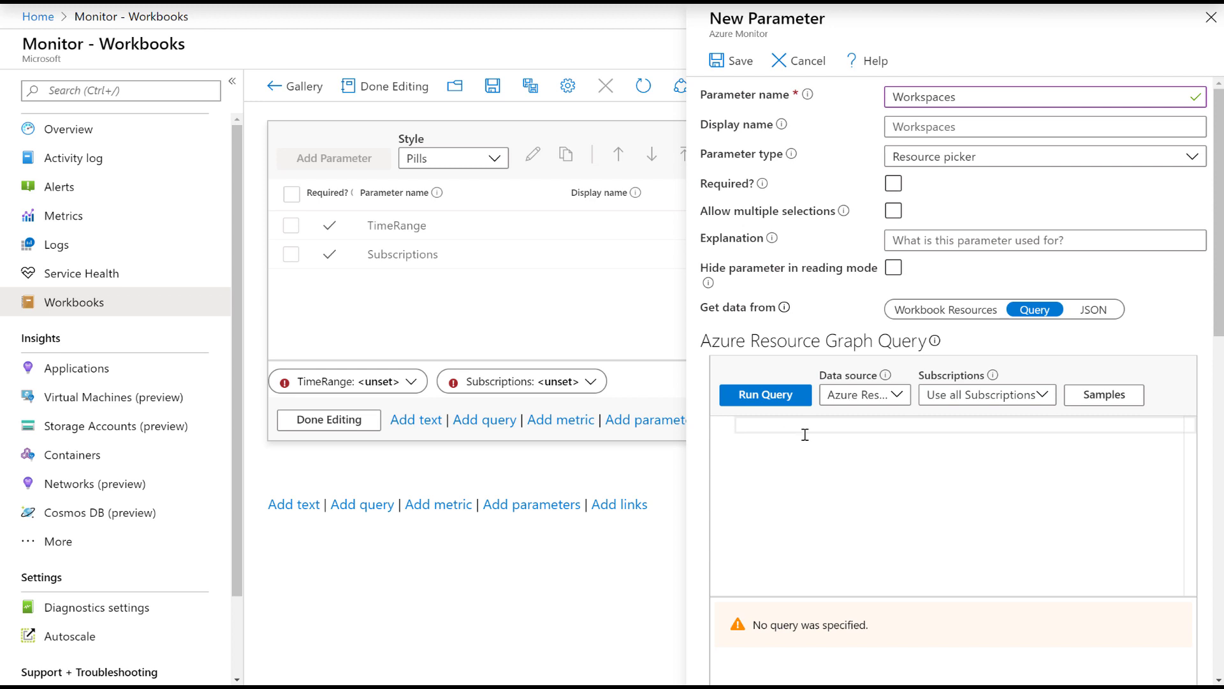
Enter and run the Workspaces query "where type =~ 'microsoft.operationalinsights/workspaces' | summarize by id", and review its results.
type("where type =~ 'microsoft.operationalinsights/workspaces' | summarize by id")
left_click(763, 396)
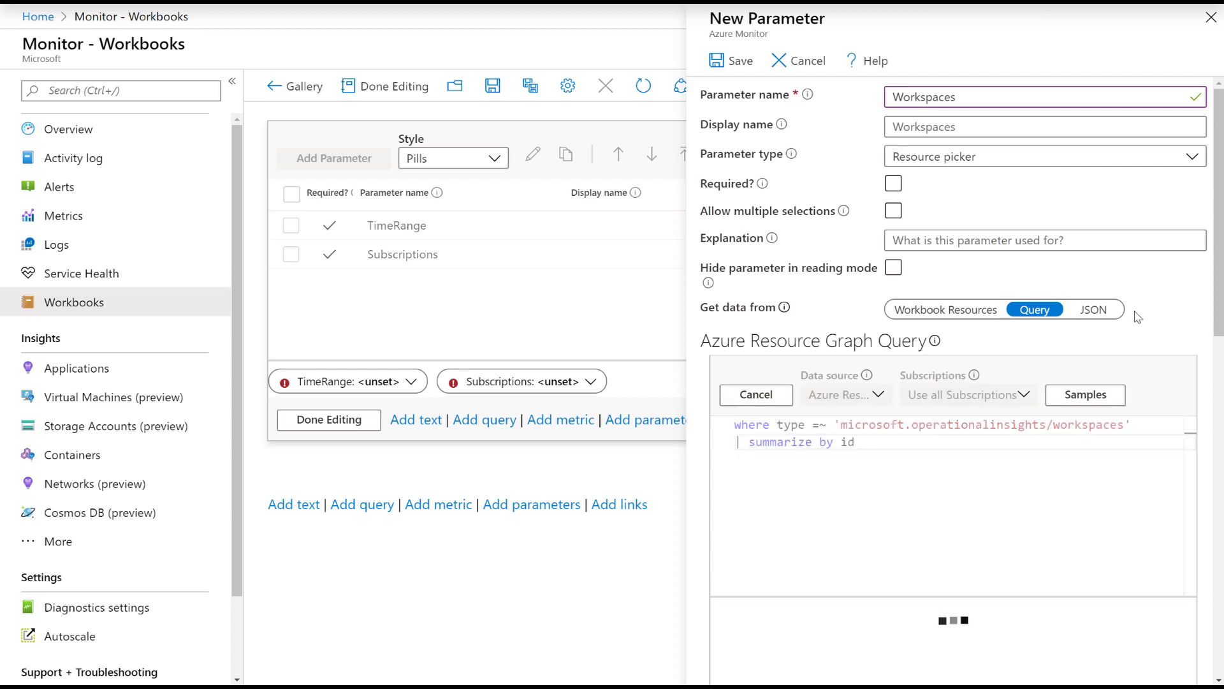
scroll(1148, 313, "down", 3)
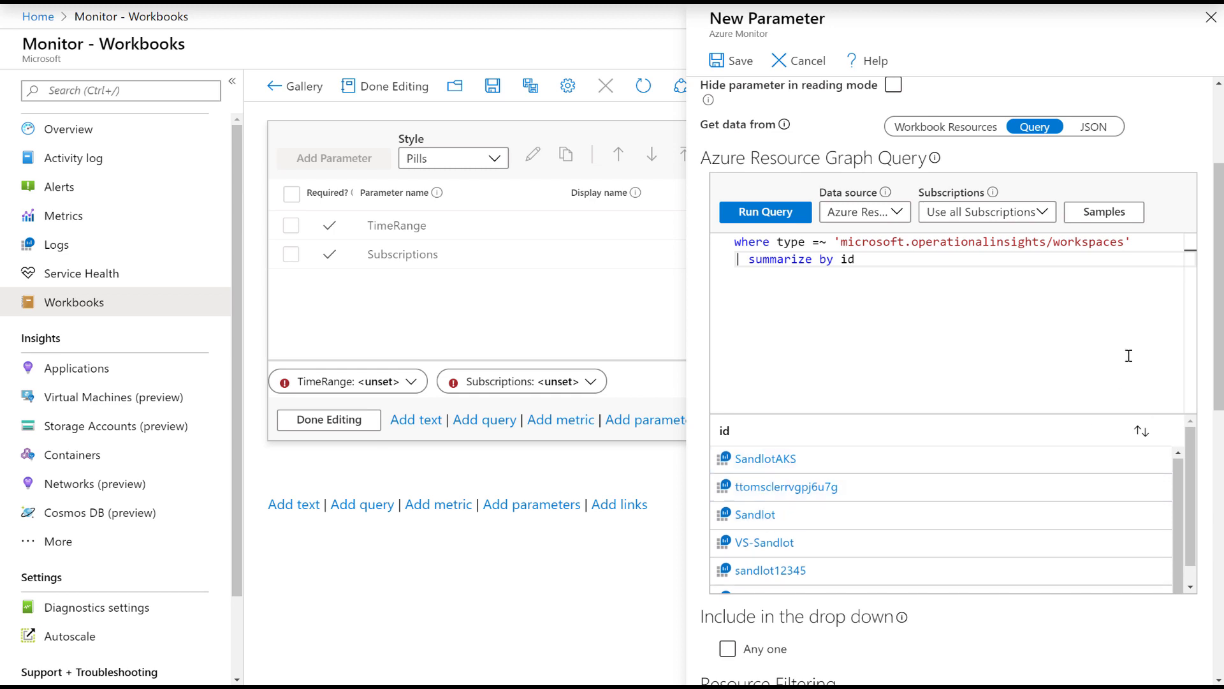
scroll(1128, 355, "up", 3)
Make the Workspaces parameter required, allow multiple selections, and save it.
left_click(895, 184)
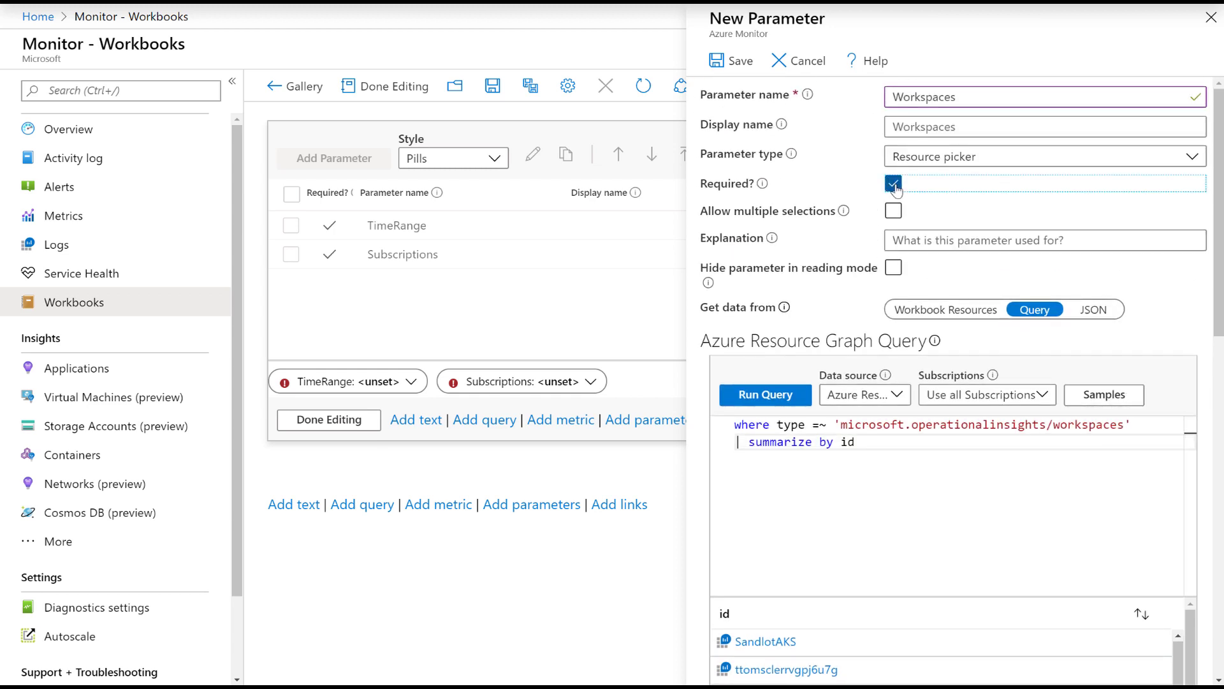
left_click(894, 211)
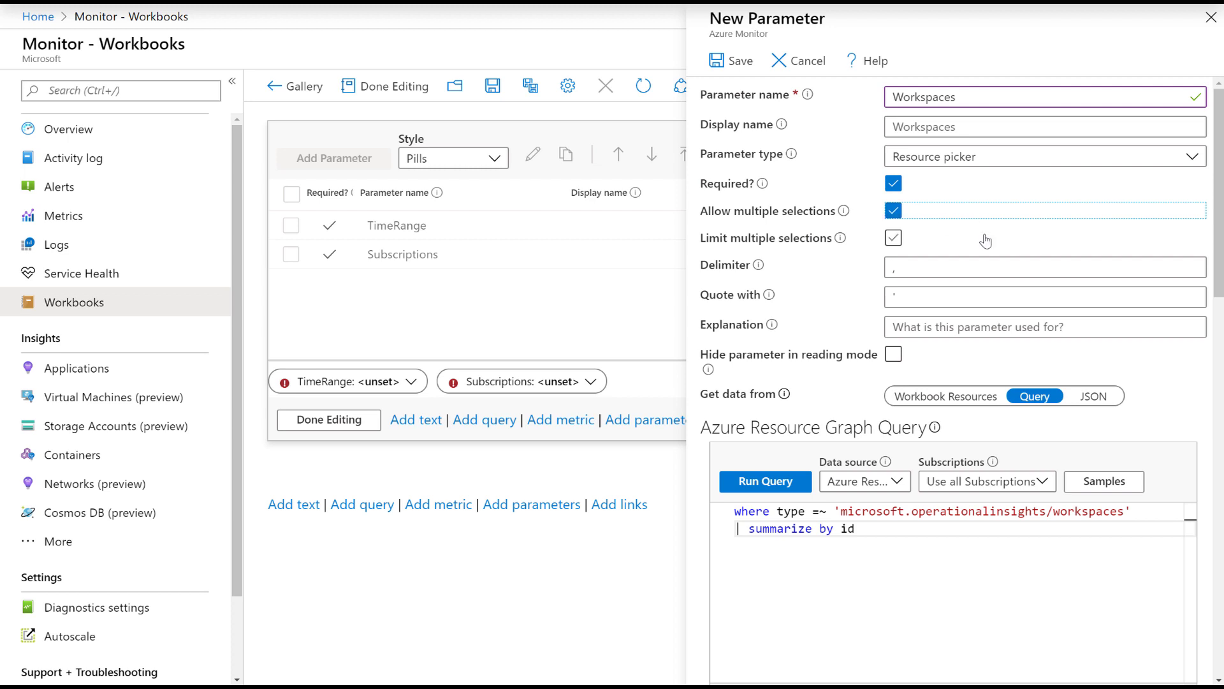
left_click(734, 62)
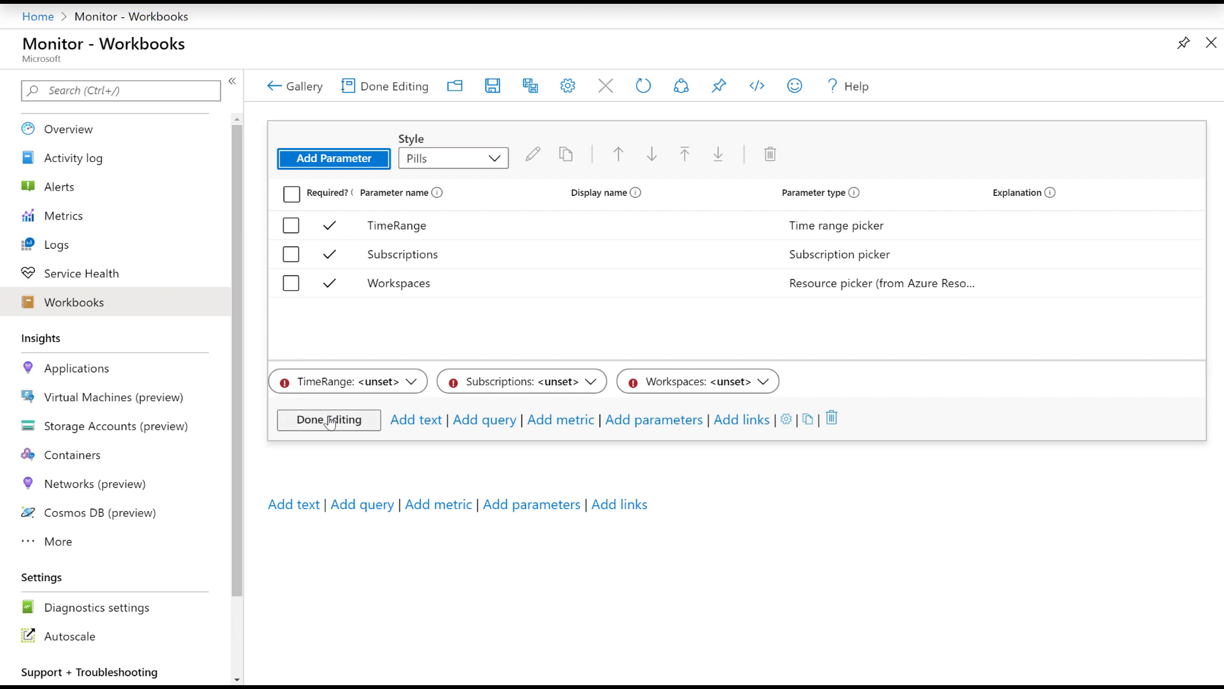
Add a Resource picker parameter named AppInsights that gets its data from a query.
left_click(314, 160)
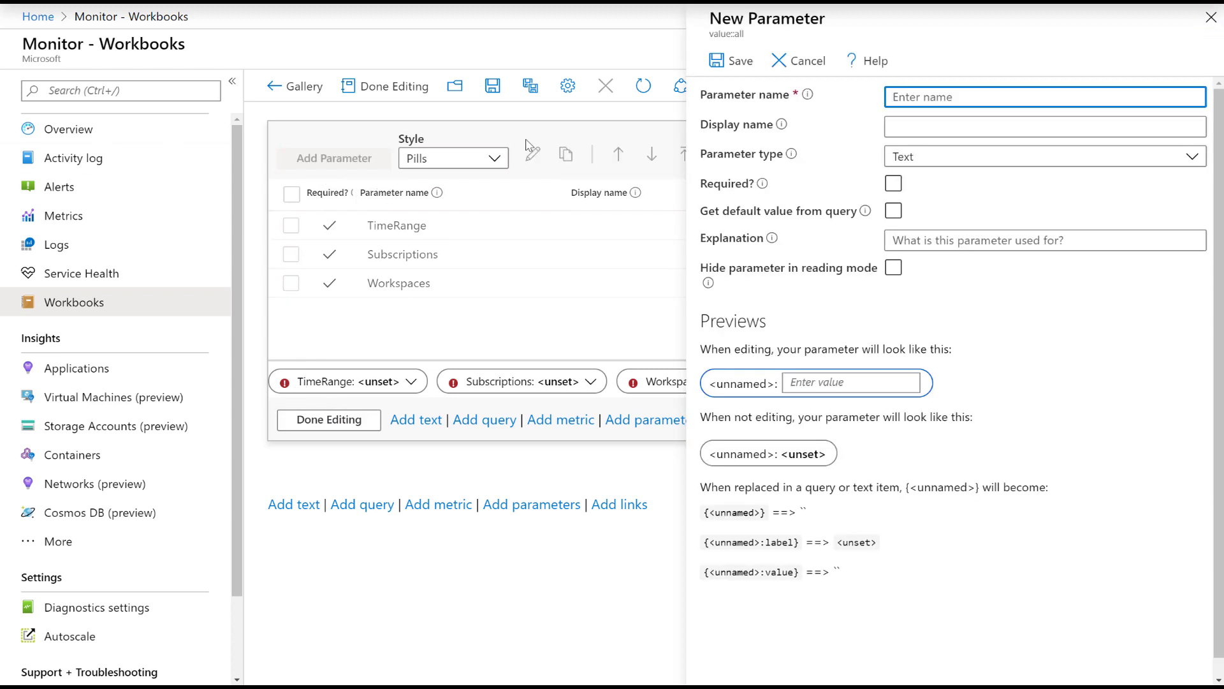
type("AppInsights")
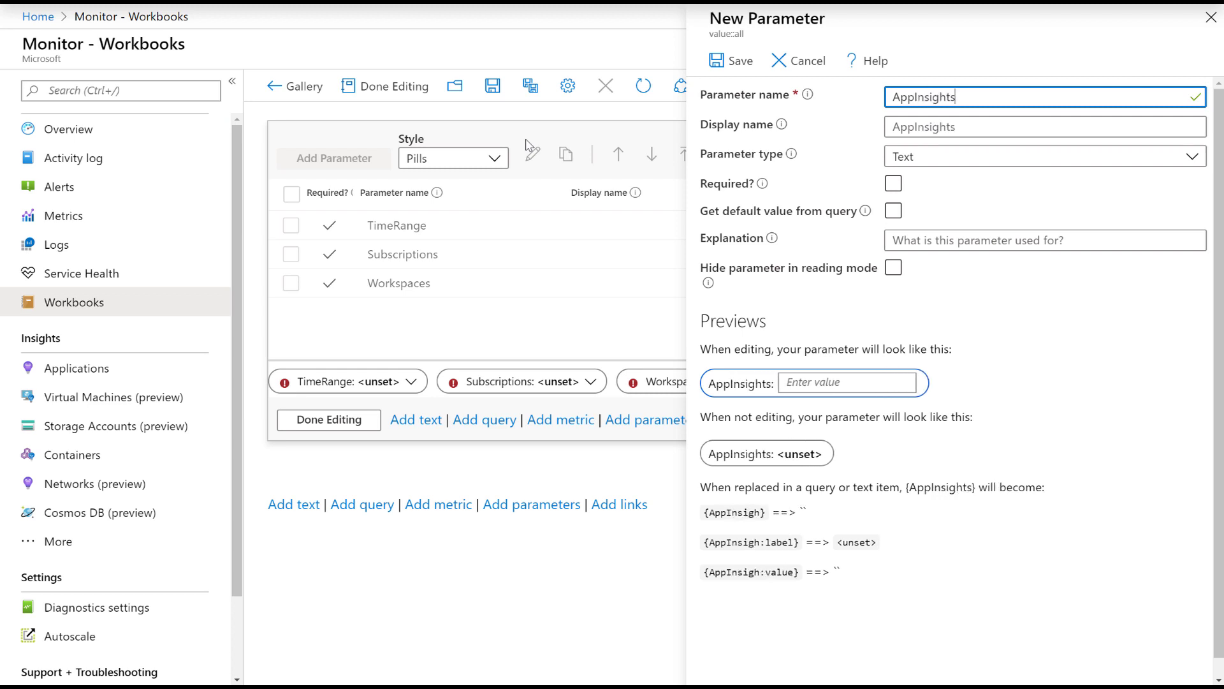
left_click(973, 161)
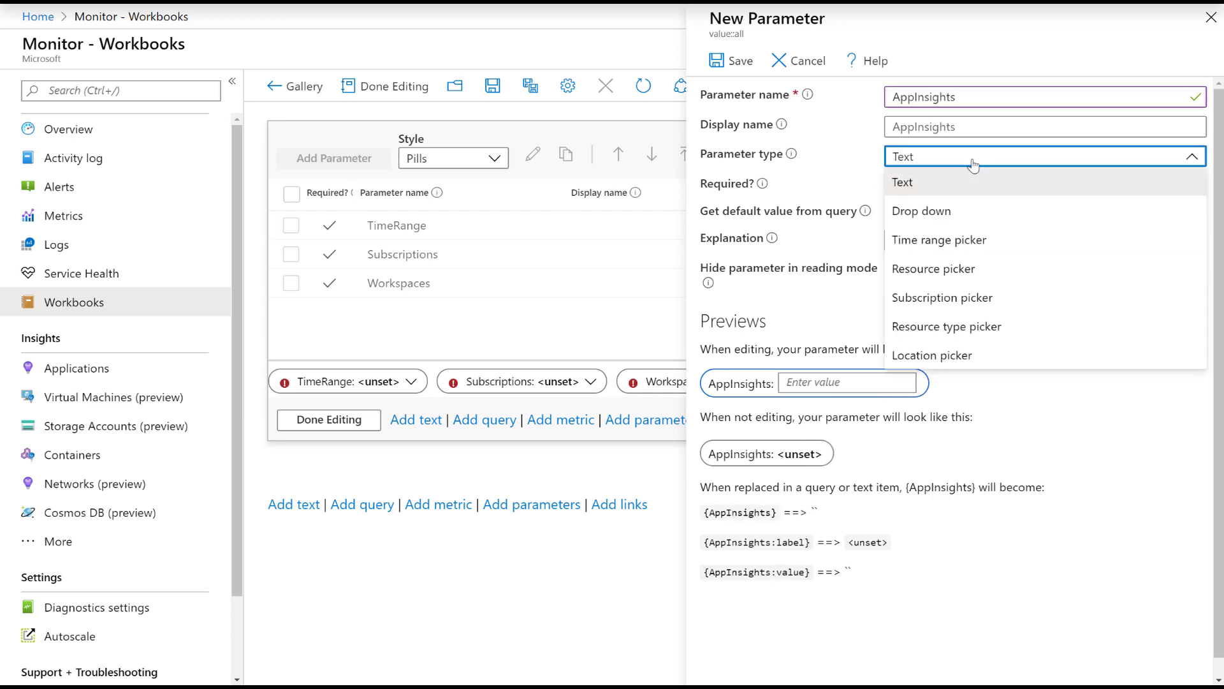
left_click(973, 272)
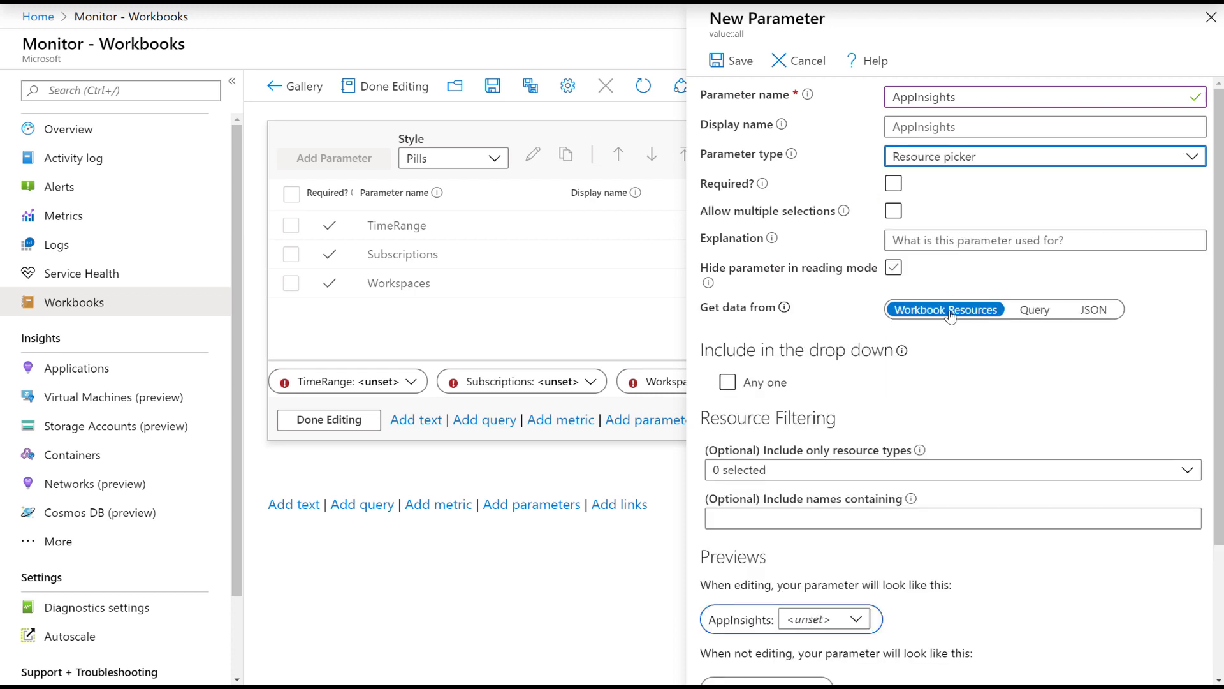
left_click(1034, 309)
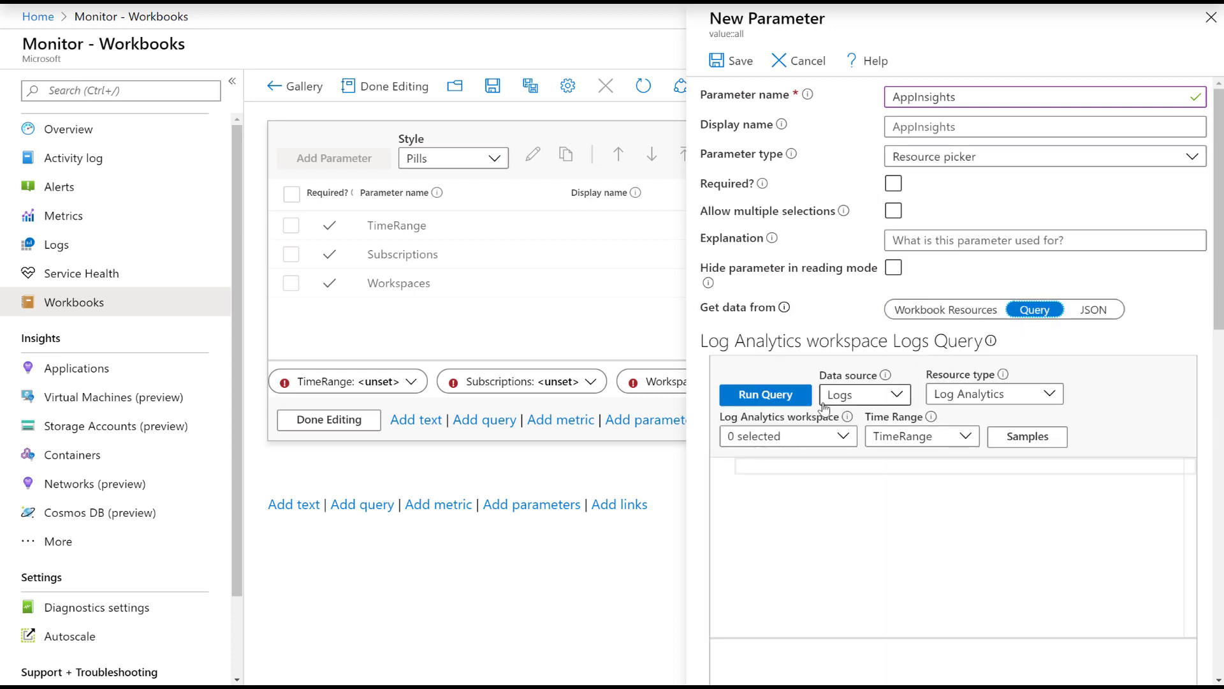
Set the AppInsights query's data source to Azure Resource Graph, keeping Use all Subscriptions as its scope.
left_click(854, 395)
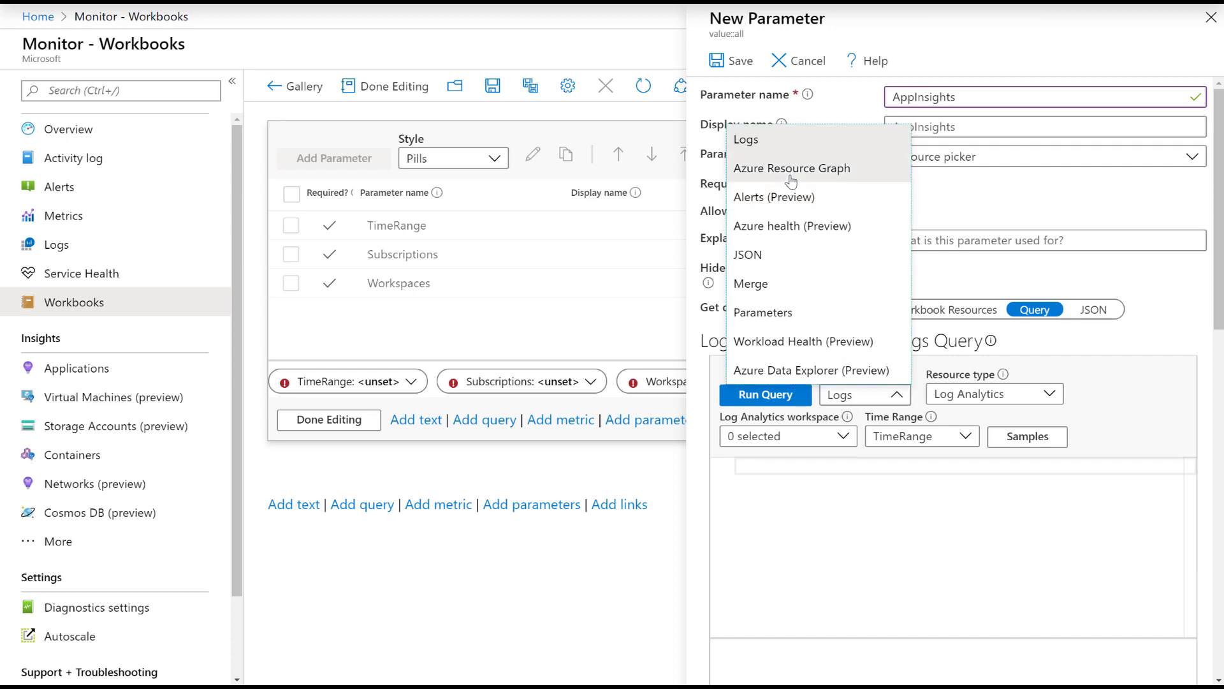
left_click(823, 169)
left_click(1042, 396)
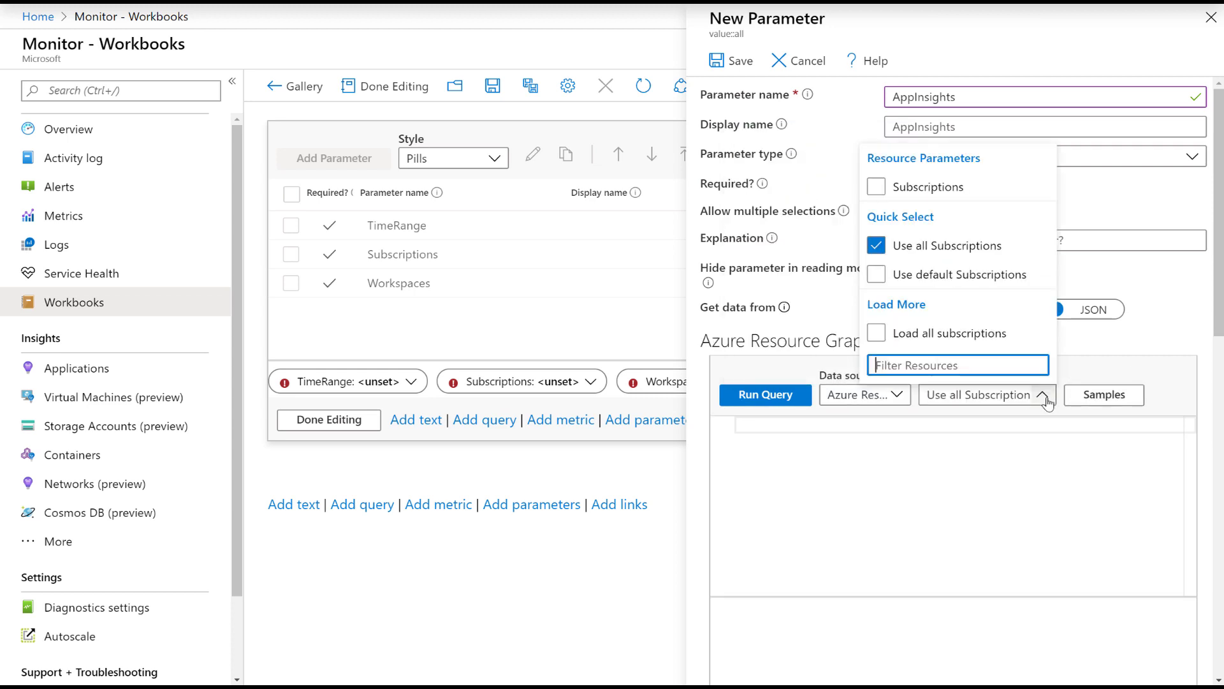
left_click(930, 478)
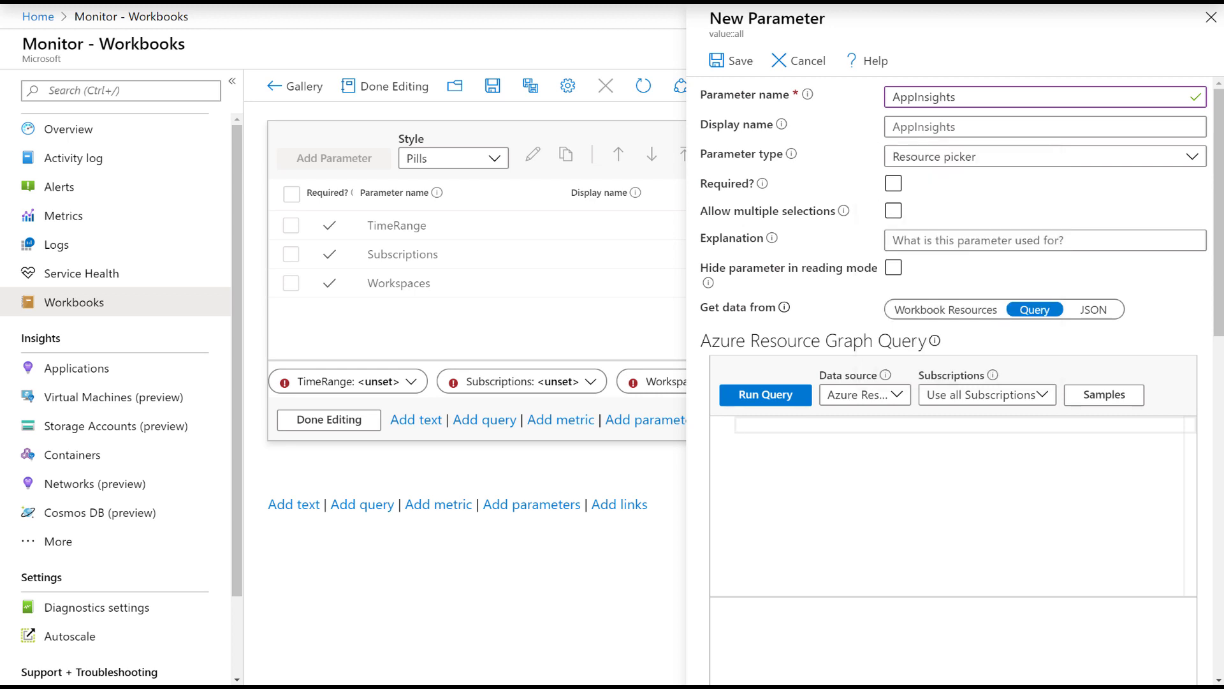
Enter and run the AppInsights query "where type =~ 'microsoft.insights/components' | project id", and review its results.
type("where type =~ 'microsoft.insights/components' | project id")
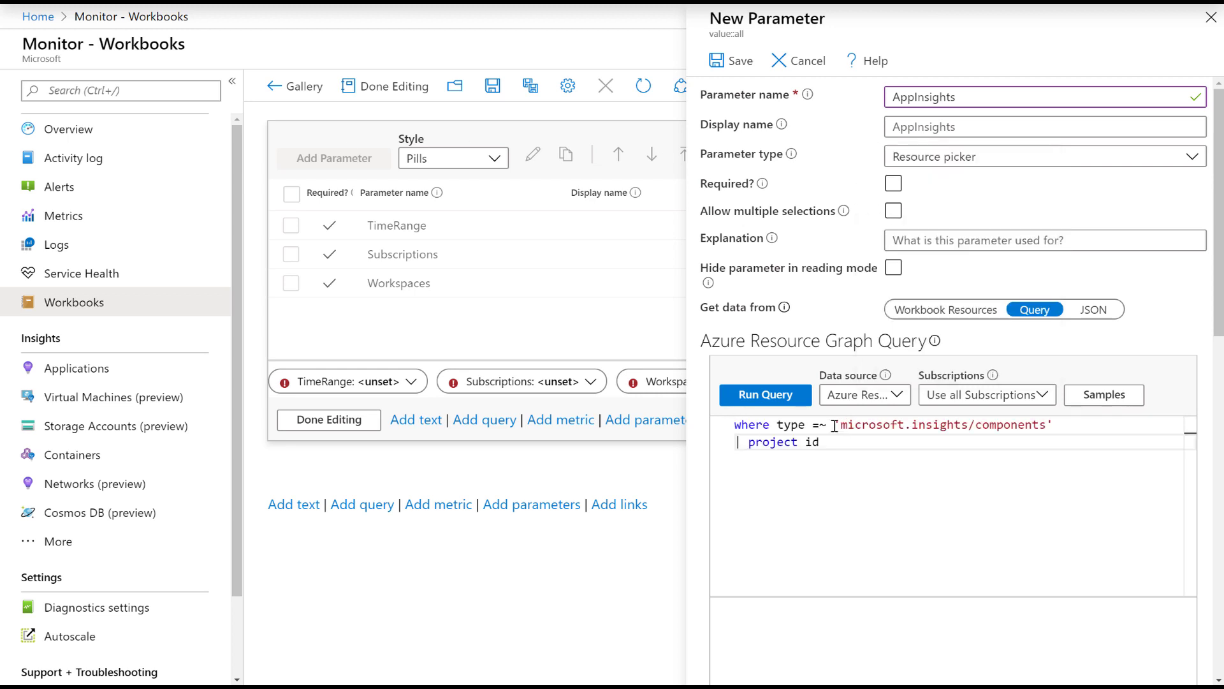
left_click(779, 395)
scroll(1216, 305, "down", 3)
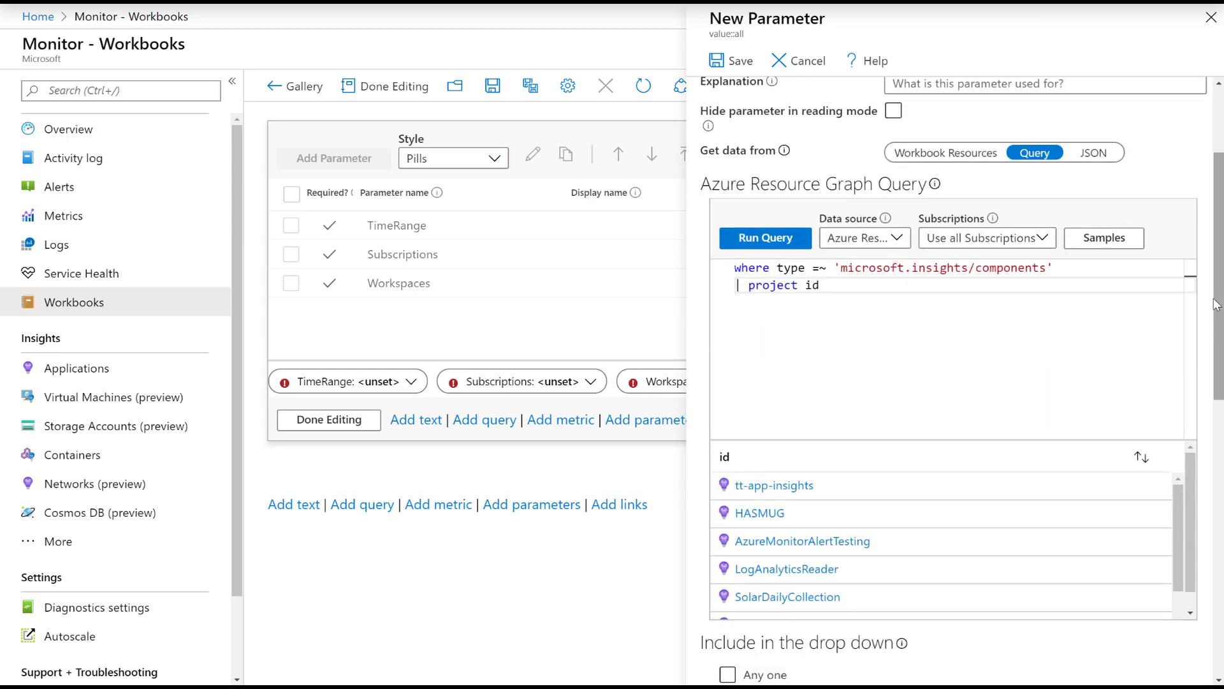
scroll(1216, 305, "up", 3)
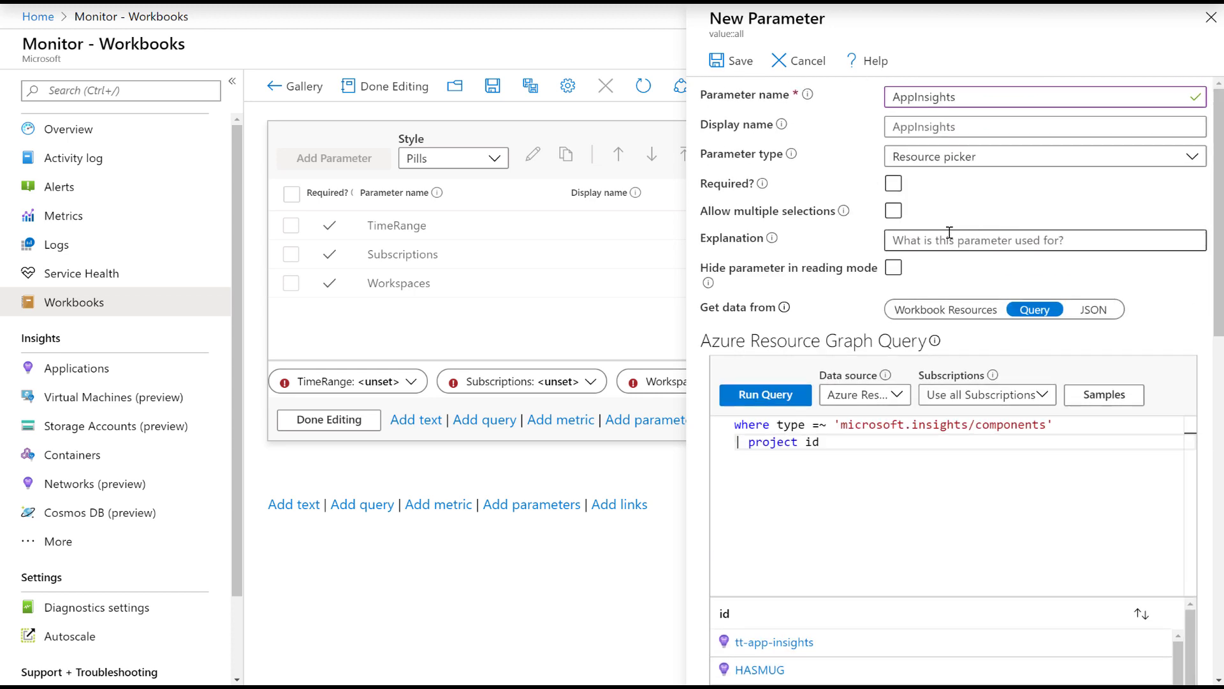
Allow multiple selections for the AppInsights parameter, save it, and finish editing the parameters section.
left_click(893, 210)
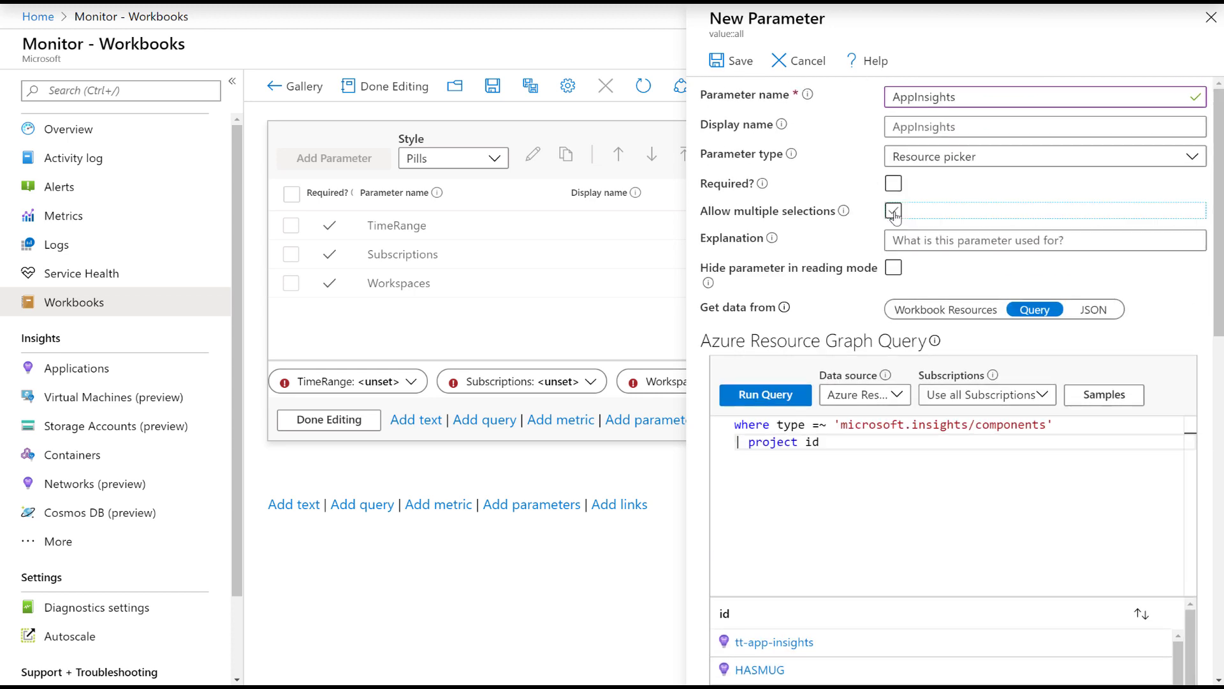
left_click(717, 64)
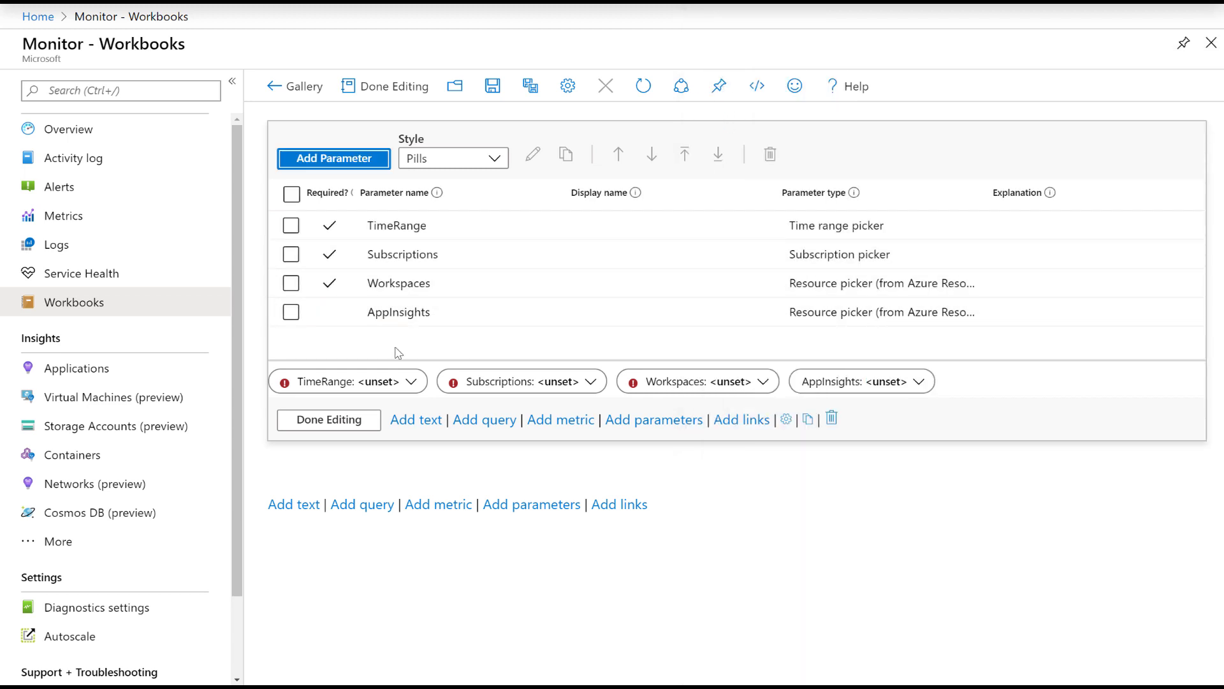
left_click(325, 421)
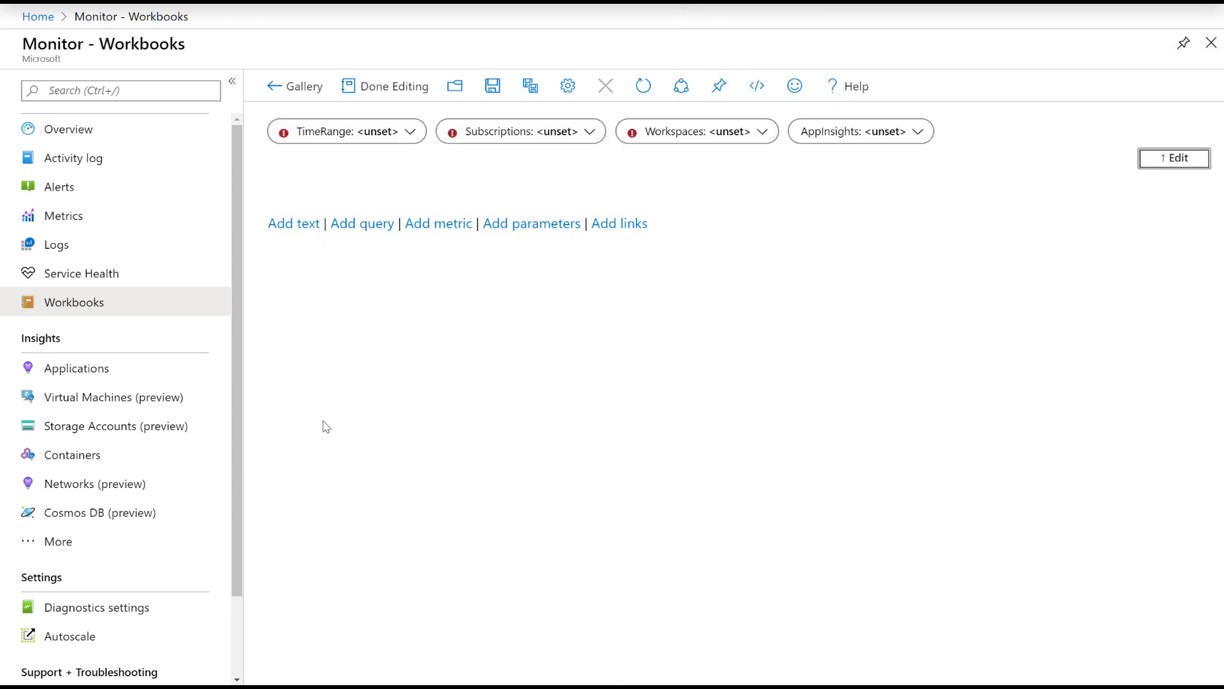
Select the Pay-As-You-Go subscription in the Subscriptions parameter and check which workspaces the Workspaces parameter offers.
left_click(592, 131)
left_click(607, 131)
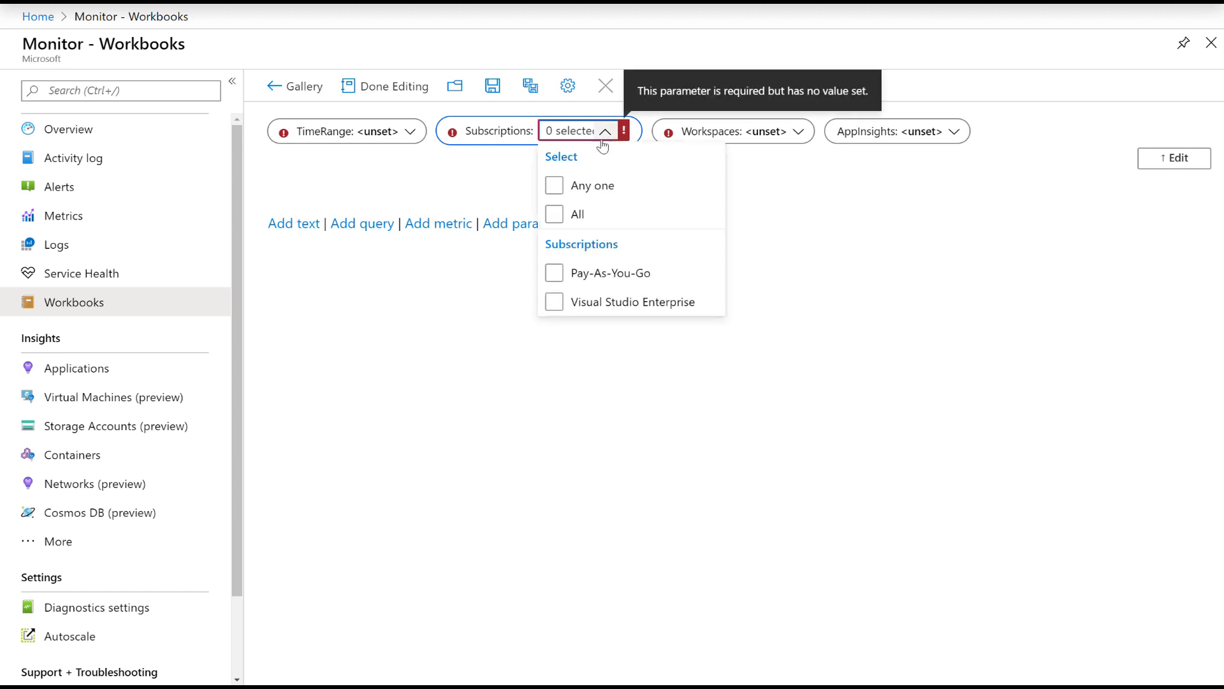
left_click(554, 273)
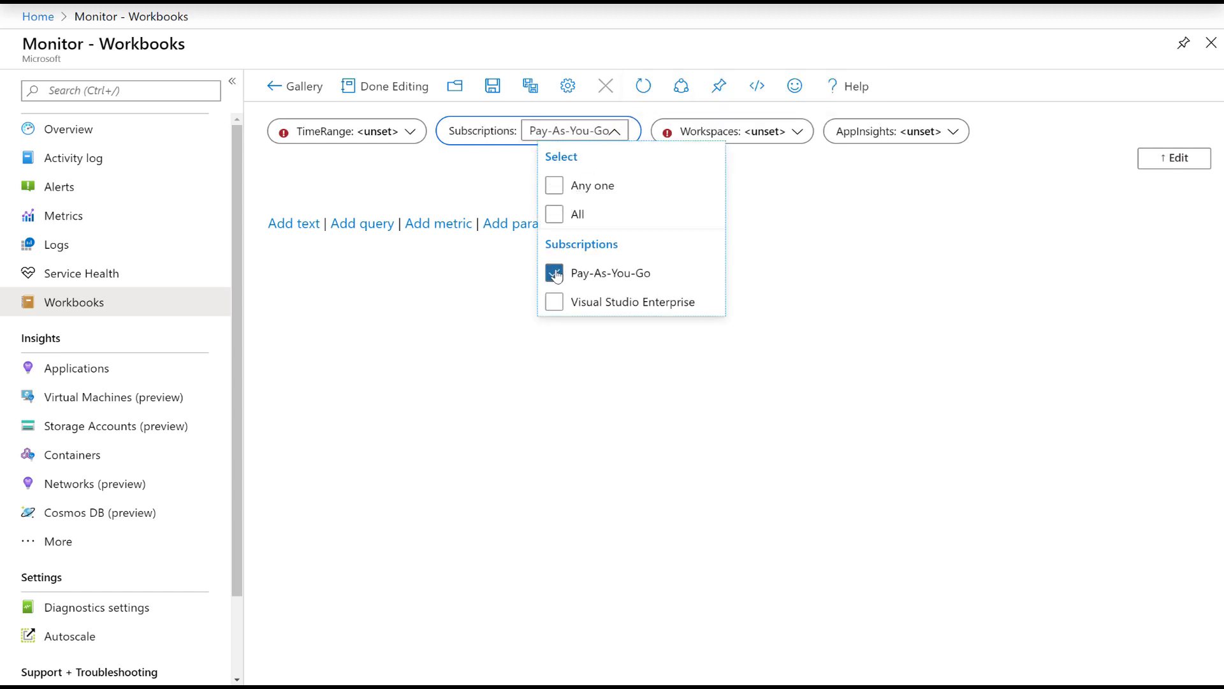
left_click(830, 191)
left_click(798, 131)
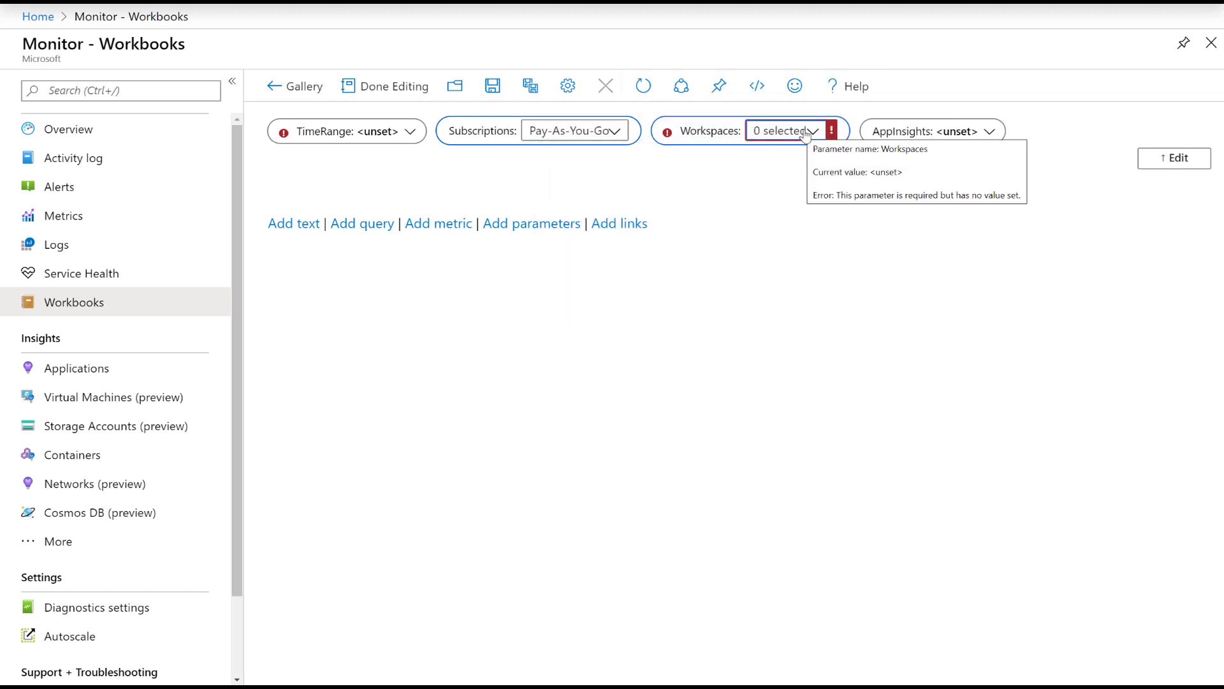
left_click(813, 132)
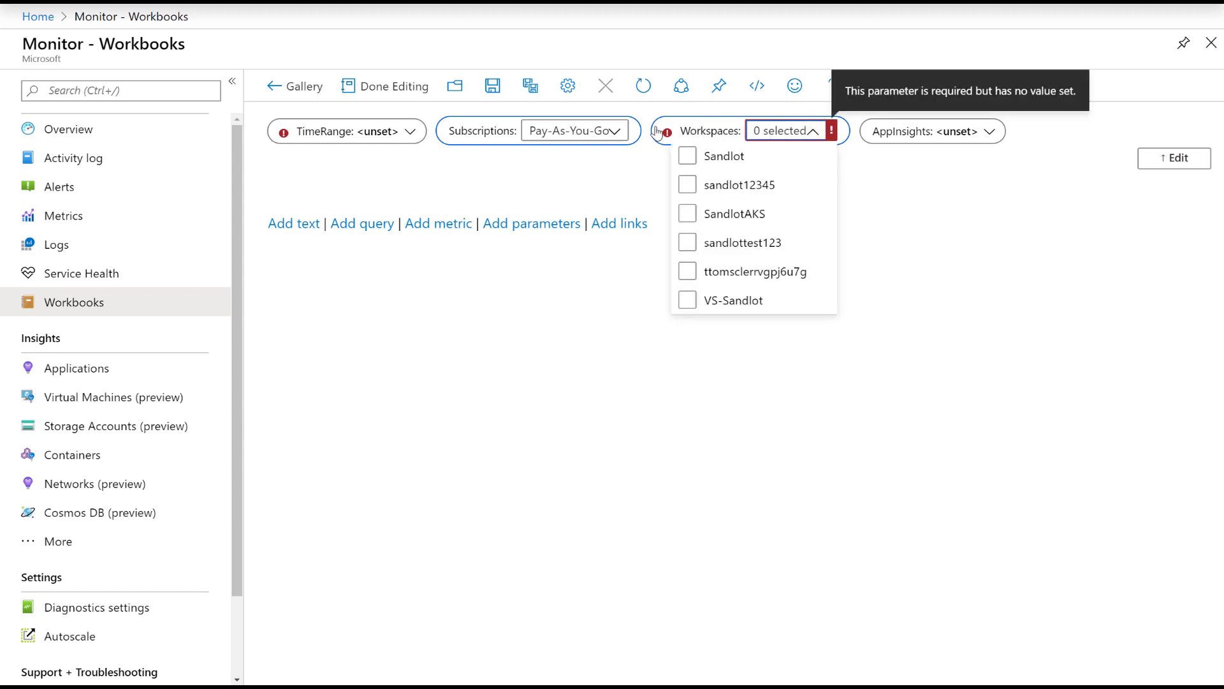
Switch the Subscriptions parameter to Visual Studio Enterprise only and check which workspaces the Workspaces parameter offers.
left_click(616, 131)
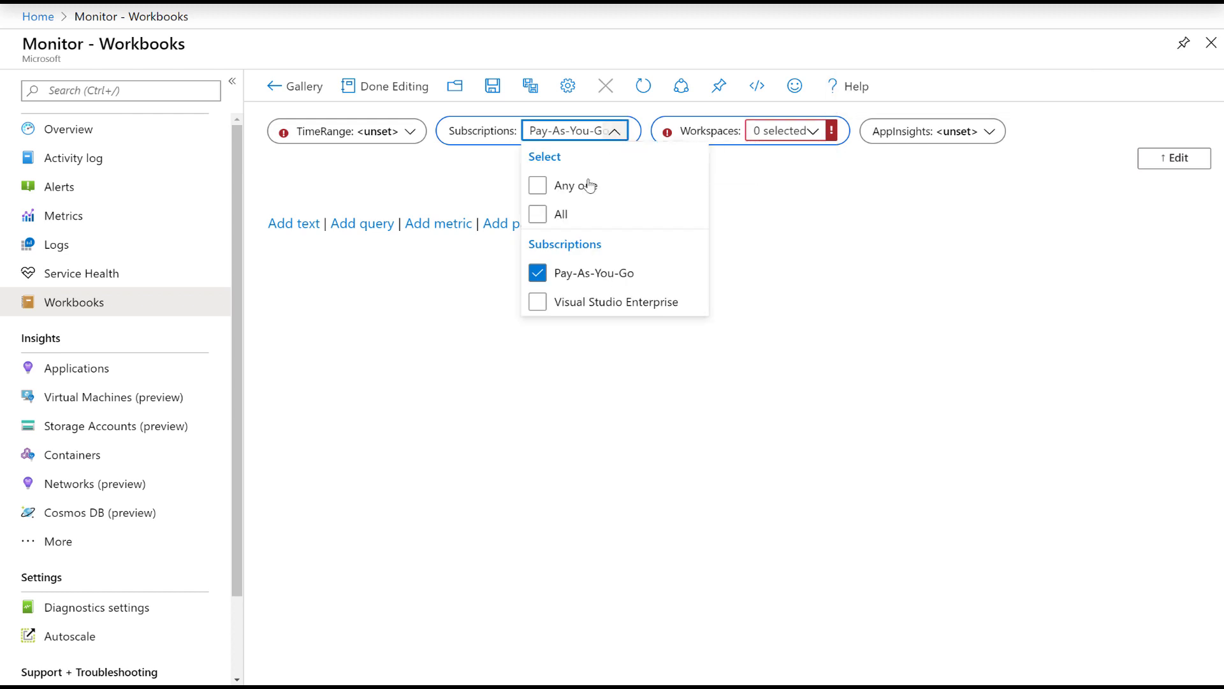
left_click(541, 301)
left_click(537, 273)
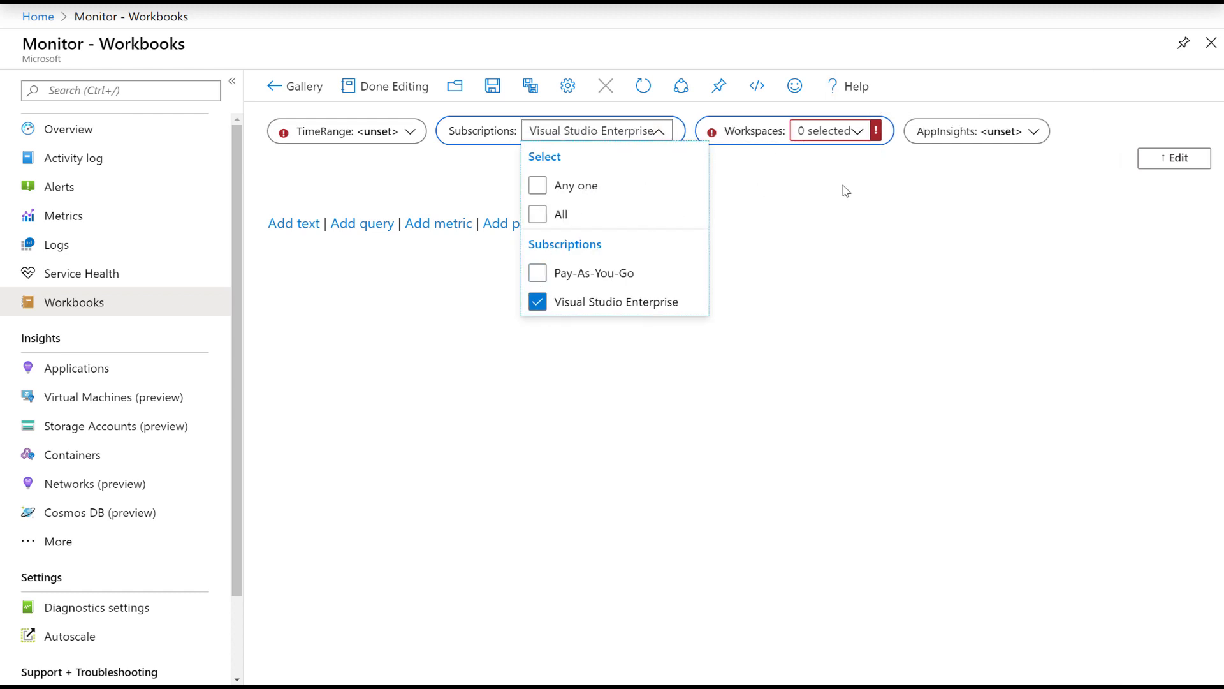
left_click(845, 184)
left_click(856, 132)
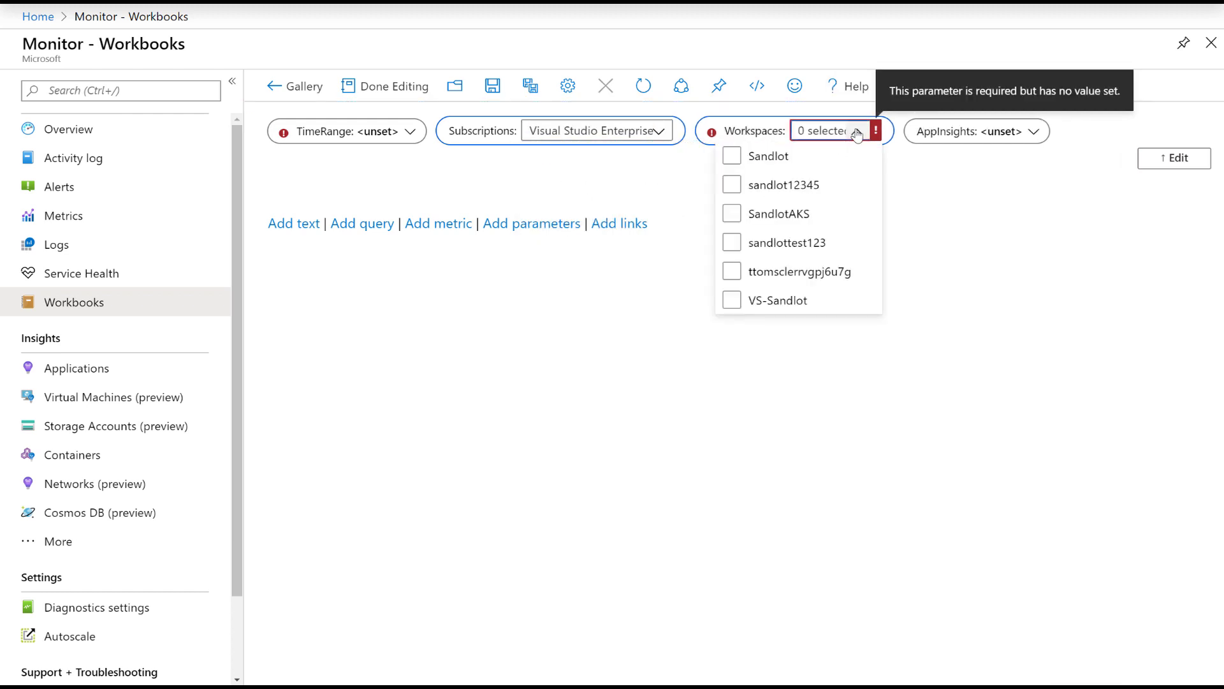
Check which Application Insights resources the AppInsights parameter offers with only Visual Studio Enterprise selected.
left_click(856, 132)
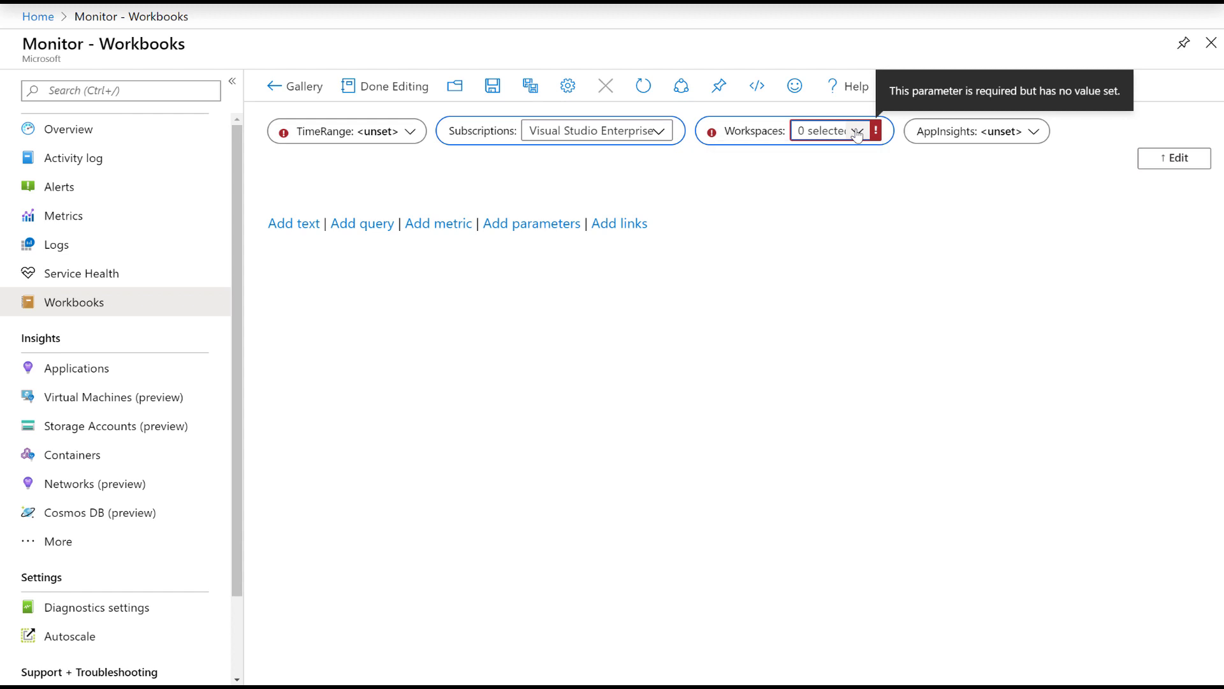
left_click(1034, 132)
left_click(1058, 132)
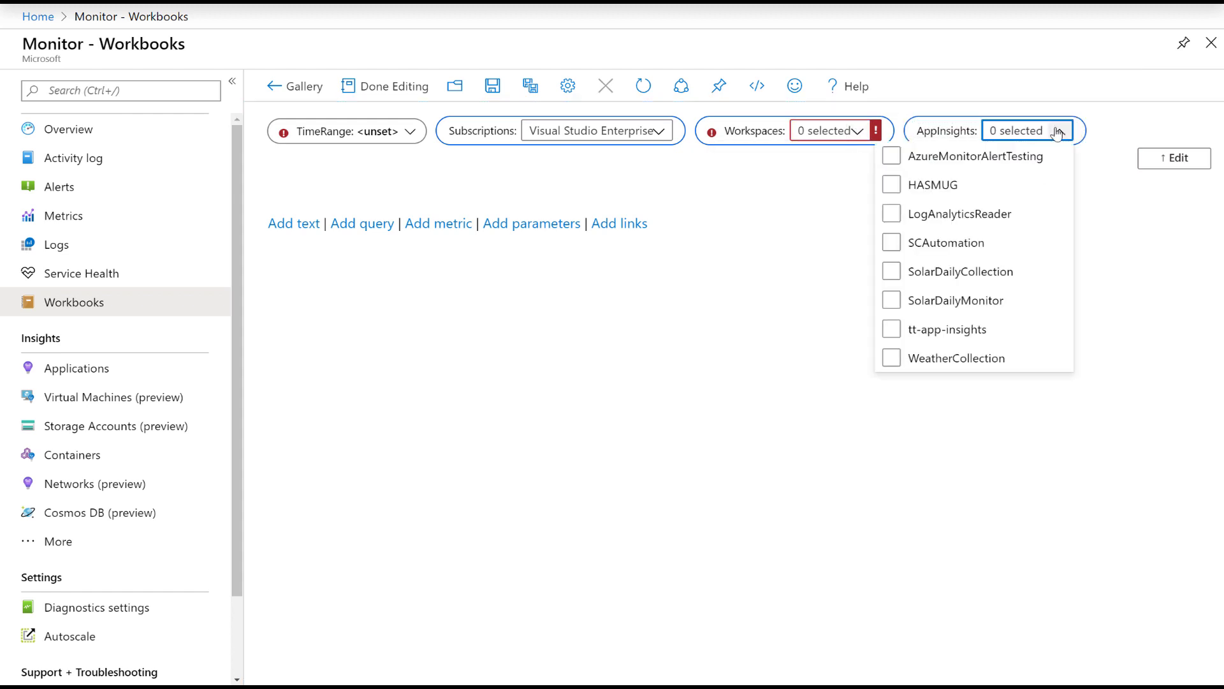
left_click(1106, 123)
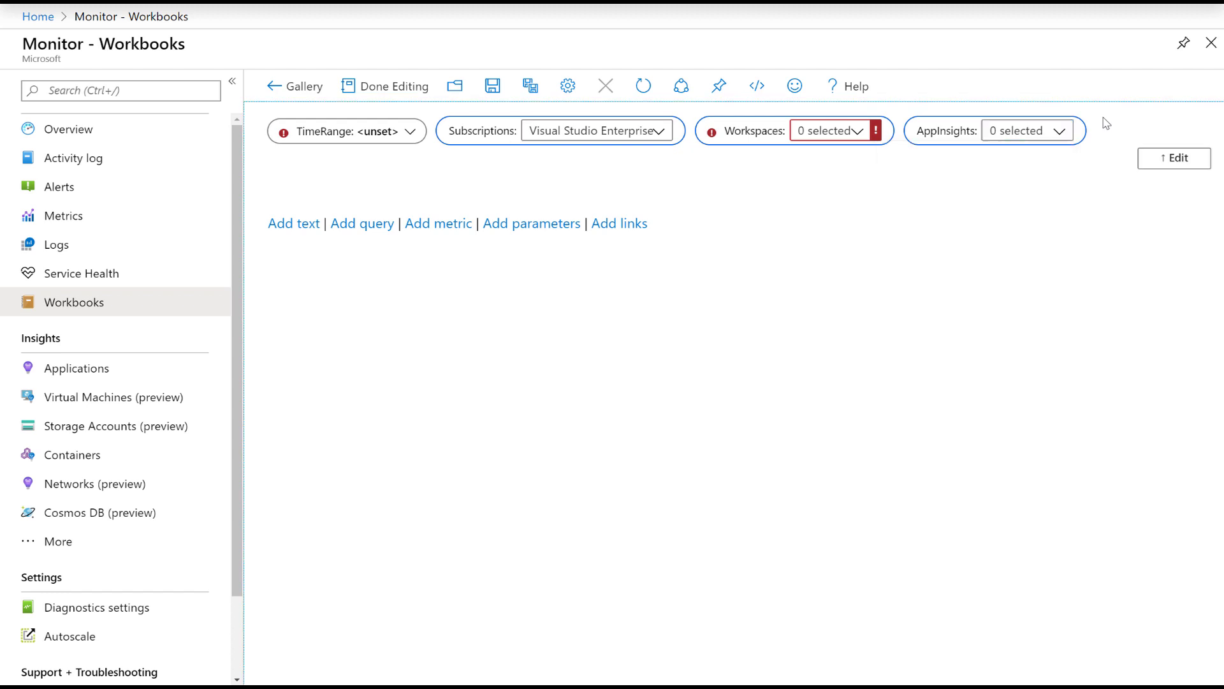
Edit the AppInsights parameter and change its query scope from all subscriptions to the Subscriptions resource parameter.
left_click(1174, 158)
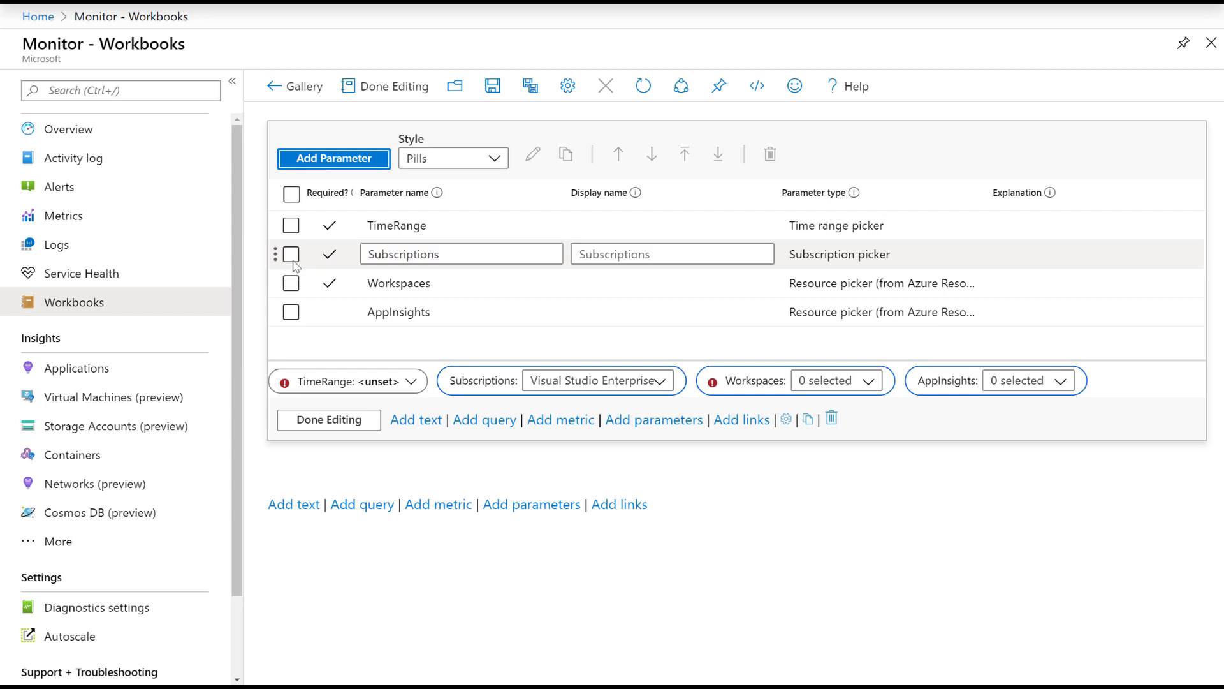
left_click(297, 314)
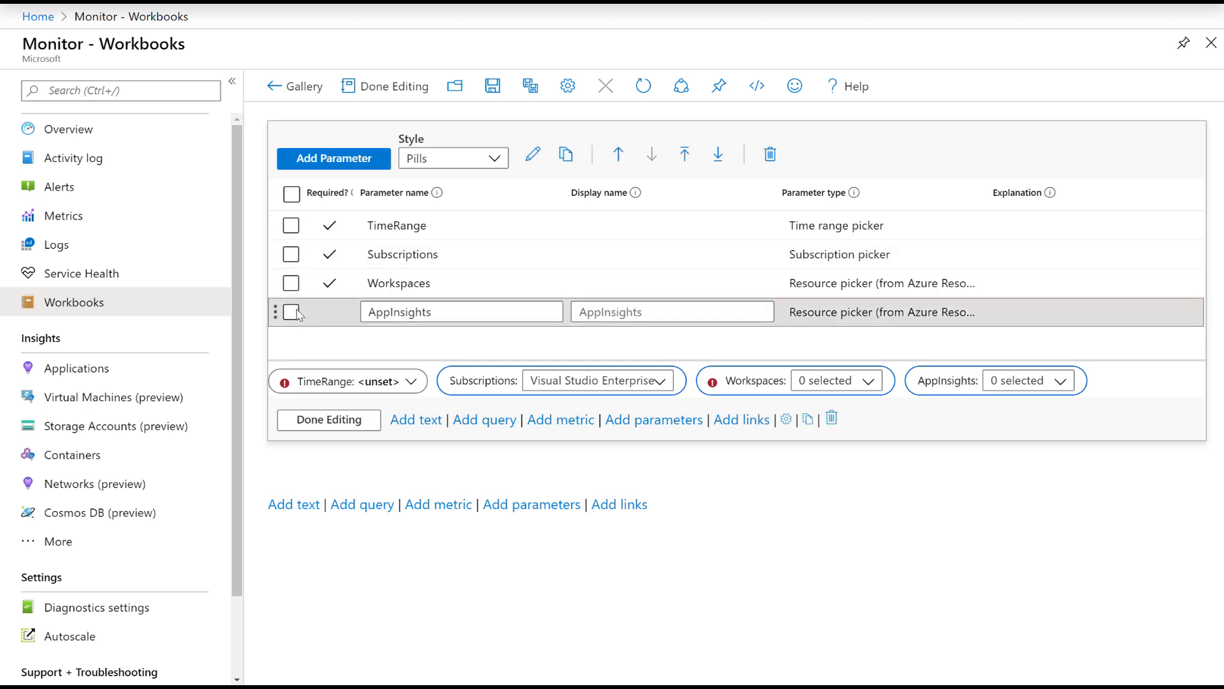
left_click(533, 154)
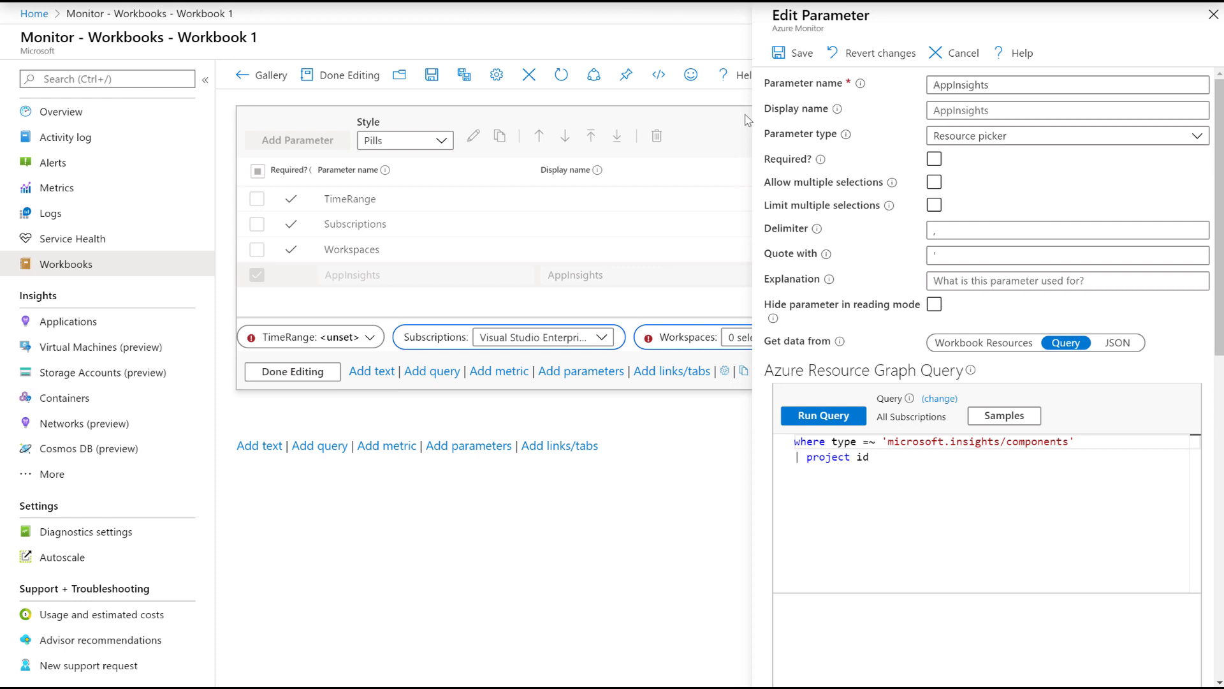
left_click(940, 398)
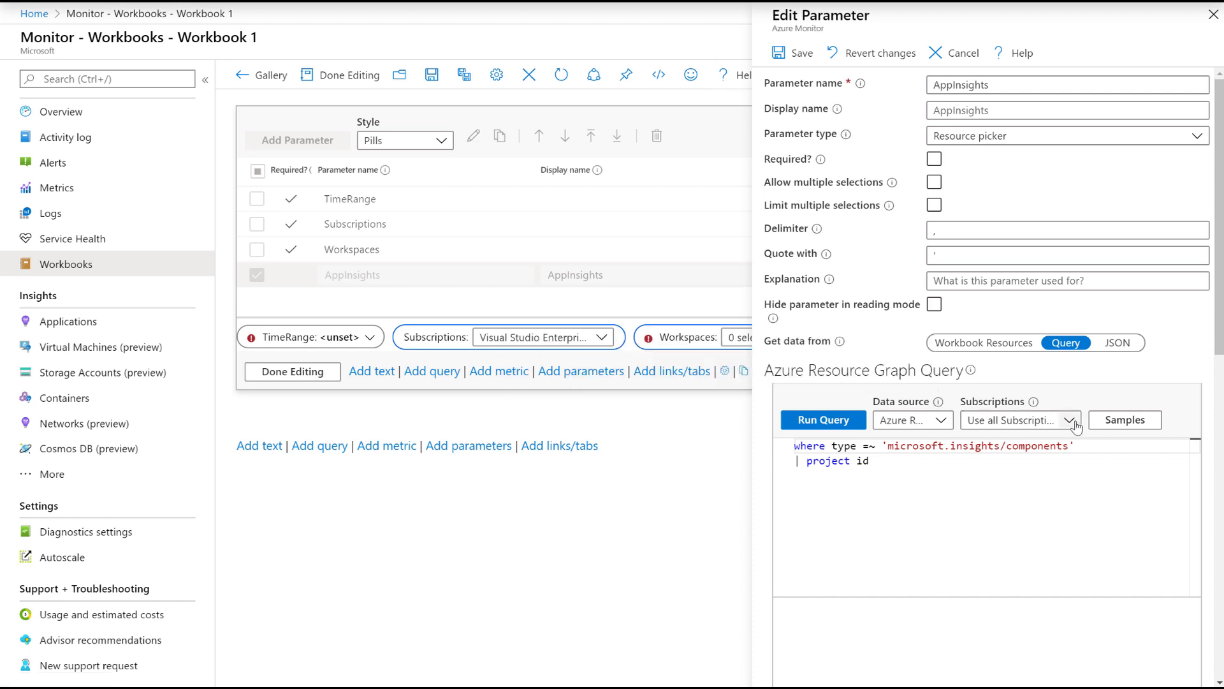
left_click(1075, 426)
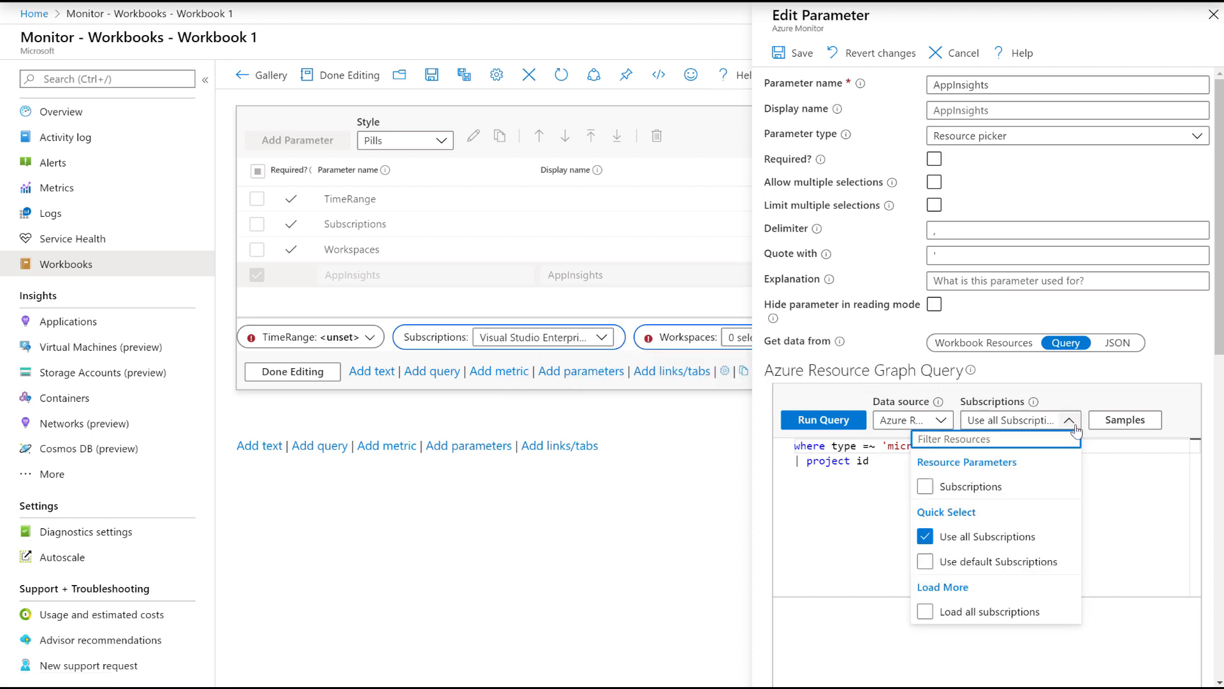
left_click(939, 490)
left_click(940, 490)
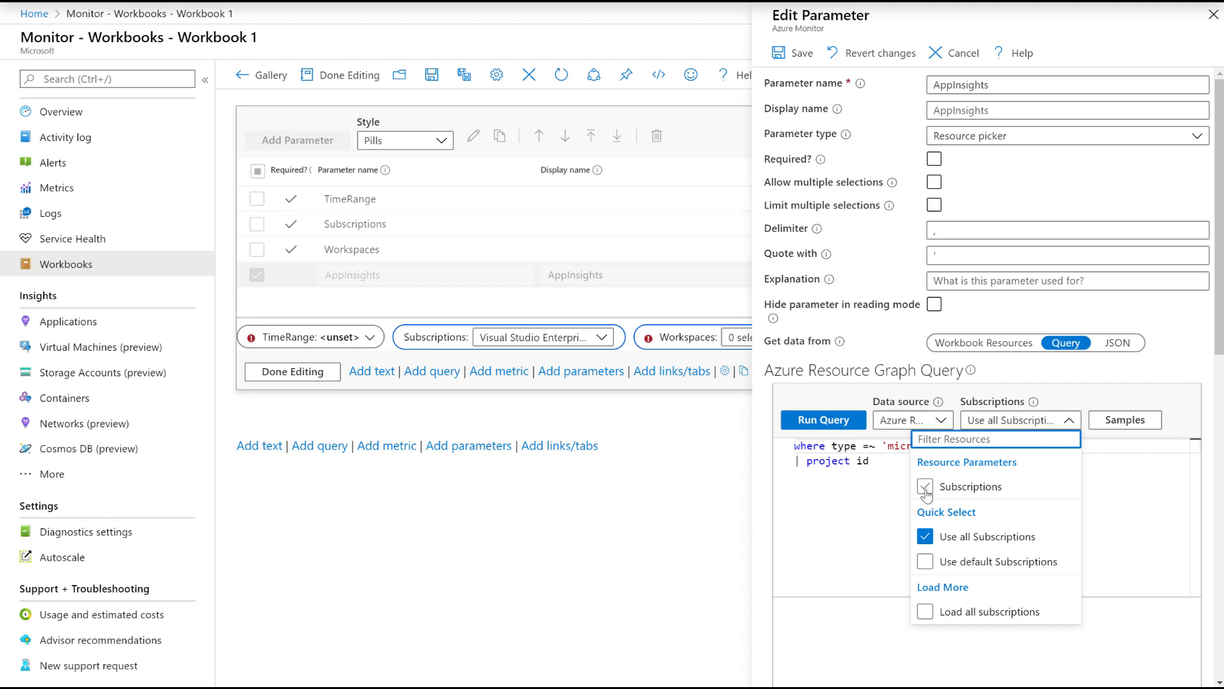
Run the rescoped AppInsights query, save the parameter, and finish editing the parameters section.
left_click(836, 422)
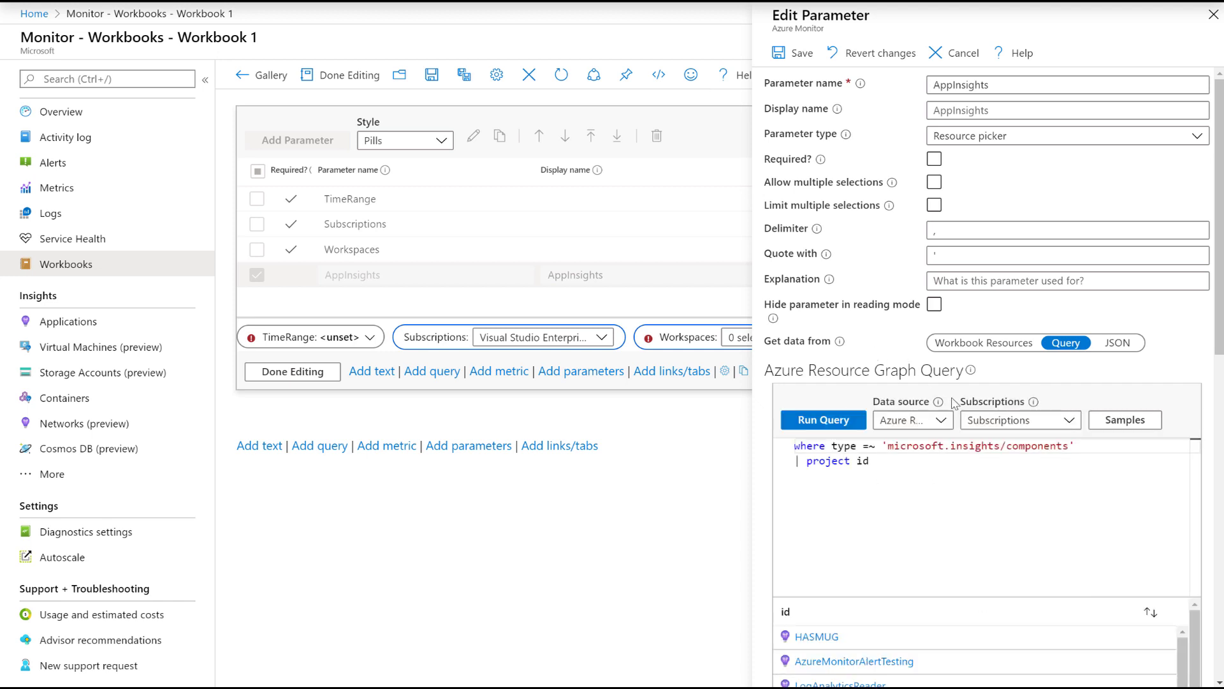
scroll(1020, 402, "down", 2)
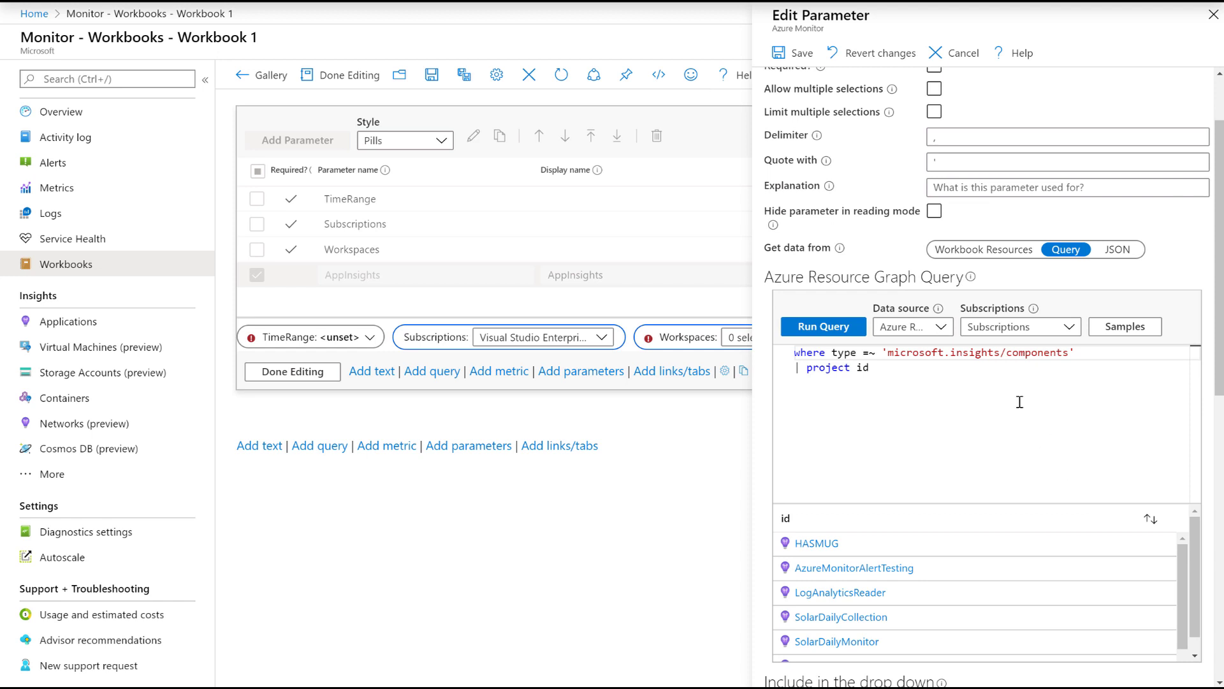
left_click(797, 53)
left_click(311, 376)
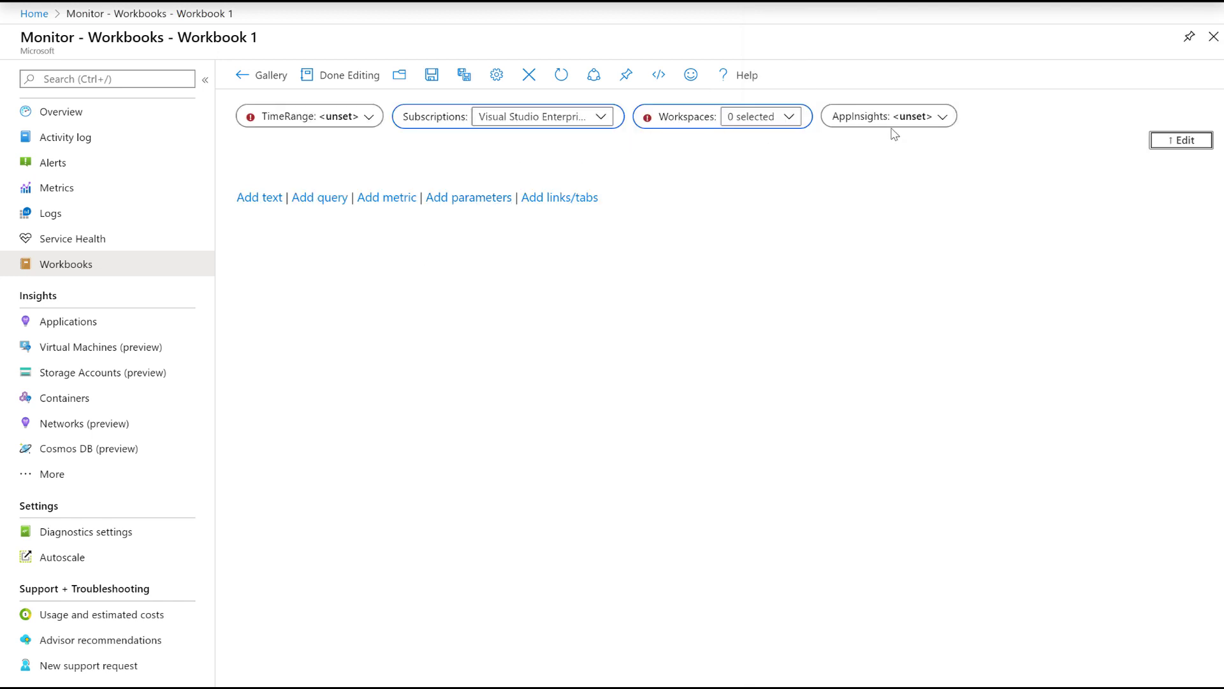
Check the AppInsights choices for Visual Studio Enterprise, and compare them after adding Pay-As-You-Go to the Subscriptions selection.
left_click(944, 118)
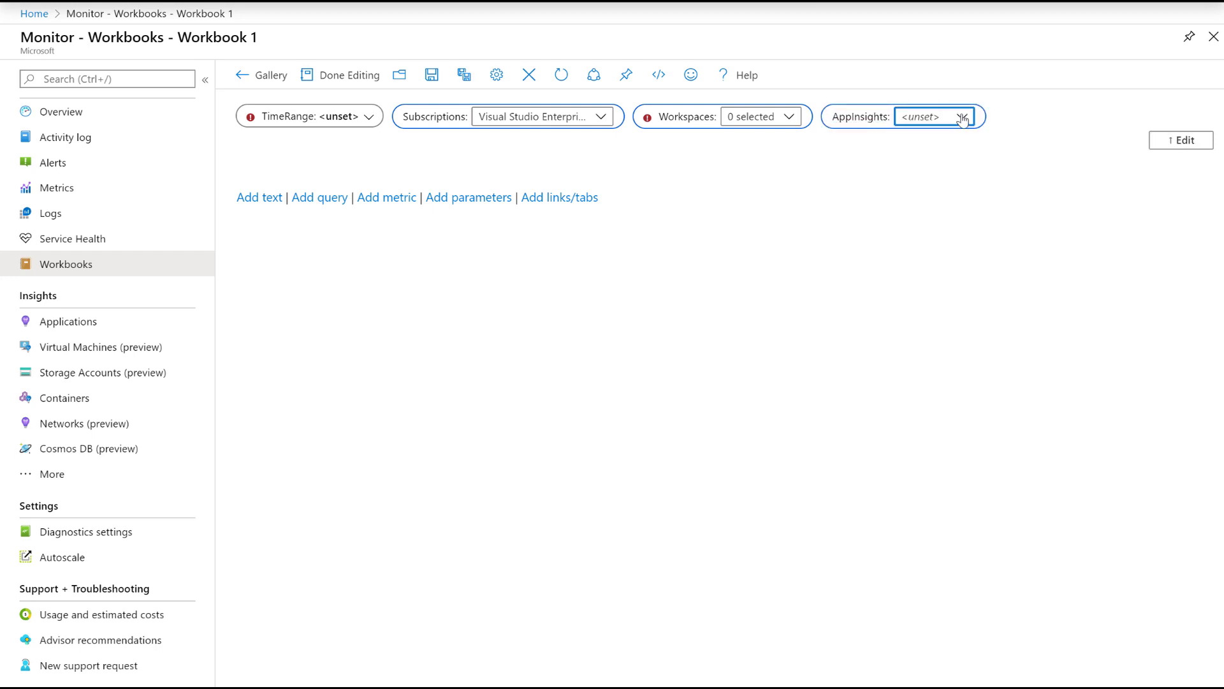
left_click(964, 117)
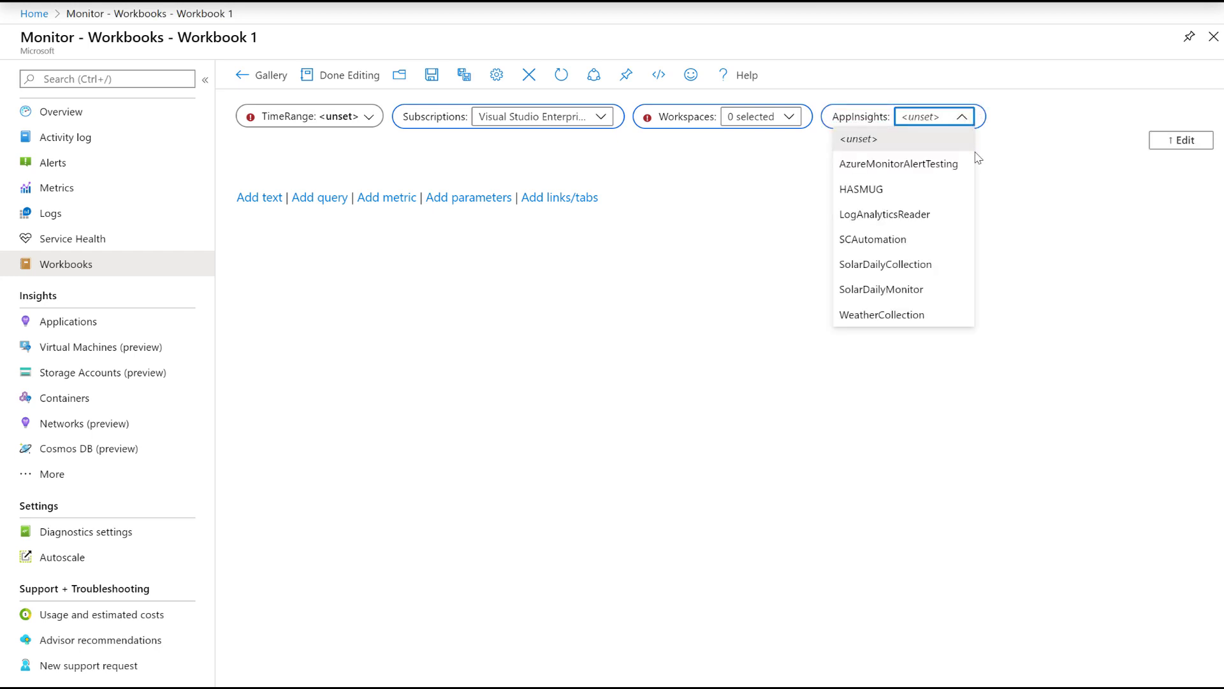
left_click(600, 116)
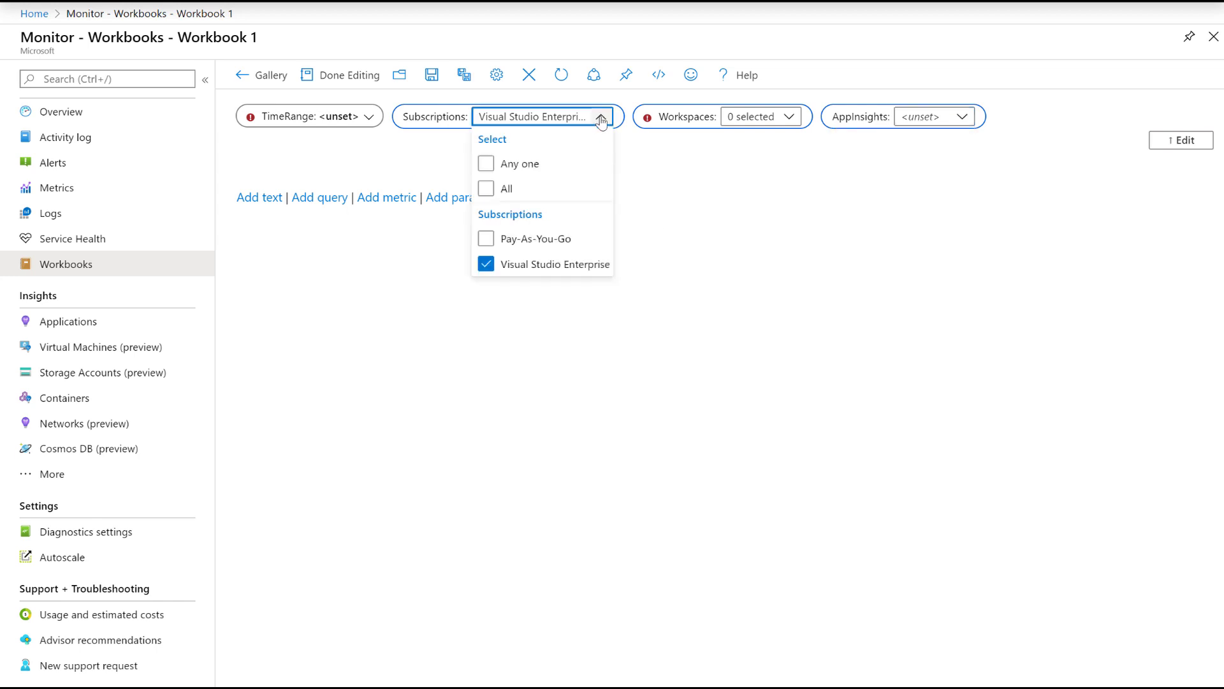
left_click(486, 238)
left_click(918, 132)
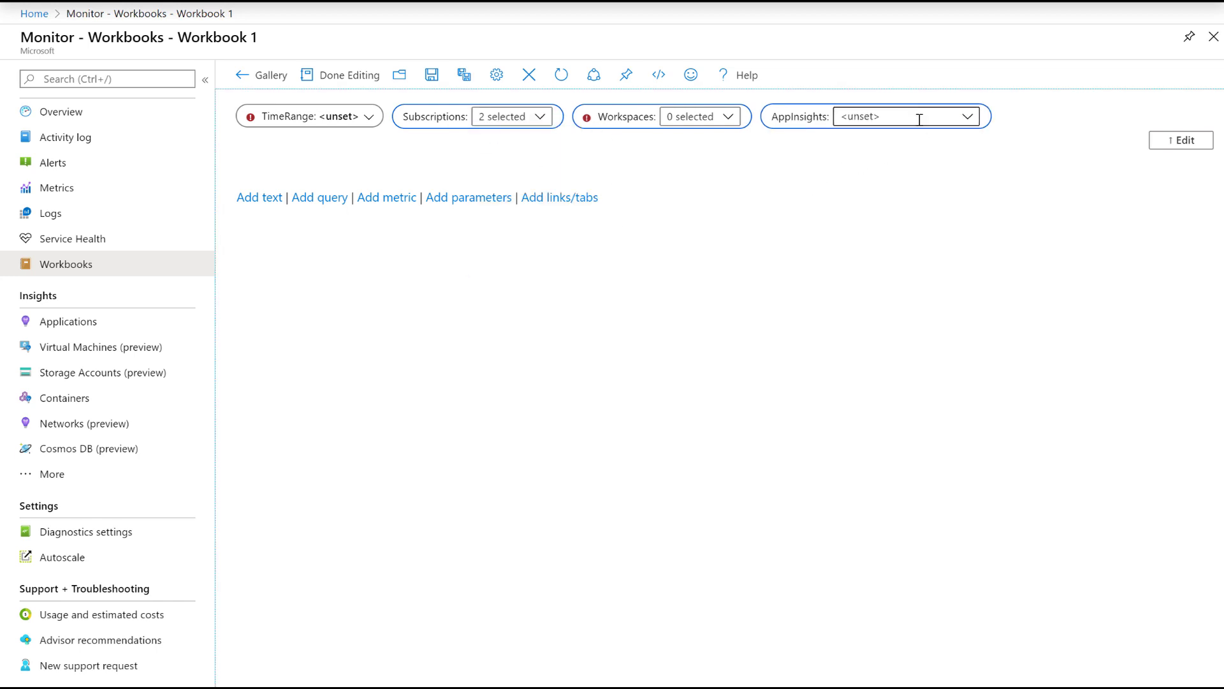
left_click(968, 117)
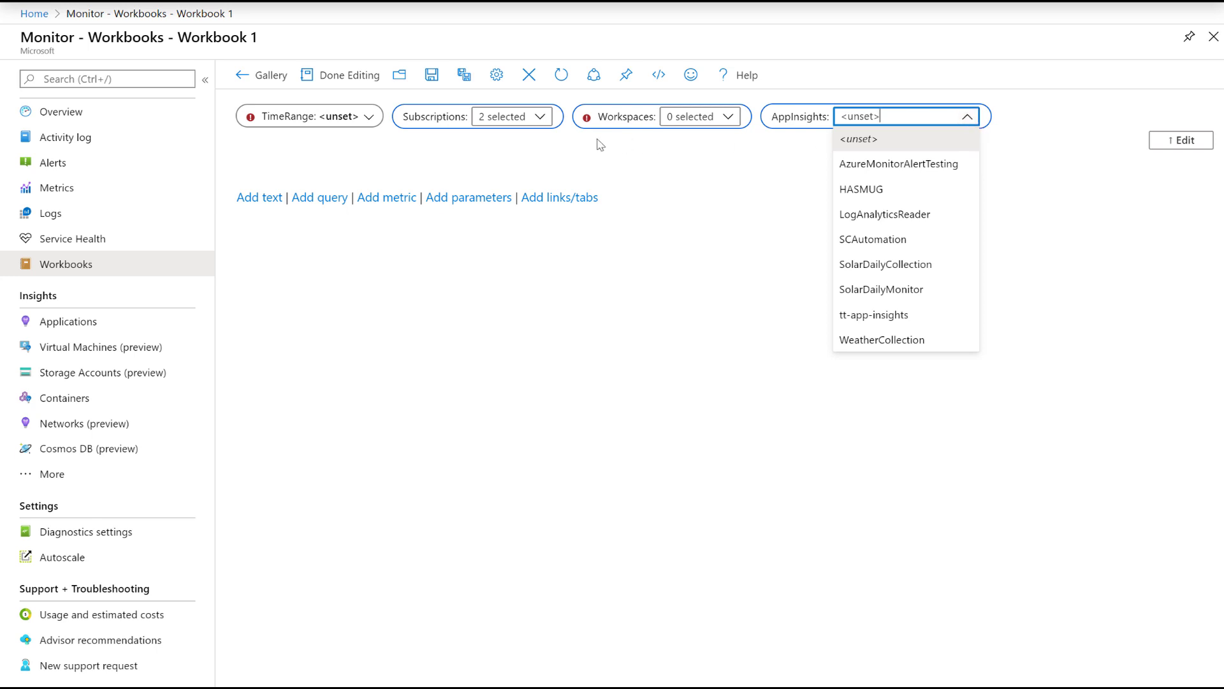
Remove Visual Studio Enterprise from the Subscriptions selection and check which resources the AppInsights parameter offers for Pay-As-You-Go alone.
left_click(541, 117)
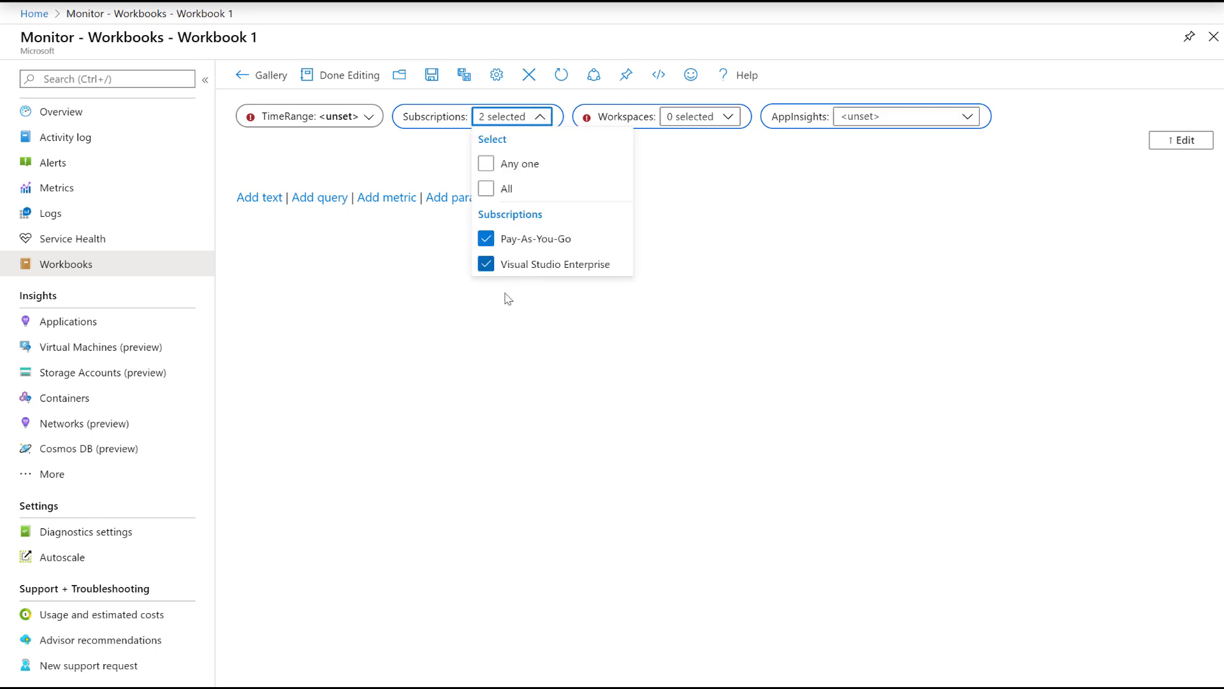
left_click(486, 264)
left_click(712, 172)
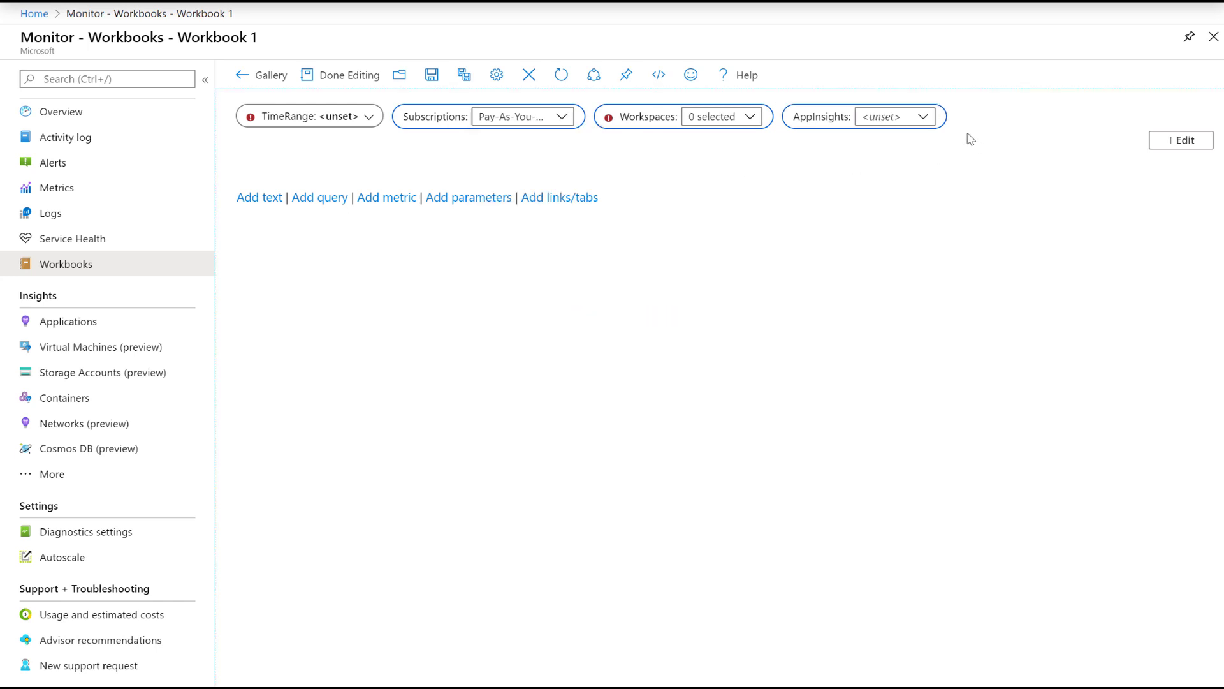
left_click(925, 118)
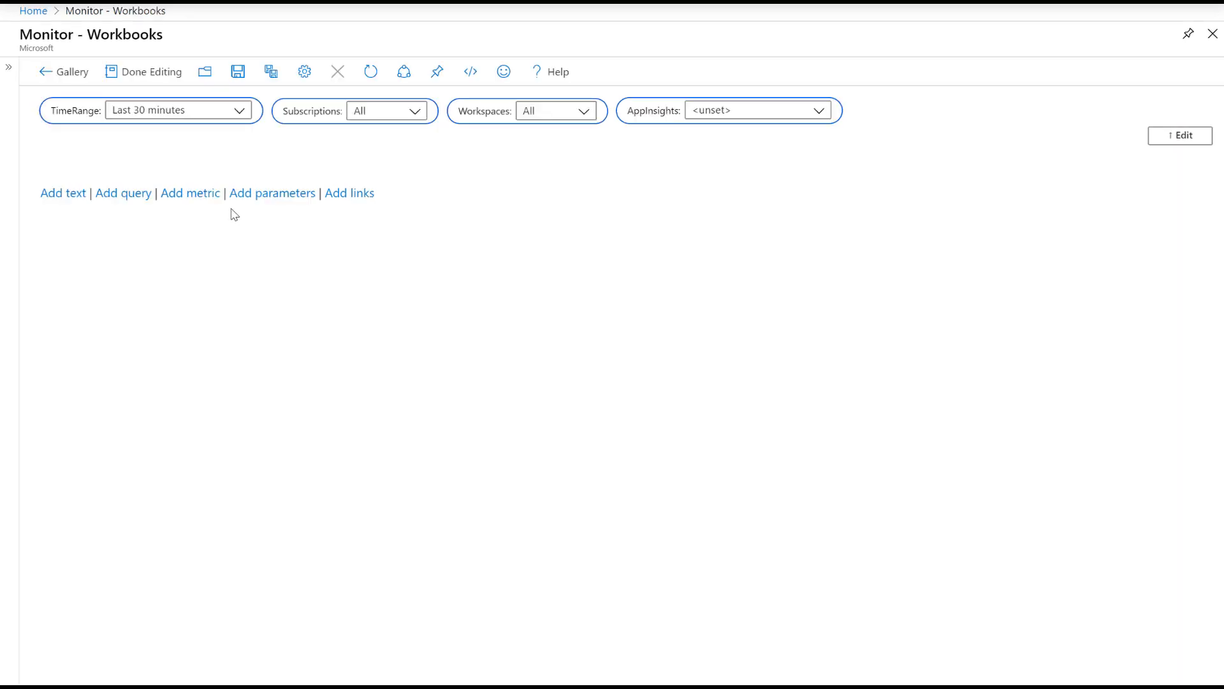
Add a query section to the workbook and set its Log Analytics workspace to the Workspaces resource parameter.
left_click(139, 197)
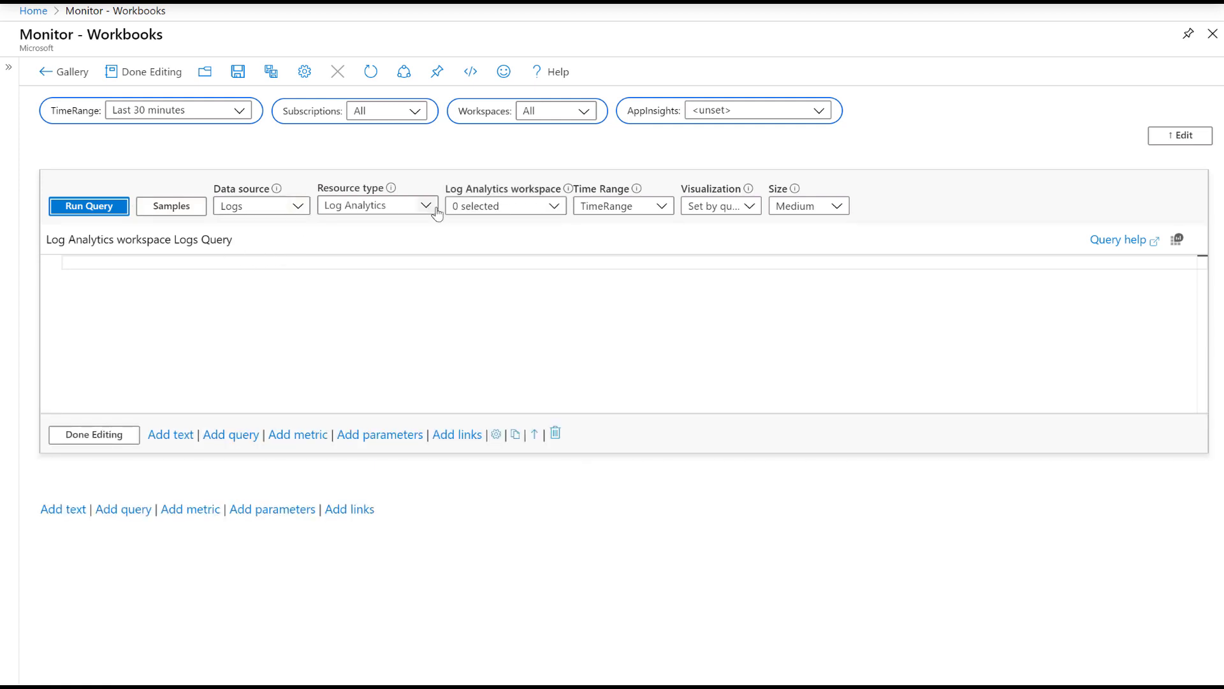
left_click(554, 207)
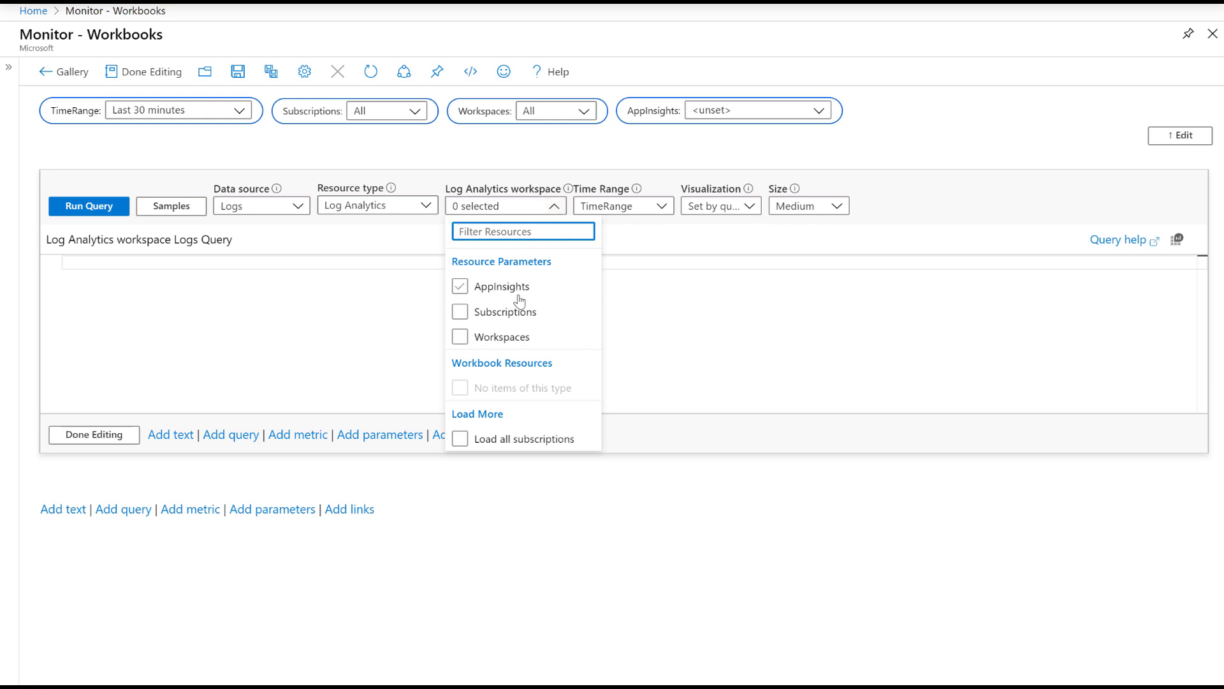
left_click(460, 338)
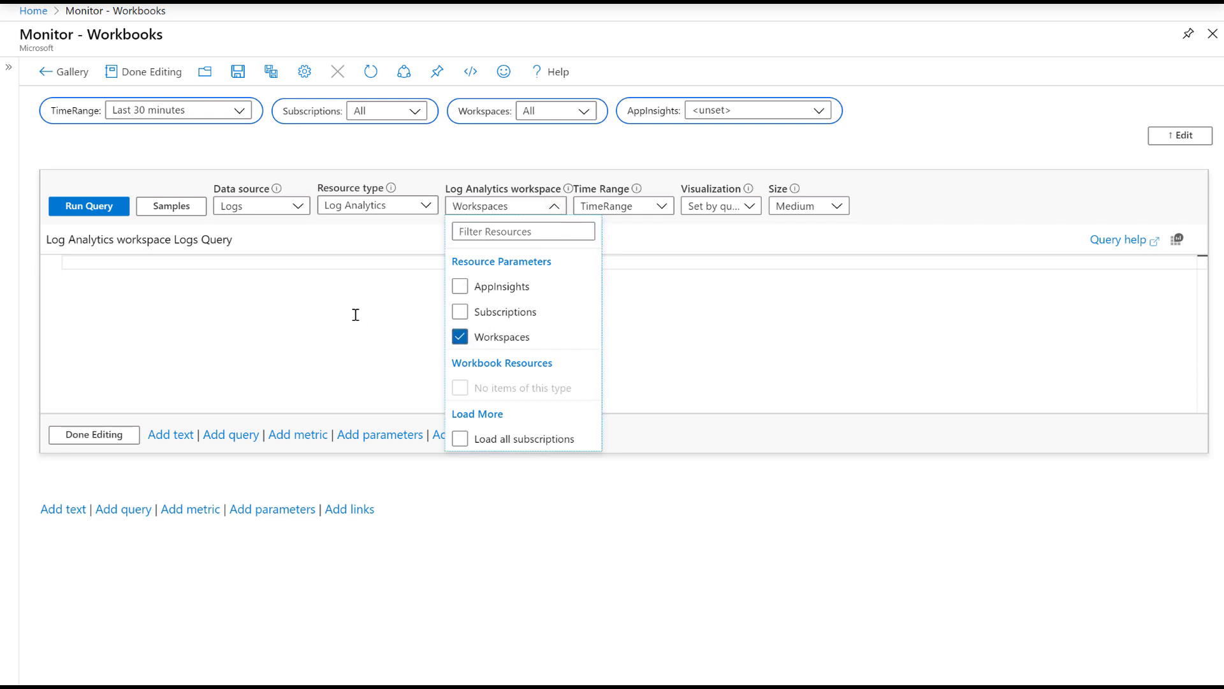
left_click(470, 169)
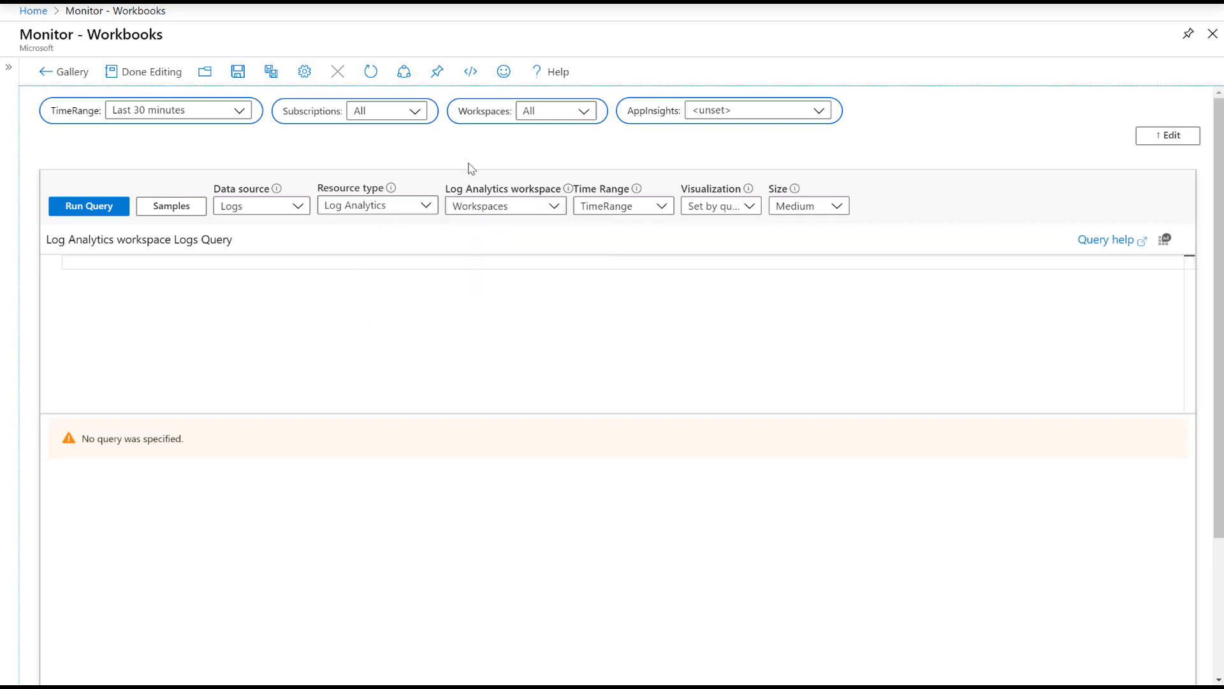
Enter the logs query "Heartbeat | distinct Computer" in the new query section and run it.
left_click(190, 266)
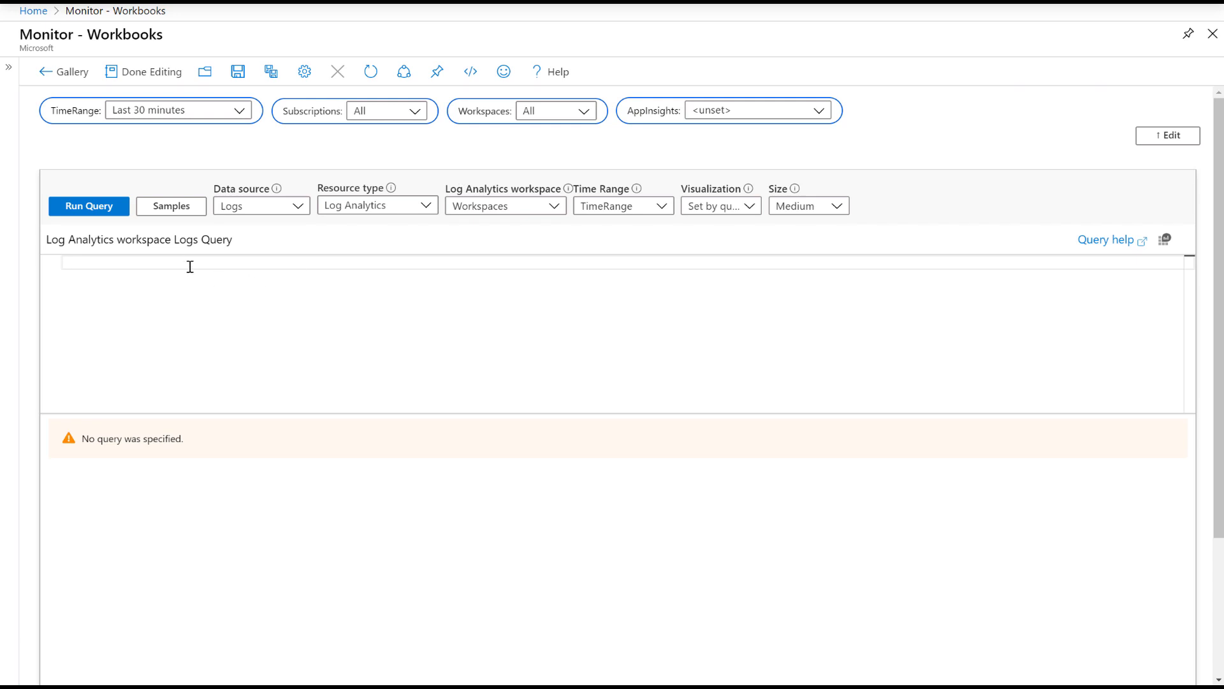
type("Heartbeat")
key("Return")
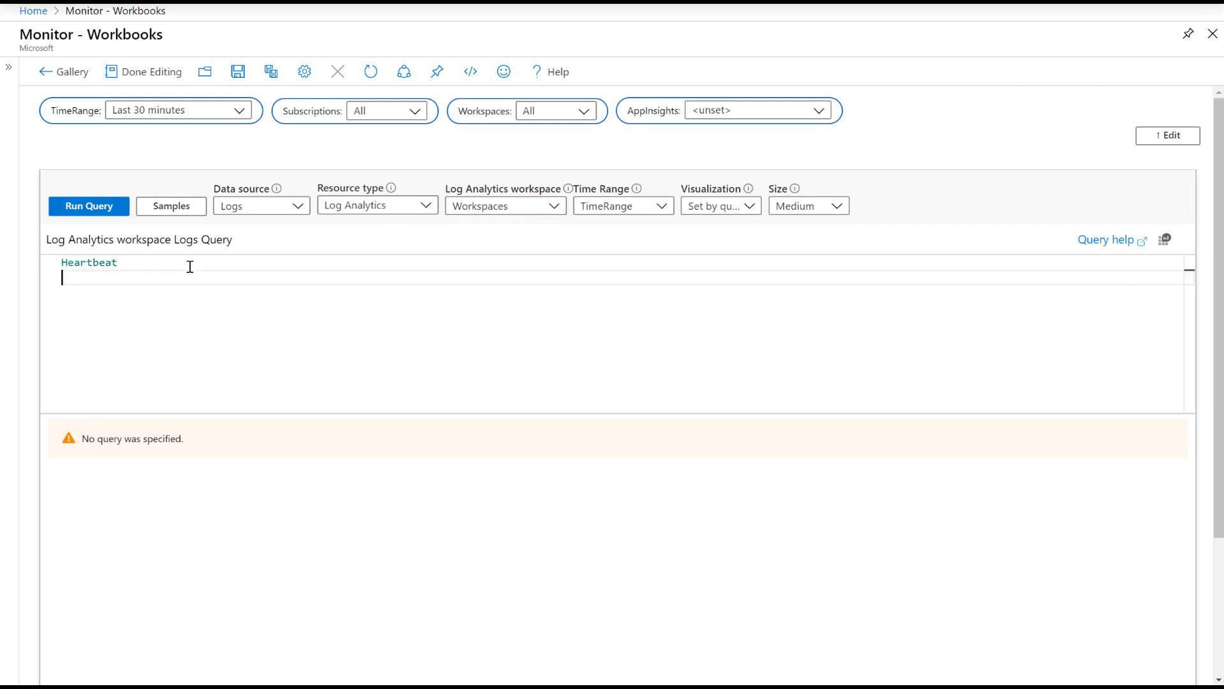
type("| diffpattern")
type("st")
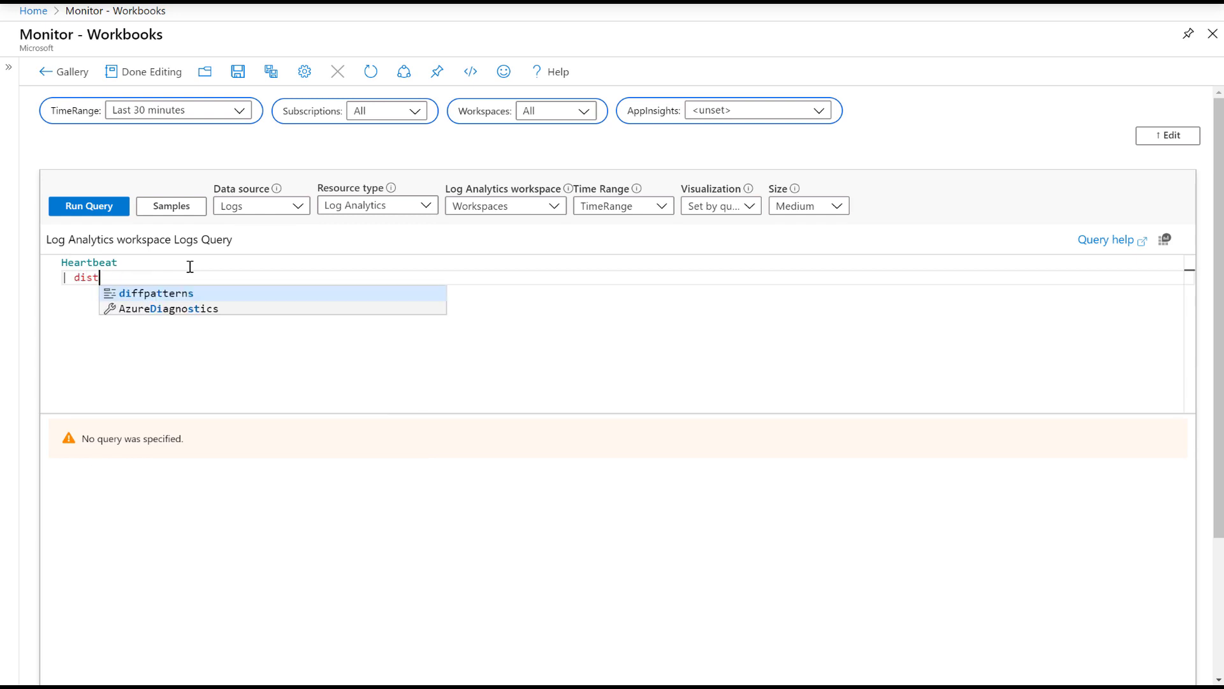
type("inct Computer")
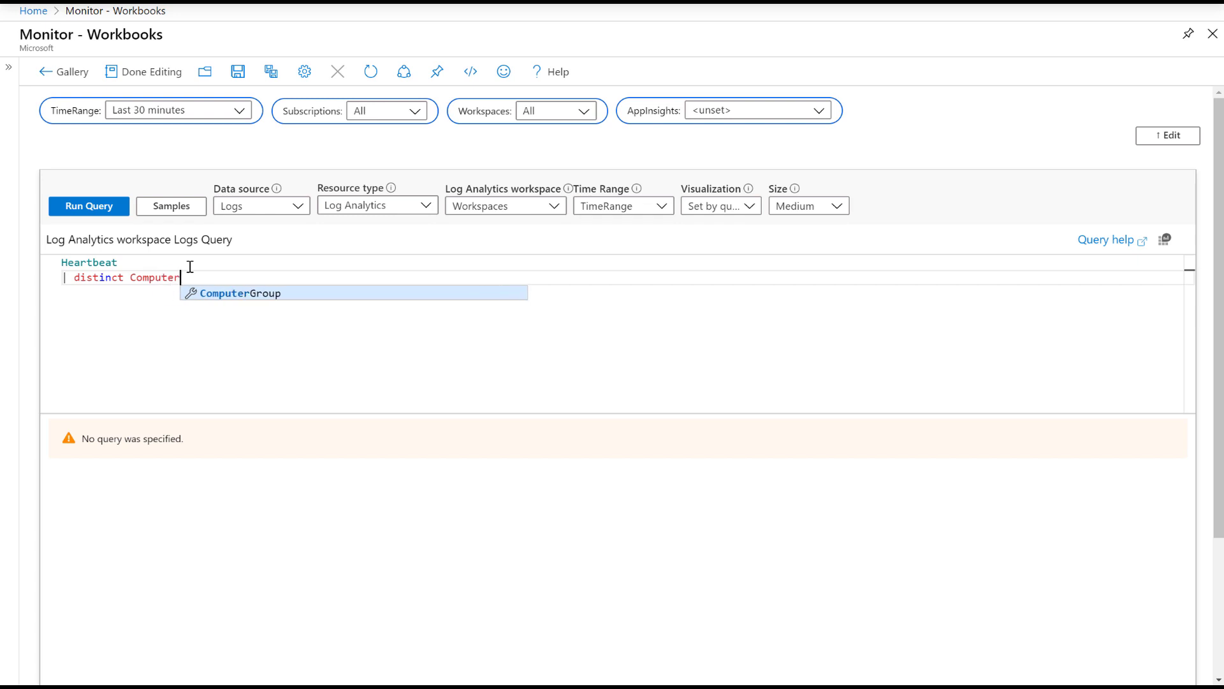
left_click(114, 206)
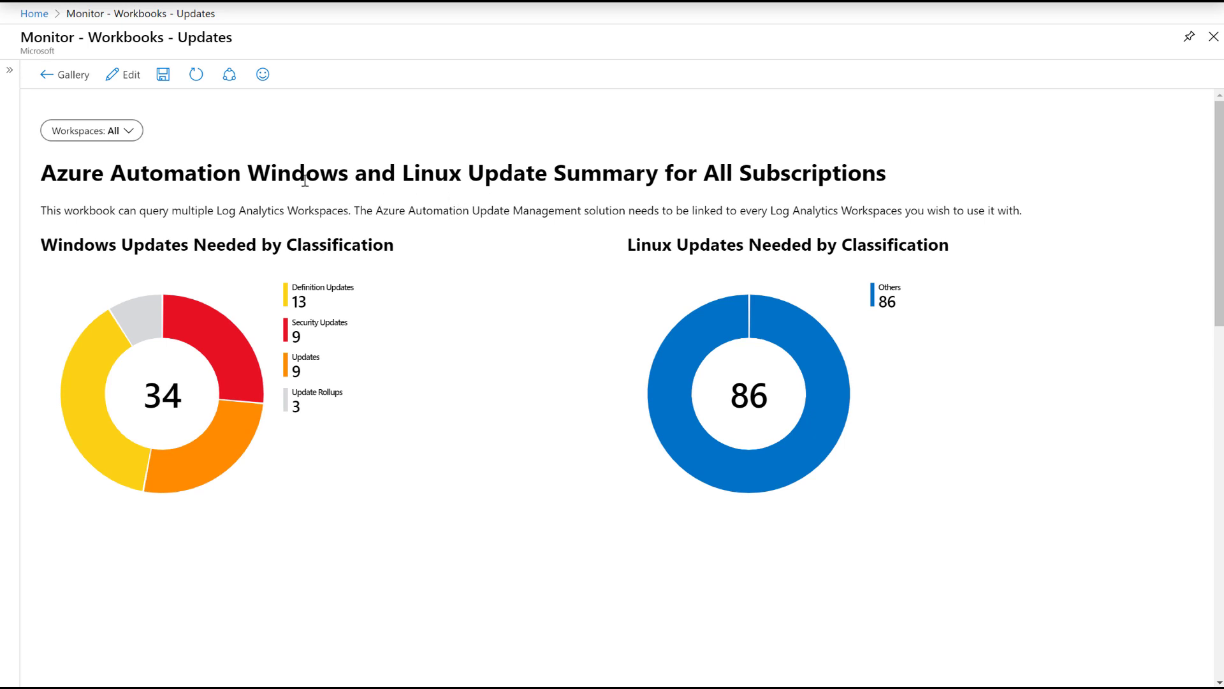
In the Updates workbook, check which workspaces the Workspaces parameter offers, keeping All selected.
left_click(135, 133)
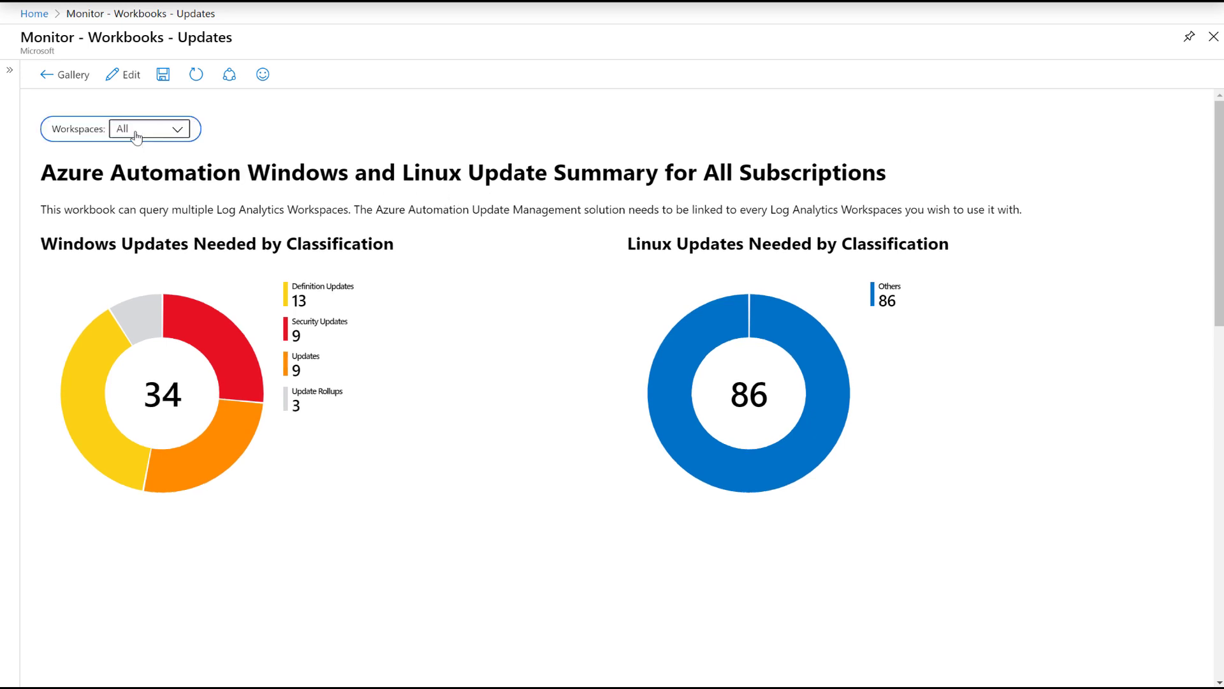
left_click(178, 130)
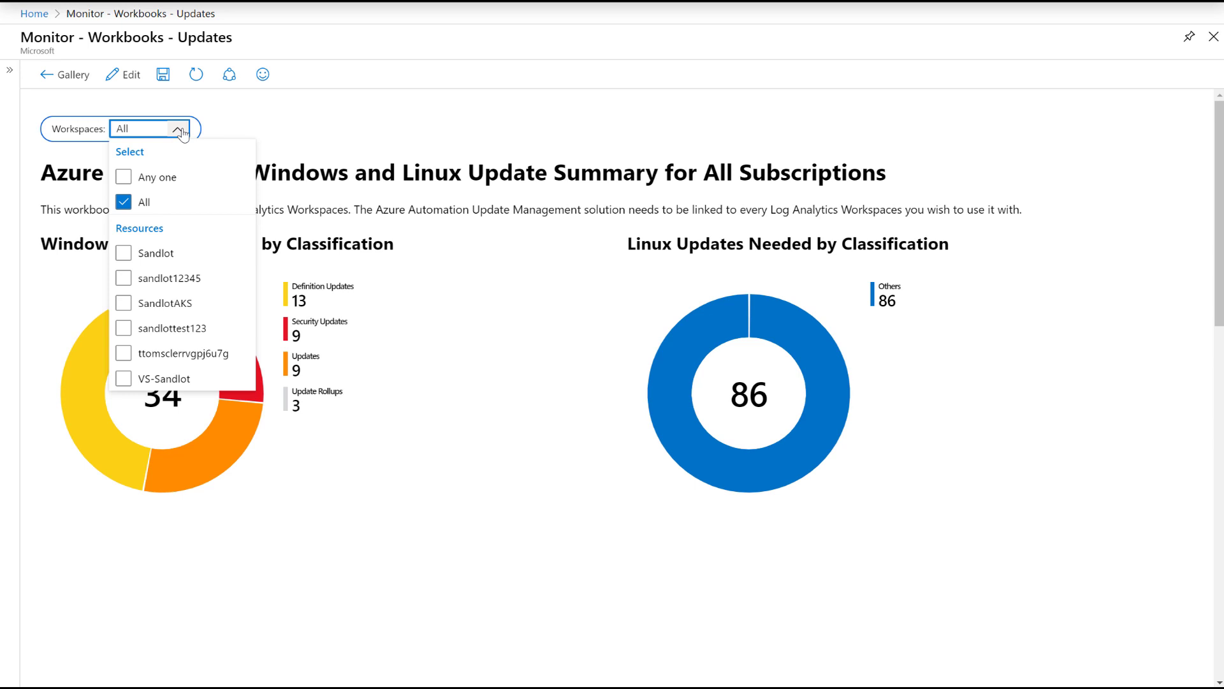
left_click(277, 131)
Select the HV01.Sandlot.dom row in the update summary heatmap and review the updates needed by that server.
scroll(466, 172, "down", 4)
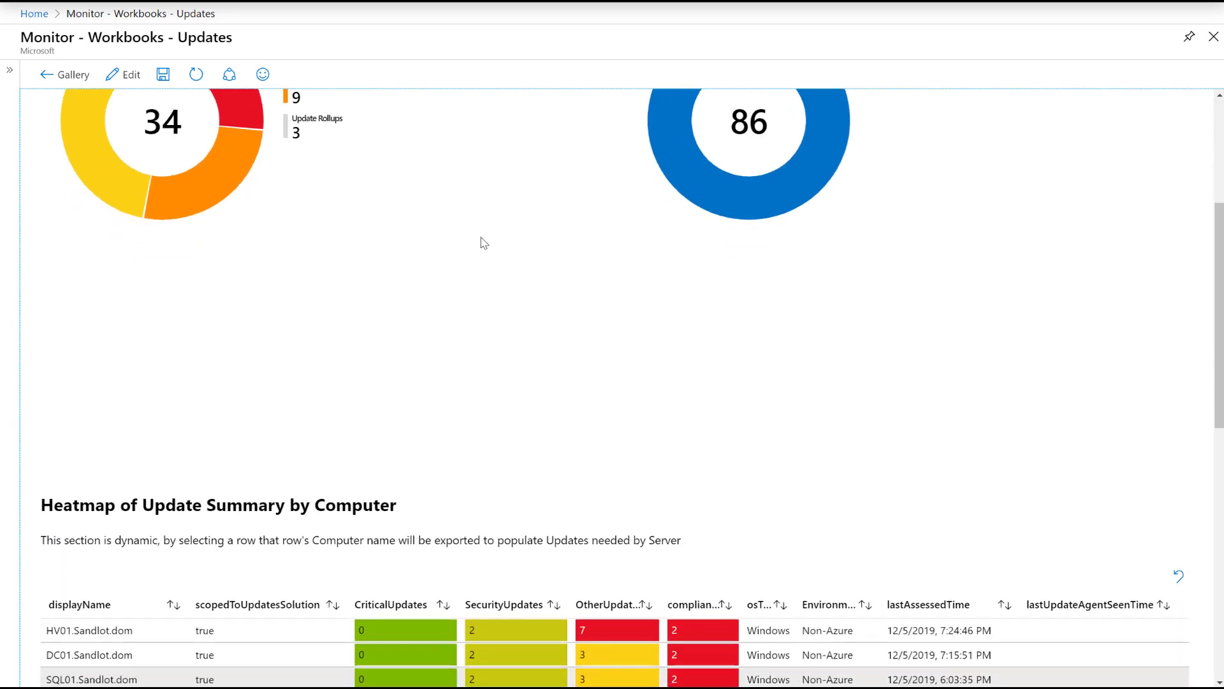
scroll(485, 223, "down", 4)
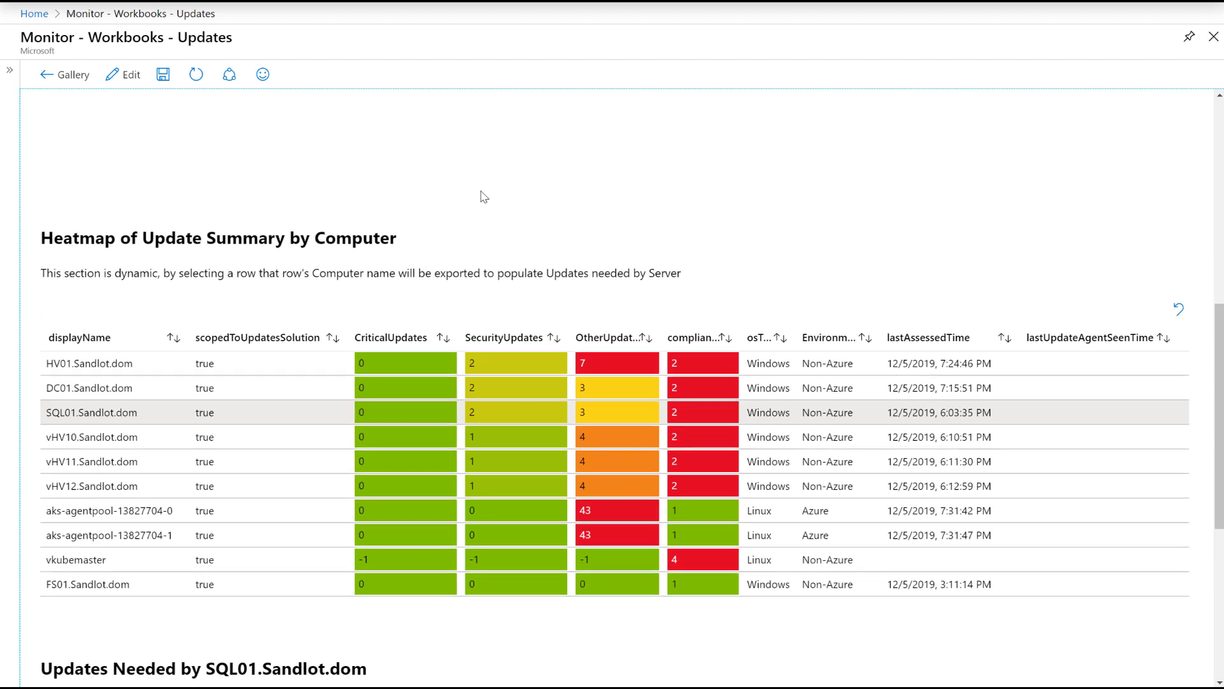
scroll(484, 196, "down", 1)
left_click(90, 268)
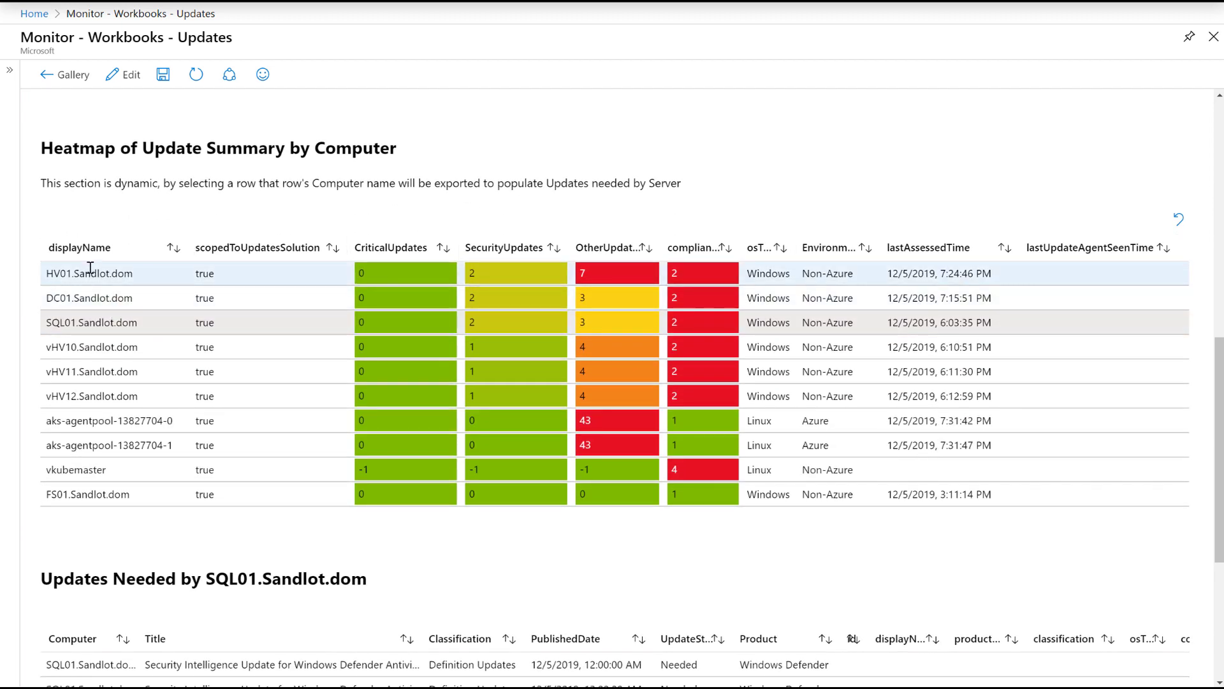
scroll(277, 204, "down", 1)
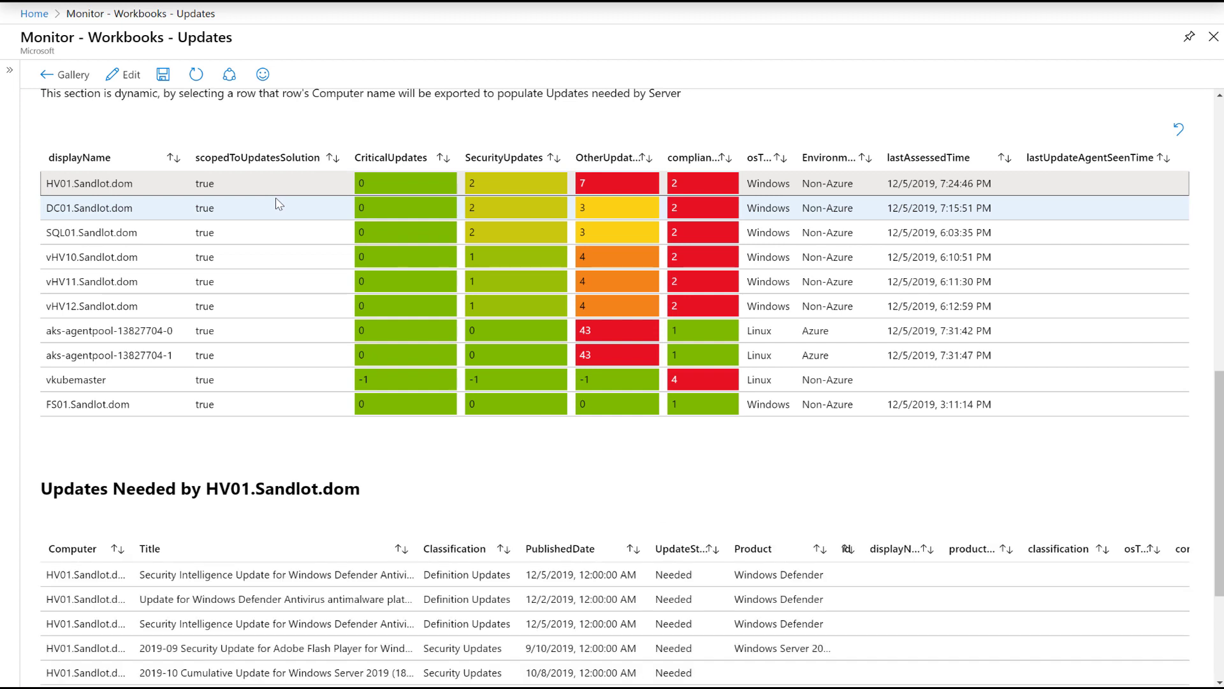
Select the vHV11.Sandlot.dom row in the update summary heatmap to review the updates needed by that server.
scroll(192, 203, "down", 1)
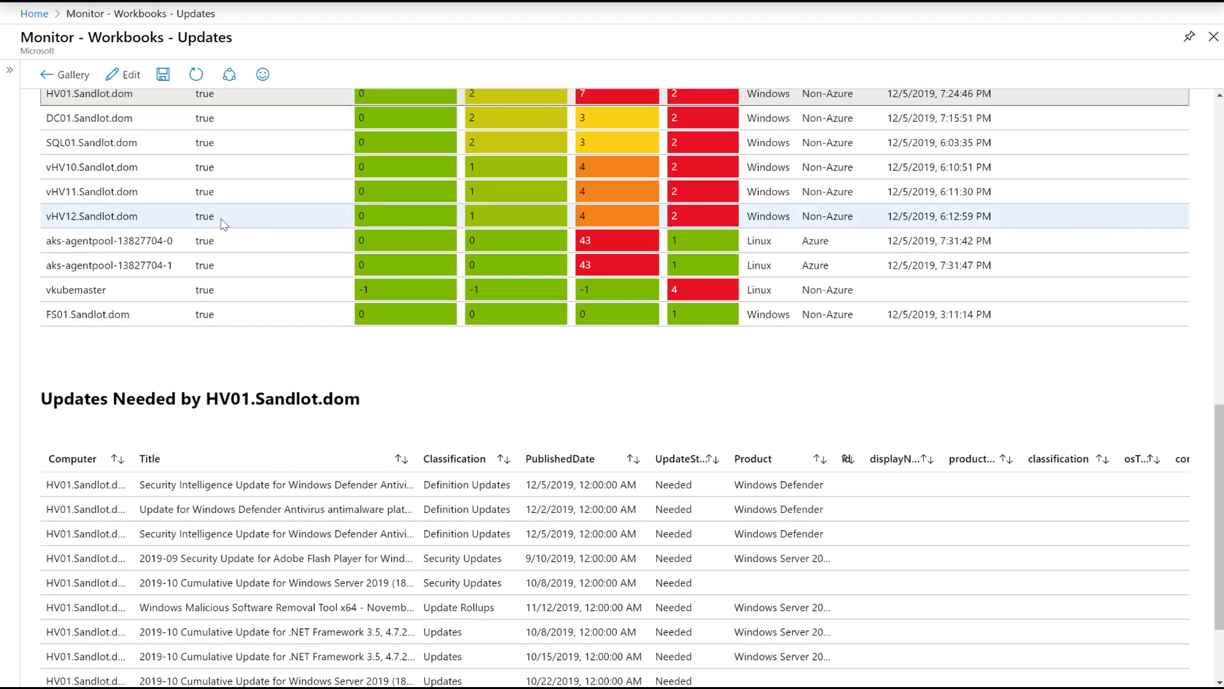
left_click(111, 194)
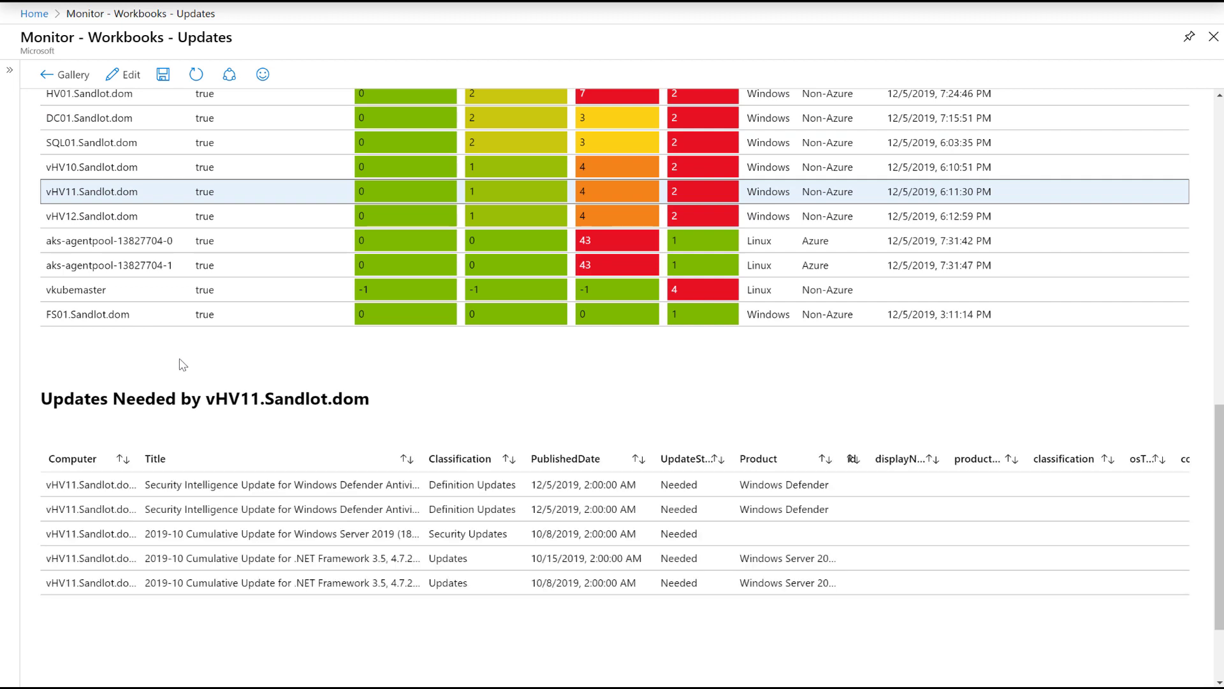
Put the Updates workbook in edit mode and open the Updates Needed heading and the heatmap query for editing.
left_click(132, 77)
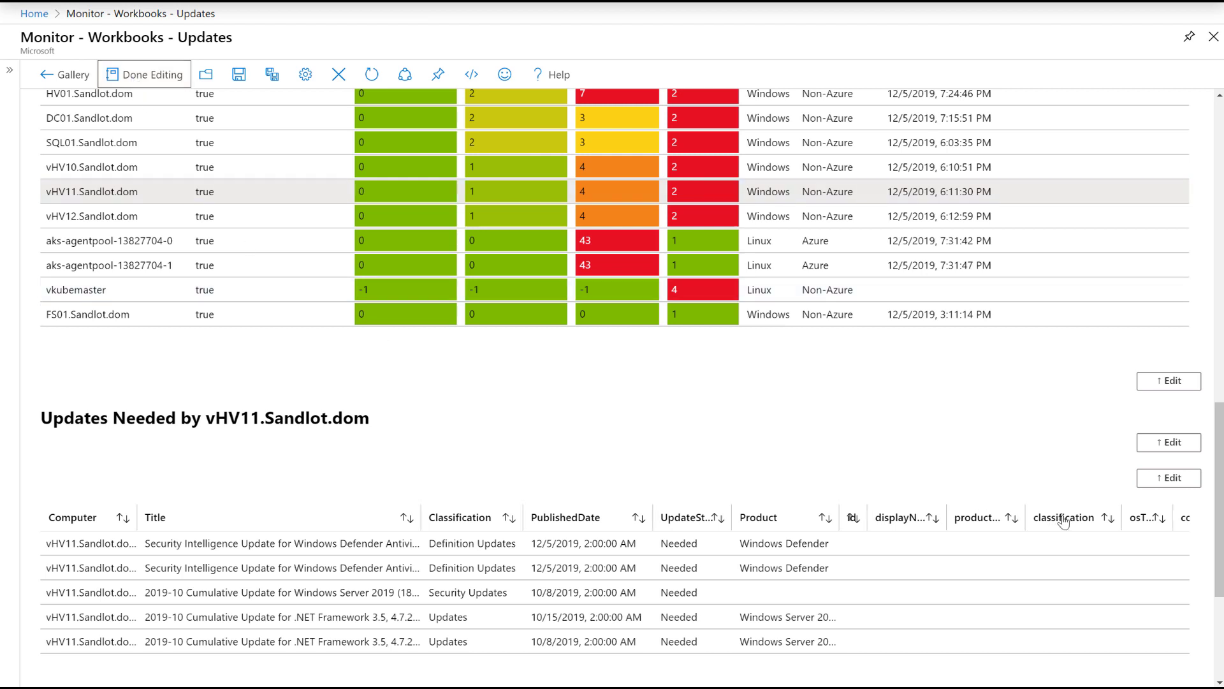
left_click(1158, 447)
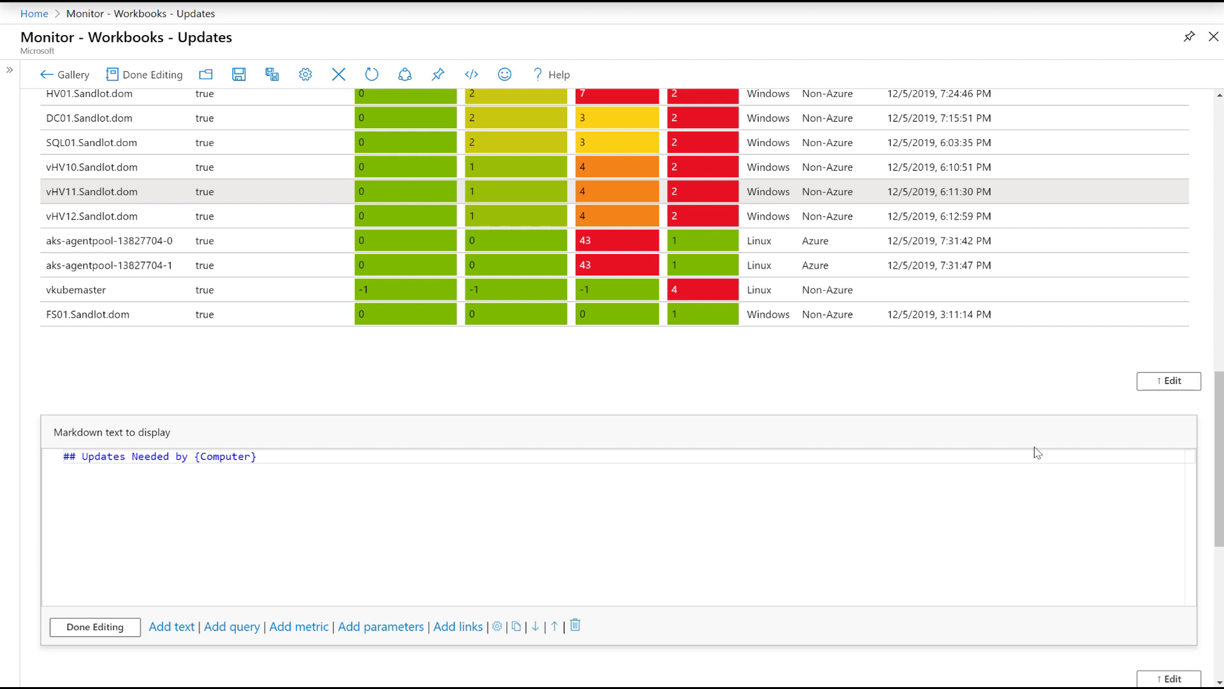
left_click(1165, 382)
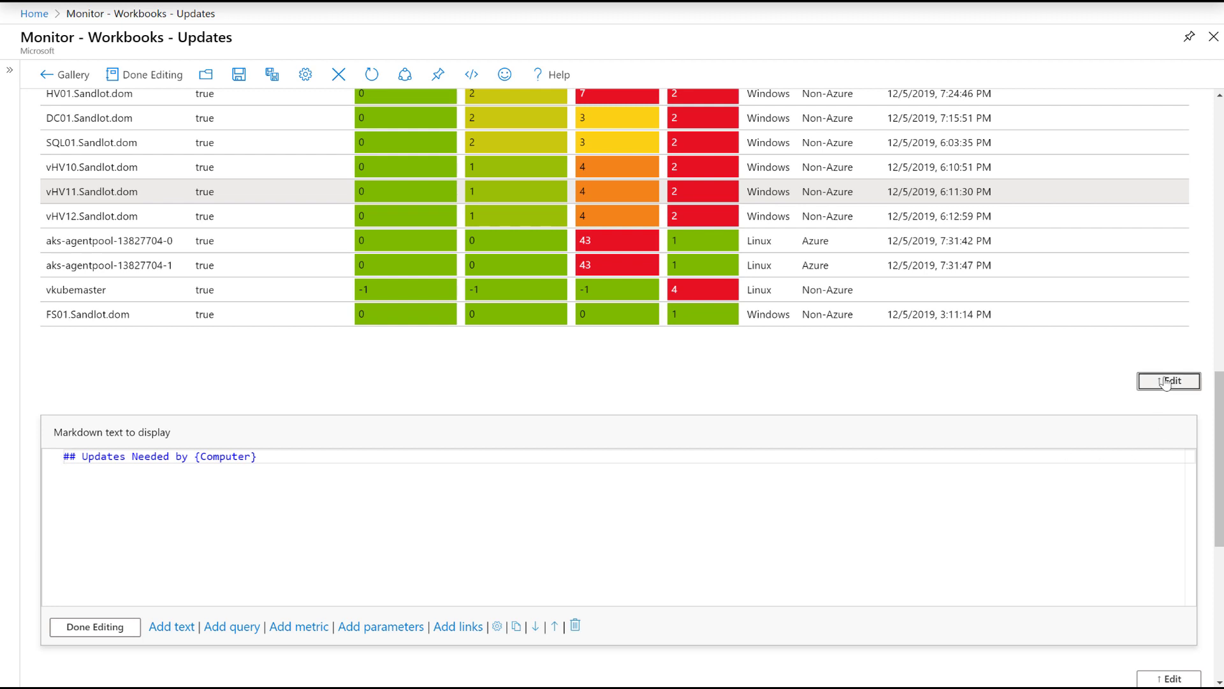
scroll(637, 265, "up", 5)
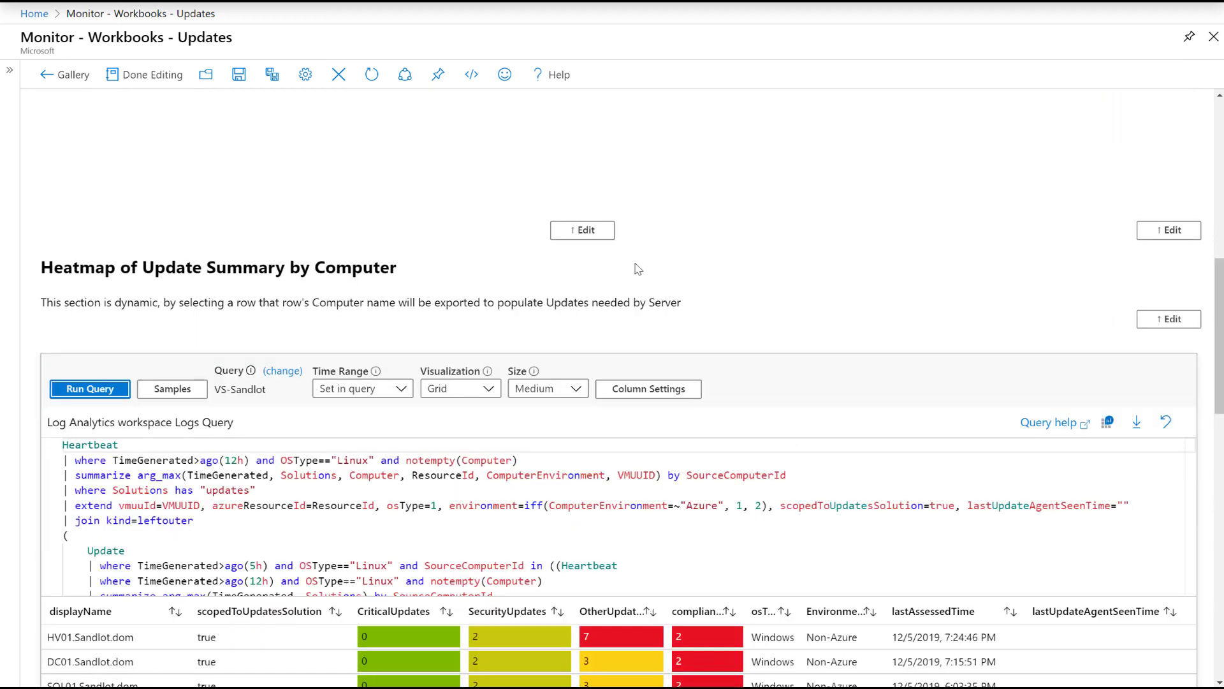
scroll(643, 265, "down", 5)
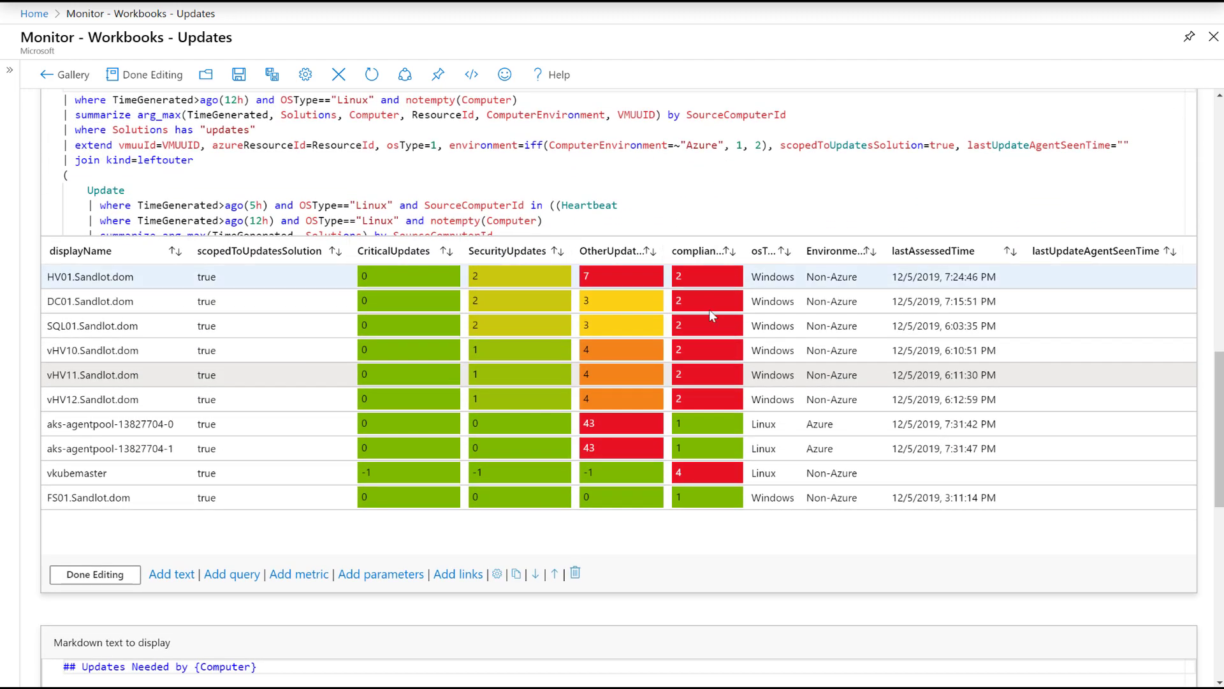
Open the heatmap query's advanced settings, check the displayName to Computer exported parameter and its available types, and save it as is.
left_click(497, 575)
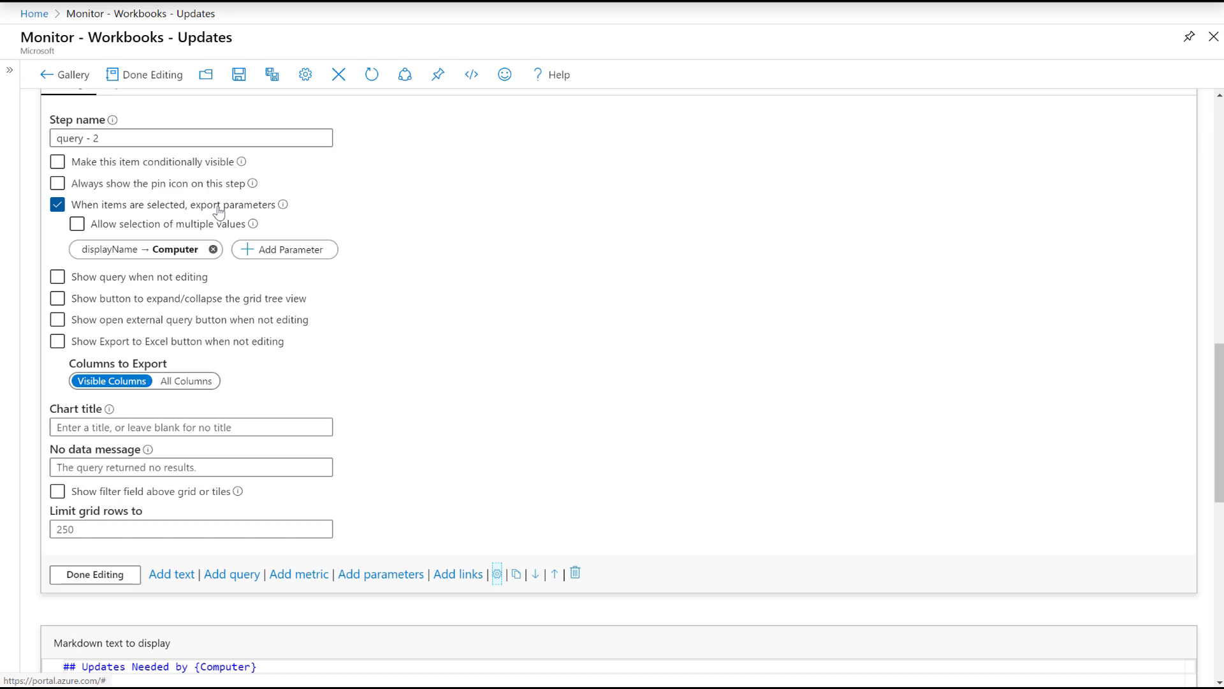
left_click(195, 252)
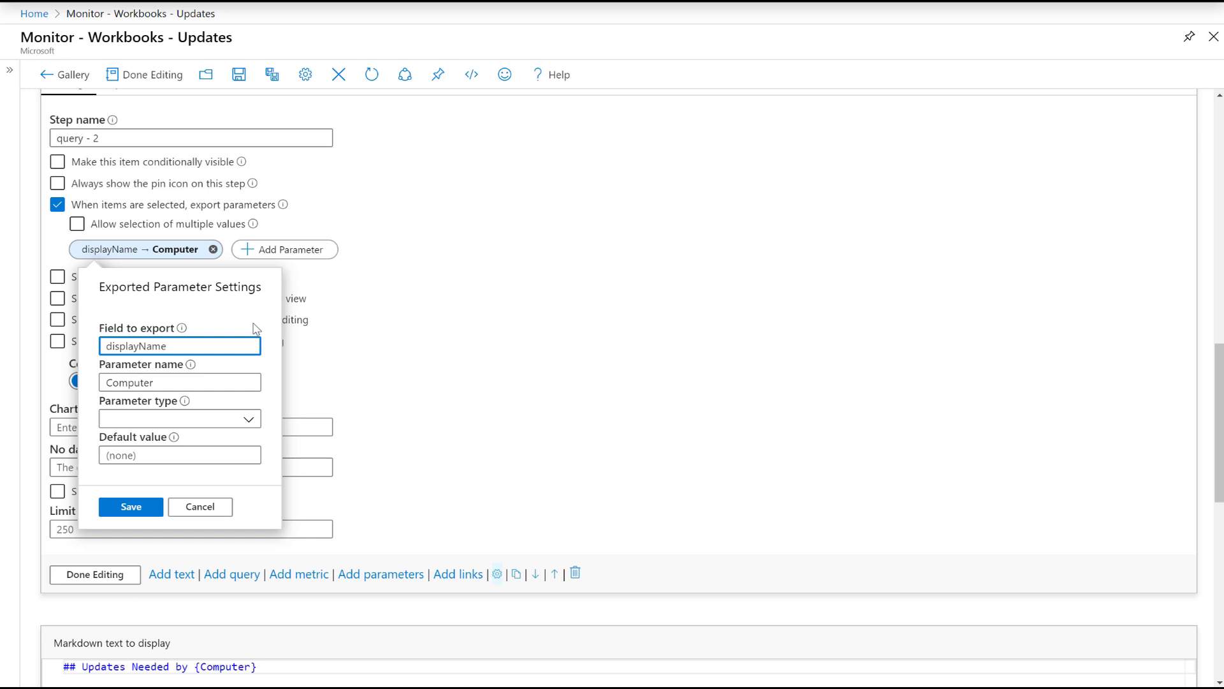
left_click(252, 422)
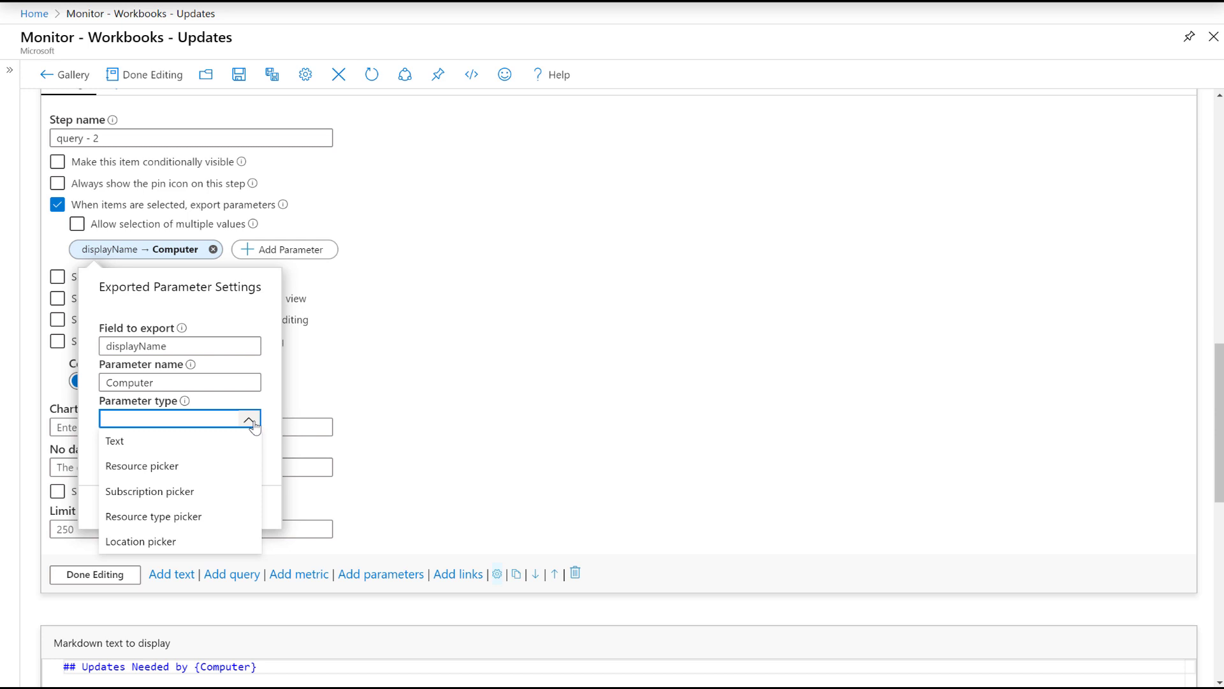
left_click(250, 421)
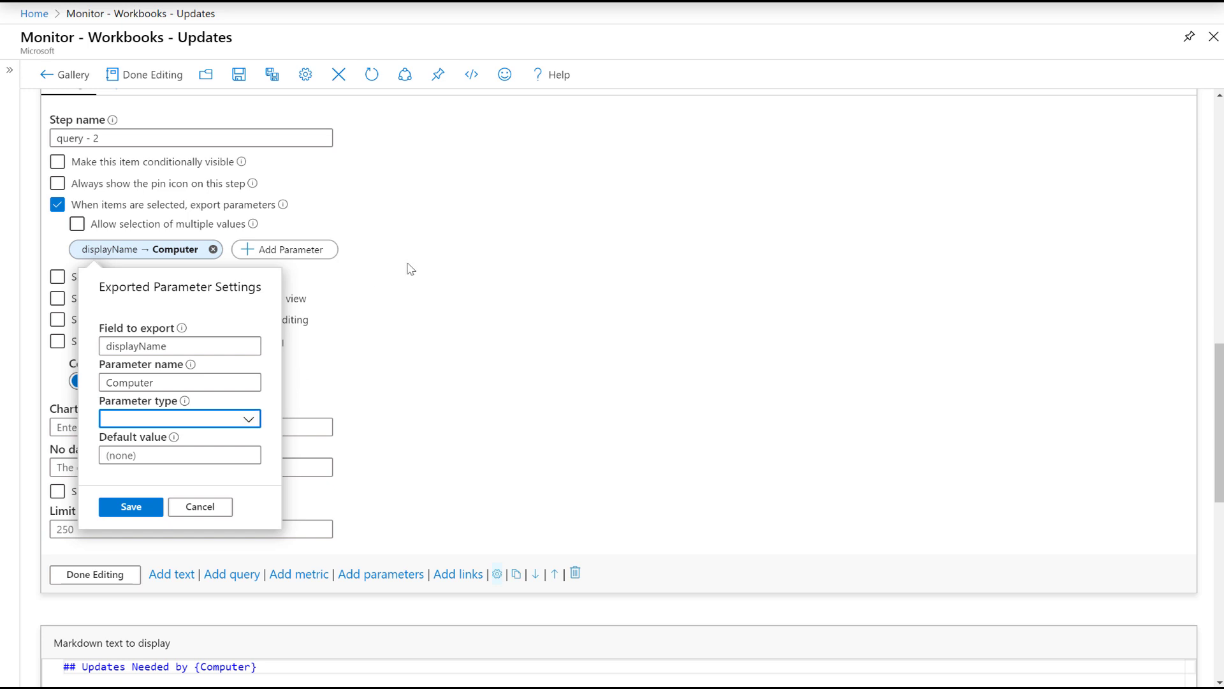
left_click(131, 508)
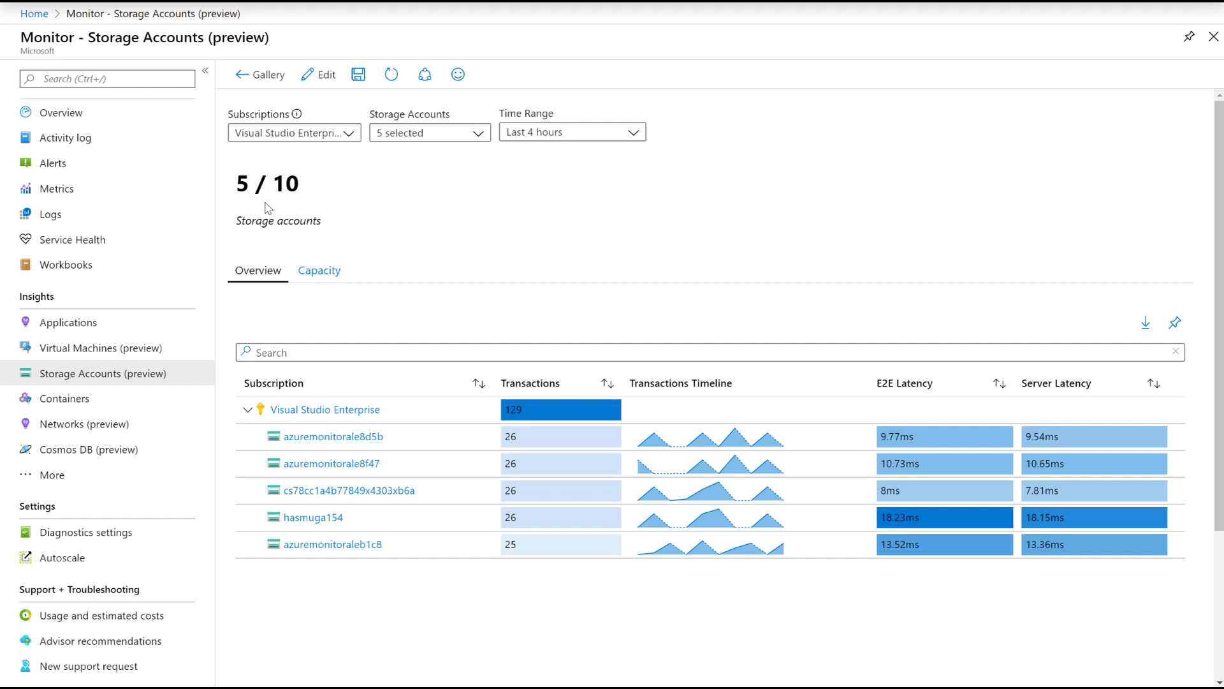
In the Storage Accounts workbook, add the Pay-As-You-Go subscription to the Subscriptions filter and set Storage Accounts to All.
left_click(348, 134)
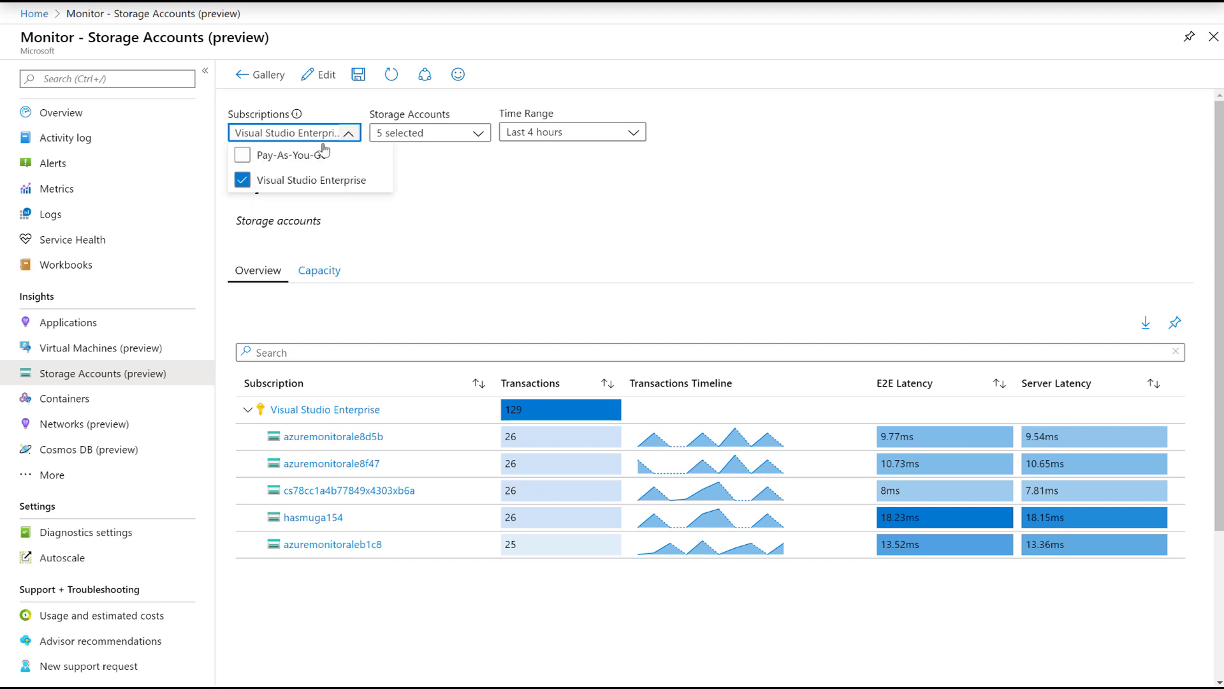
left_click(243, 157)
left_click(585, 205)
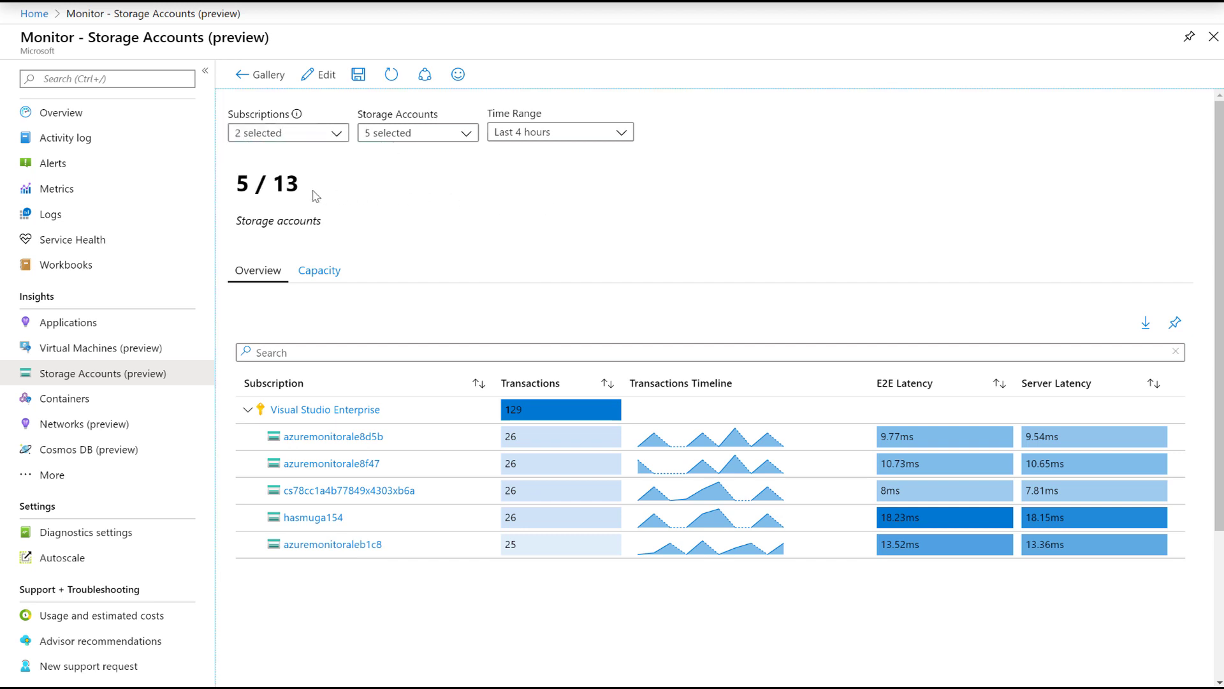
left_click(447, 135)
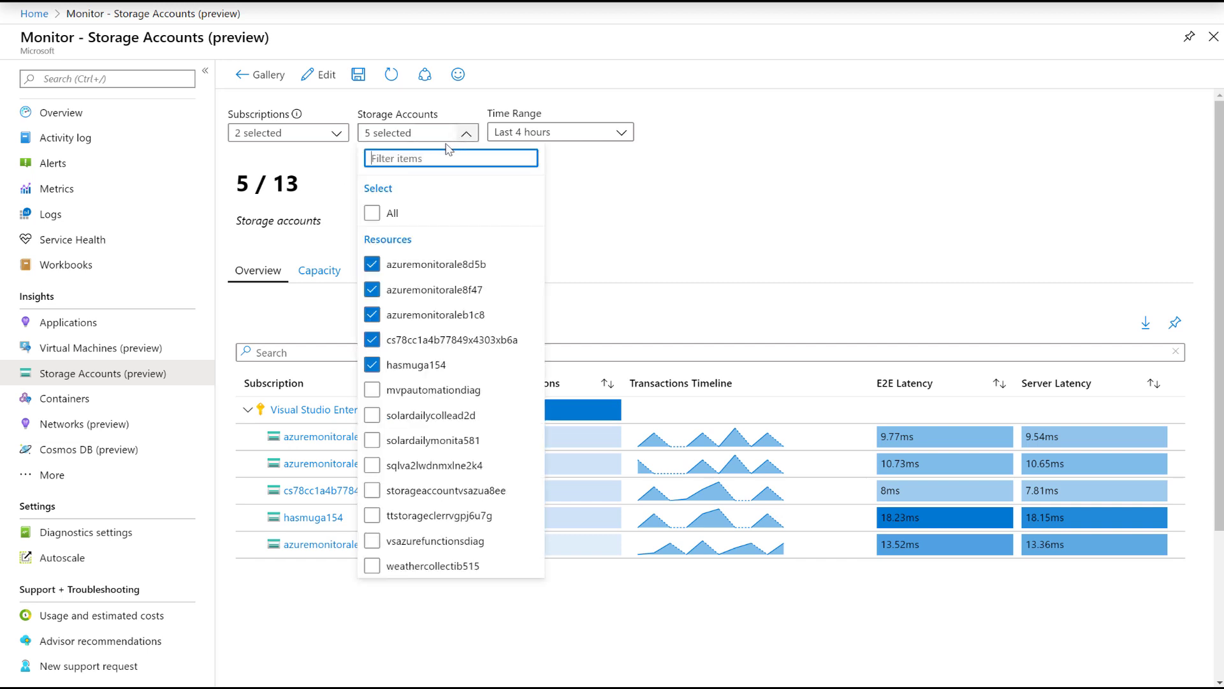
left_click(376, 213)
left_click(648, 100)
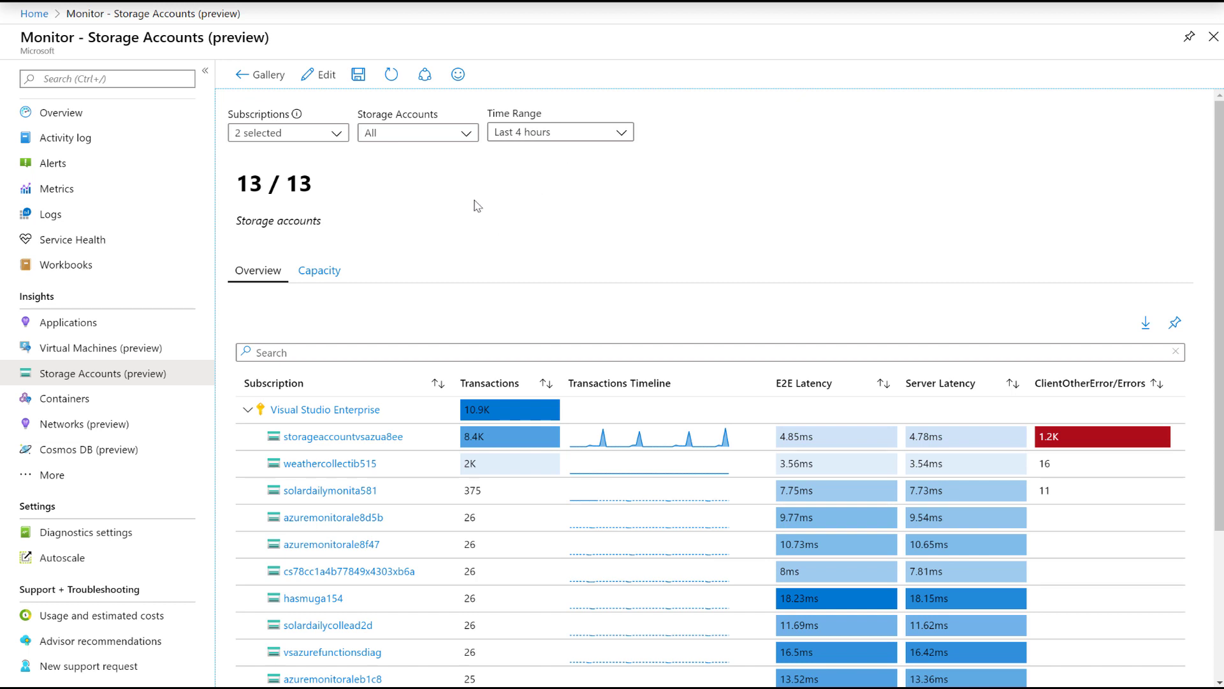
Show the Capacity view and review the used capacity of the storage accounts in both subscriptions.
left_click(317, 272)
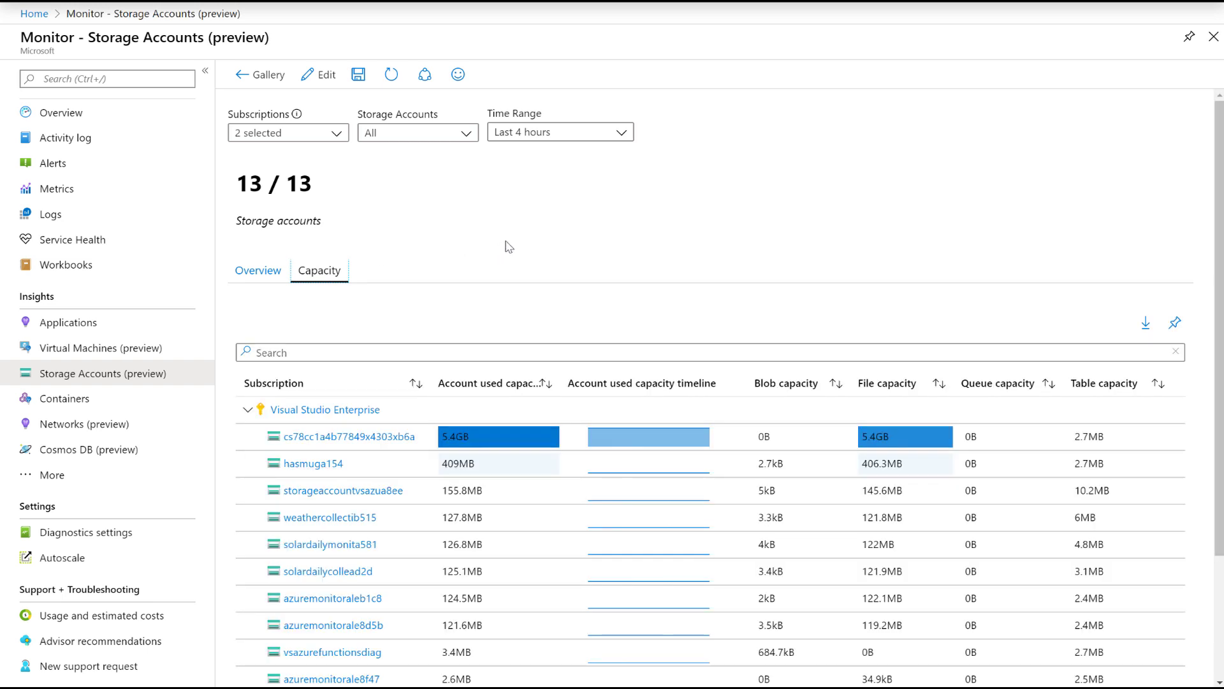
scroll(571, 217, "down", 2)
scroll(586, 185, "down", 1)
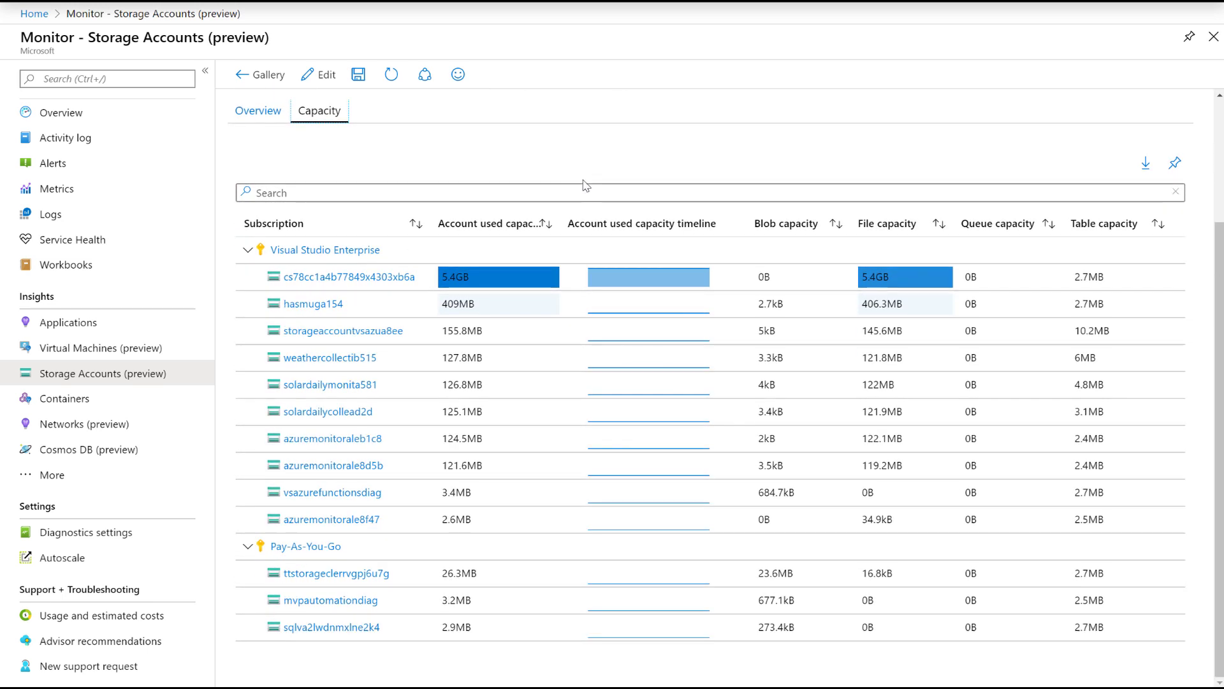
scroll(586, 184, "up", 3)
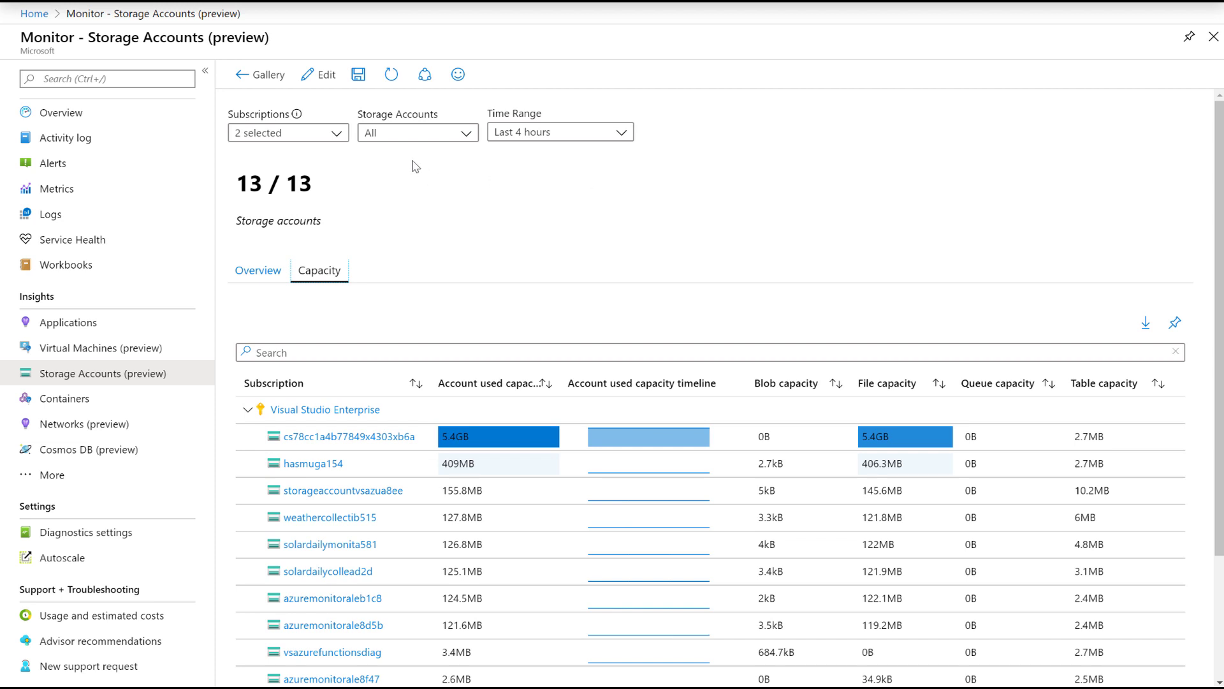
Put the Storage Accounts workbook in edit mode and inspect its parameter definitions and the text section that displays {Message}.
left_click(320, 75)
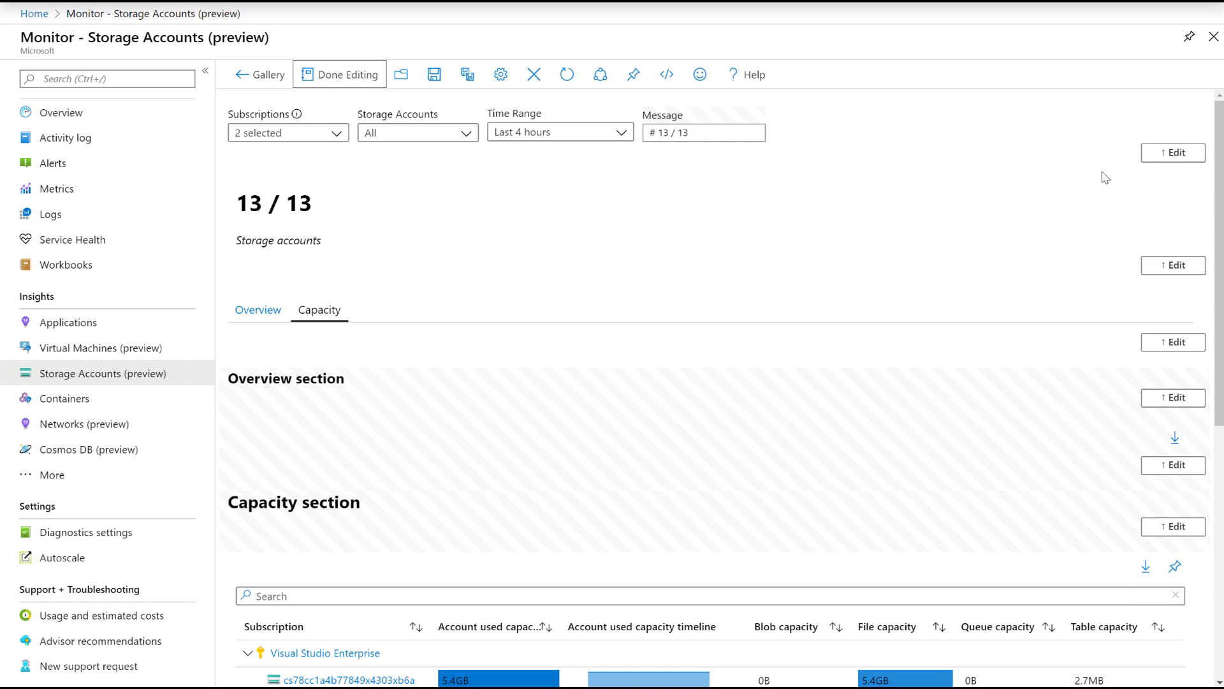
left_click(1172, 156)
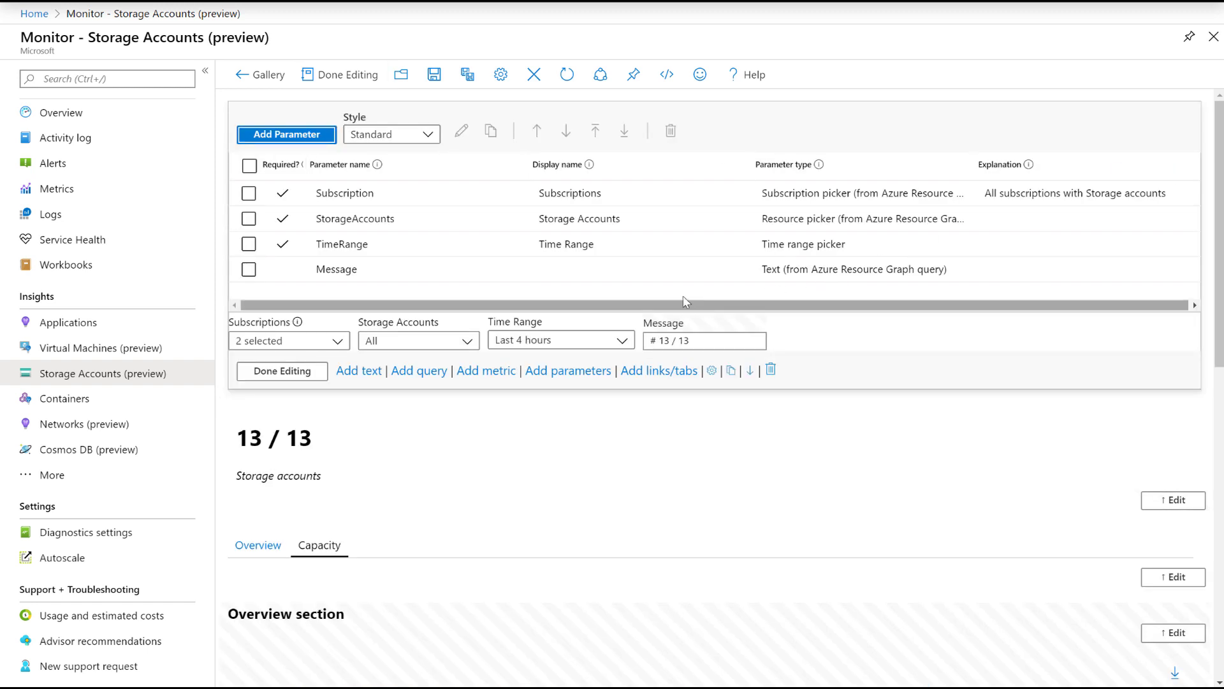
mouse_move(494, 278)
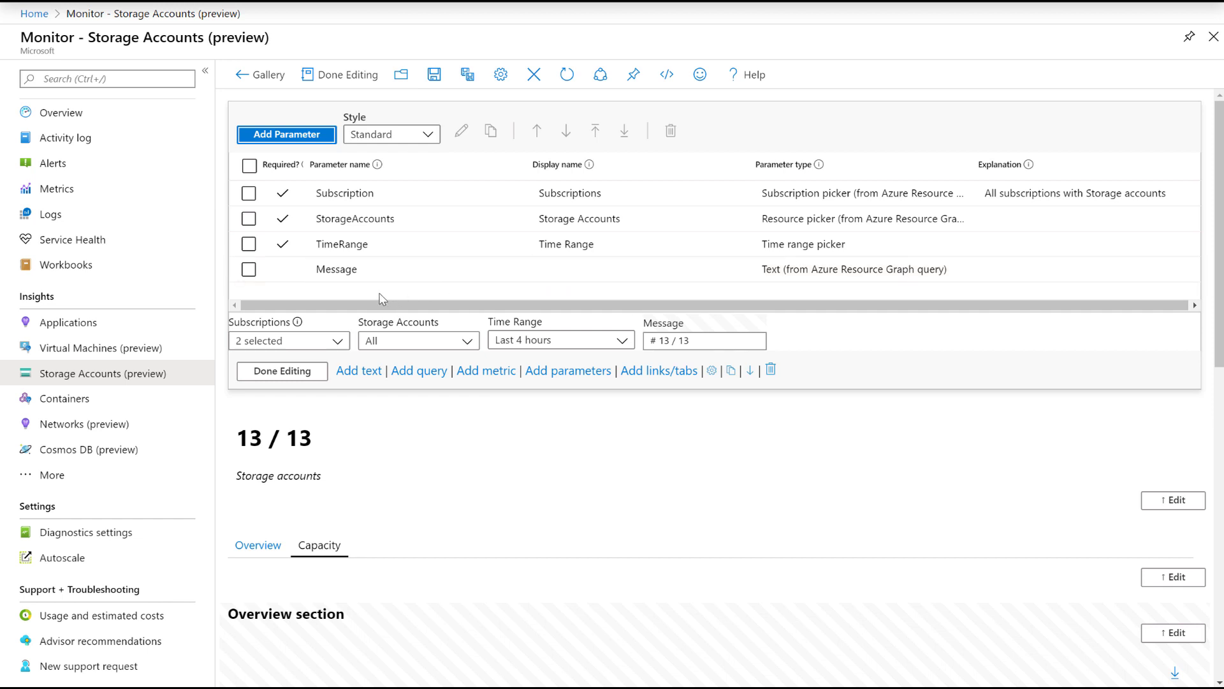
scroll(447, 405, "down", 2)
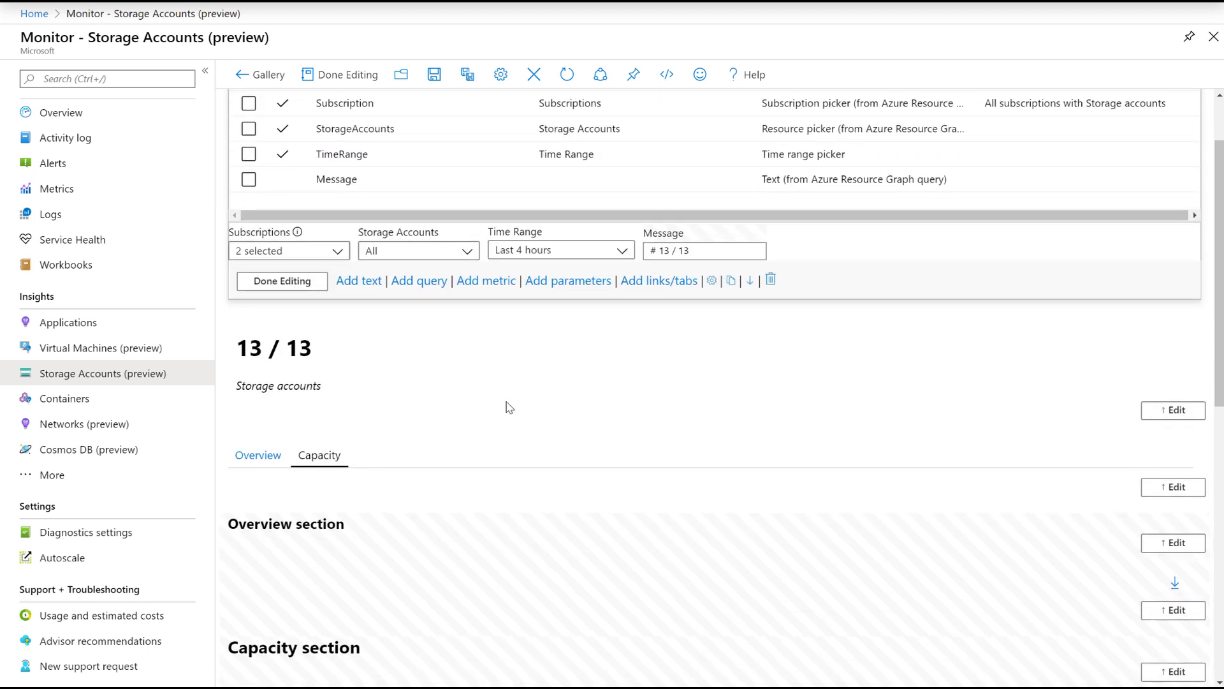
left_click(1173, 409)
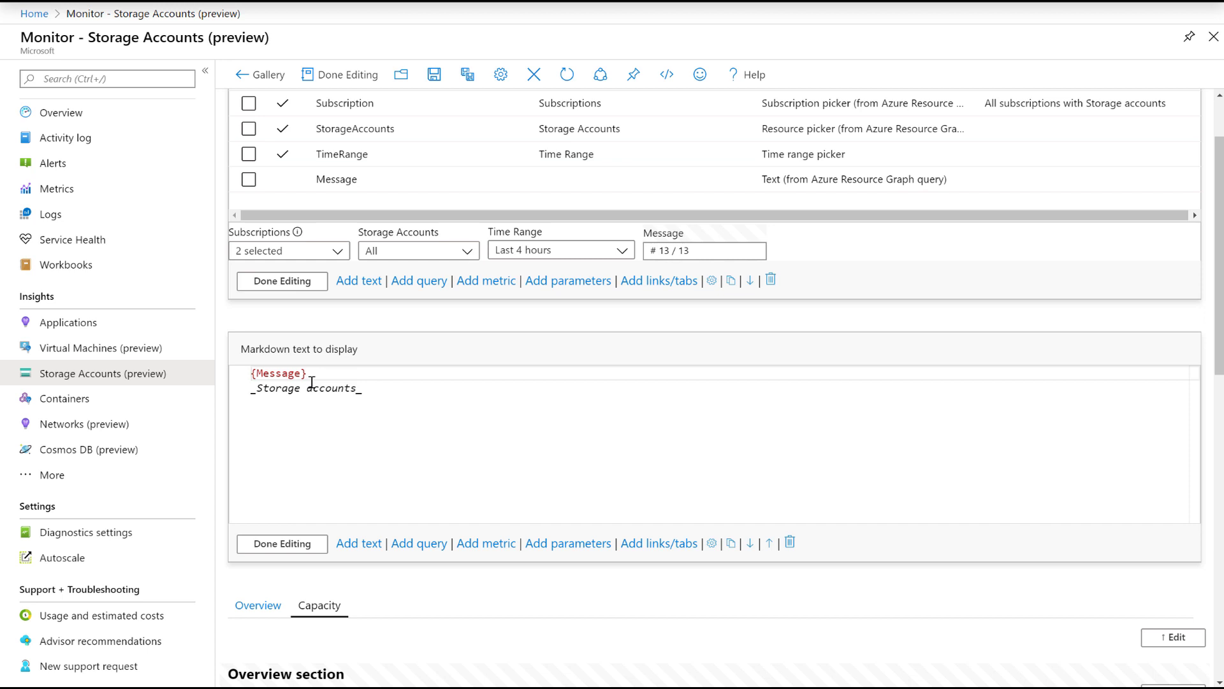
Open the tabs section for editing and examine how the Overview and Capacity tabs set the selectedTab parameter.
scroll(415, 376, "down", 5)
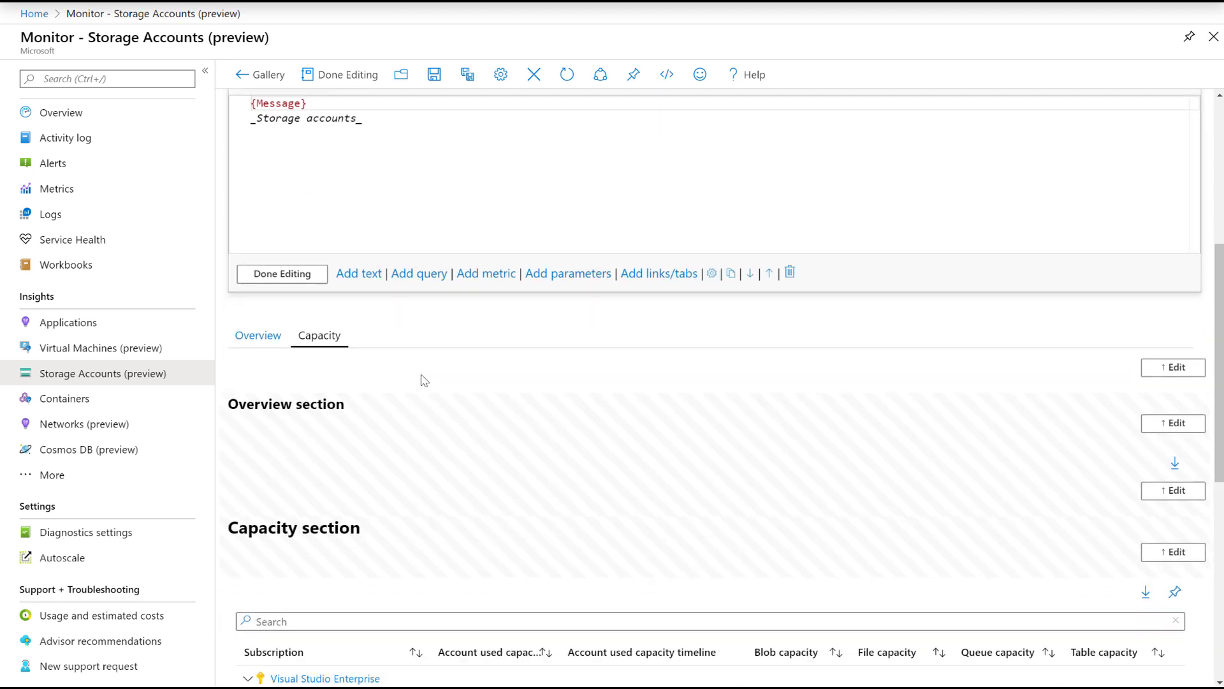
left_click(1172, 368)
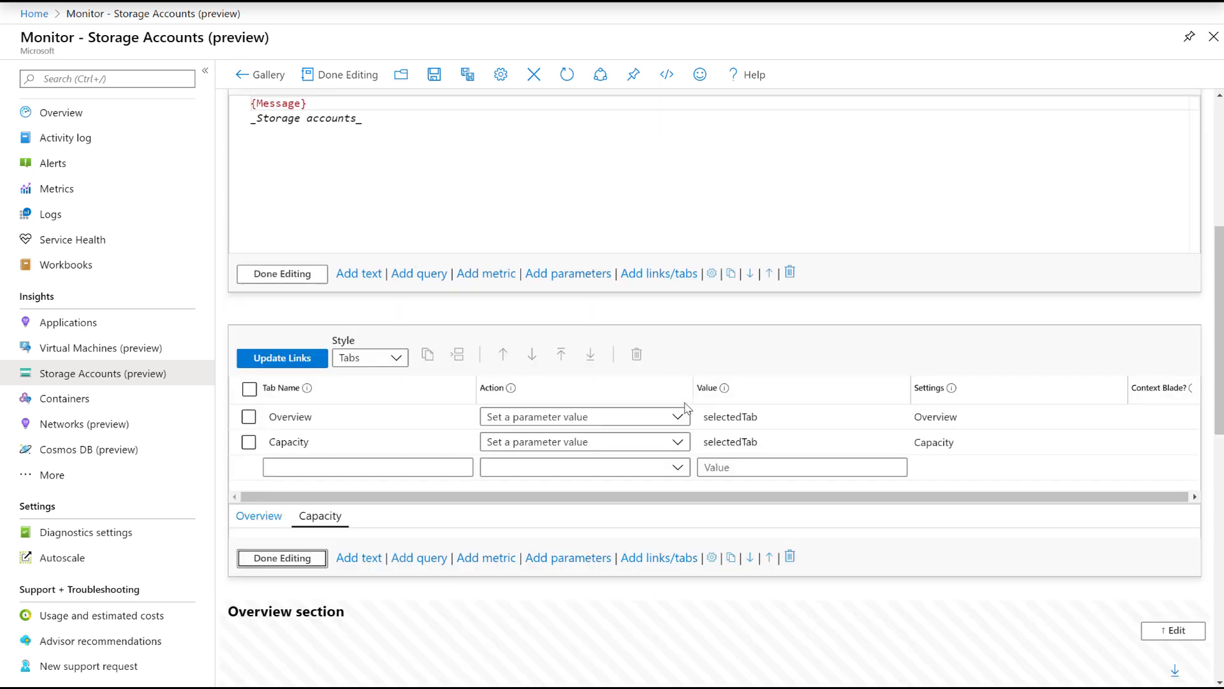
scroll(722, 314, "down", 1)
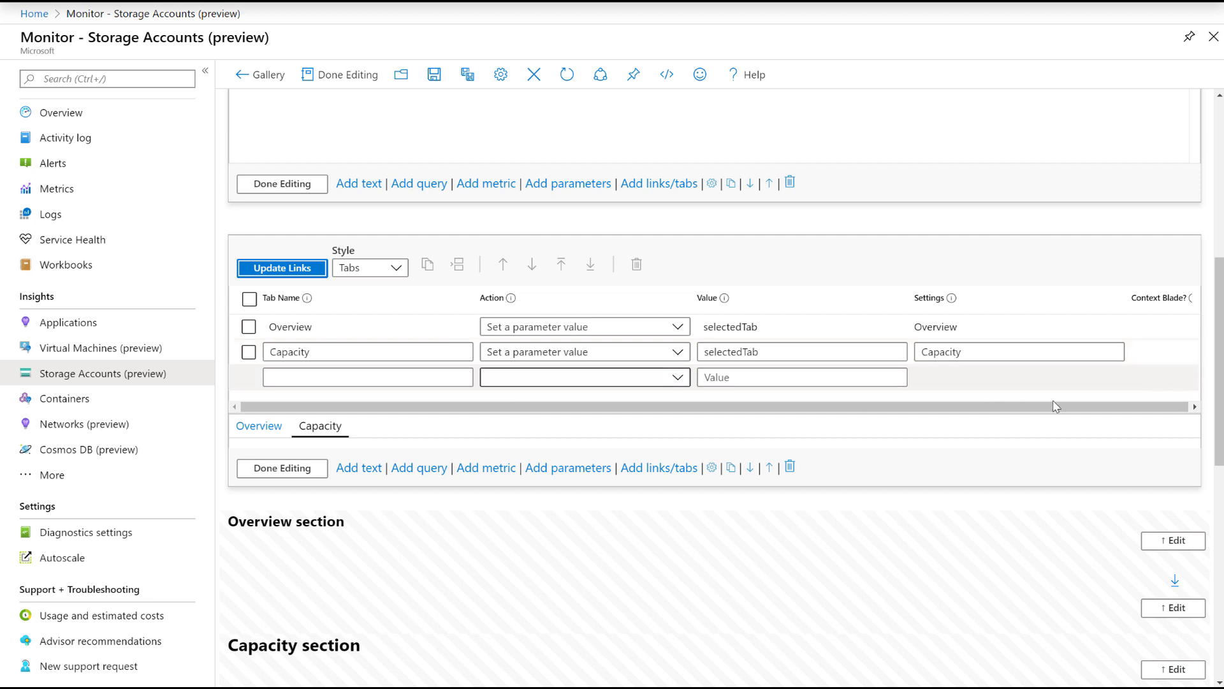
scroll(1084, 408, "down", 1)
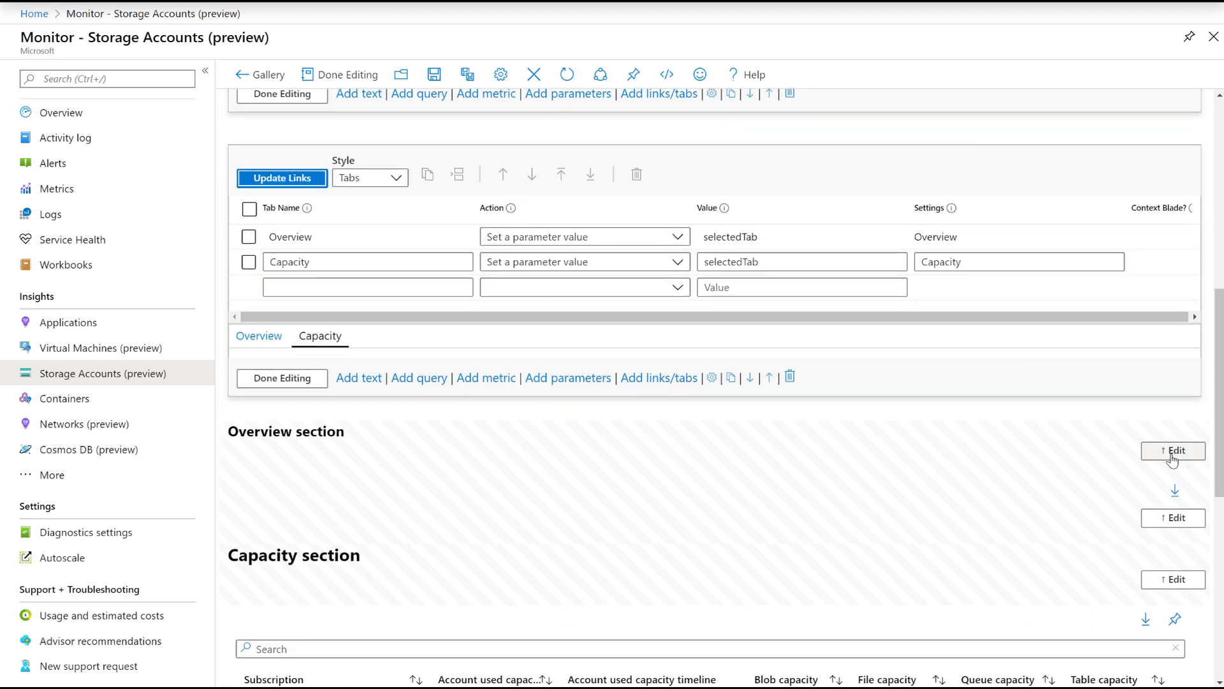
Open the Overview section's heading text and metrics grid for editing, and finish editing the heading text.
left_click(1174, 453)
scroll(680, 386, "down", 3)
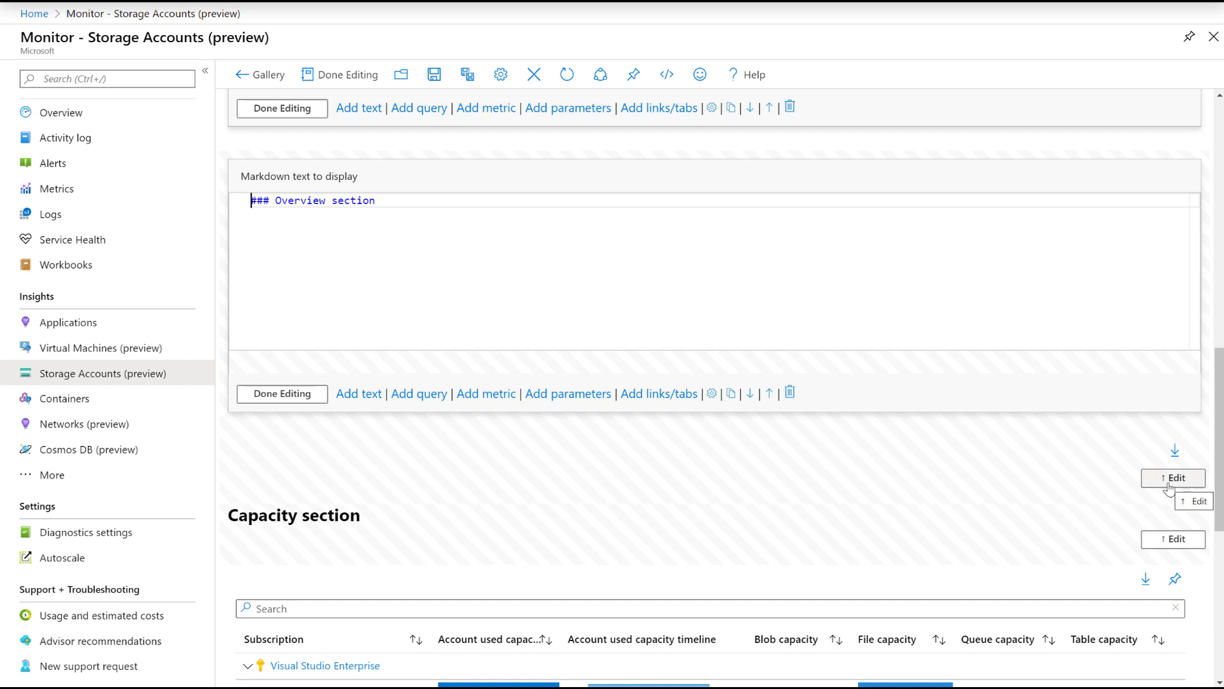
left_click(1169, 480)
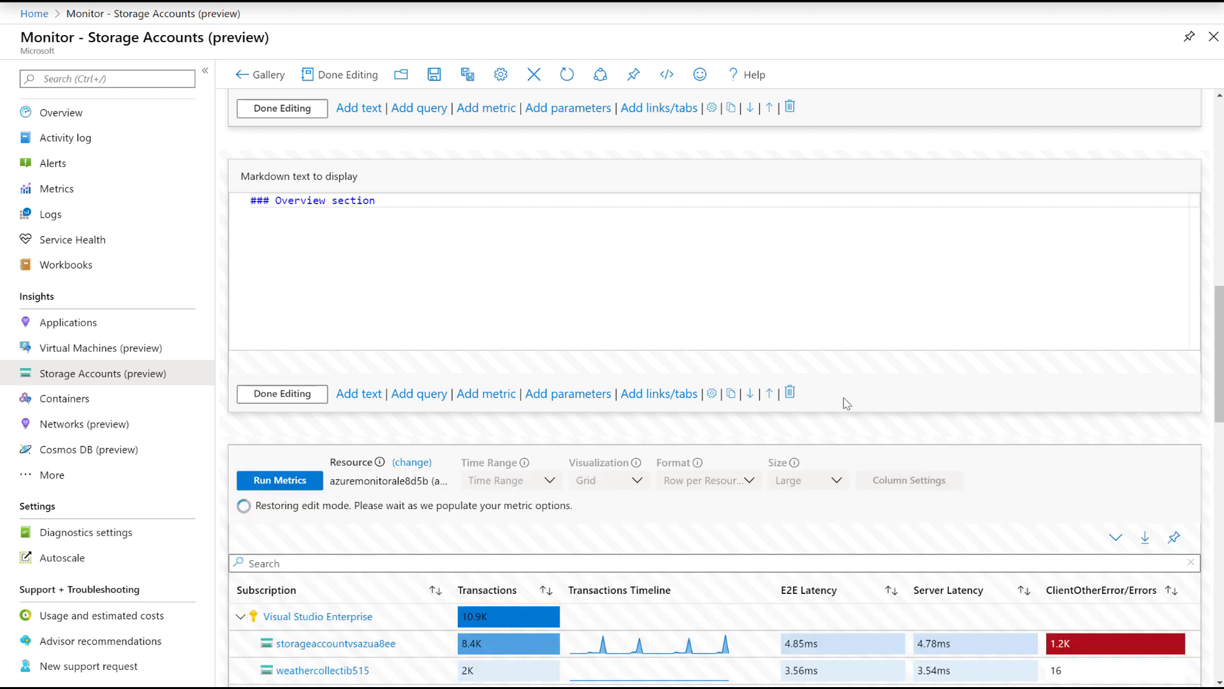
left_click(291, 400)
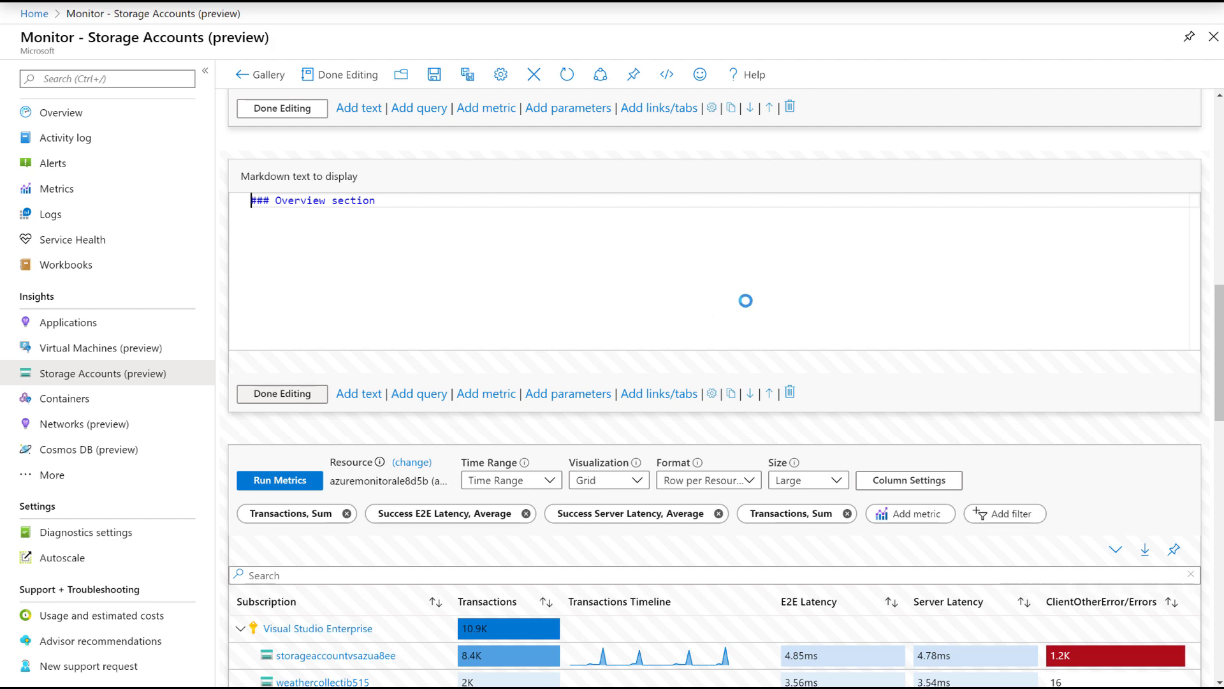
Open the advanced settings of the Overview metrics section and inspect its selectedTab visibility condition.
scroll(862, 440, "down", 10)
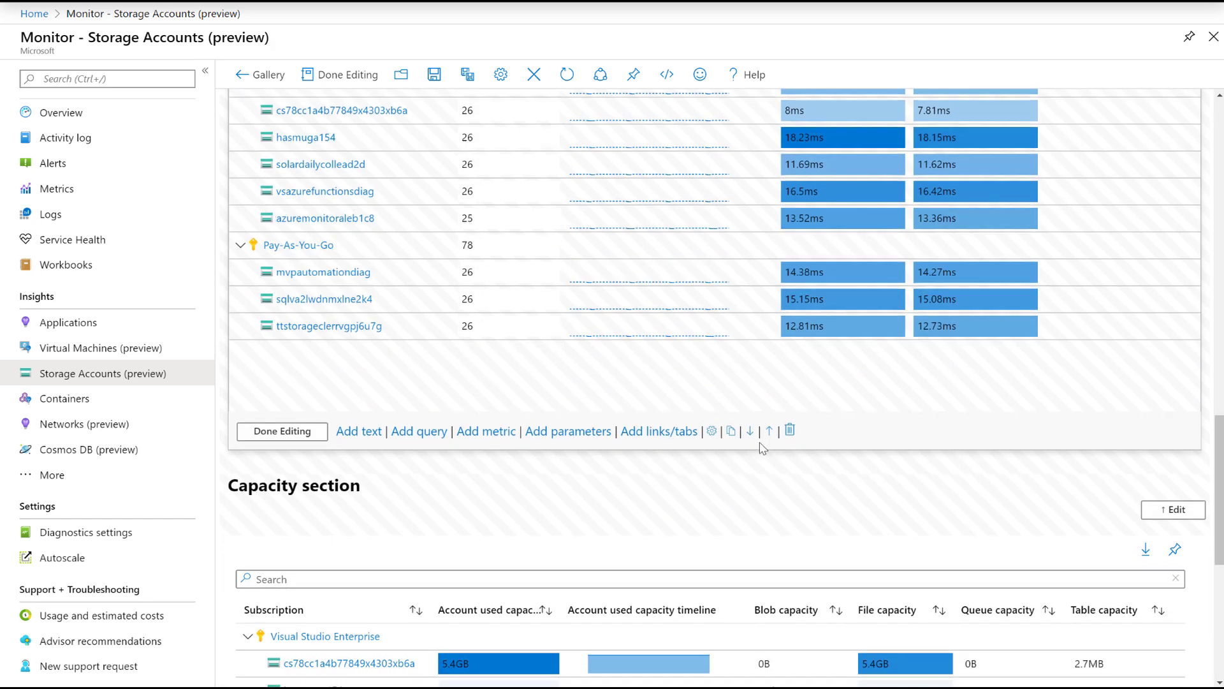
left_click(711, 432)
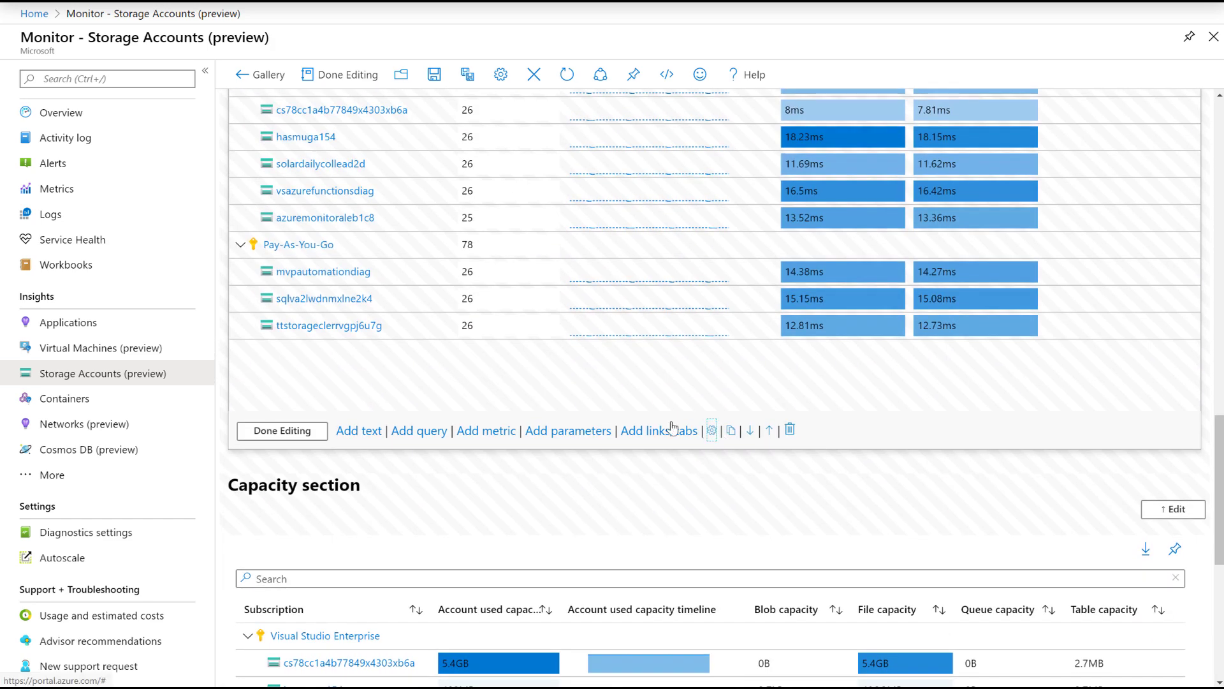
scroll(365, 249, "up", 2)
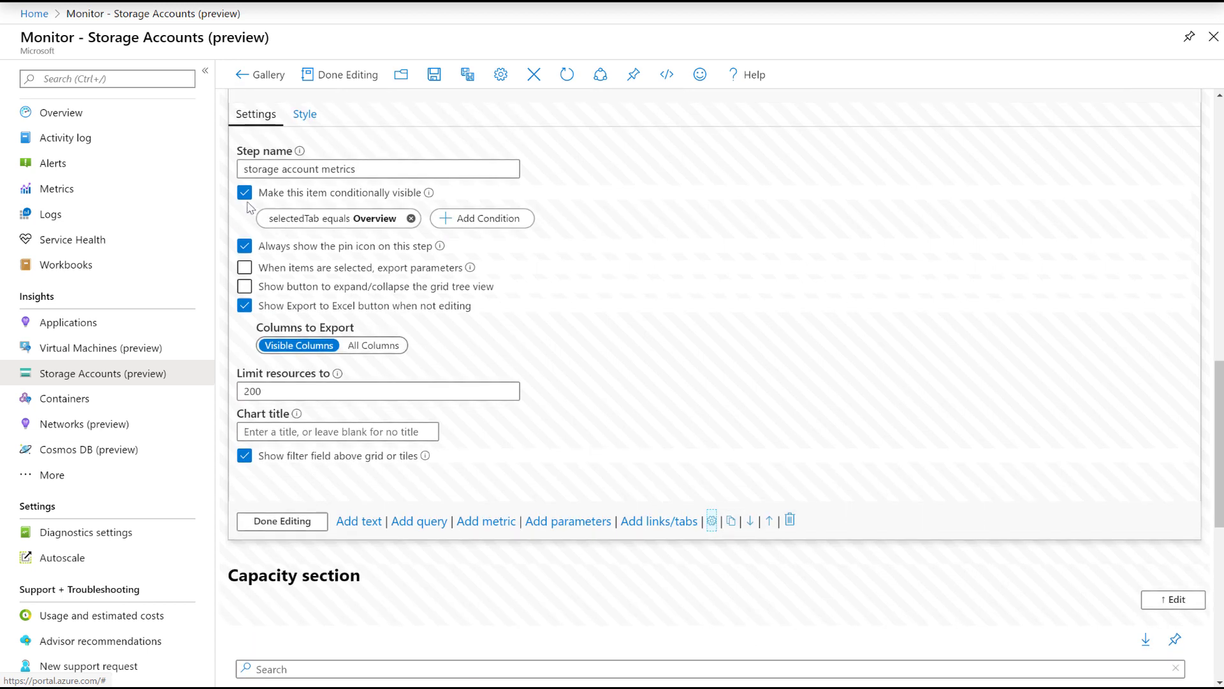
left_click(374, 220)
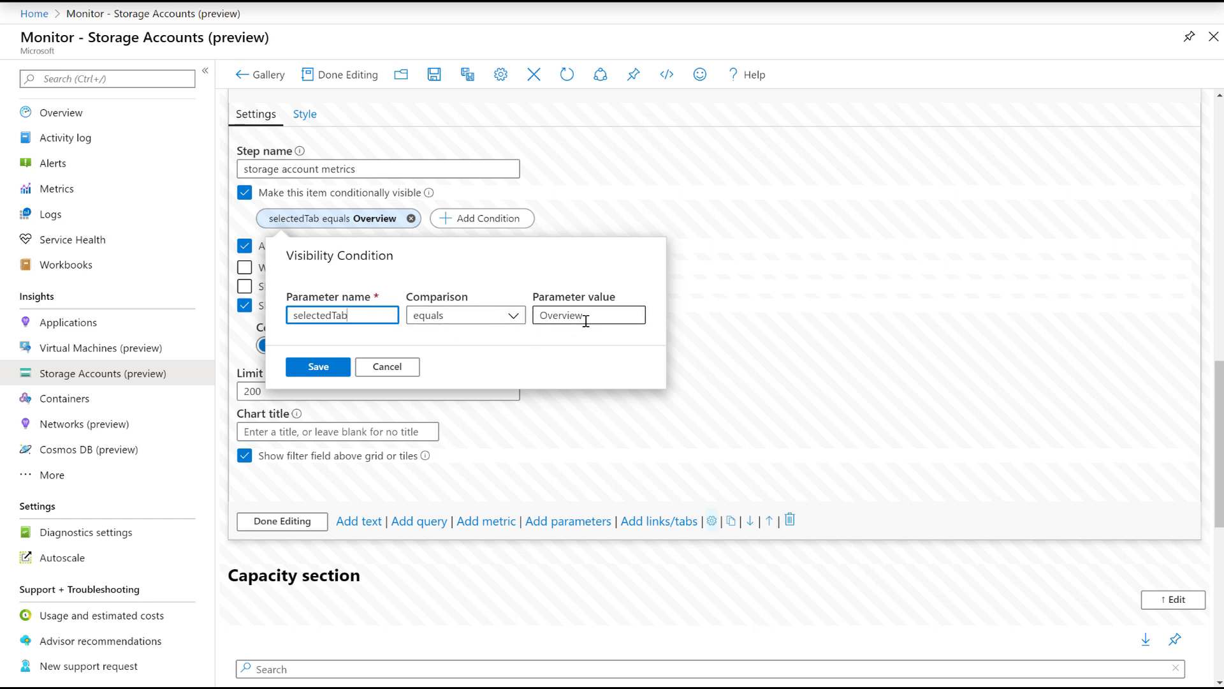
Close the selectedTab visibility condition and inspect the column settings of the Overview metrics grid.
left_click(388, 369)
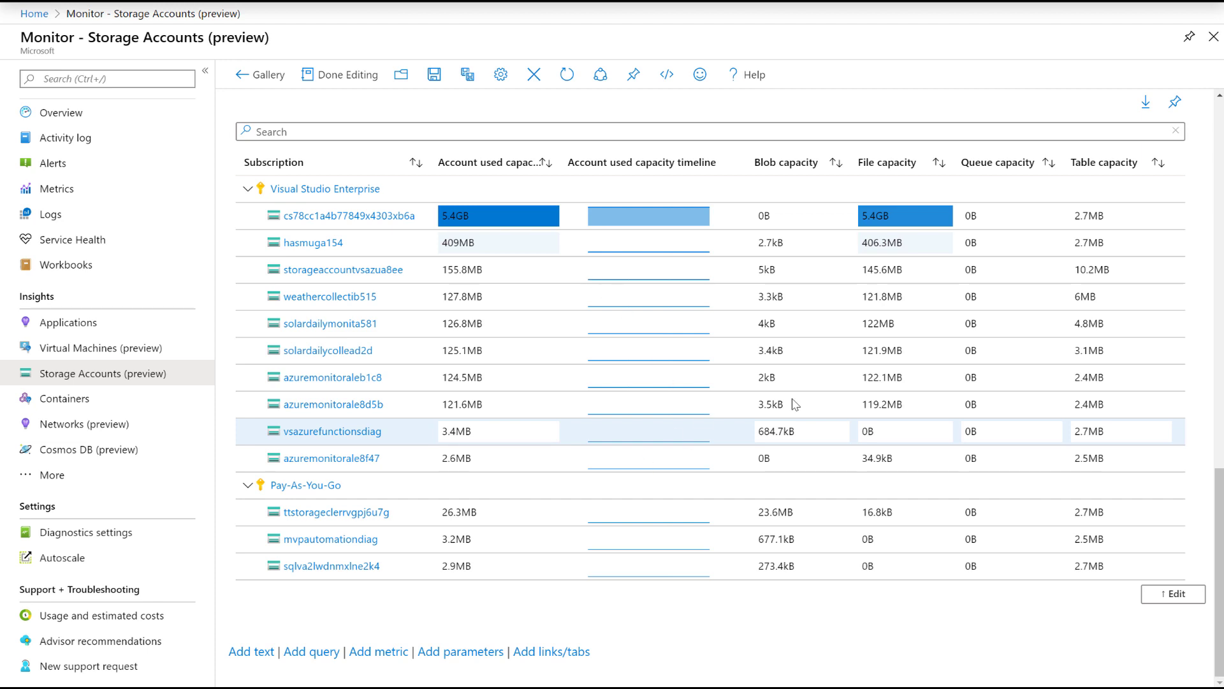
left_click(1089, 565)
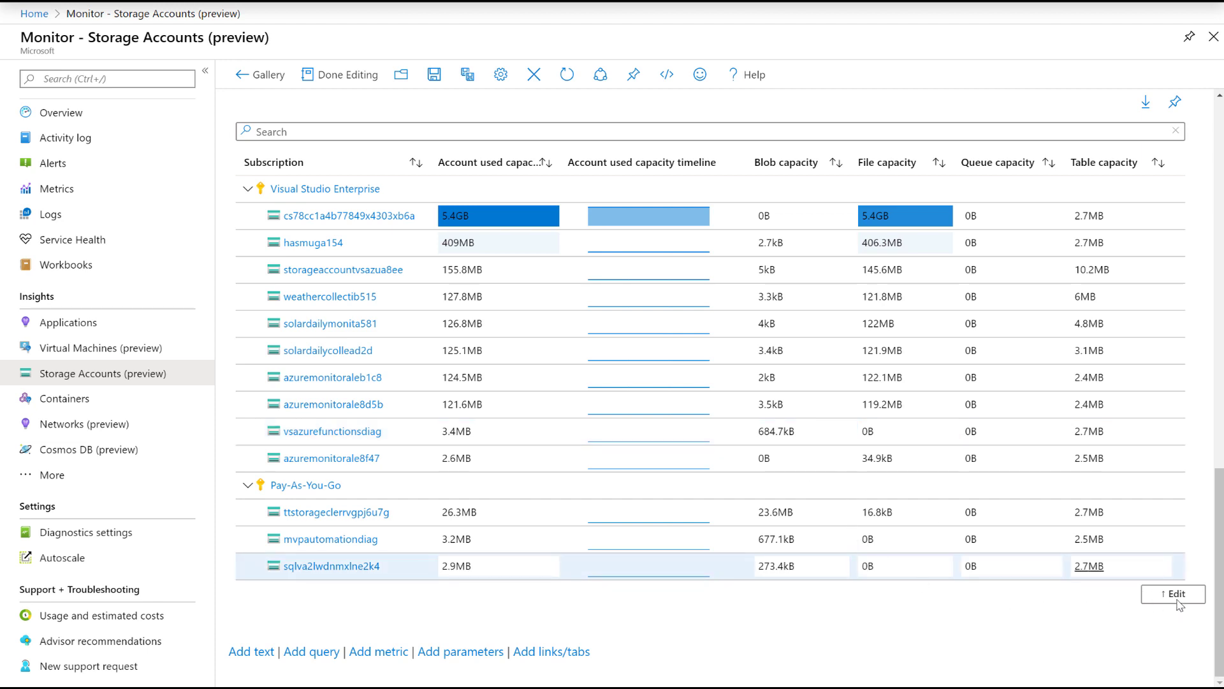
scroll(937, 208, "up", 5)
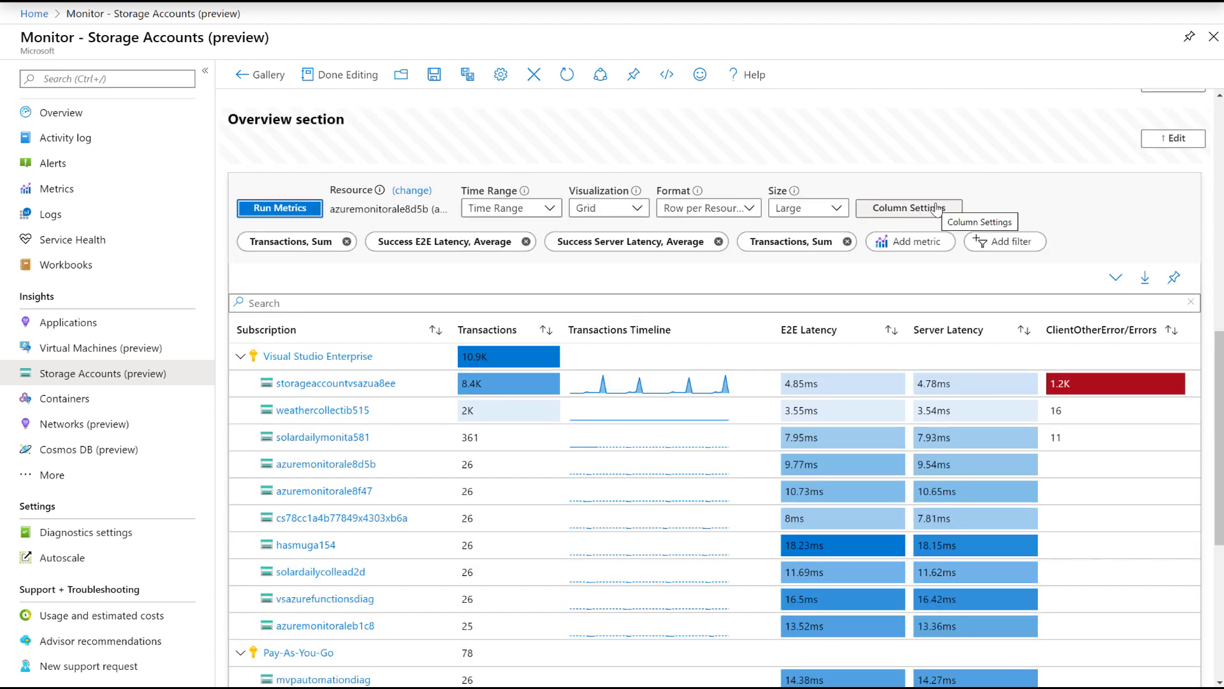
left_click(937, 209)
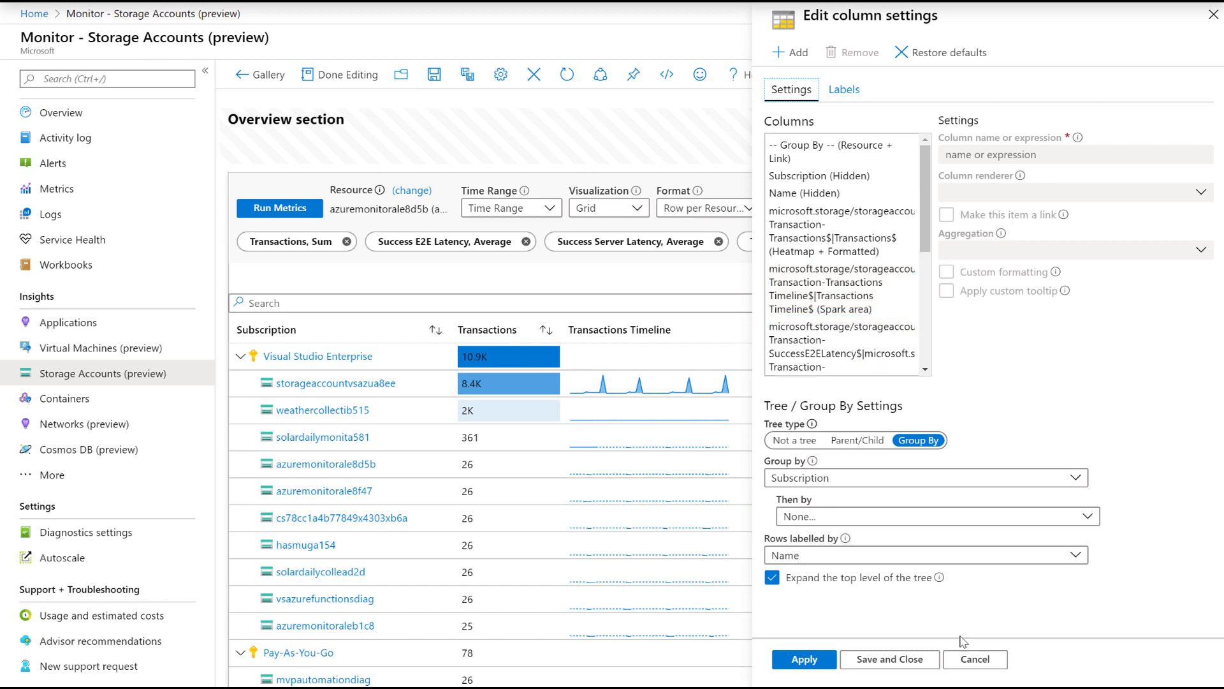
key("Escape")
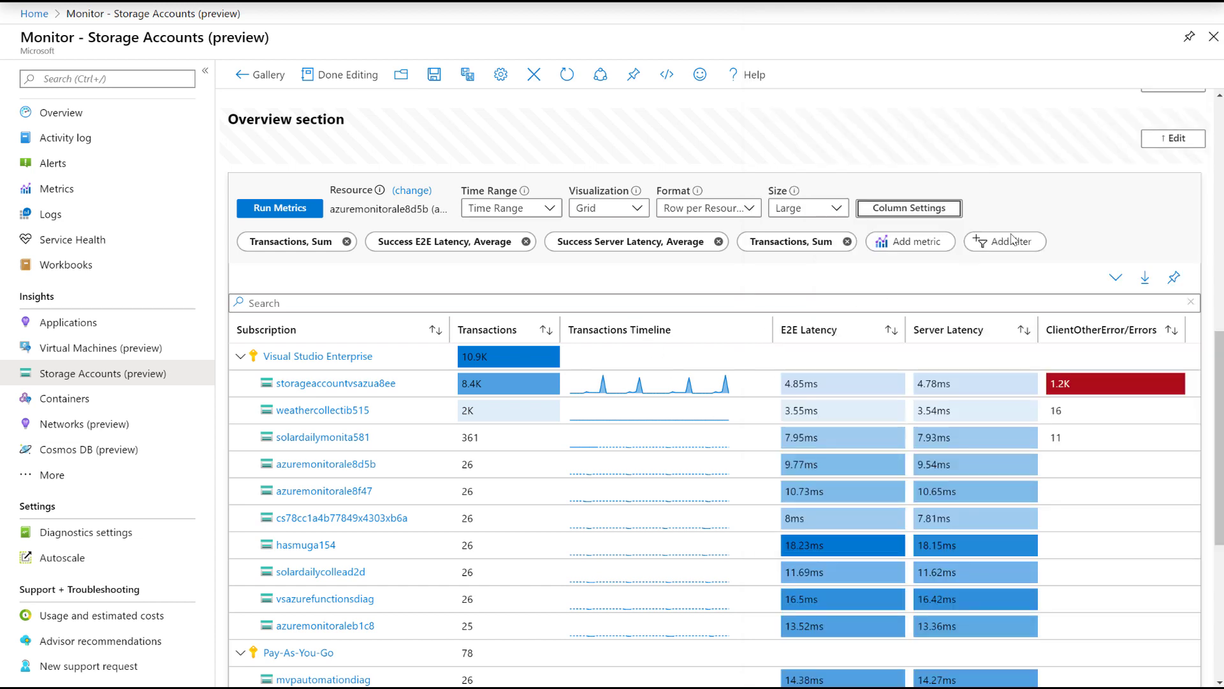
Start adding a metric to the Overview grid and examine the metrics offered in the Blob namespace.
left_click(905, 243)
left_click(941, 356)
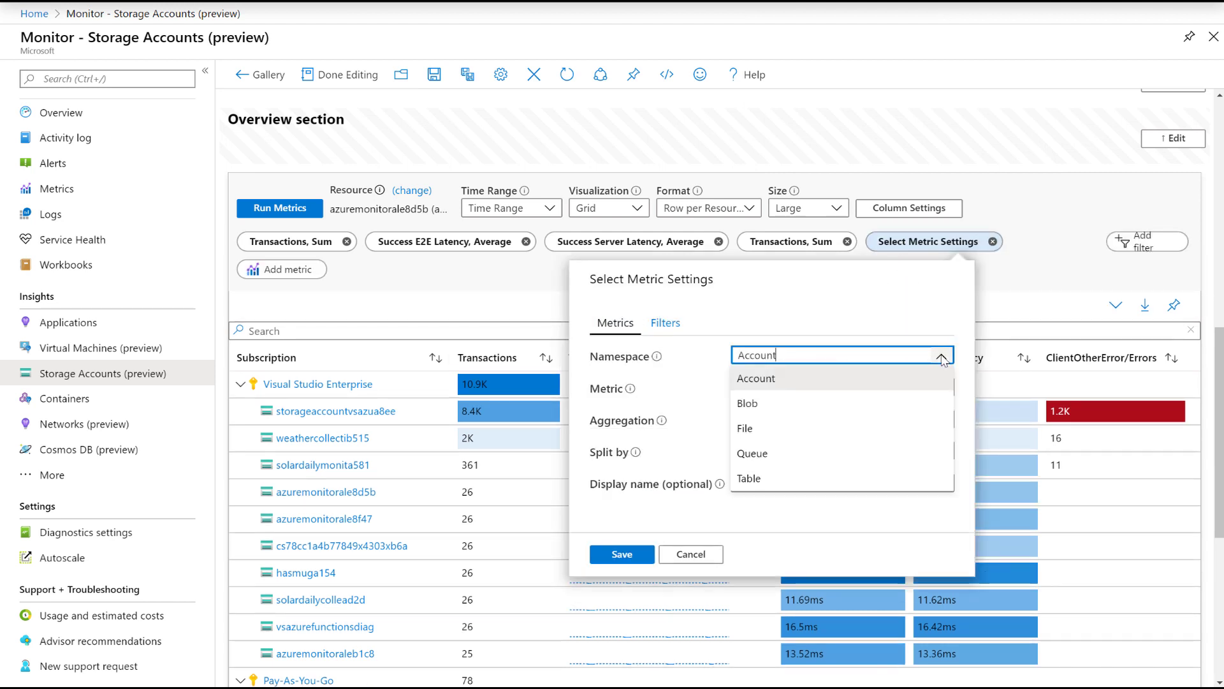
left_click(785, 404)
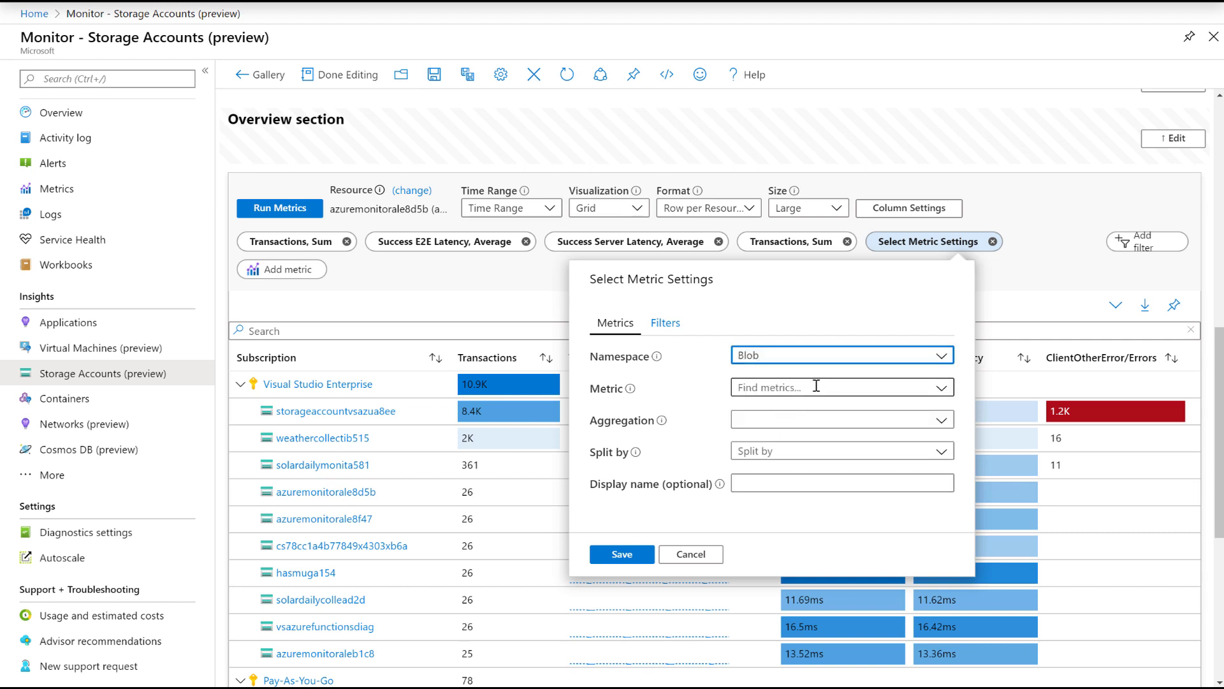
left_click(941, 387)
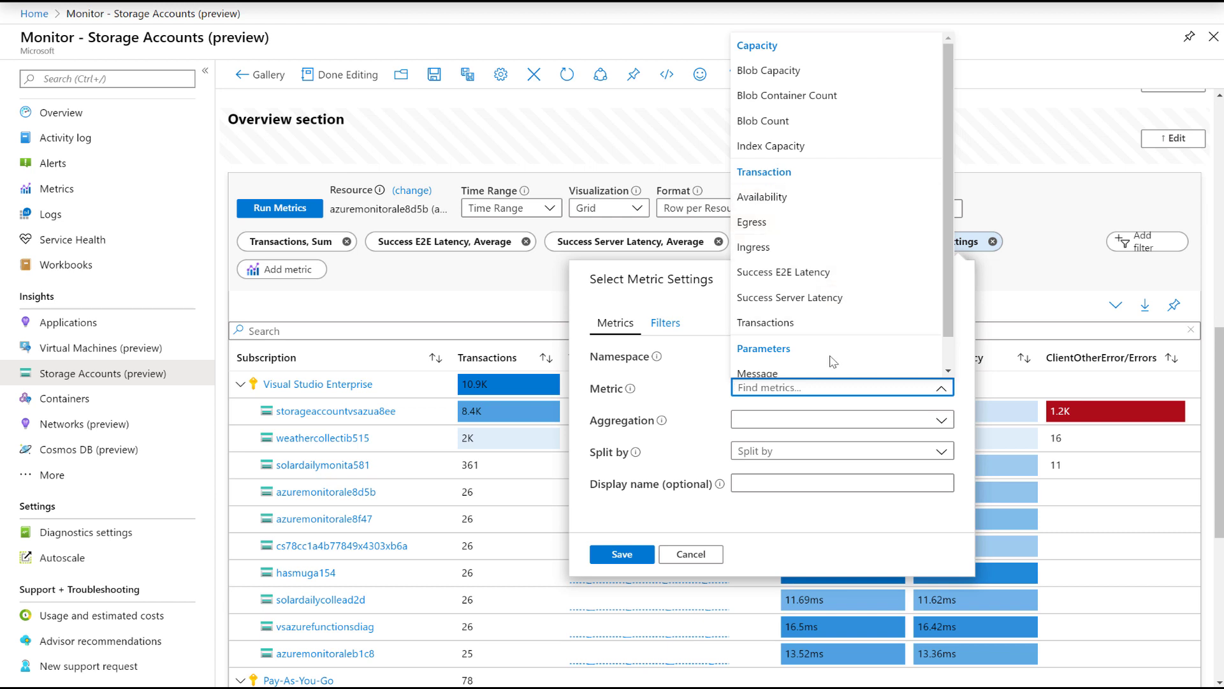
left_click(704, 554)
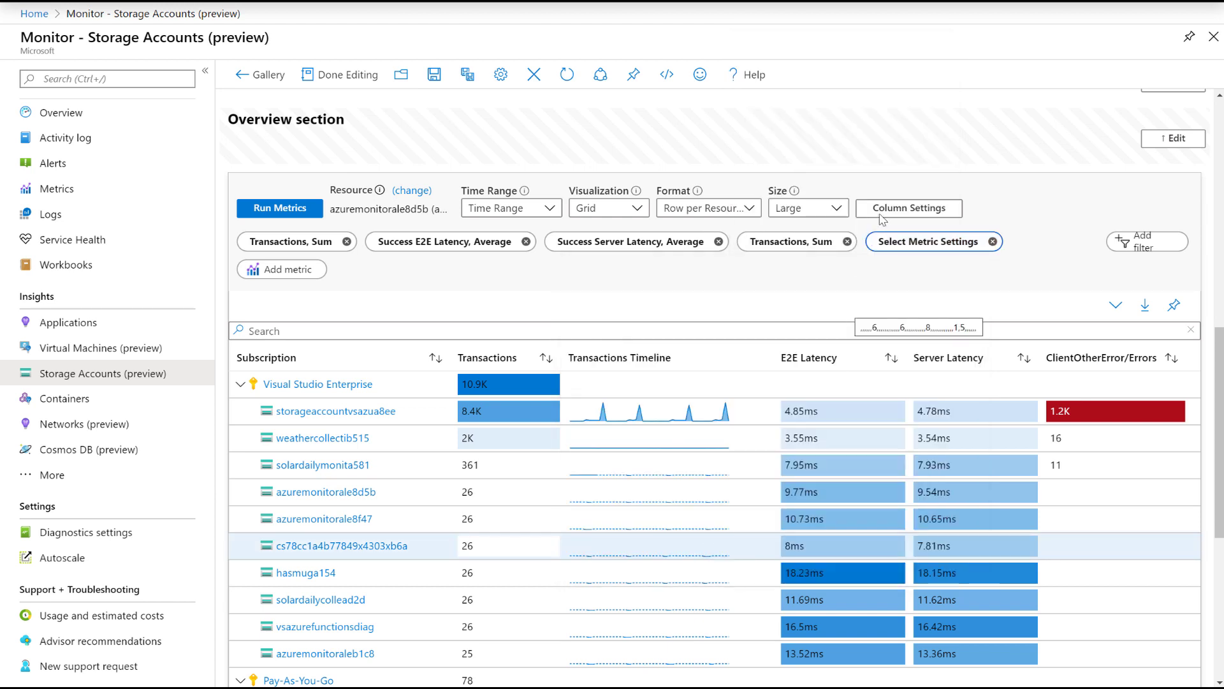
Inspect the renderer settings of the Transactions heatmap and Transactions Timeline spark area columns in the Overview grid.
left_click(885, 213)
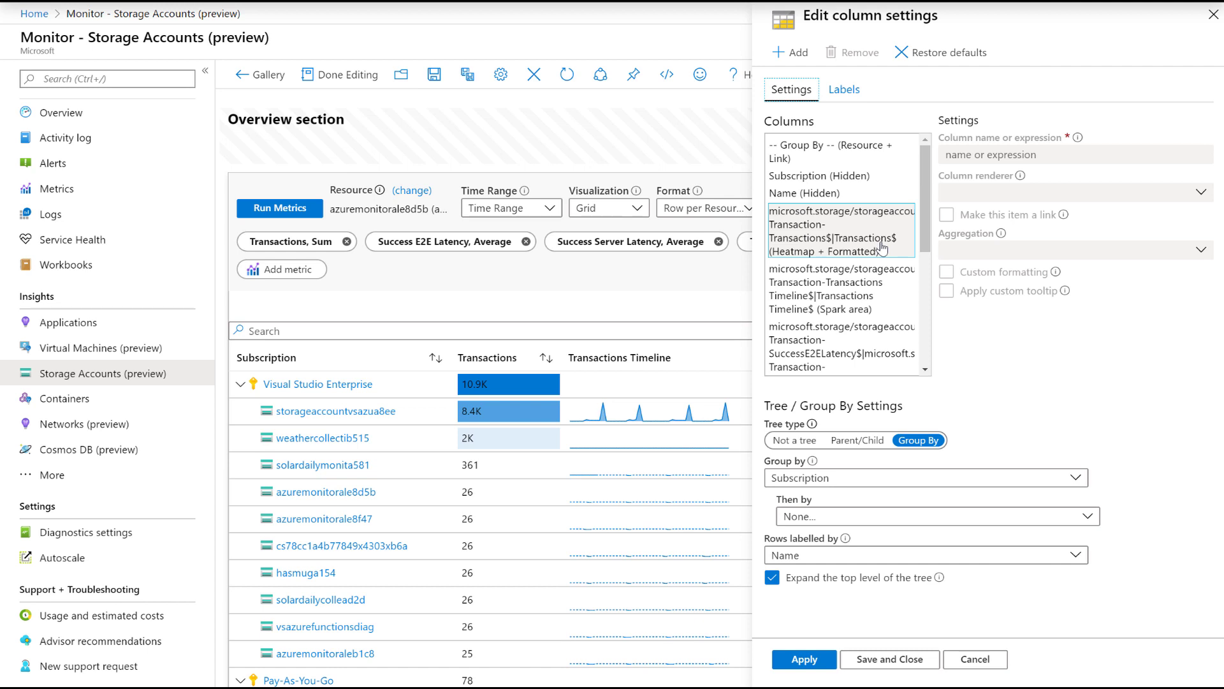
left_click(882, 247)
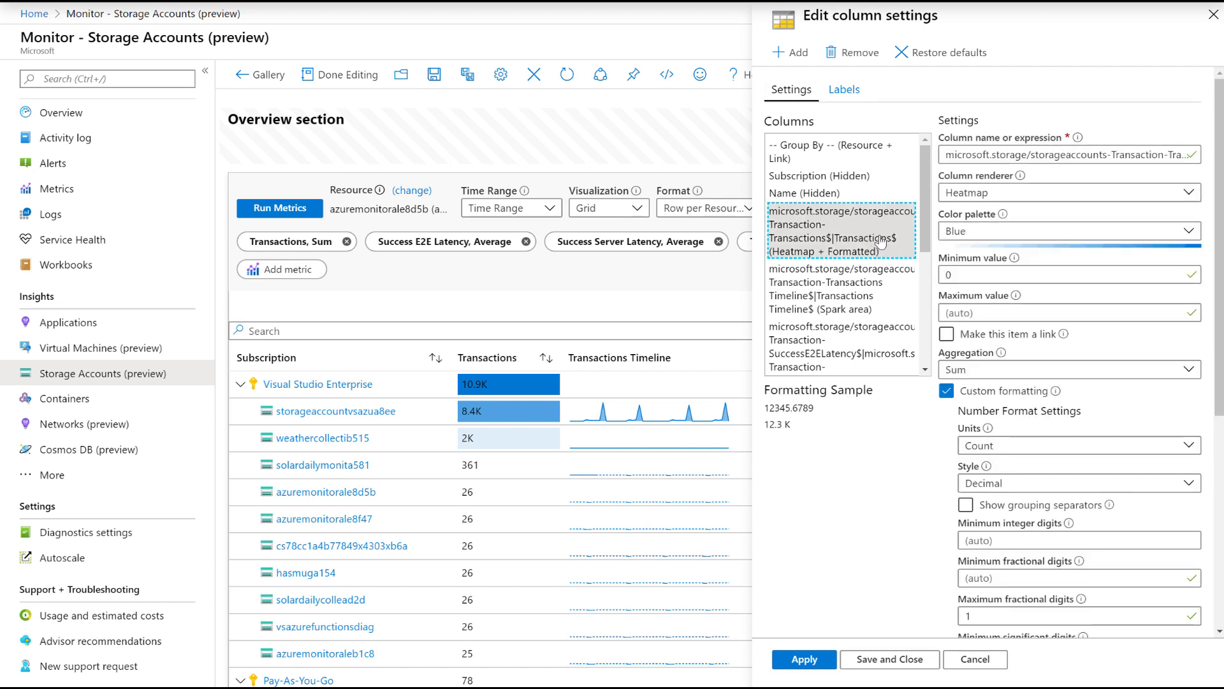
left_click(862, 300)
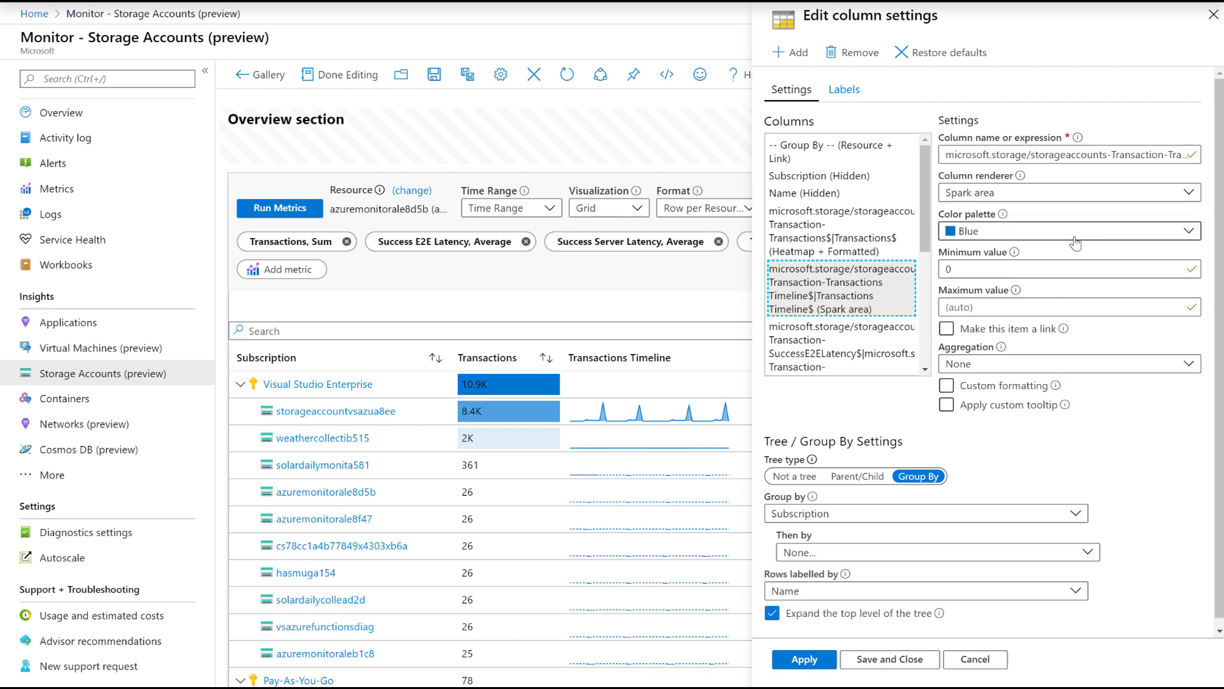
left_click(1084, 193)
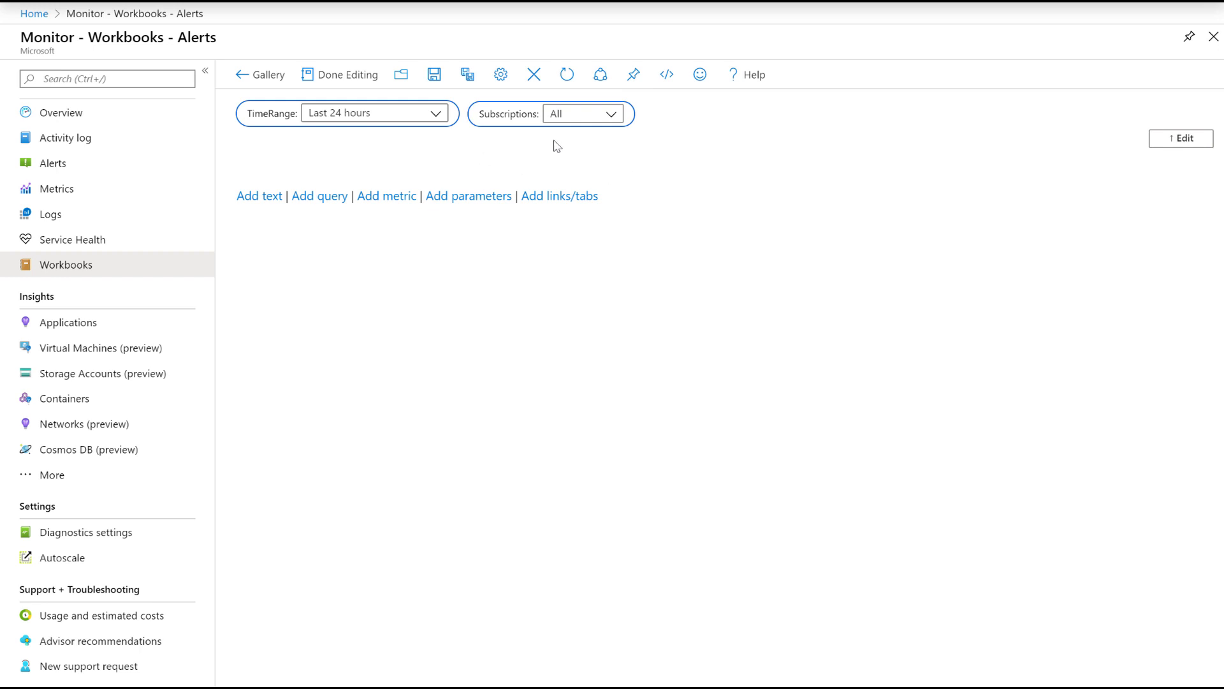
Add a query to the Alerts workbook with Azure health (Preview) as data source and Log Analytics workspace as resource type.
left_click(336, 202)
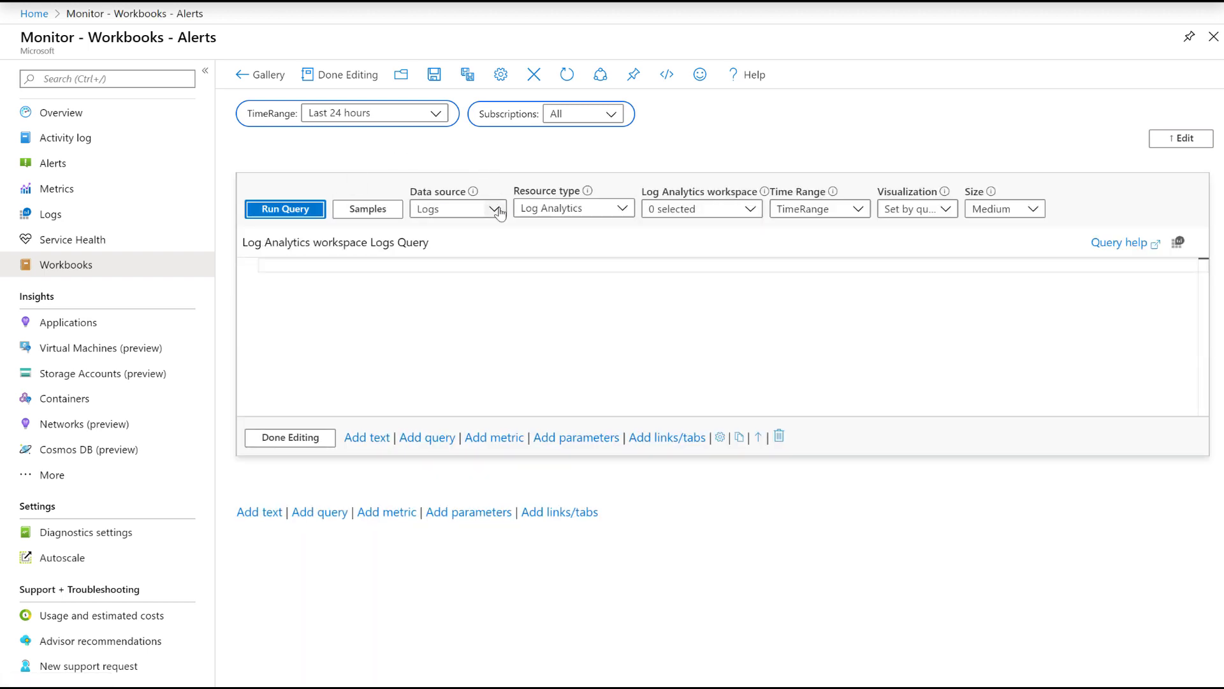
left_click(497, 211)
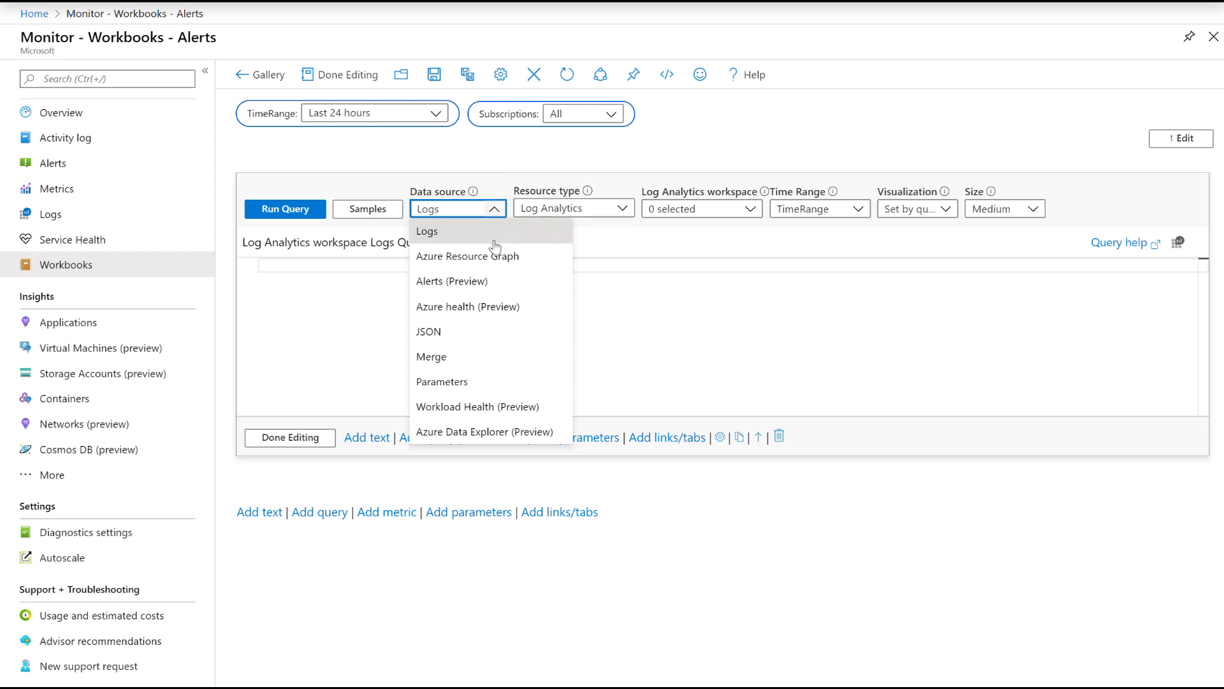
left_click(481, 308)
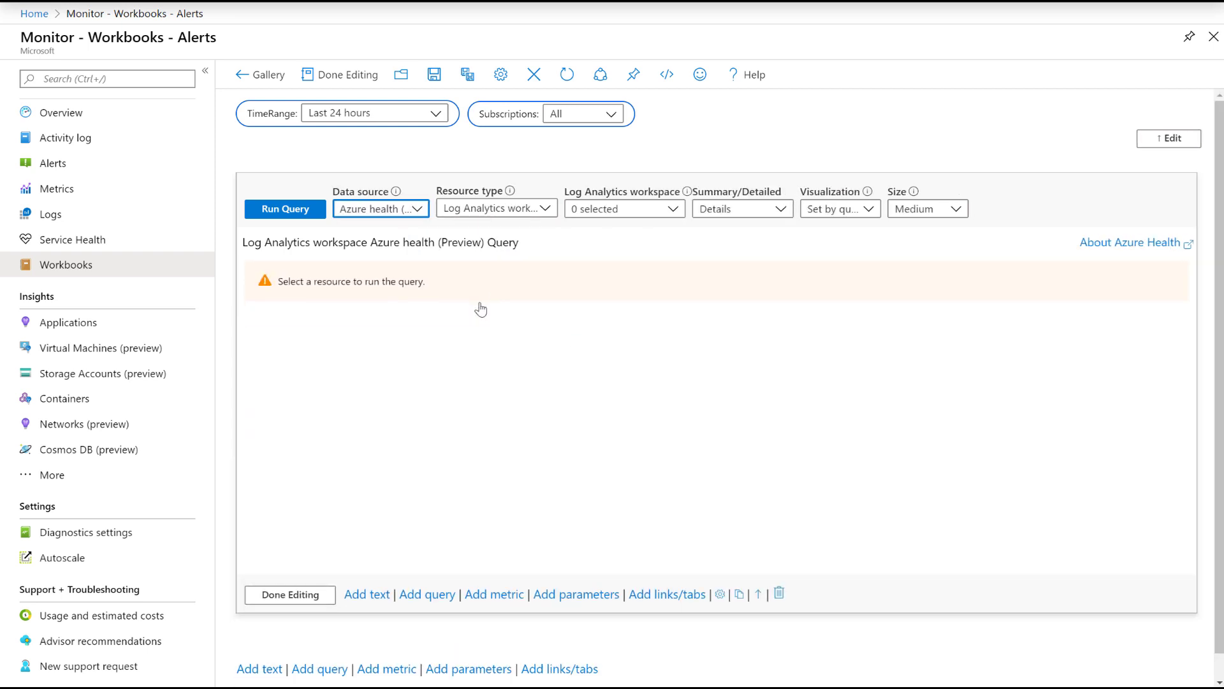
left_click(546, 209)
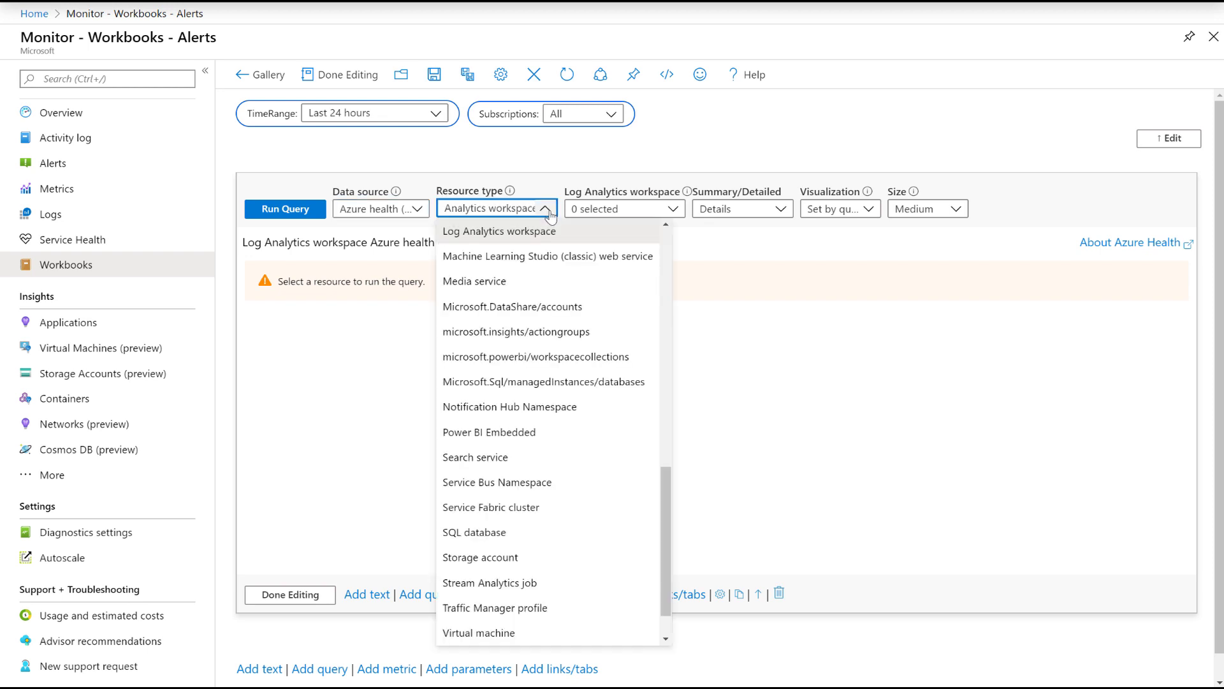
left_click(548, 234)
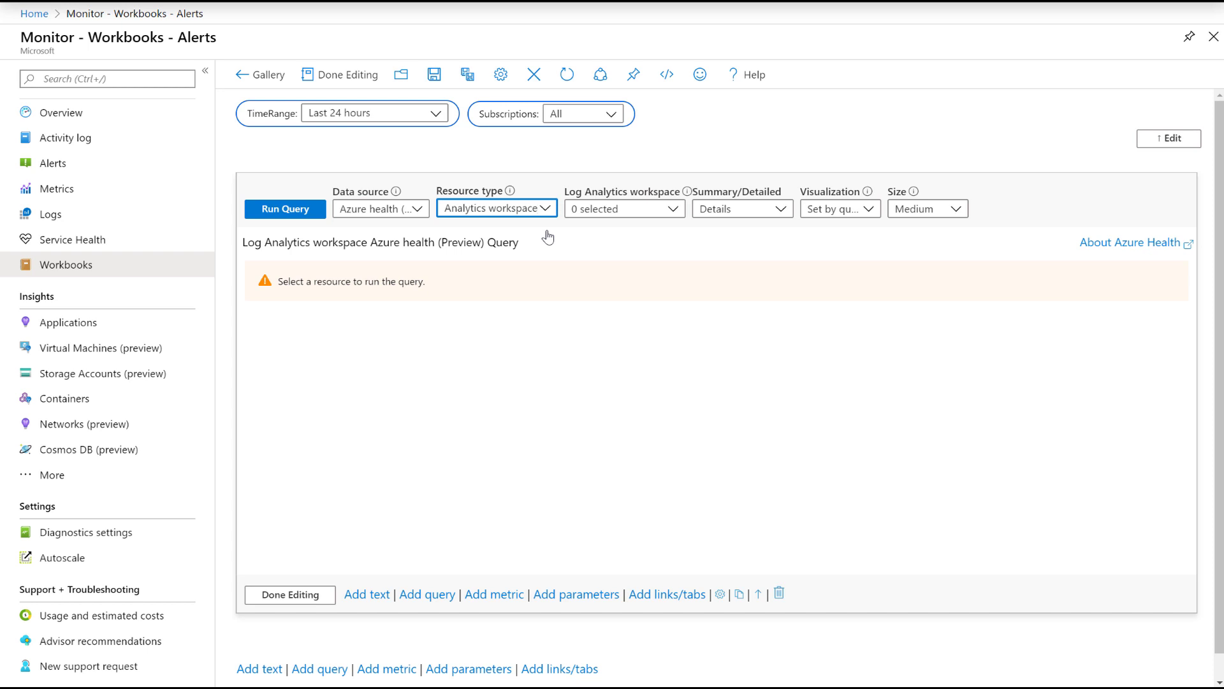
Try to use the Subscriptions parameter as the health query's Log Analytics workspace resource.
left_click(674, 210)
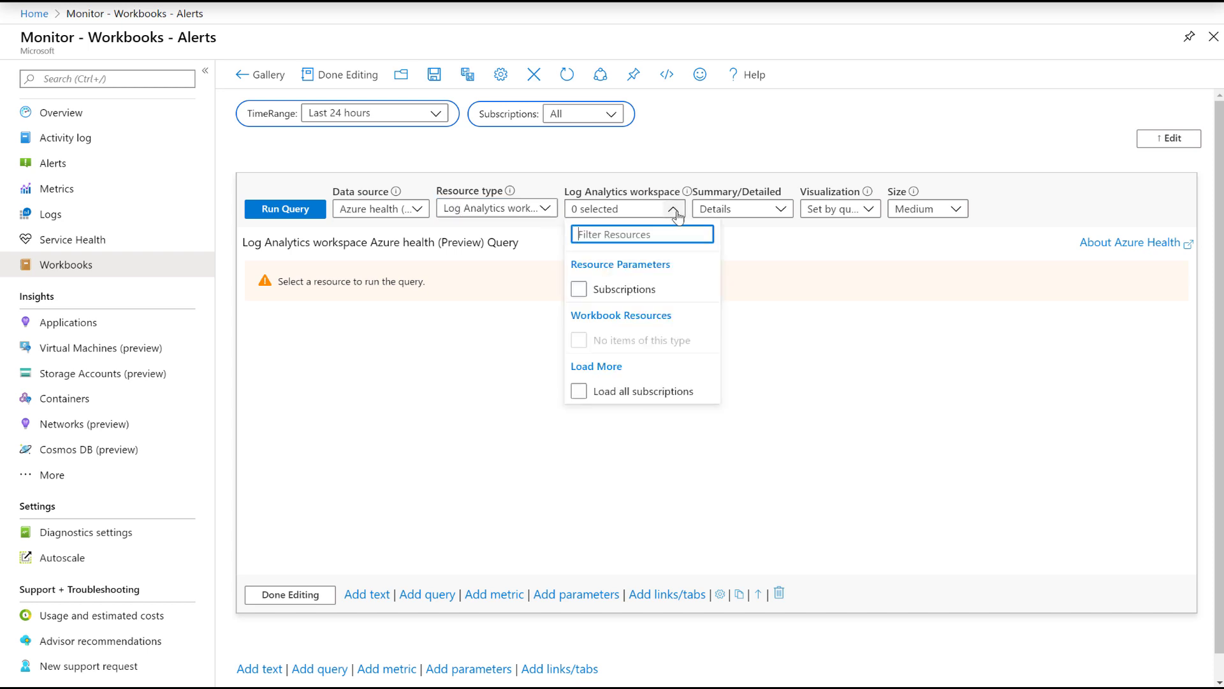
left_click(579, 290)
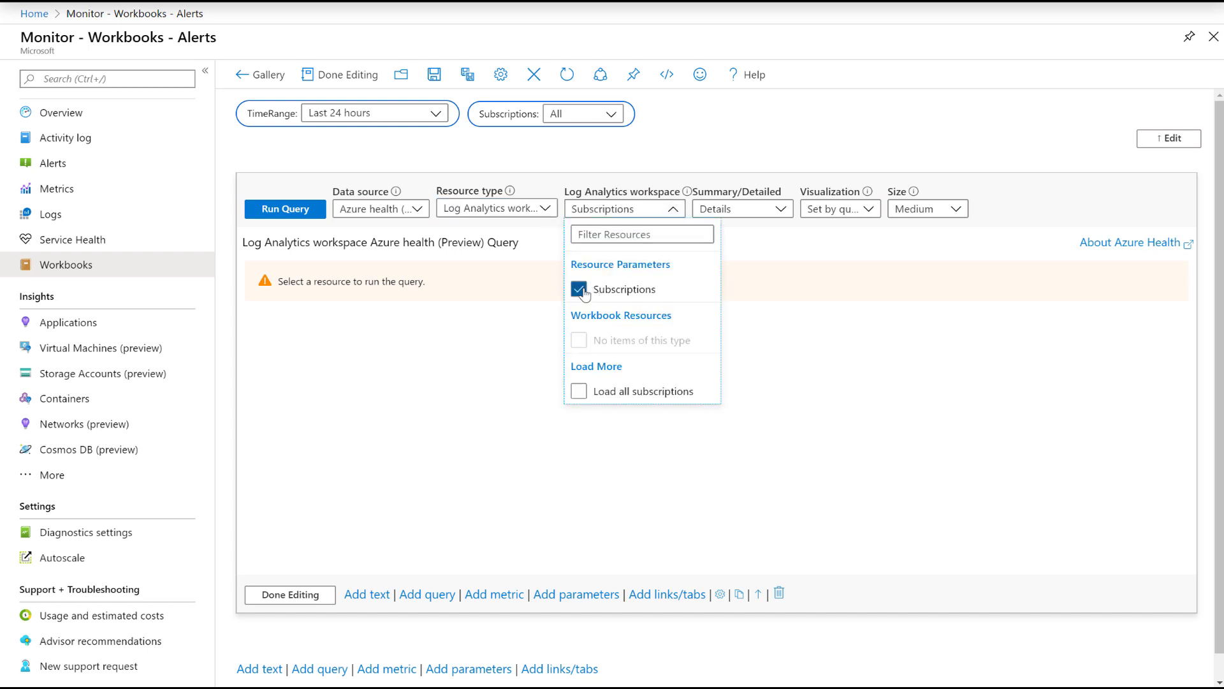
left_click(657, 166)
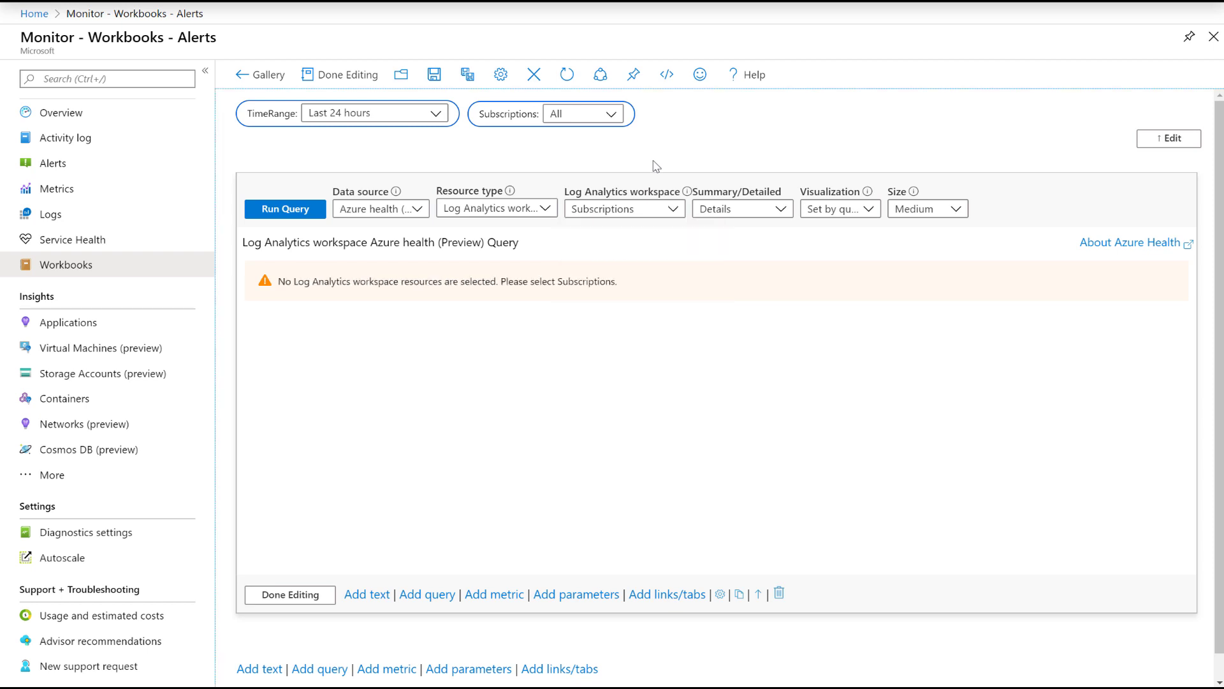
Load all subscriptions, select all six Pay-As-You-Go and Visual Studio Enterprise workspaces for the health query, and finish editing it.
left_click(672, 212)
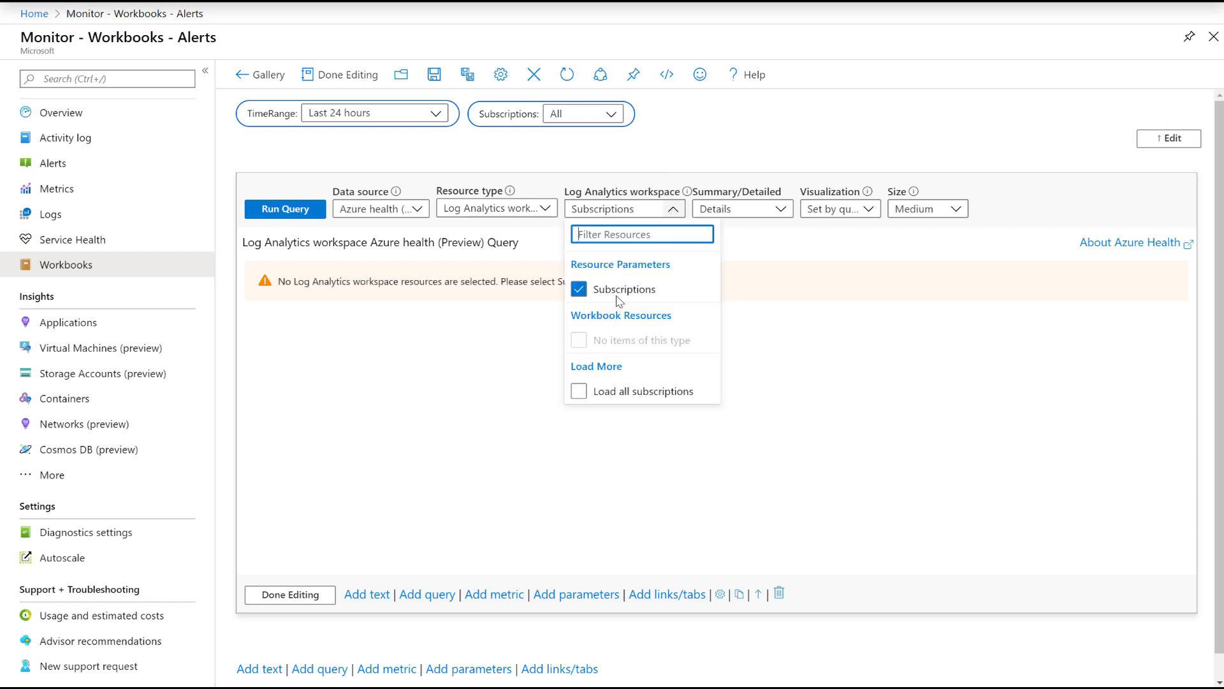
left_click(578, 392)
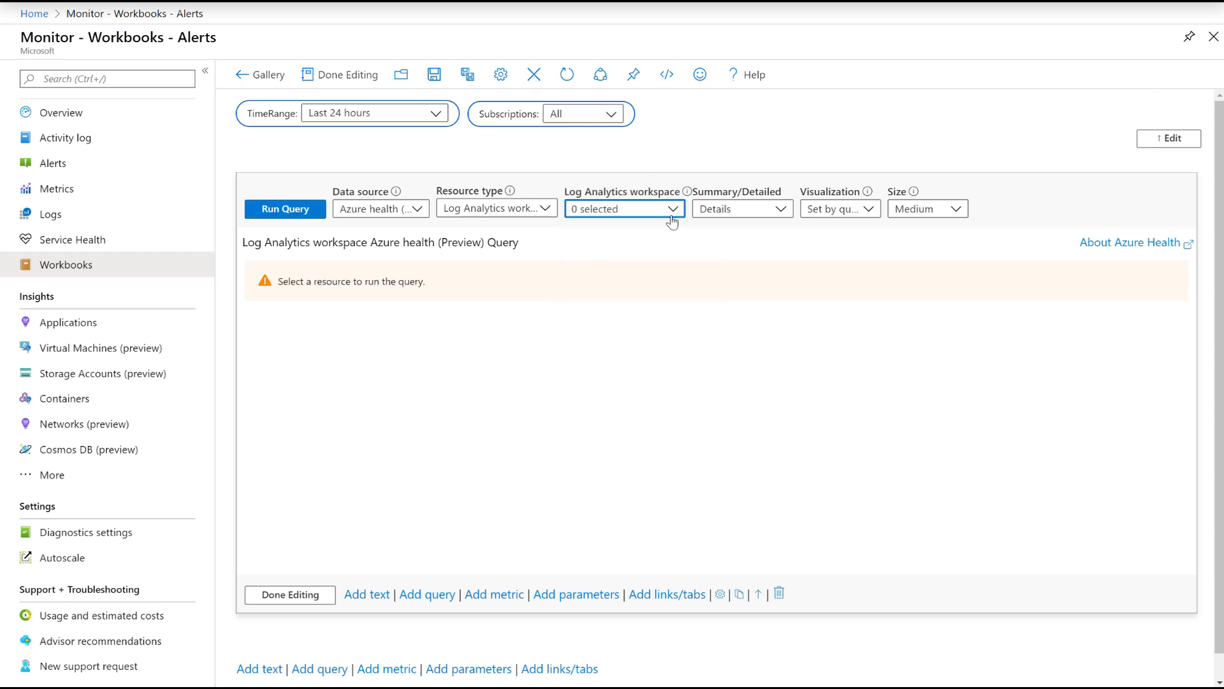
left_click(672, 209)
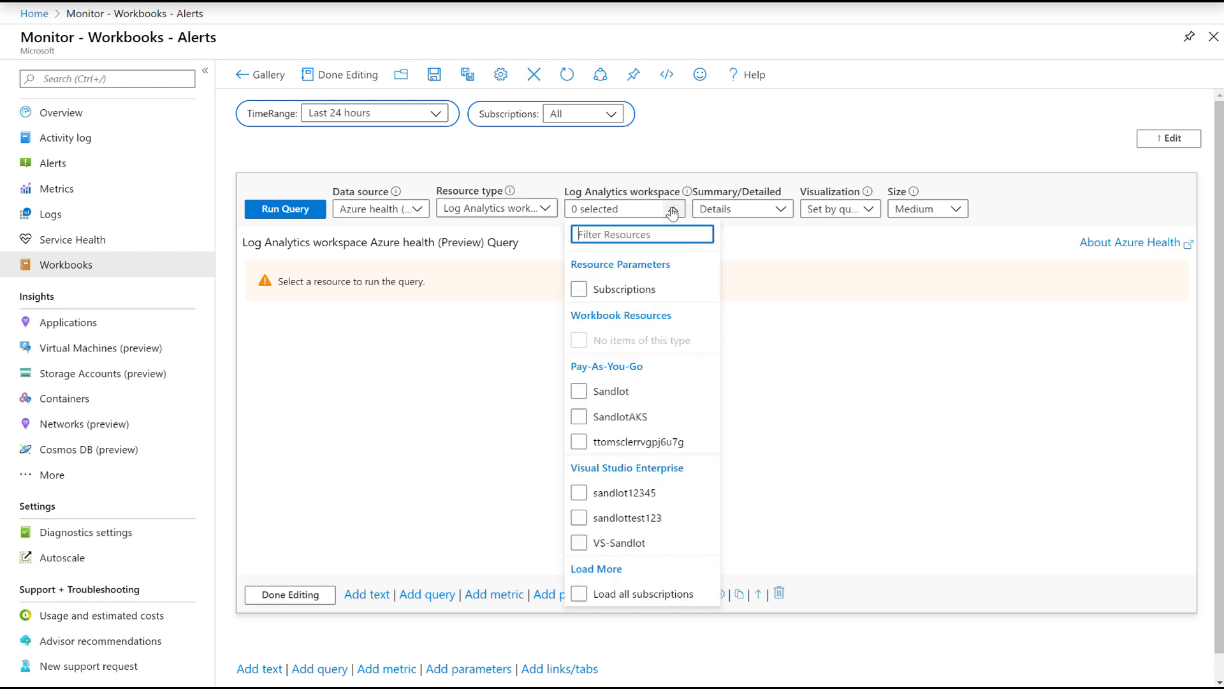
left_click(579, 392)
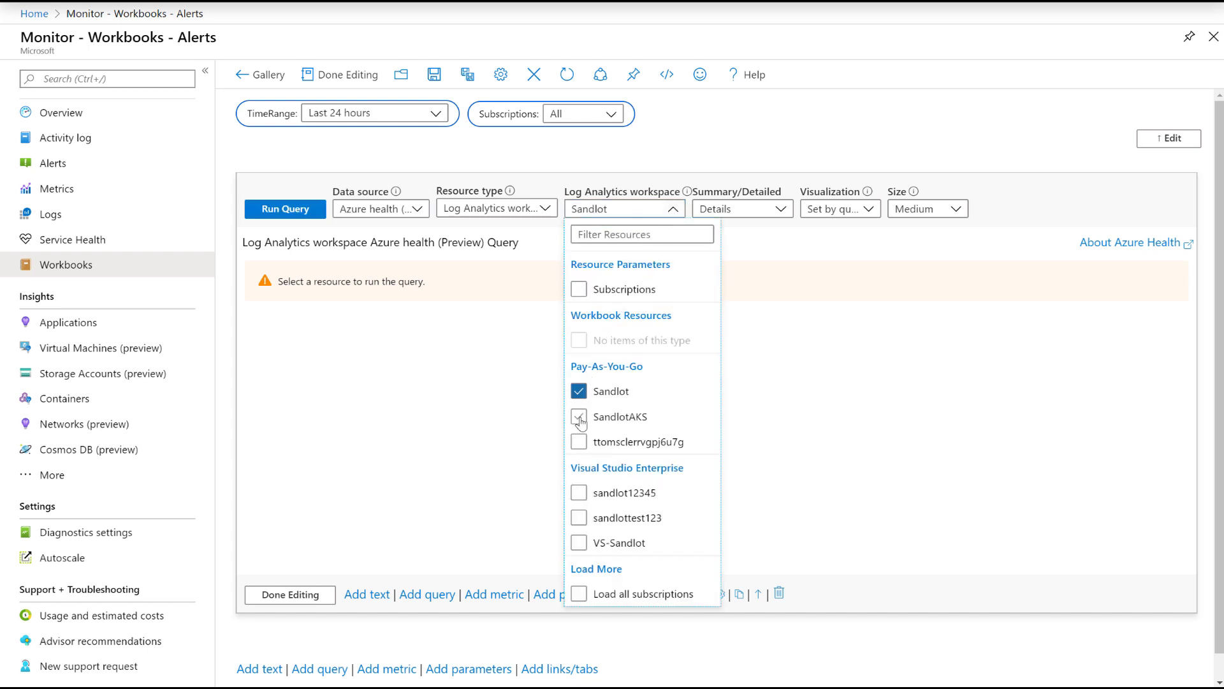
left_click(579, 417)
left_click(579, 441)
left_click(579, 492)
left_click(579, 517)
left_click(579, 543)
left_click(777, 161)
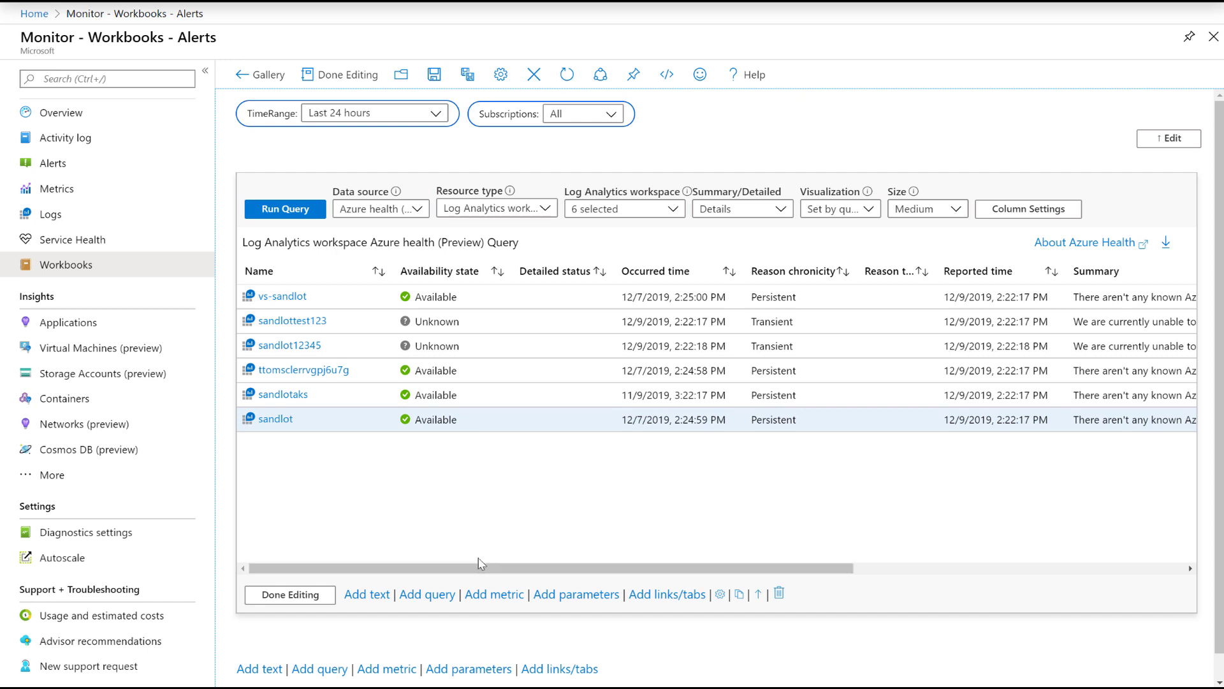
left_click_drag(478, 571, 691, 573)
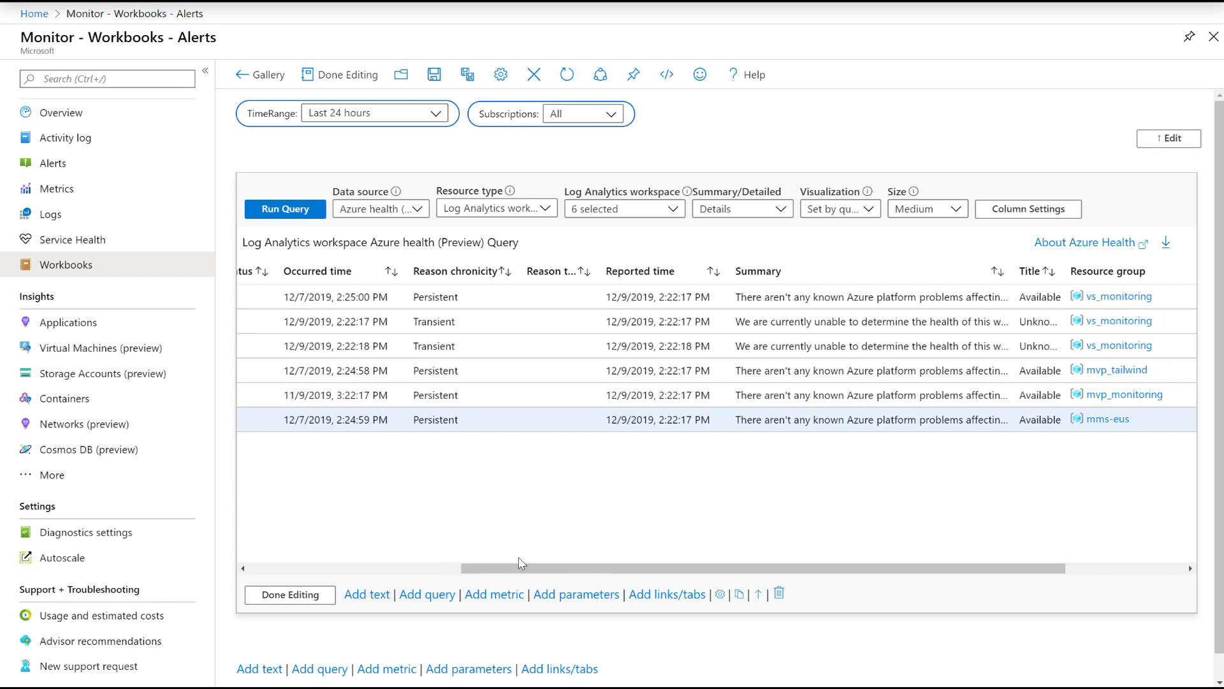
left_click(292, 594)
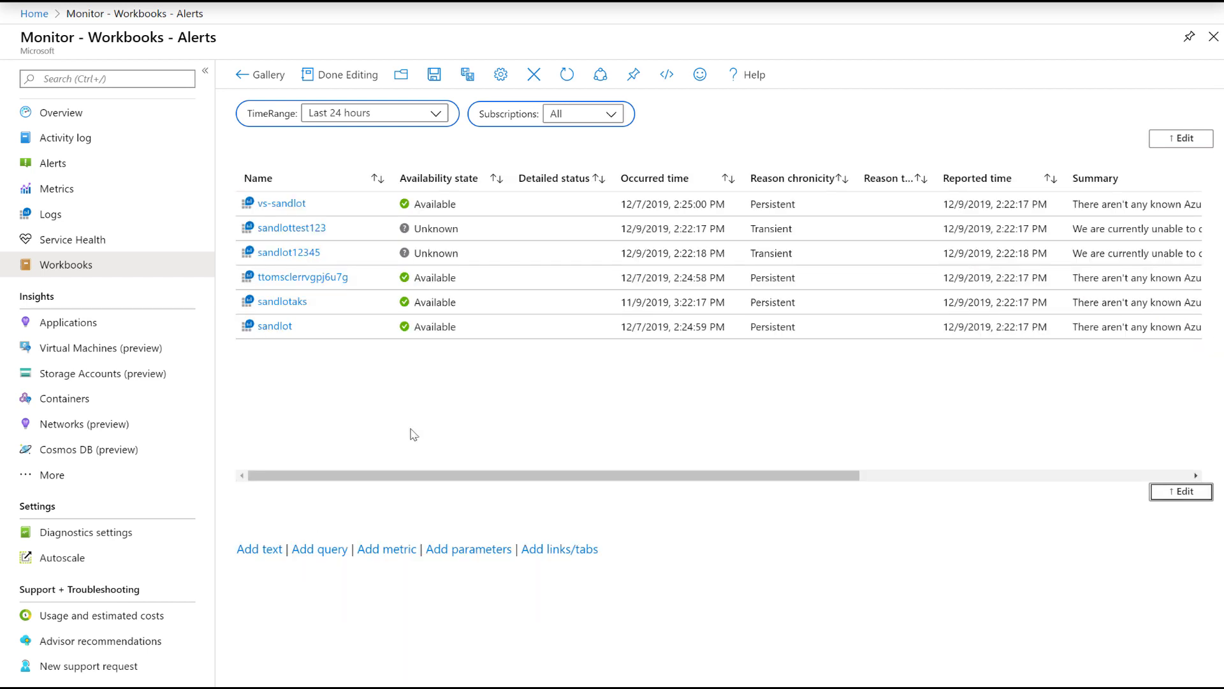
Add another query below with Alerts (Preview) as data source and the Subscriptions parameter as its workspace resource.
left_click(320, 550)
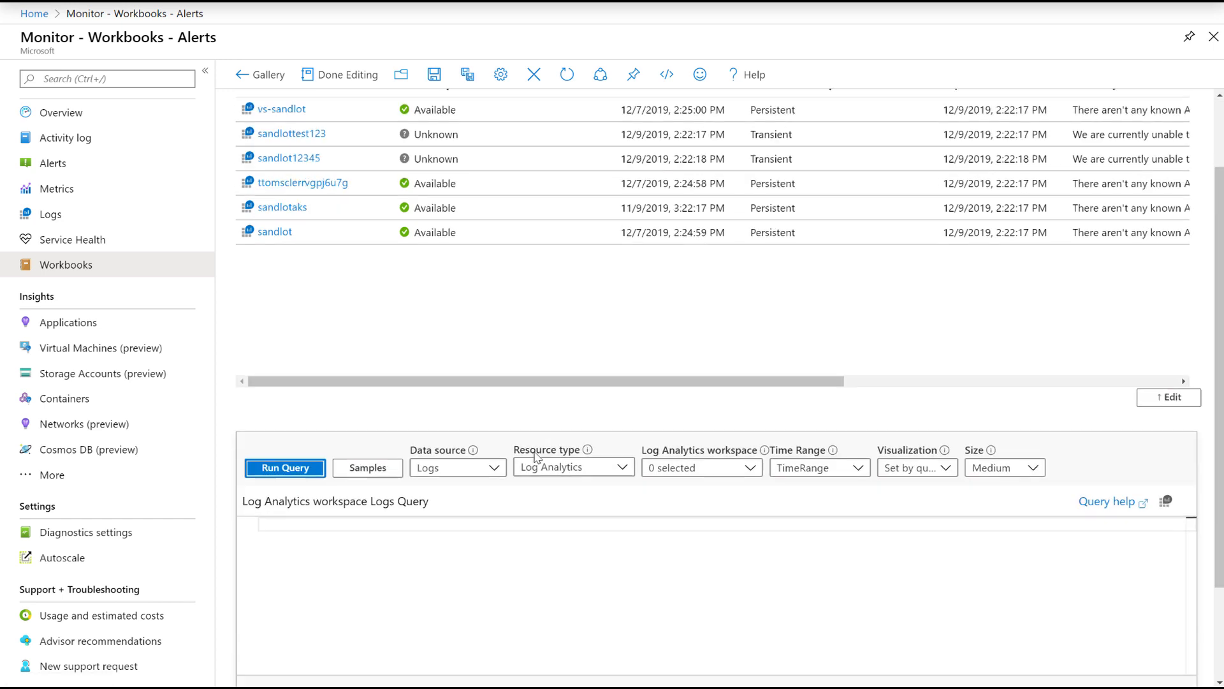
left_click(495, 343)
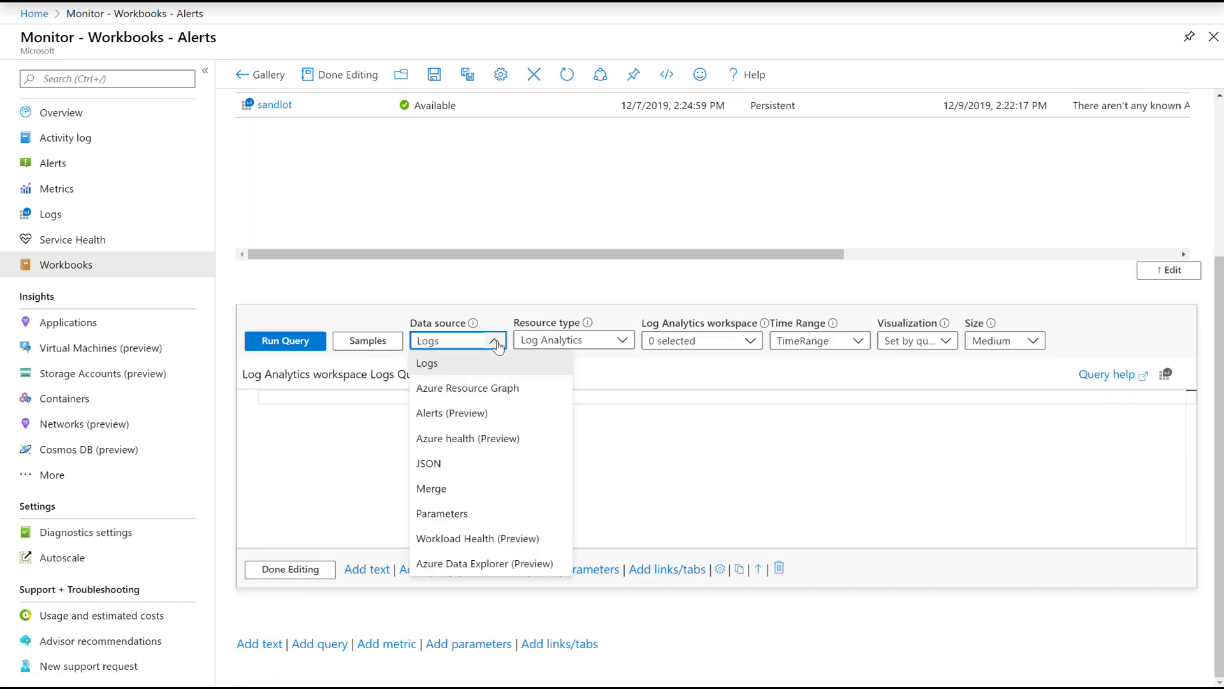
left_click(472, 414)
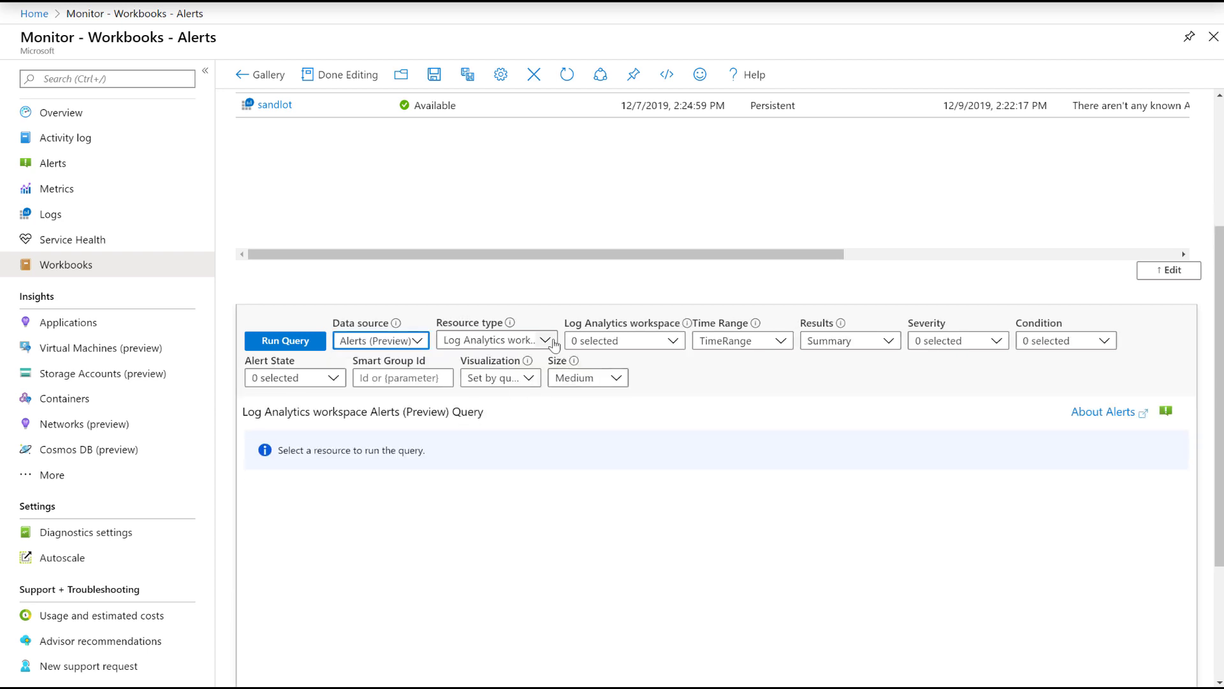
left_click(672, 341)
scroll(633, 155, "up", 3)
left_click(579, 72)
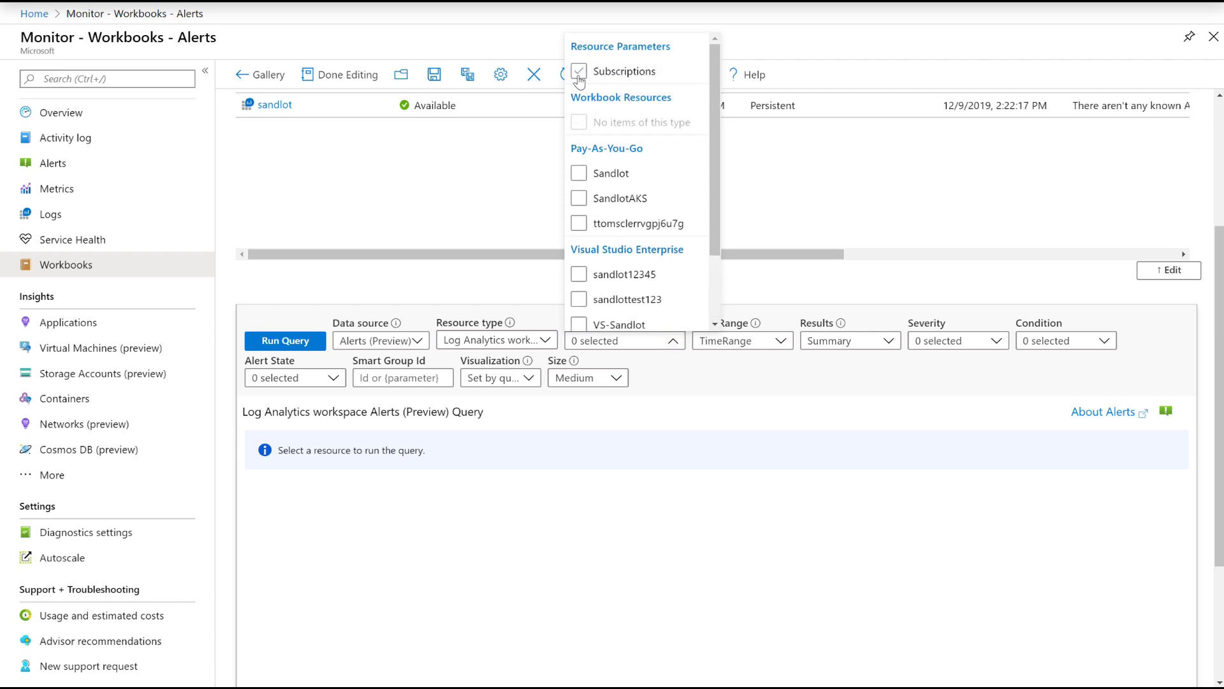
left_click(790, 297)
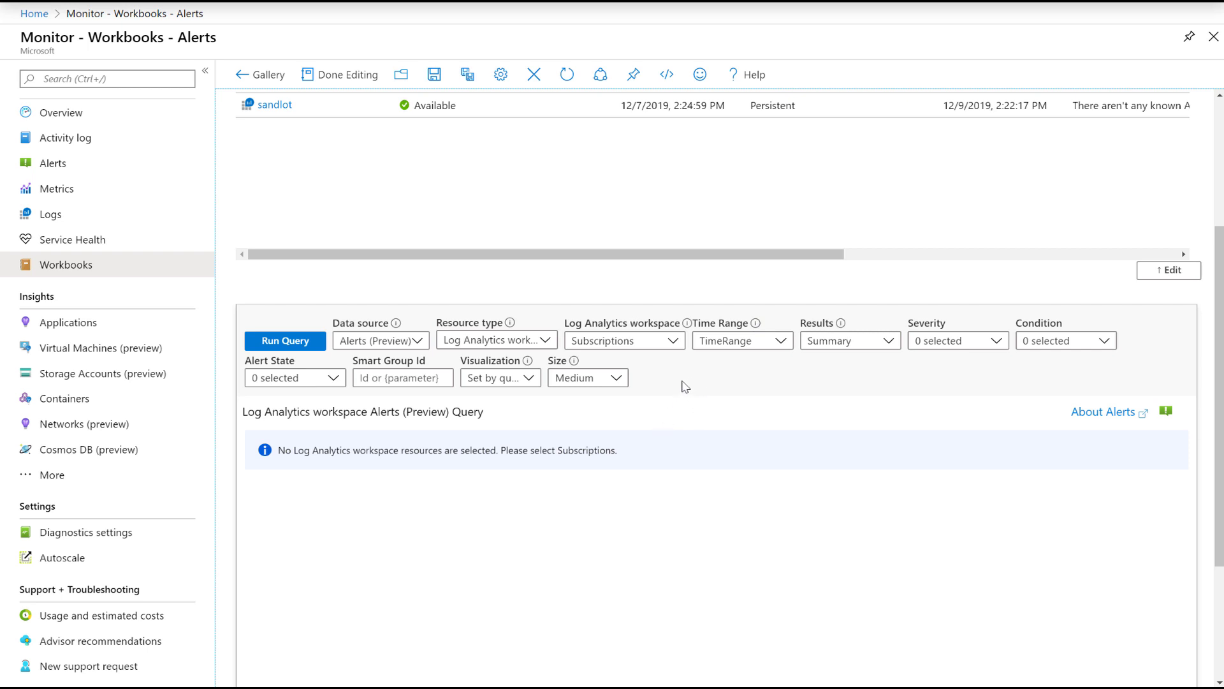
Change the alerts query's resource type to Subscriptions, keep TimeRange and Summary results, and run the query.
left_click(547, 342)
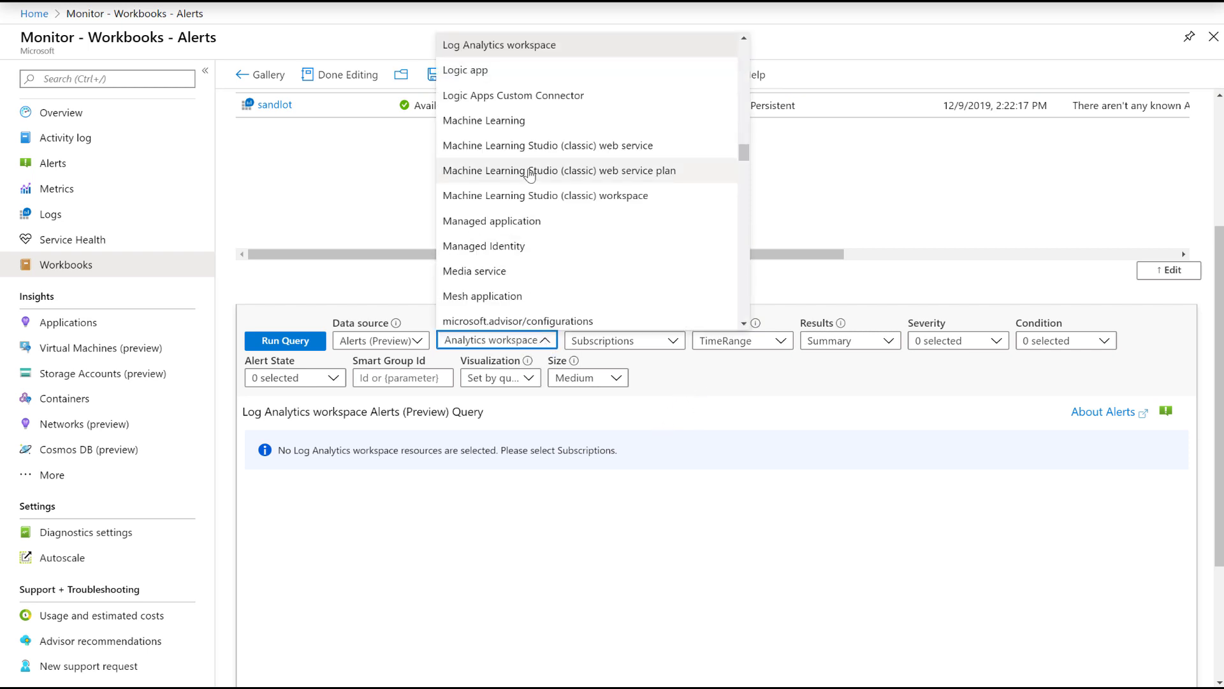
scroll(528, 174, "up", 15)
scroll(528, 173, "up", 10)
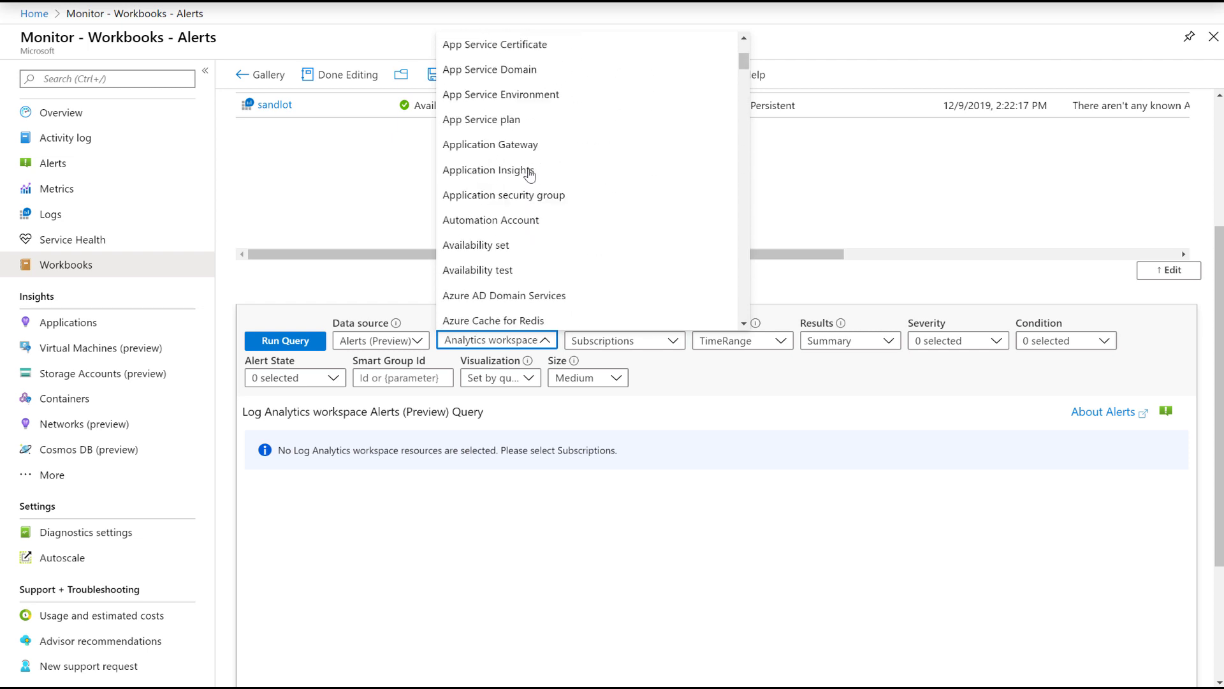
left_click(502, 49)
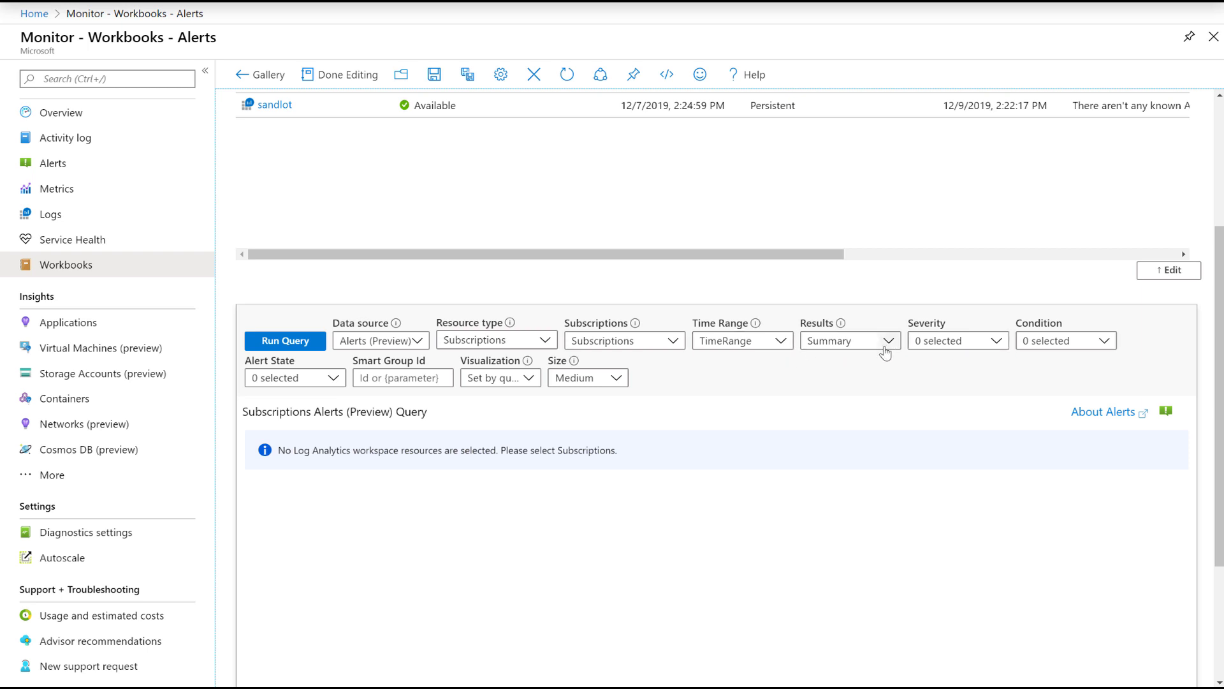
left_click(779, 342)
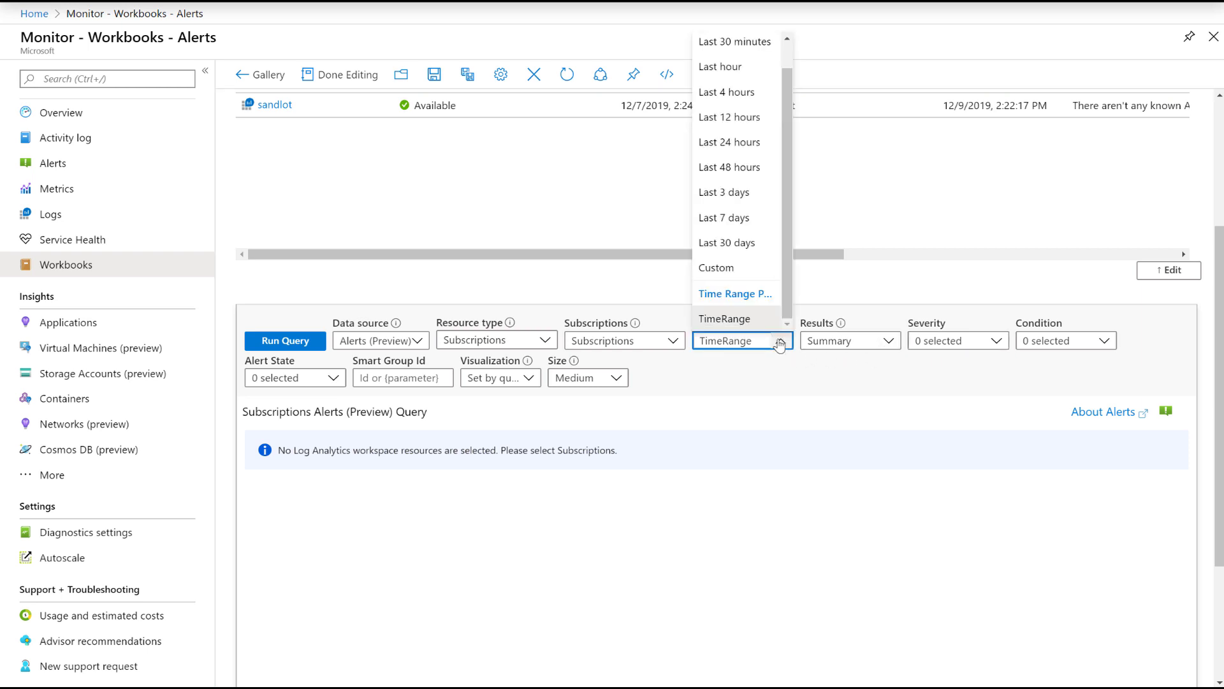
left_click(779, 343)
left_click(888, 343)
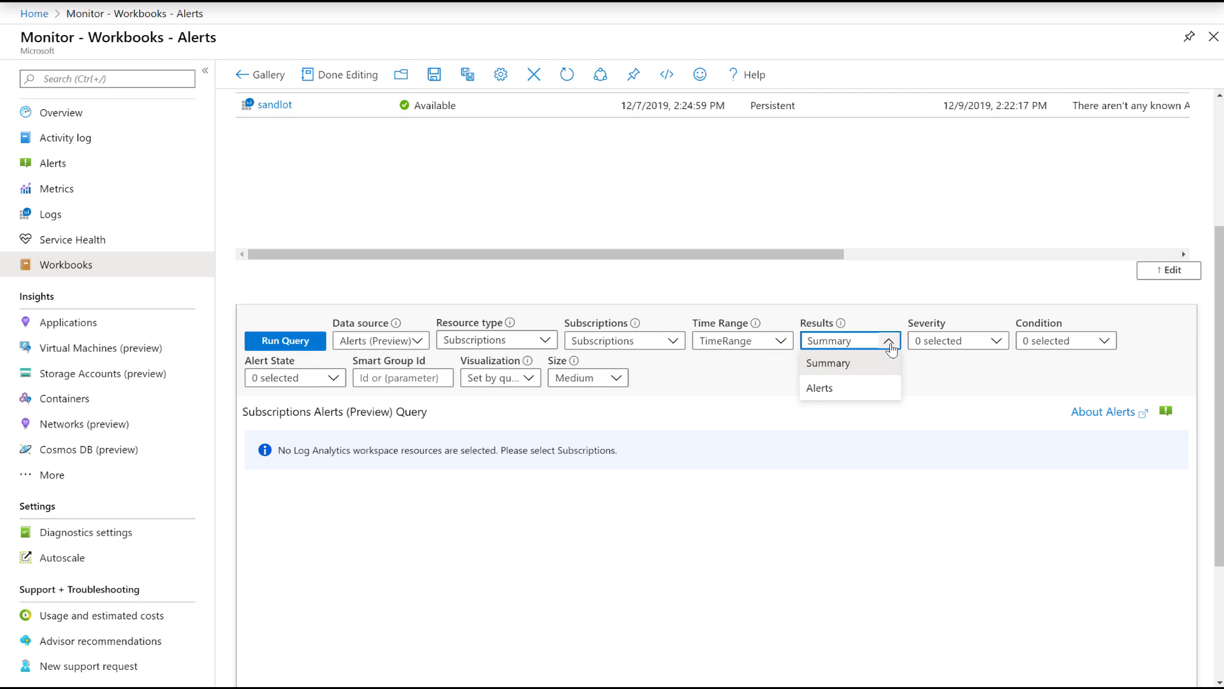
left_click(889, 346)
left_click(299, 344)
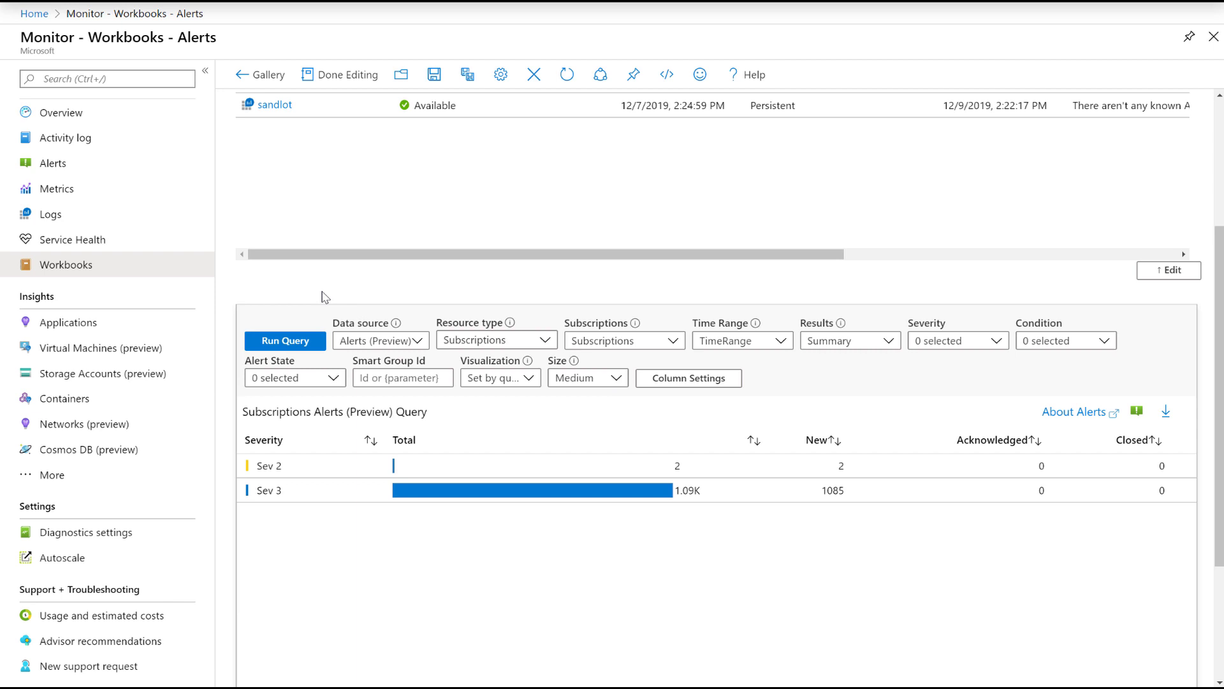
left_click(316, 490)
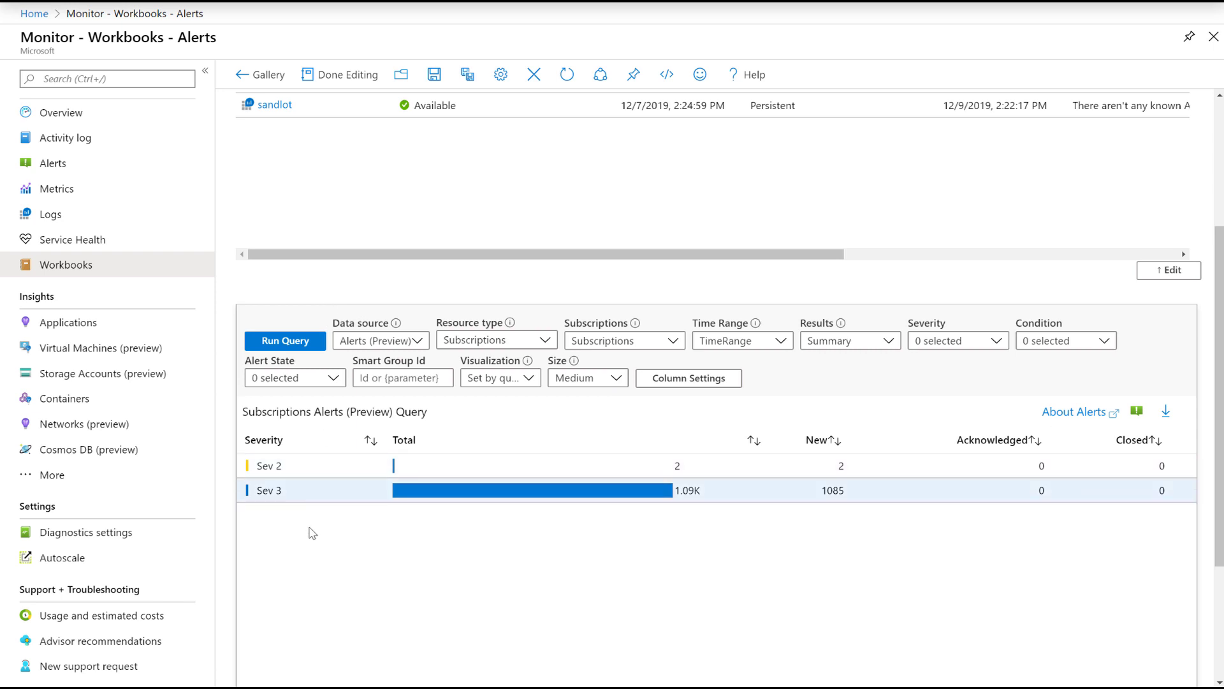
scroll(921, 347, "down", 3)
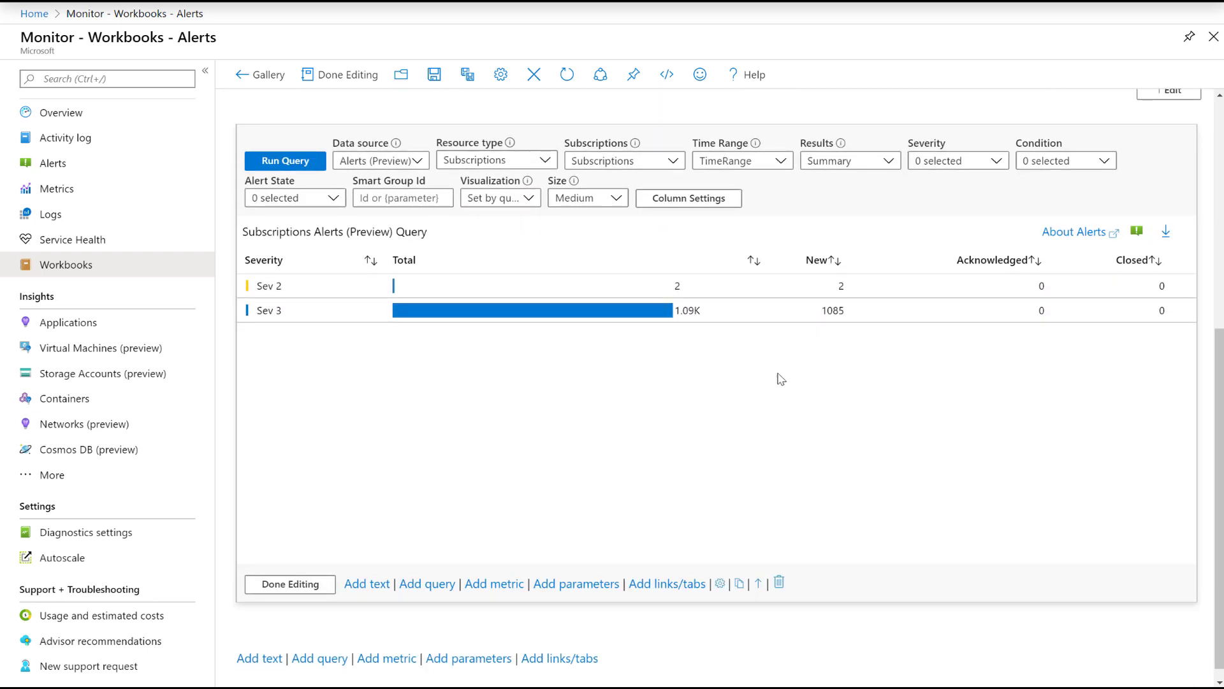
left_click(1090, 319)
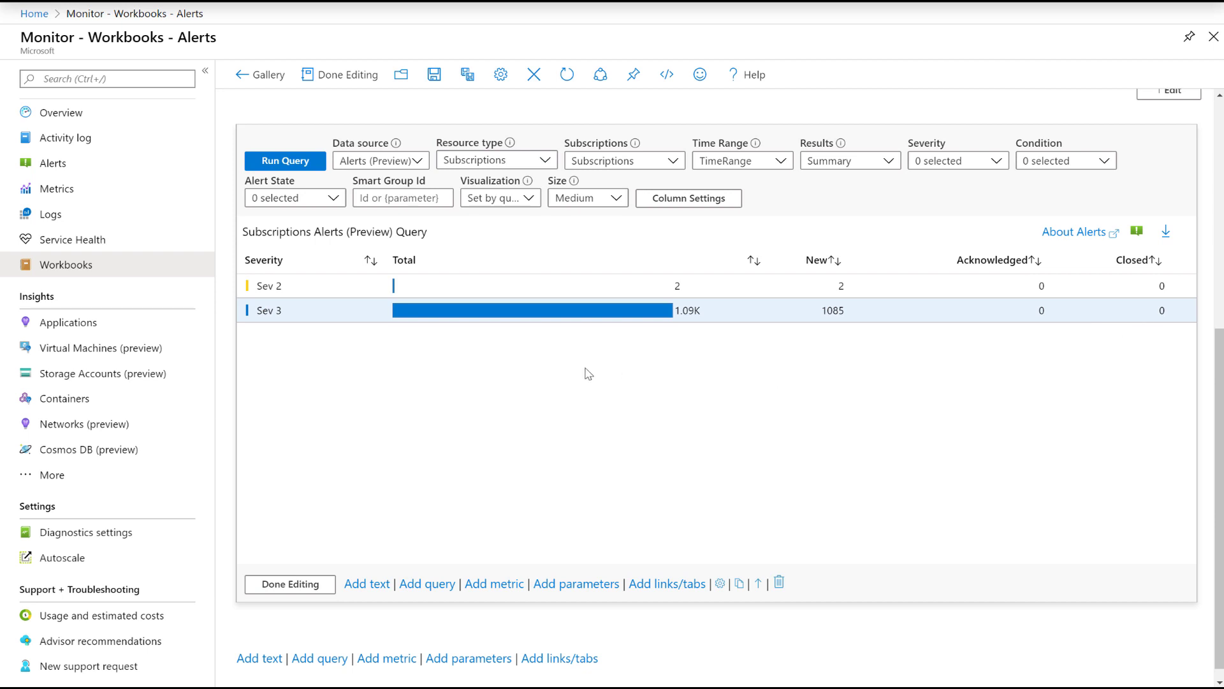
left_click(889, 160)
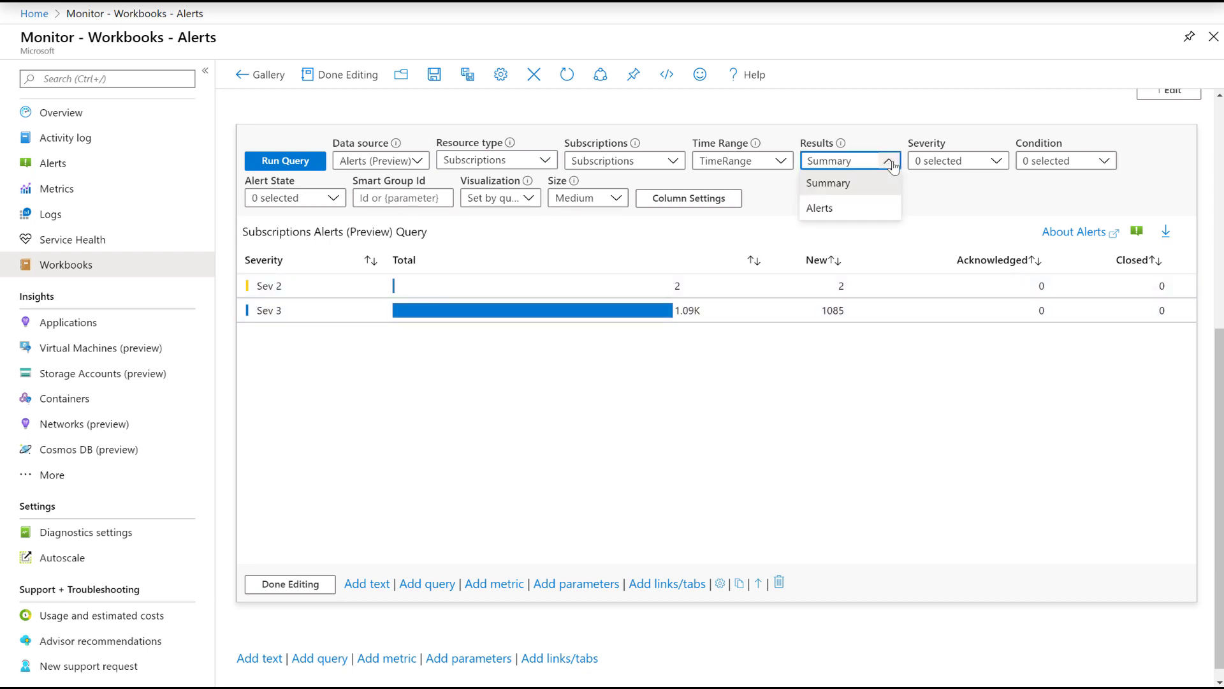
left_click(921, 214)
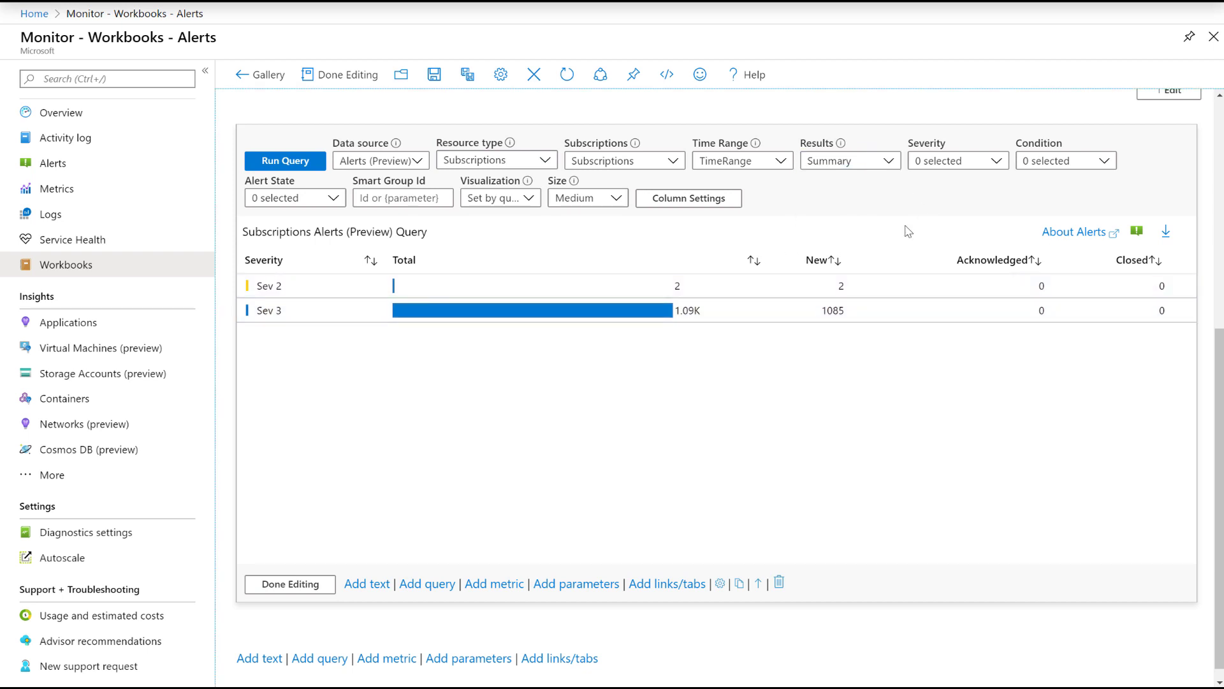
Make the alerts query export the selected row's Severity field as a text parameter named Sev, and save the workbook.
left_click(718, 585)
left_click(252, 252)
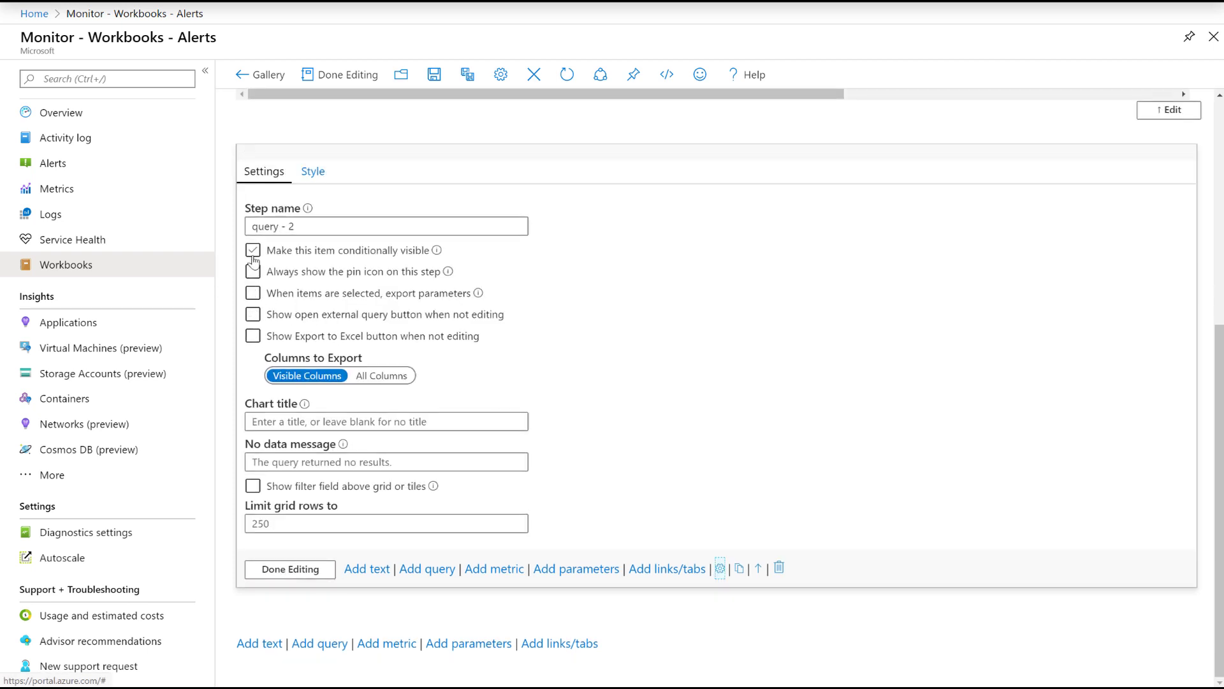
left_click(252, 294)
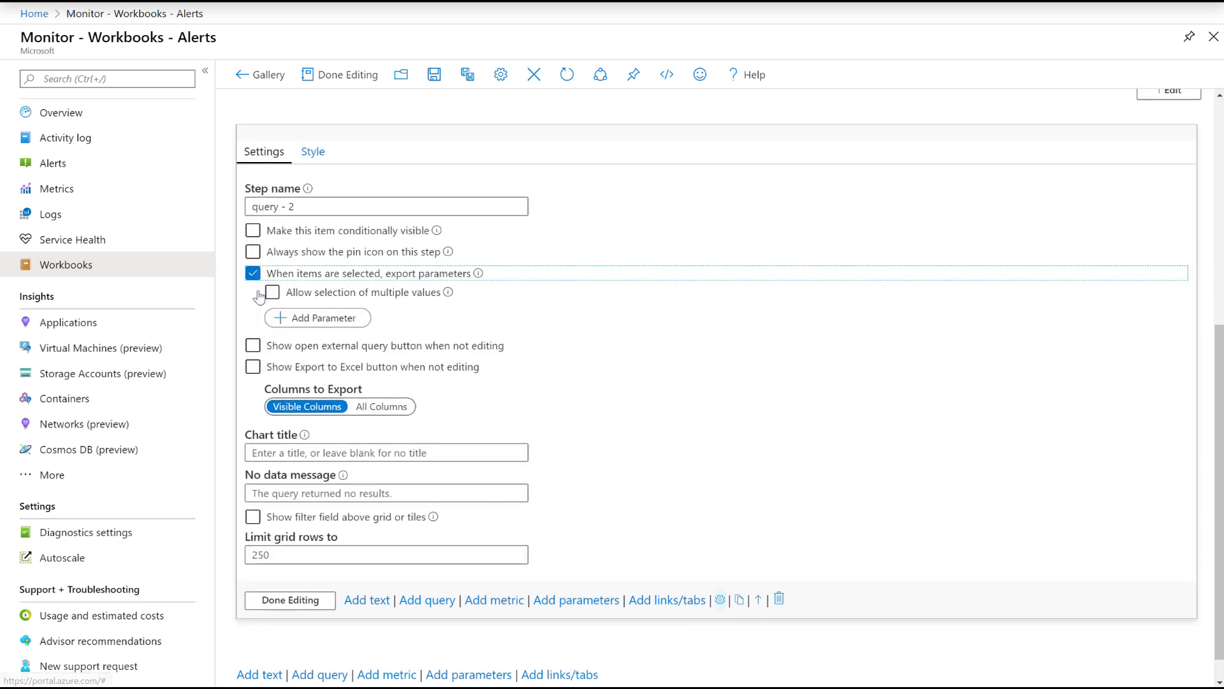
left_click(297, 318)
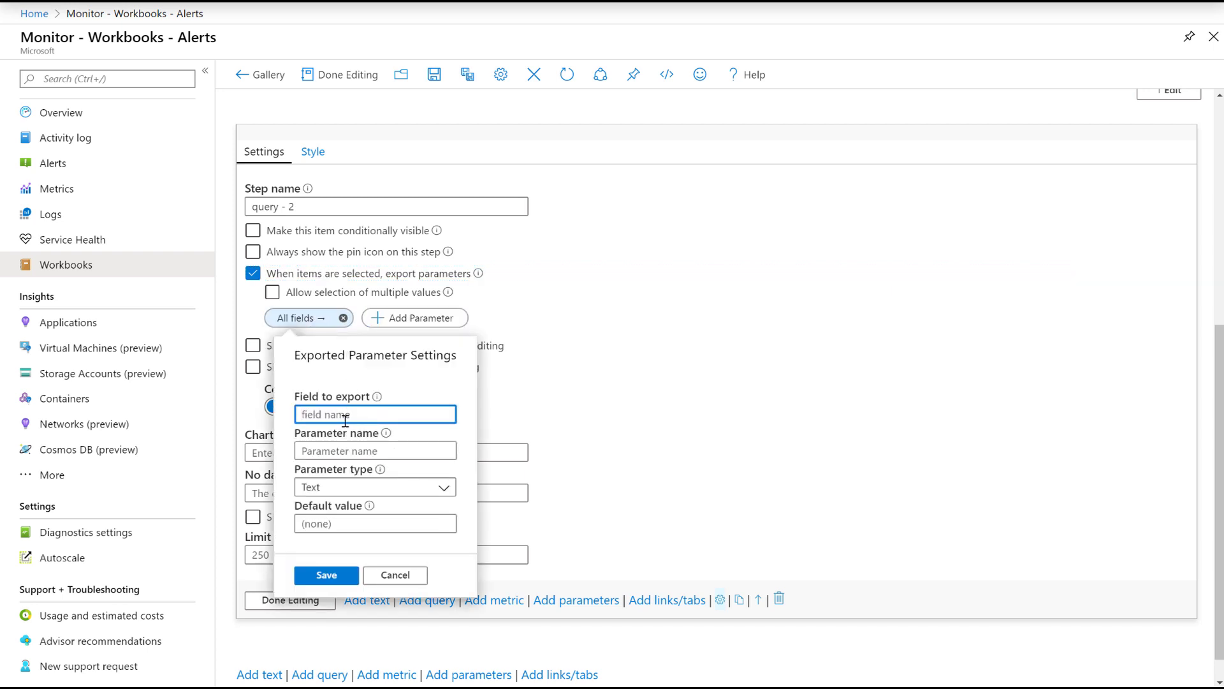
type("Severity")
left_click(331, 449)
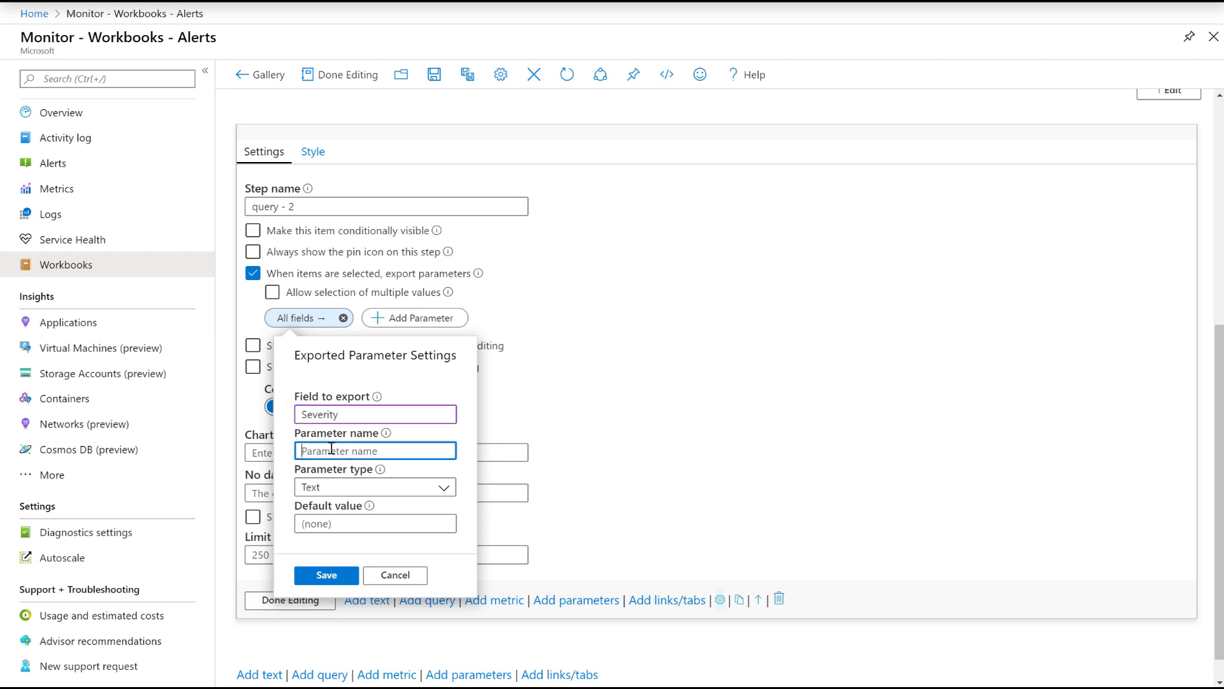
type("Sev")
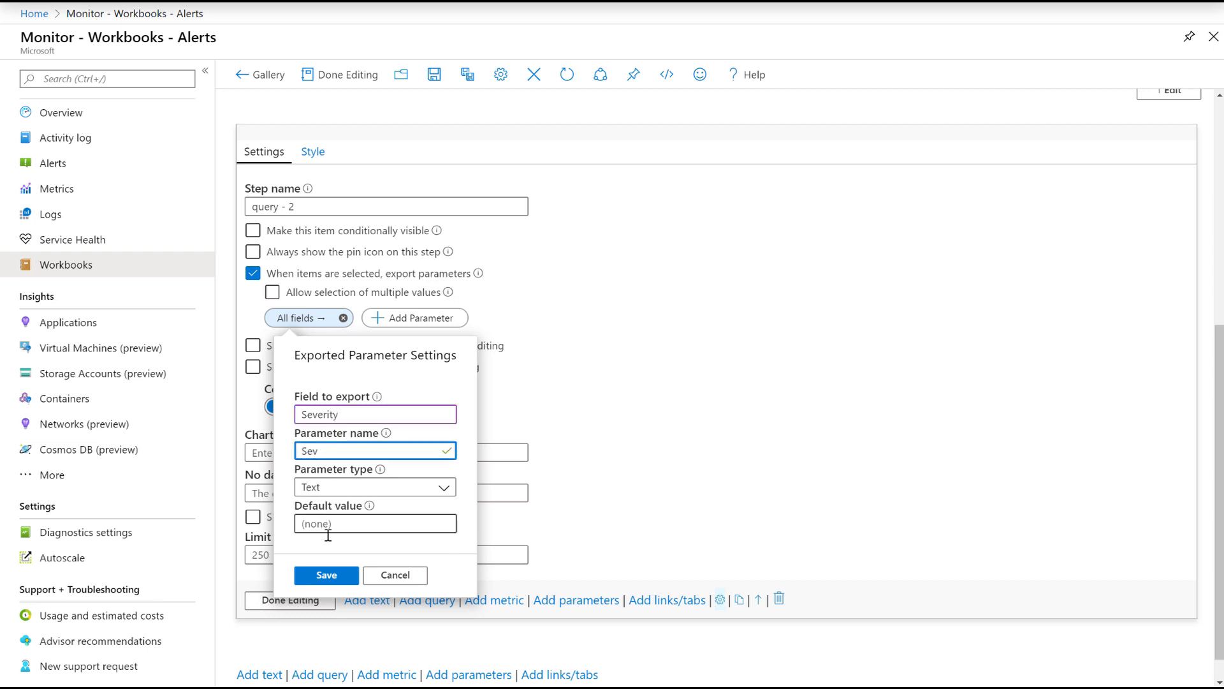
left_click(326, 576)
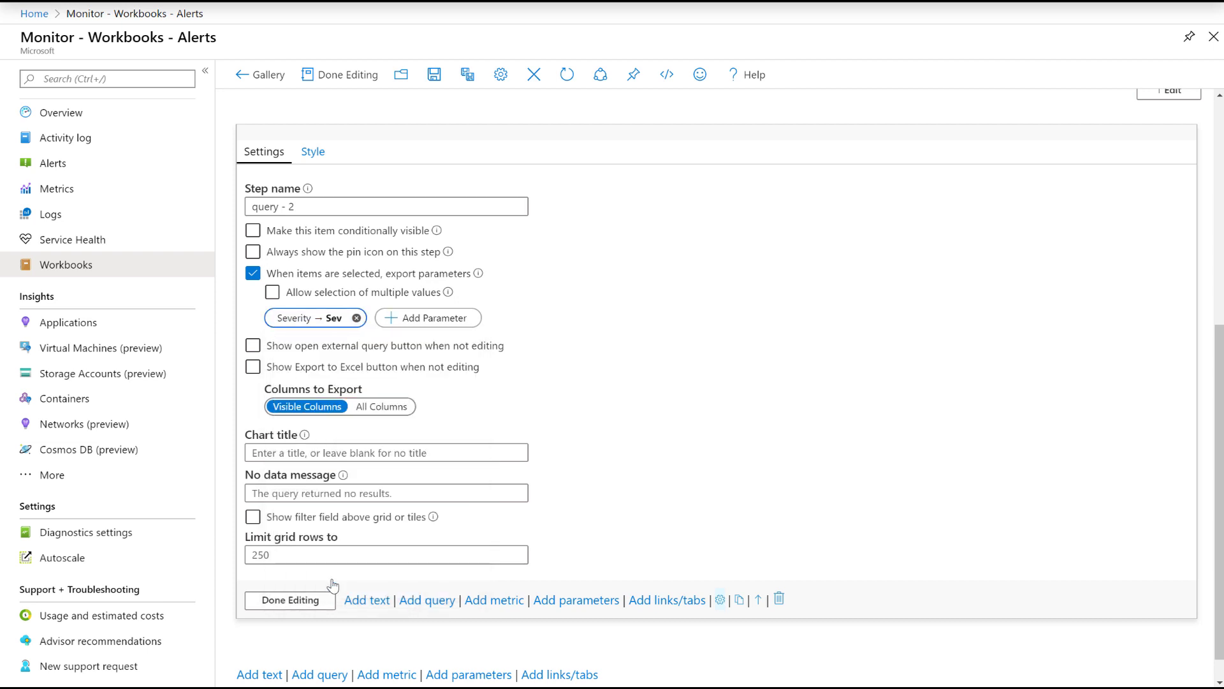
left_click(299, 611)
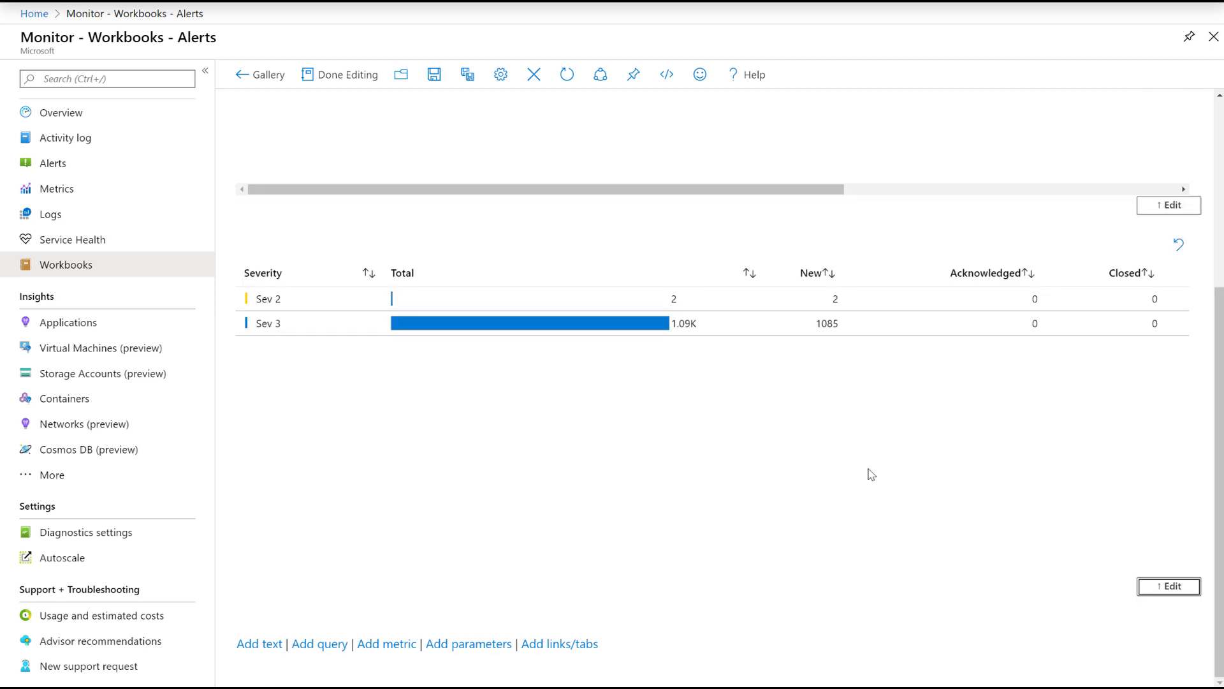
left_click(433, 75)
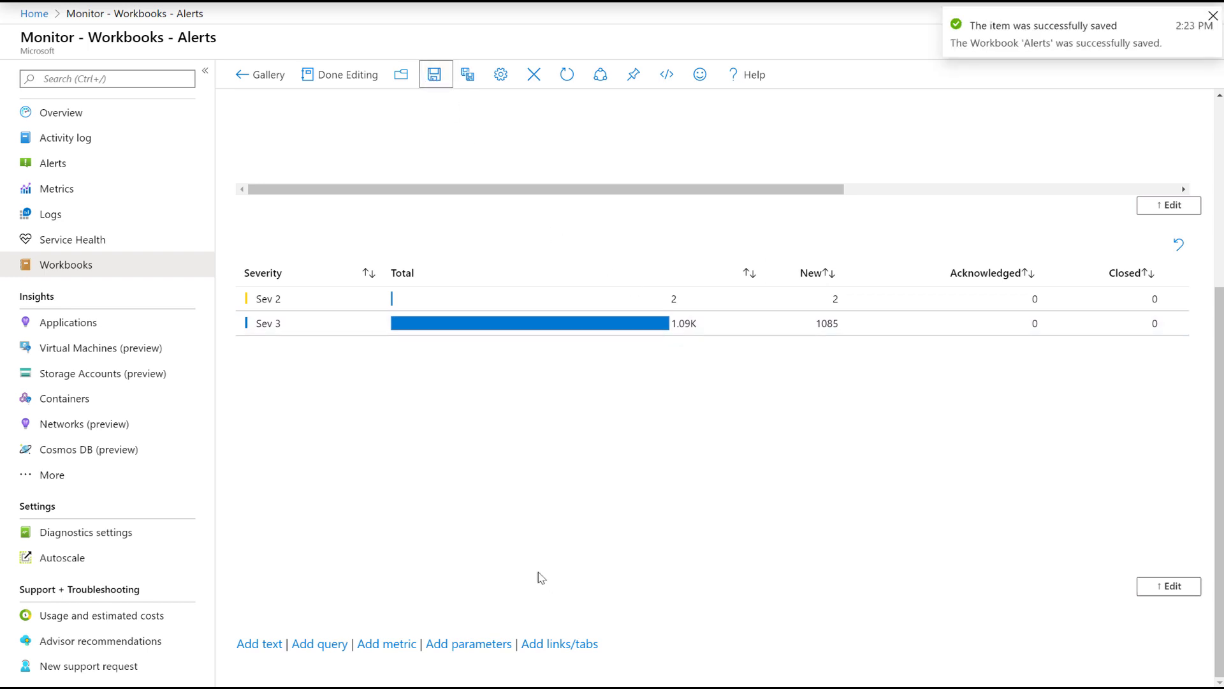
Add another query with Alerts (Preview) as data source, Subscriptions as resource type and the Subscriptions parameter as its resource.
left_click(319, 644)
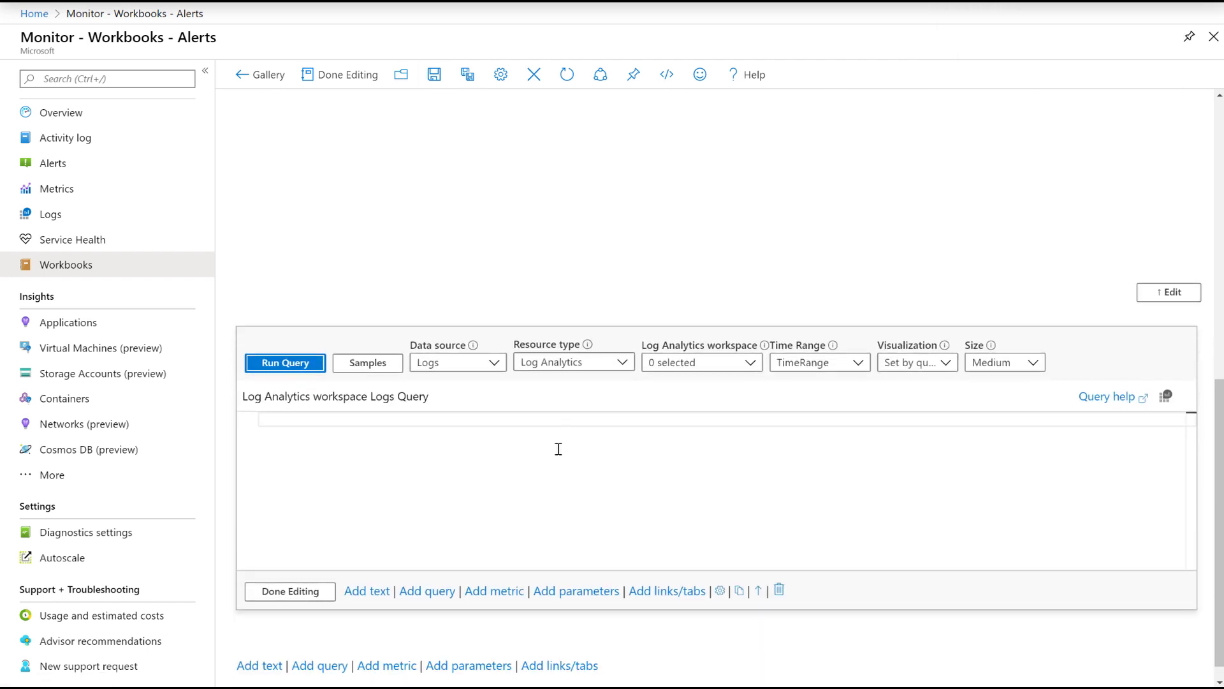
left_click(491, 362)
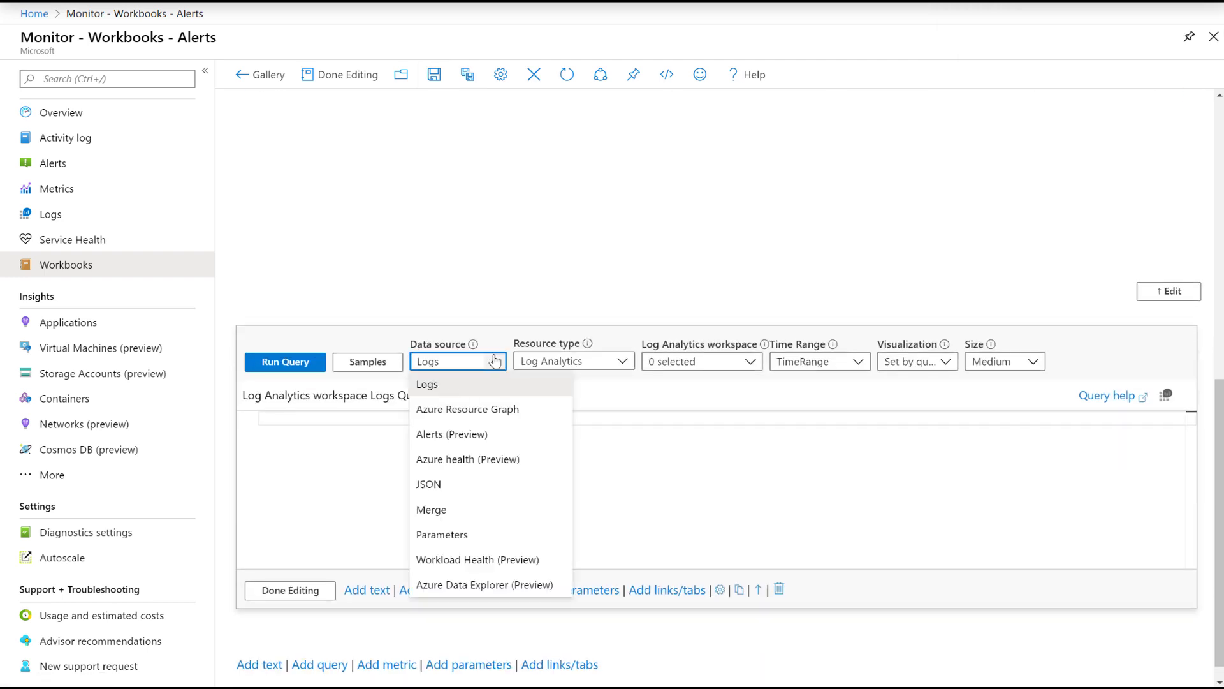
left_click(483, 436)
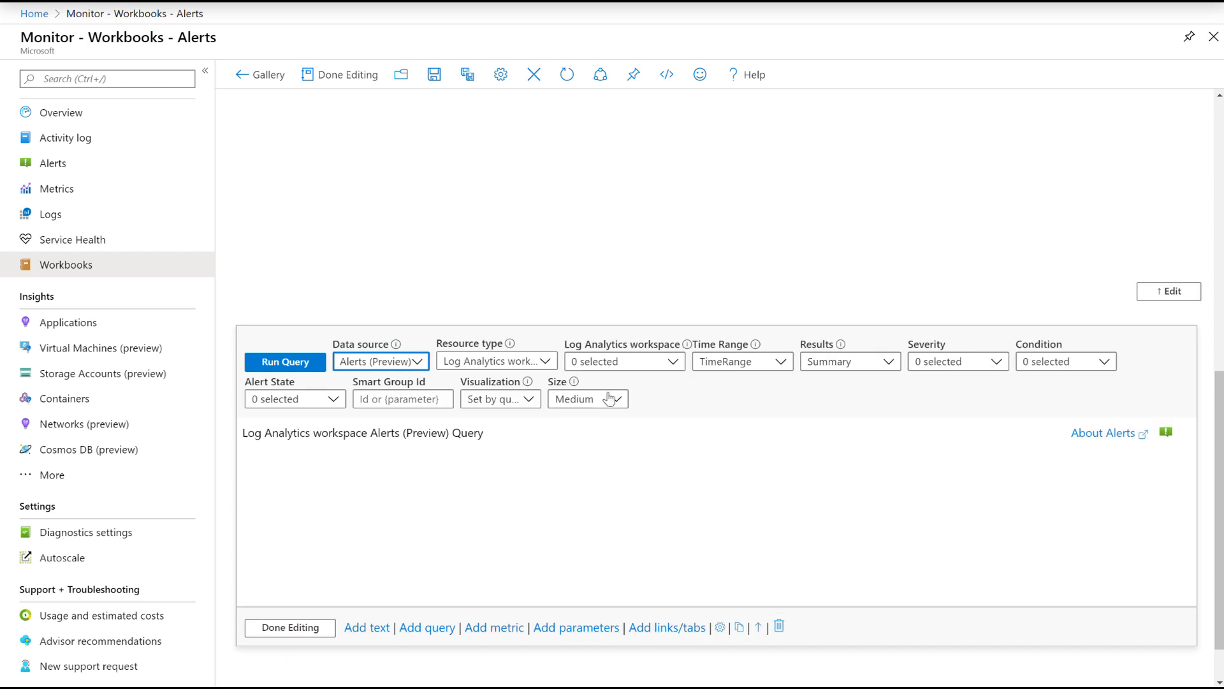
left_click(545, 361)
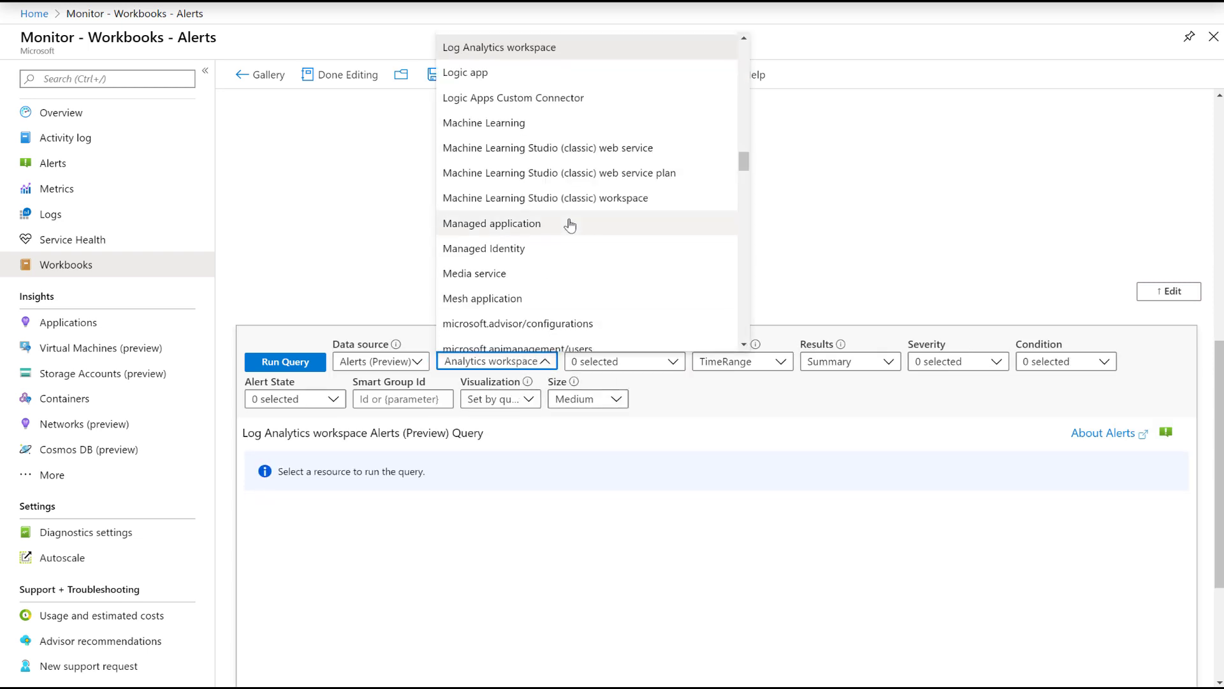
scroll(570, 227, "up", 10)
scroll(570, 226, "up", 10)
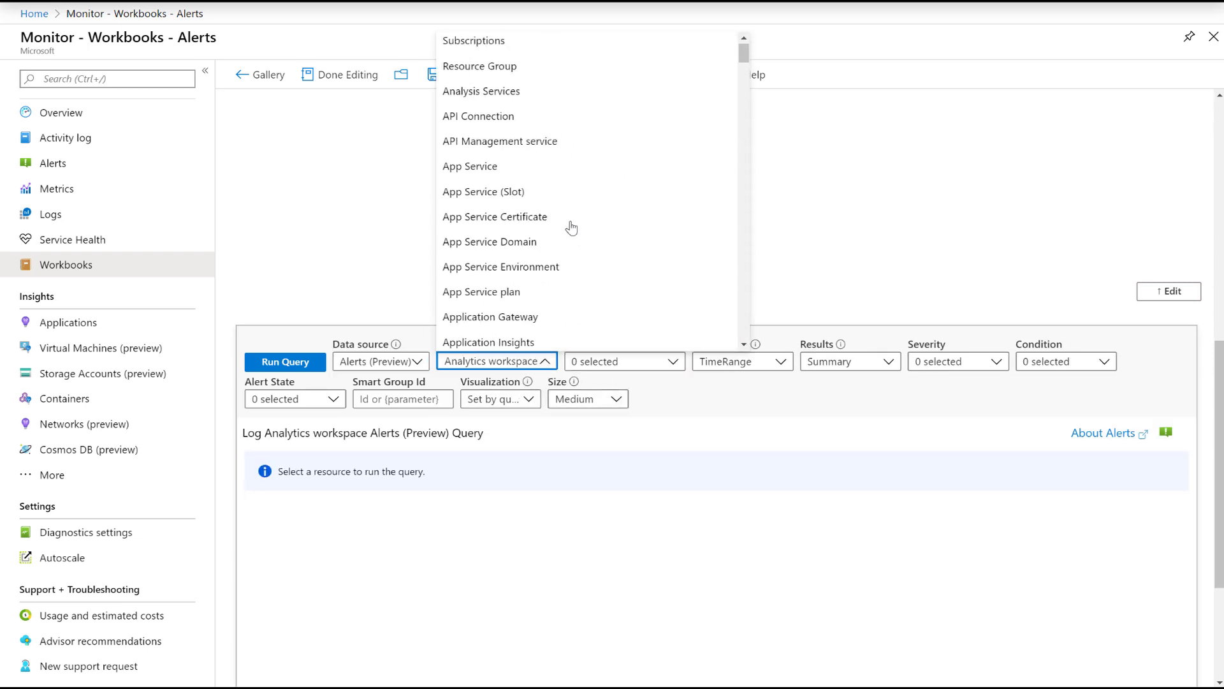
key("Escape")
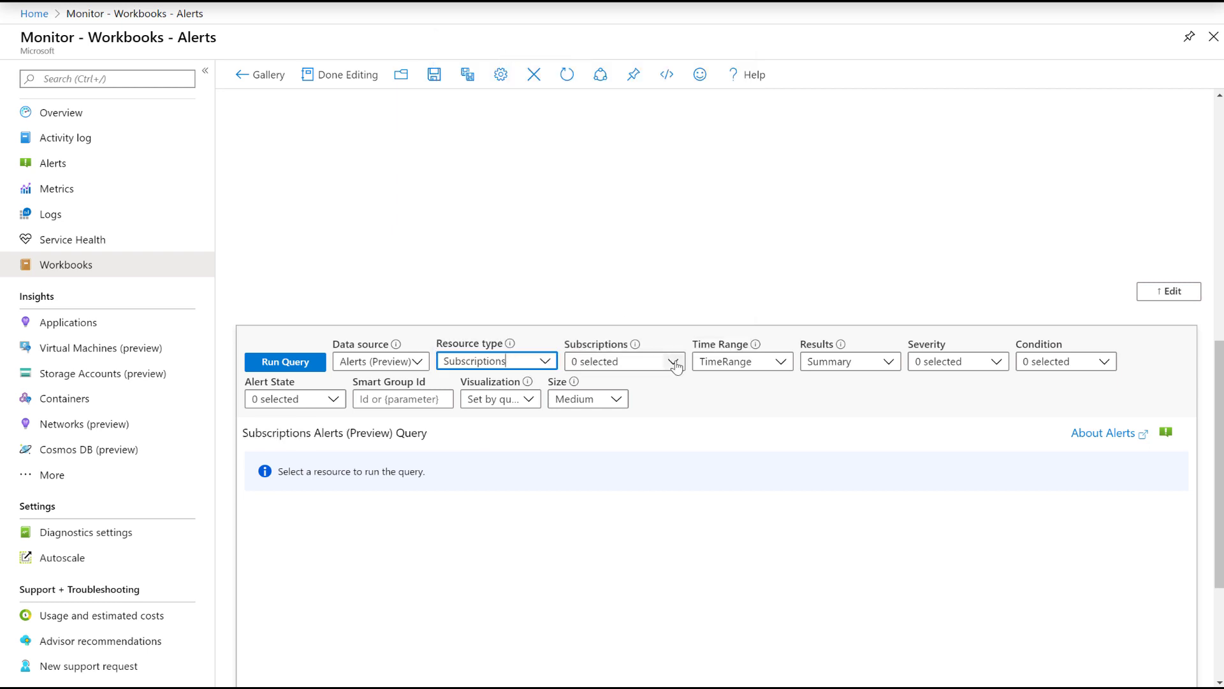
left_click(672, 361)
left_click(579, 442)
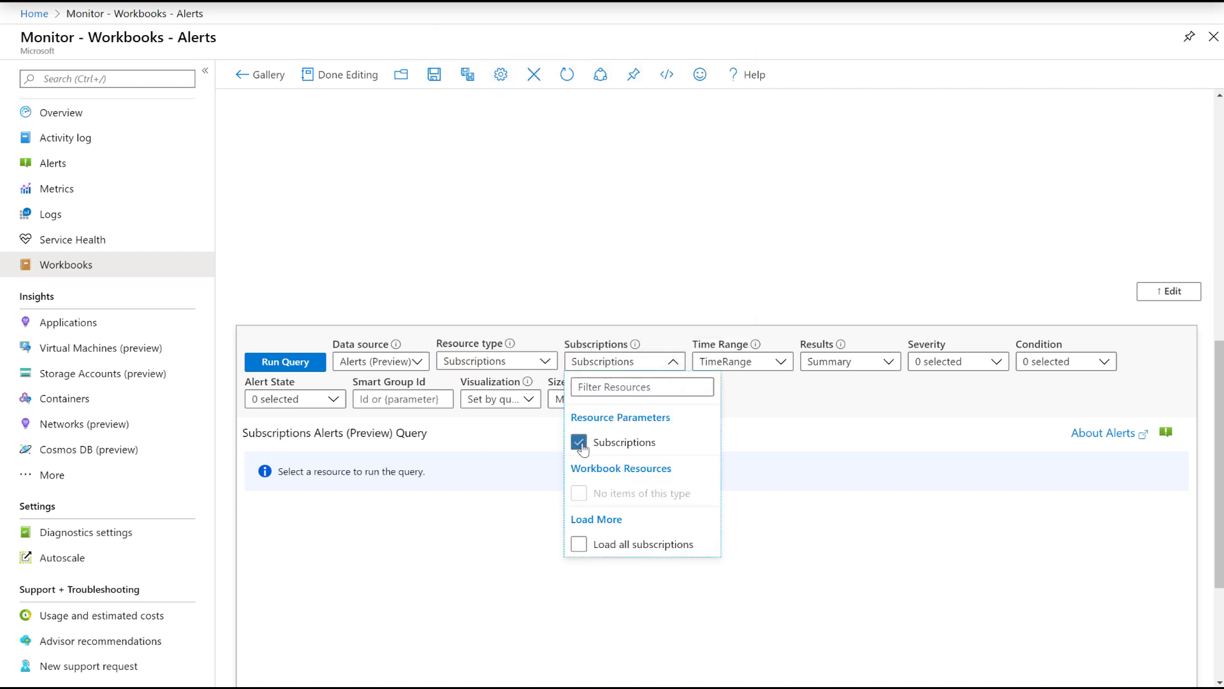
left_click(768, 398)
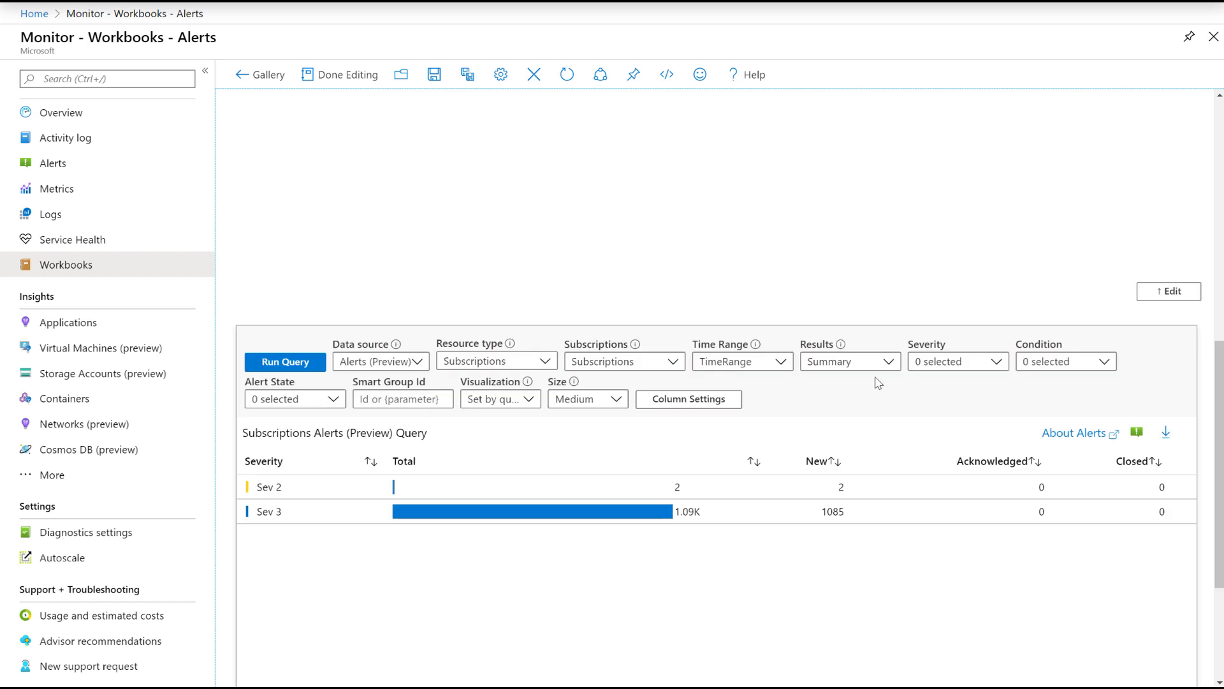
Filter the new alerts query by the Sev parameter for severity and by Fired for condition.
scroll(995, 344, "down", 1)
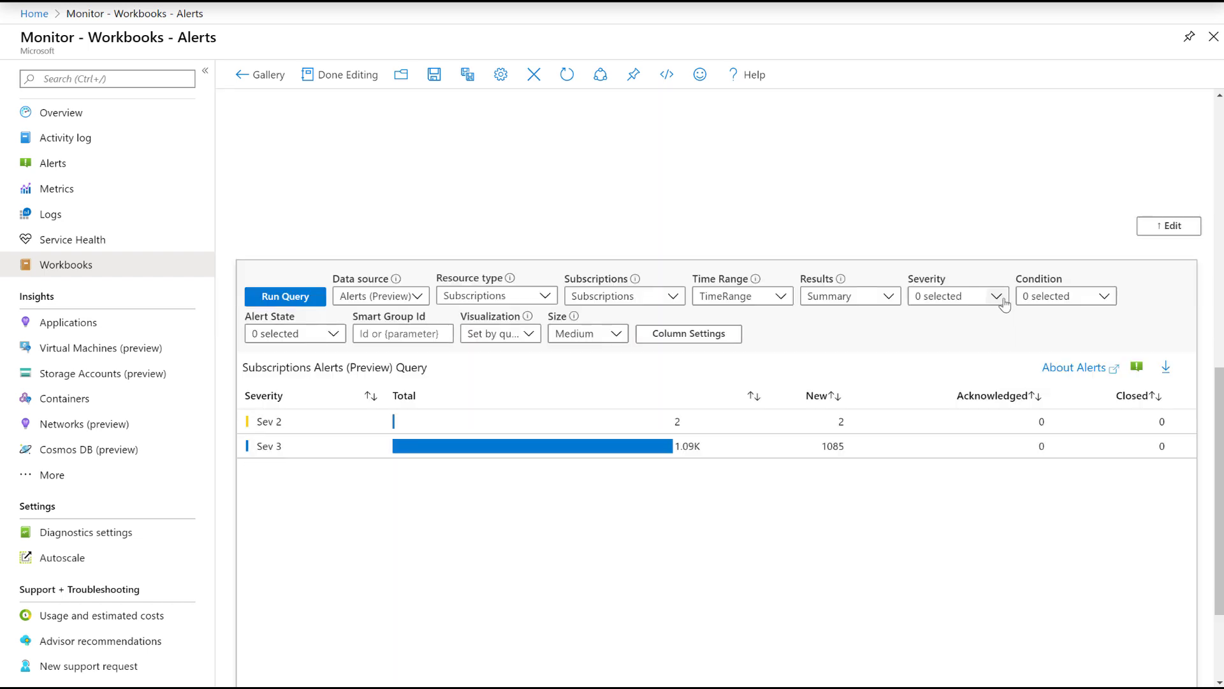
left_click(1003, 301)
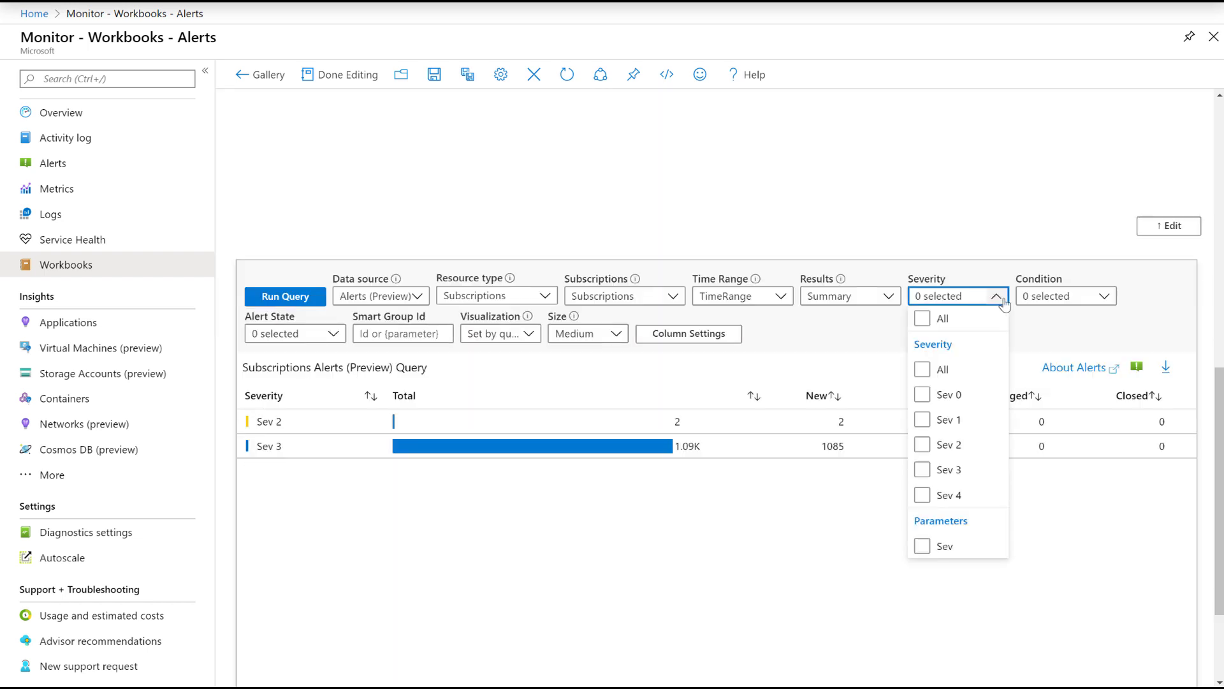
left_click(923, 547)
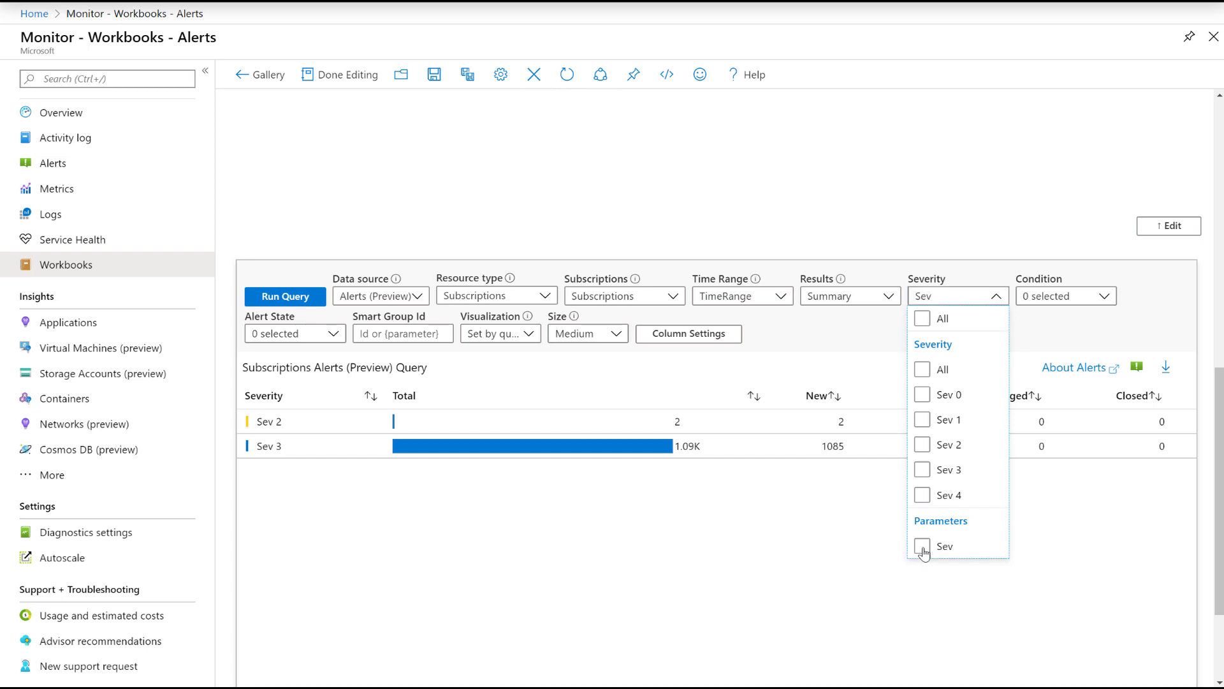
left_click(1154, 299)
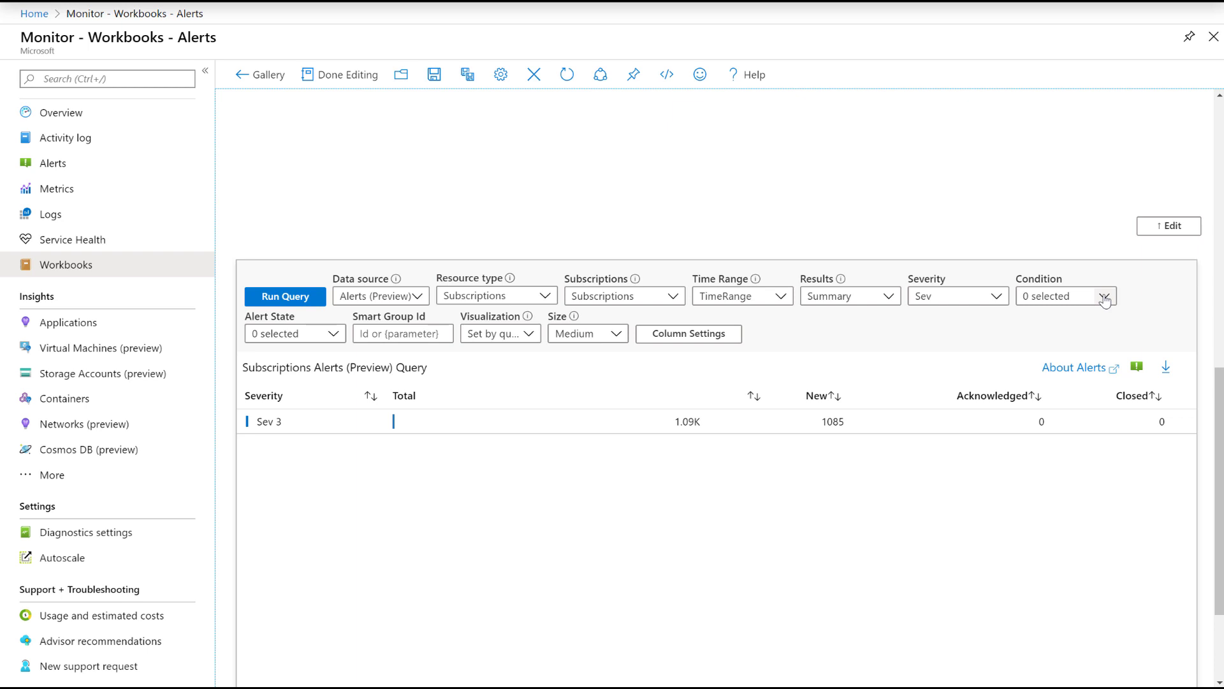
left_click(1105, 298)
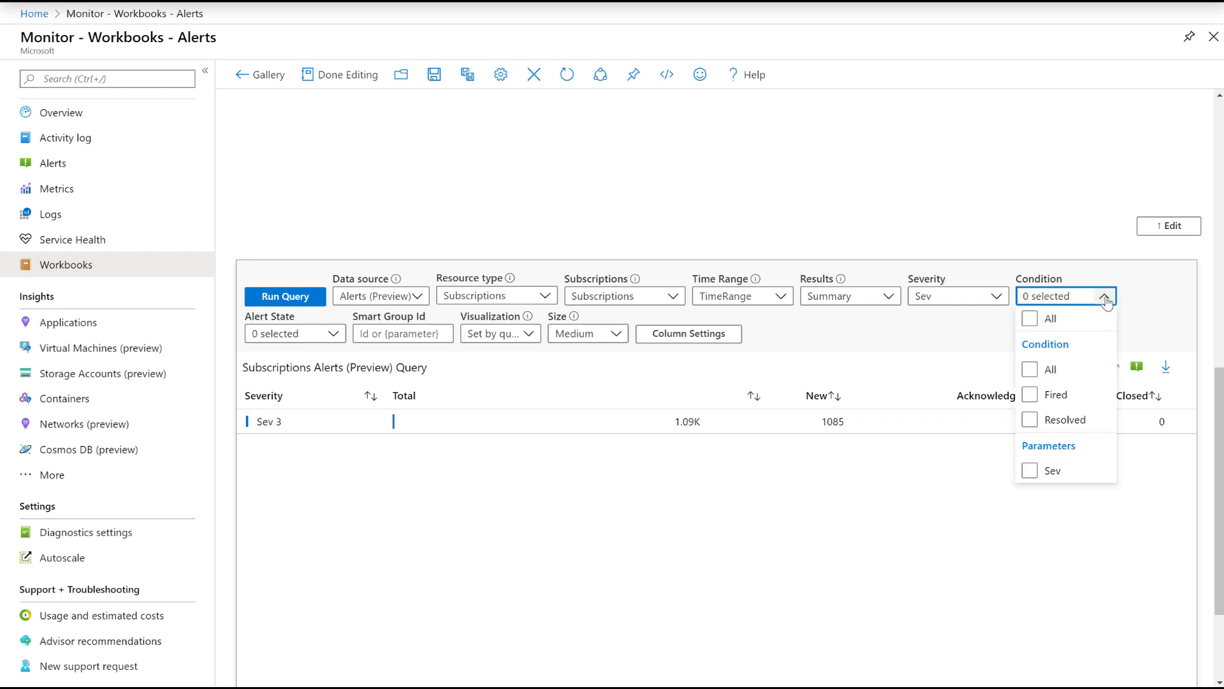
left_click(1033, 399)
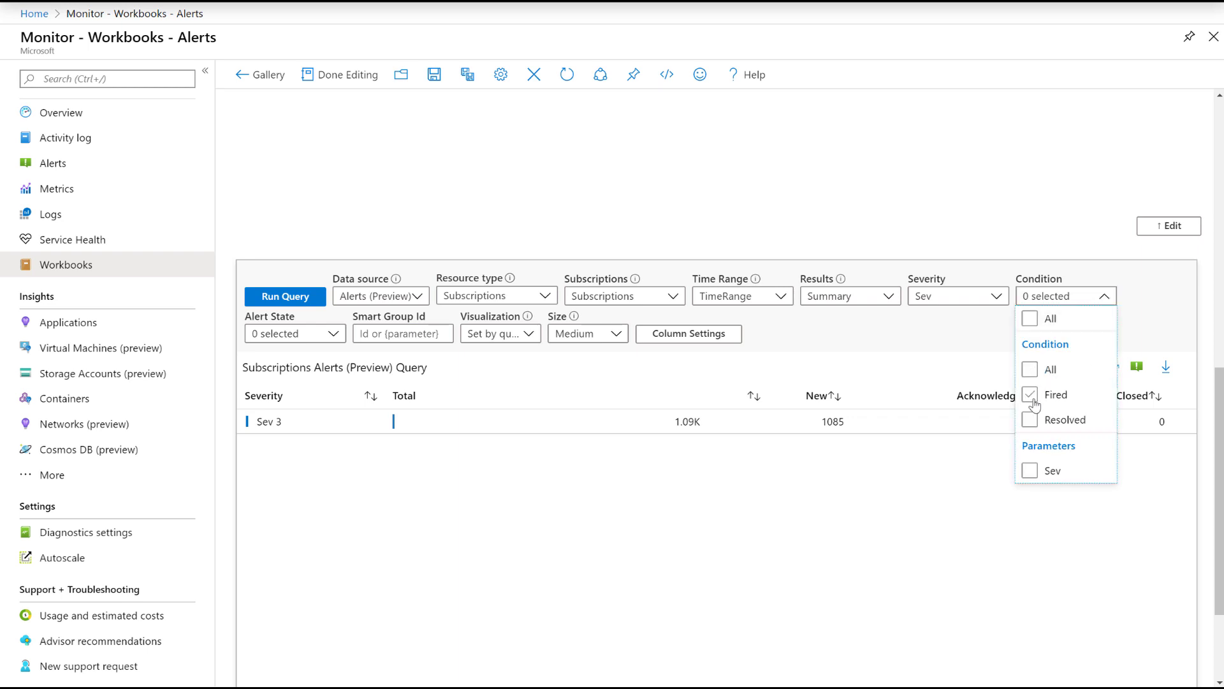
left_click(941, 378)
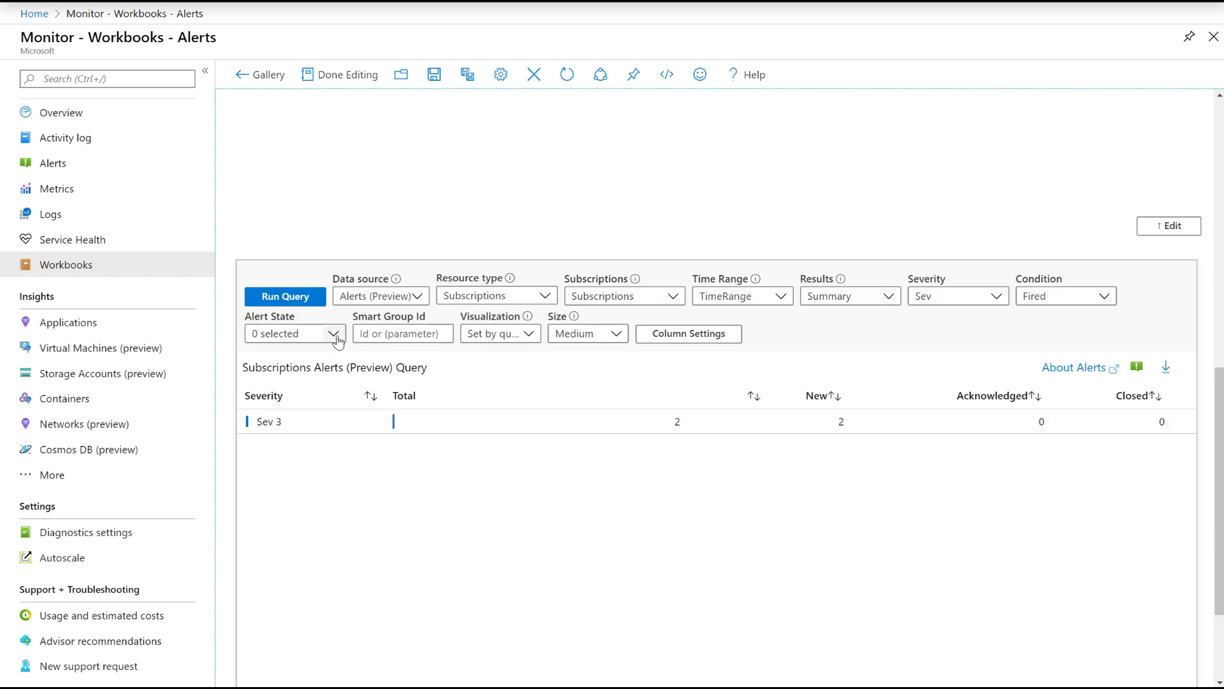
Filter the second alerts query by the New alert state, set its results to Alerts, and finish editing the query.
left_click(337, 339)
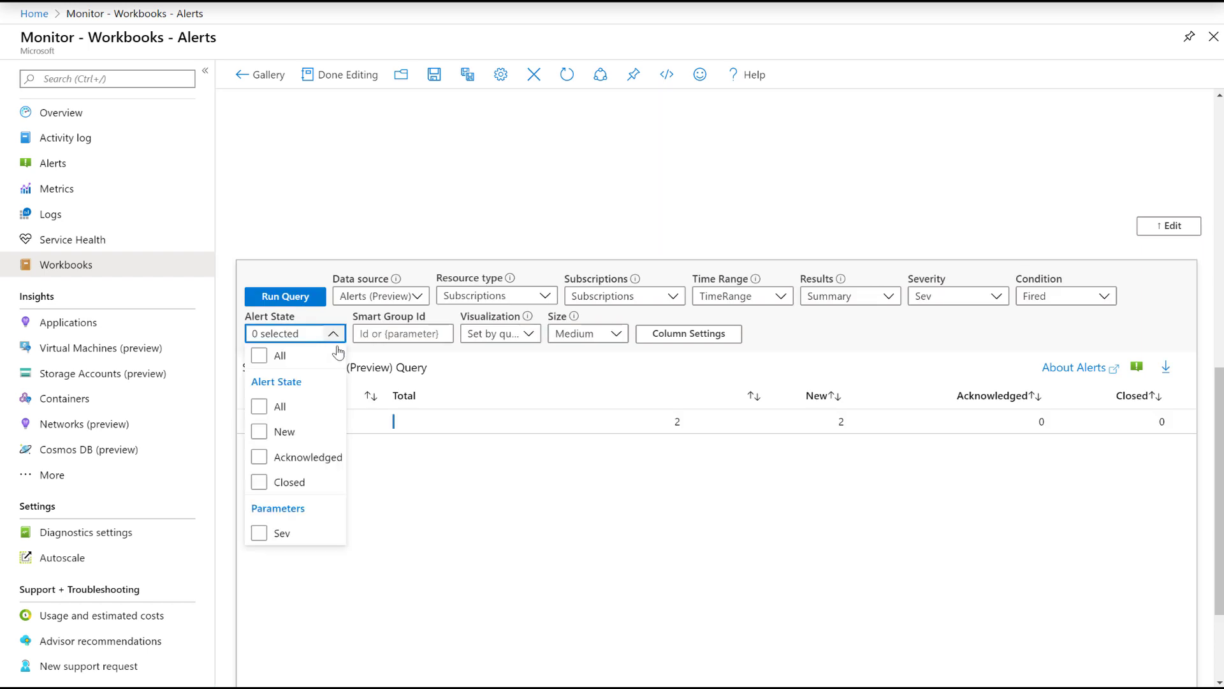
left_click(259, 432)
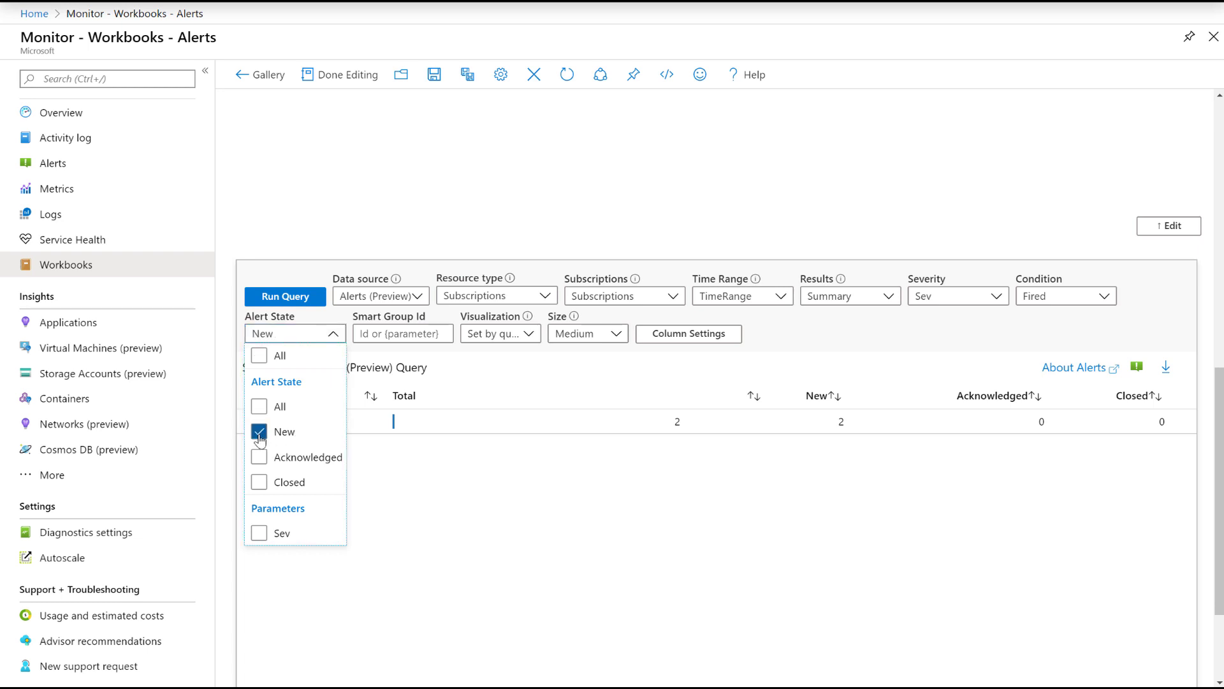
left_click(911, 338)
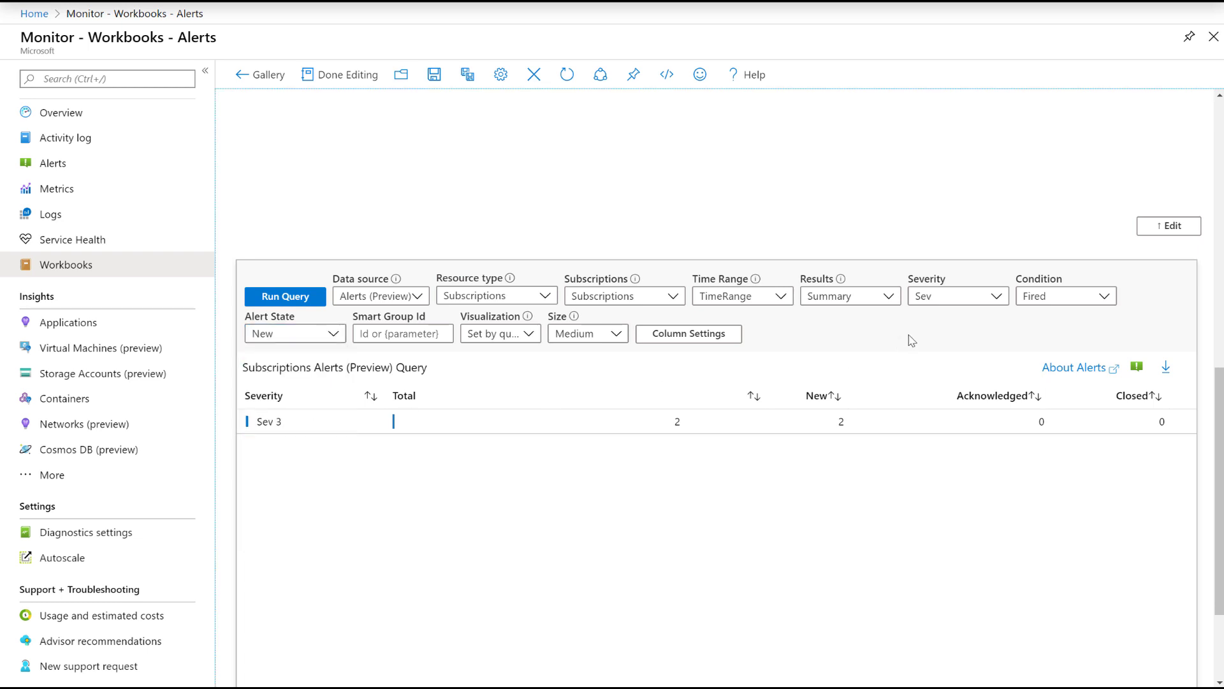
left_click(892, 300)
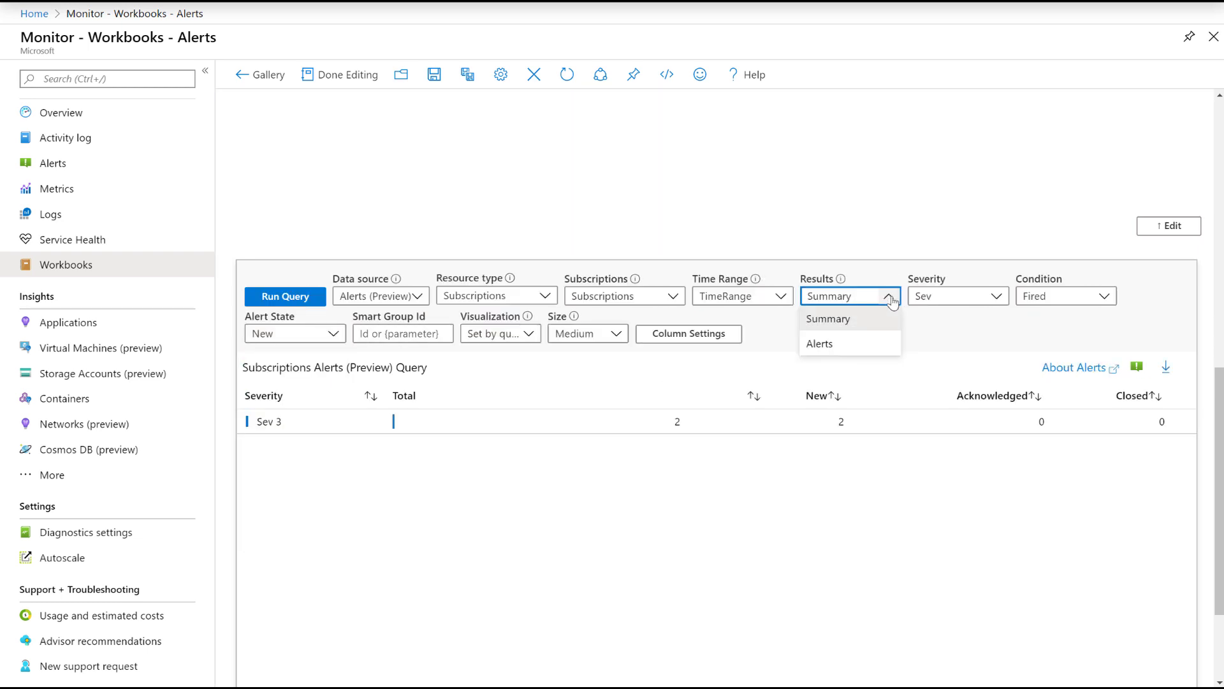
left_click(857, 345)
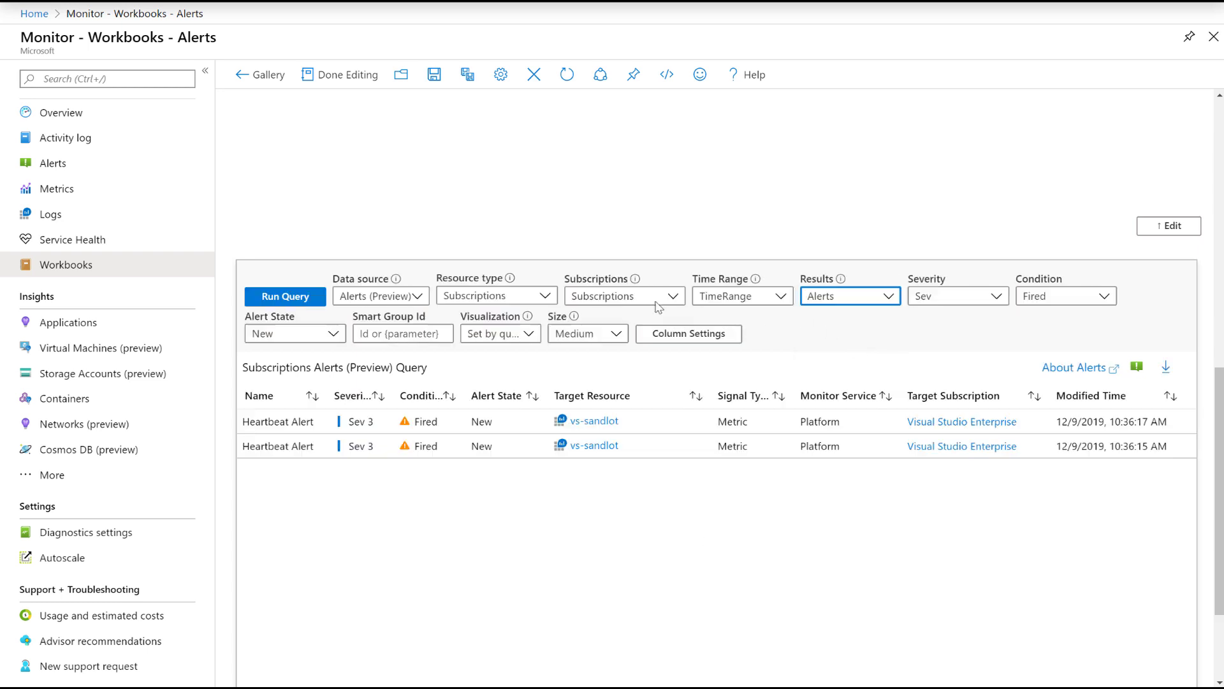
scroll(522, 295, "down", 3)
left_click(290, 570)
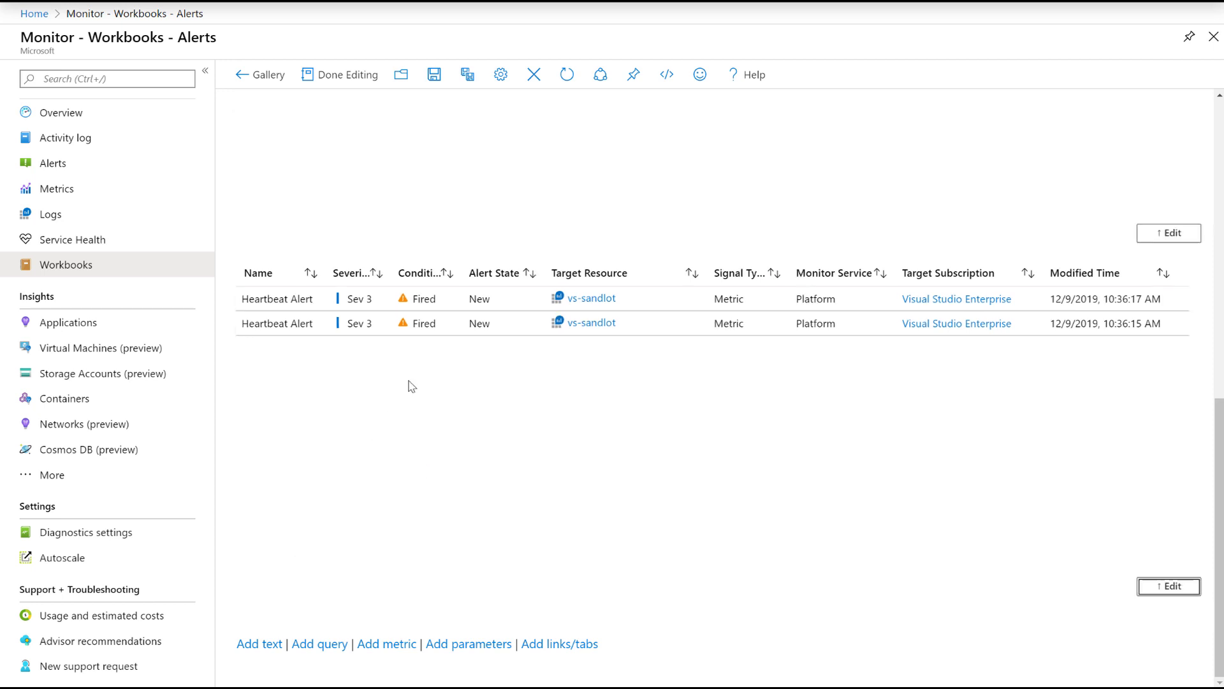
Finish editing the workbook, then select the Sev 3 and Sev 2 rows in turn to check the alerts listed for each.
left_click(340, 75)
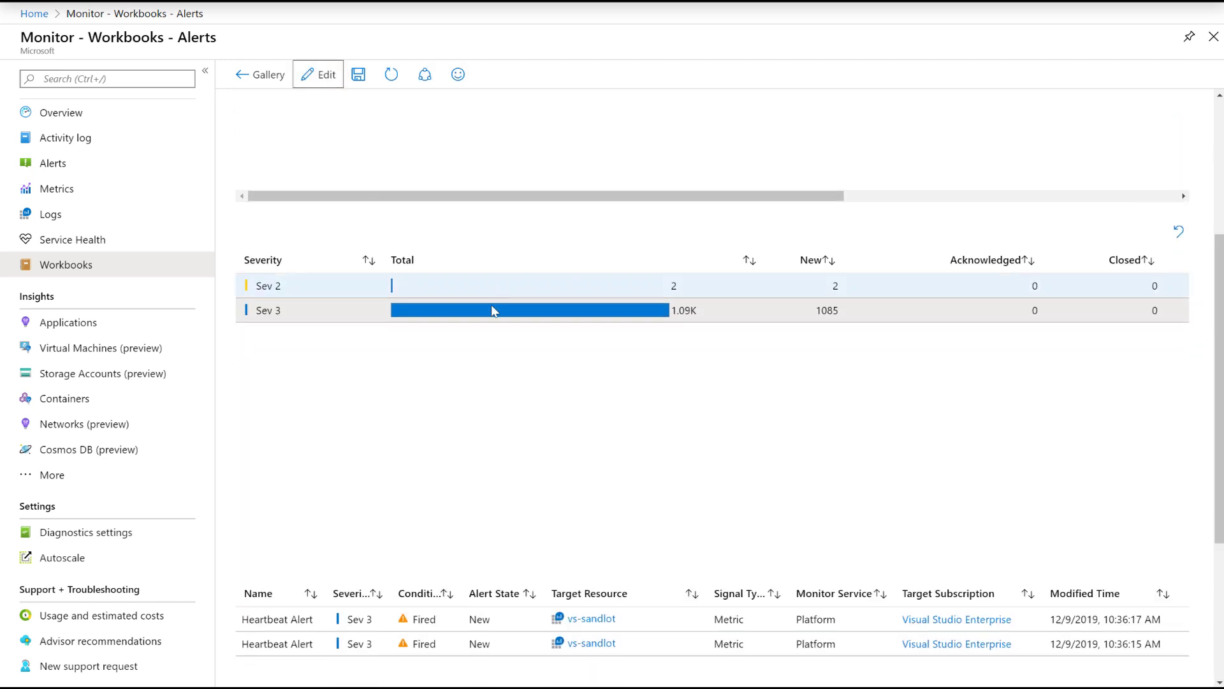
scroll(663, 401, "up", 5)
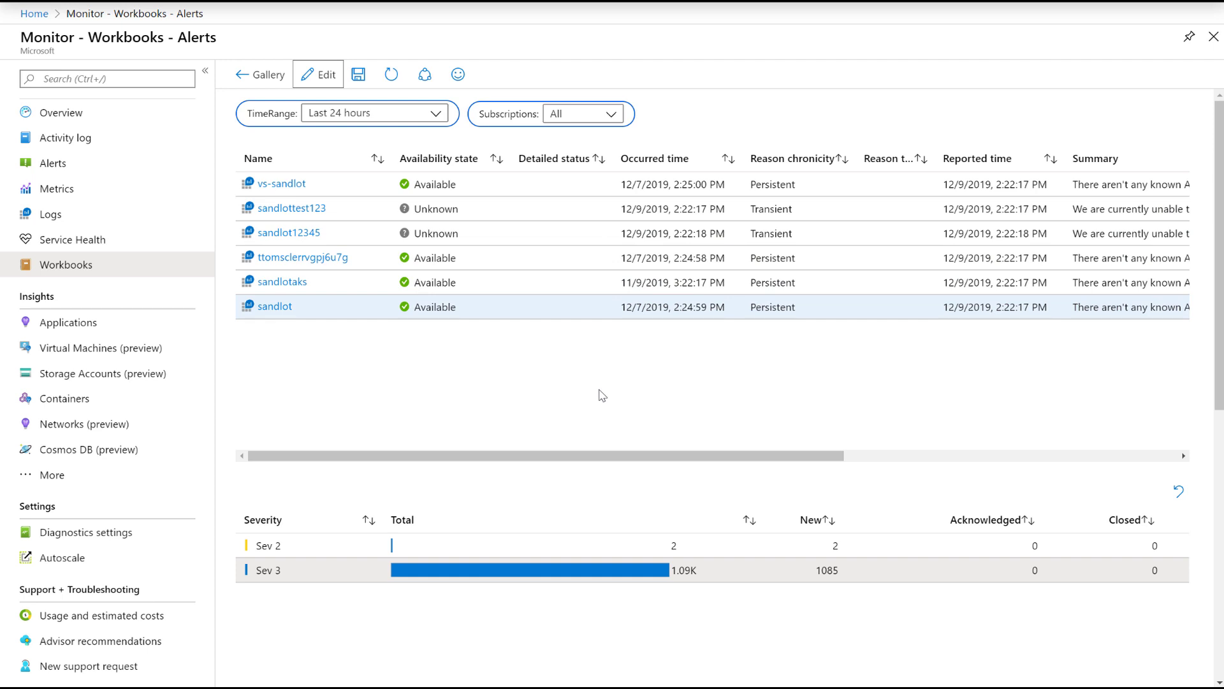
scroll(601, 357, "down", 5)
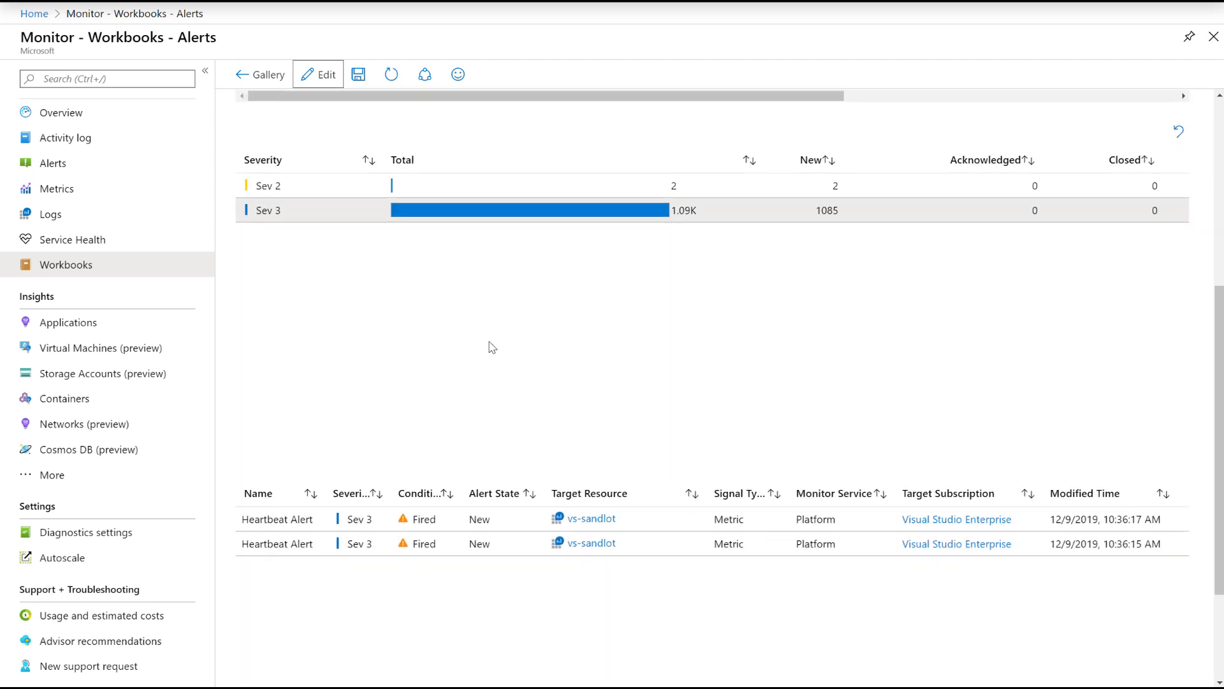
left_click(324, 217)
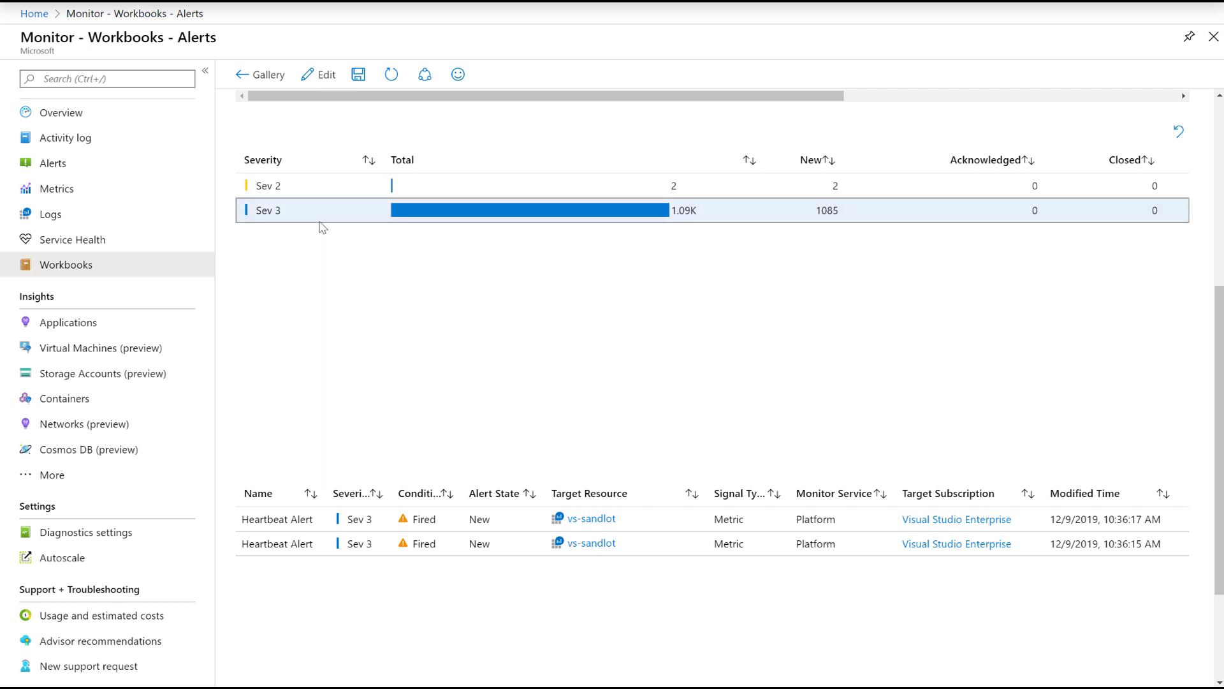
left_click(317, 191)
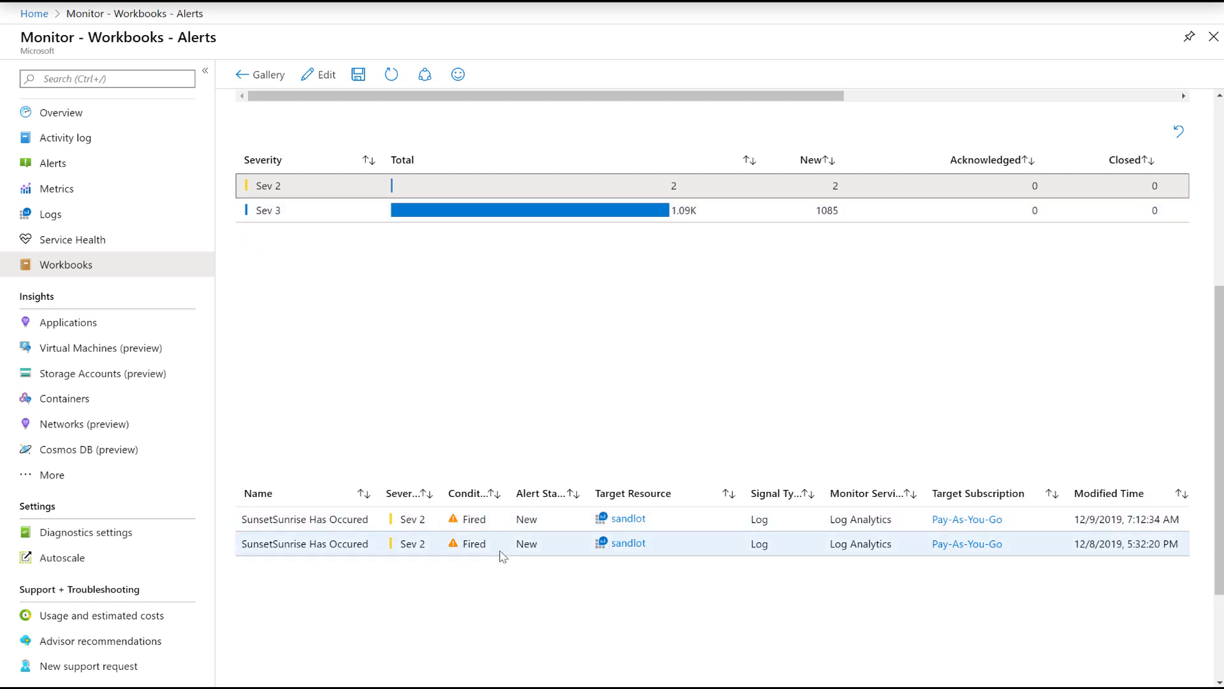
scroll(504, 595, "down", 2)
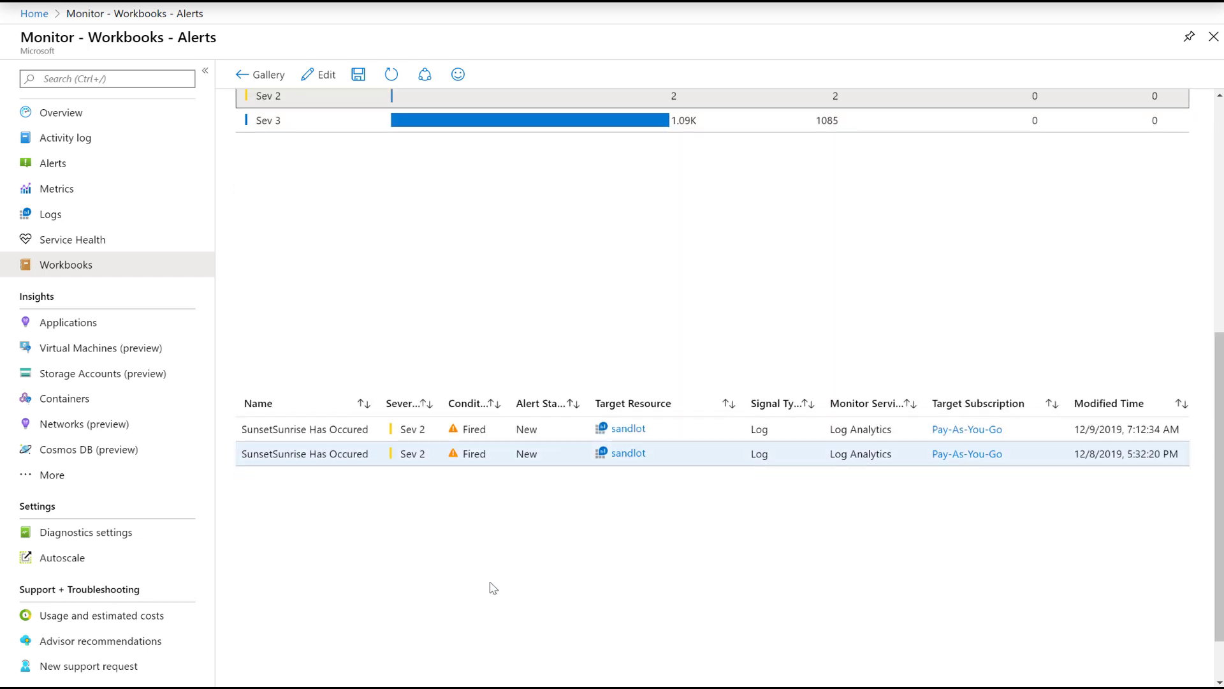
scroll(355, 289, "up", 2)
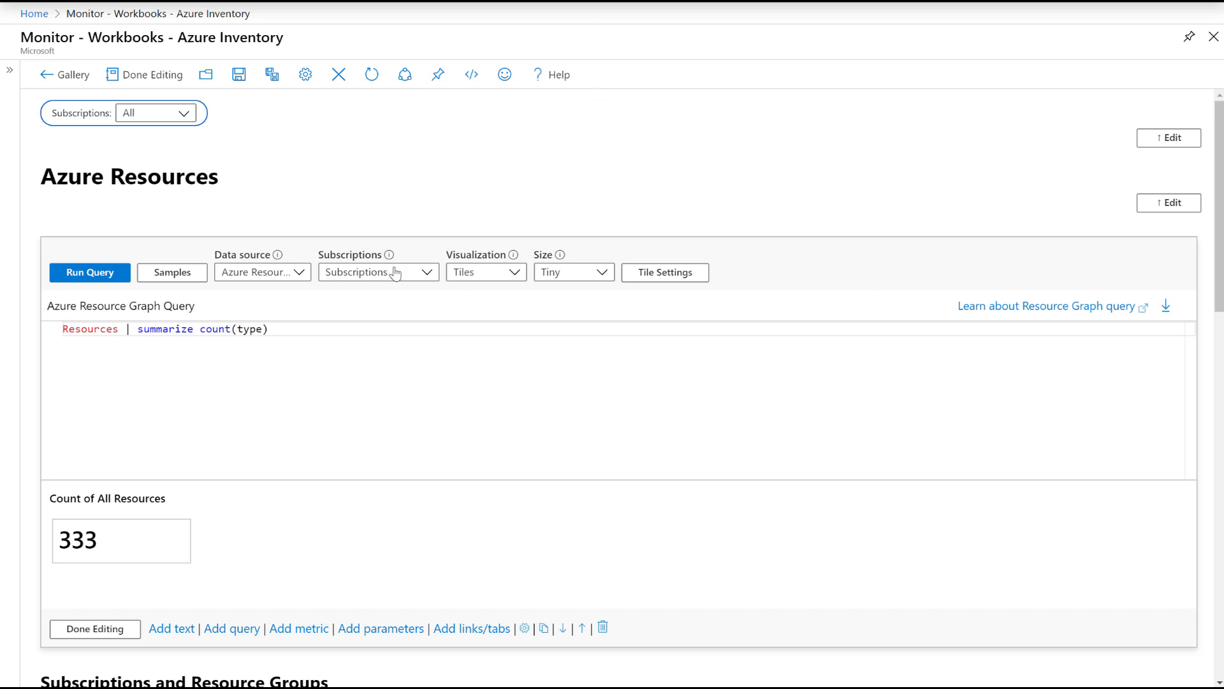
Review the Count of All Resources query's samples and the Left field in its tile settings, then close the query's editor.
left_click(174, 280)
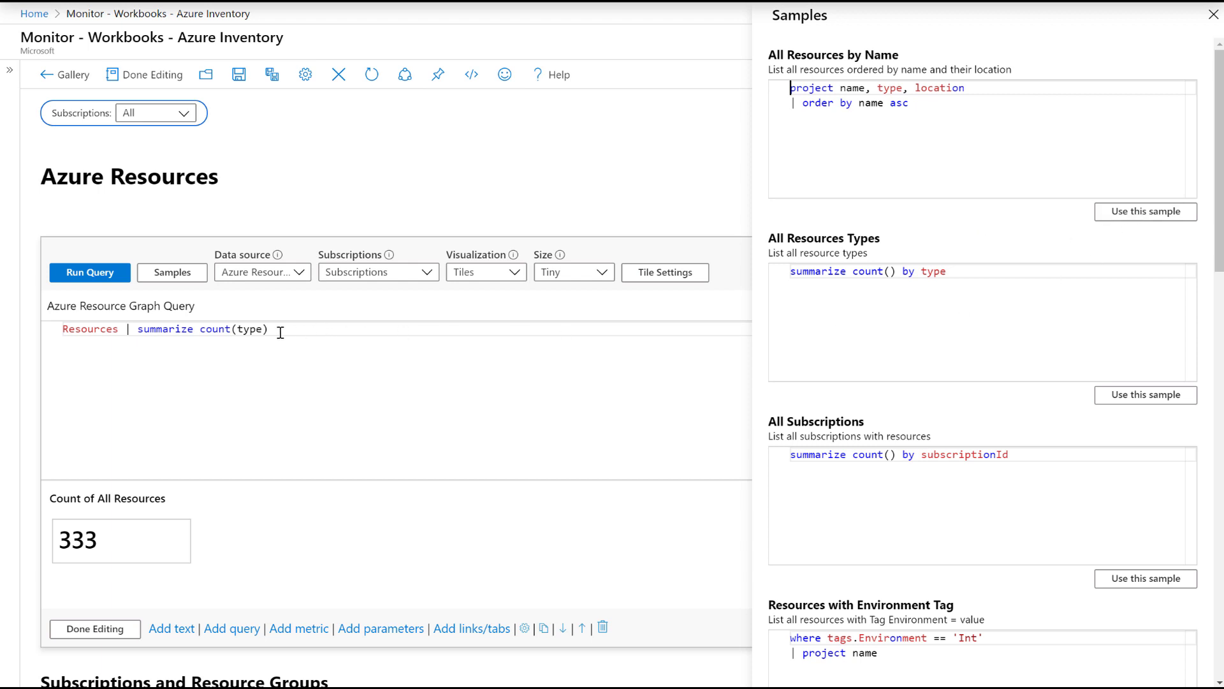
left_click(1213, 14)
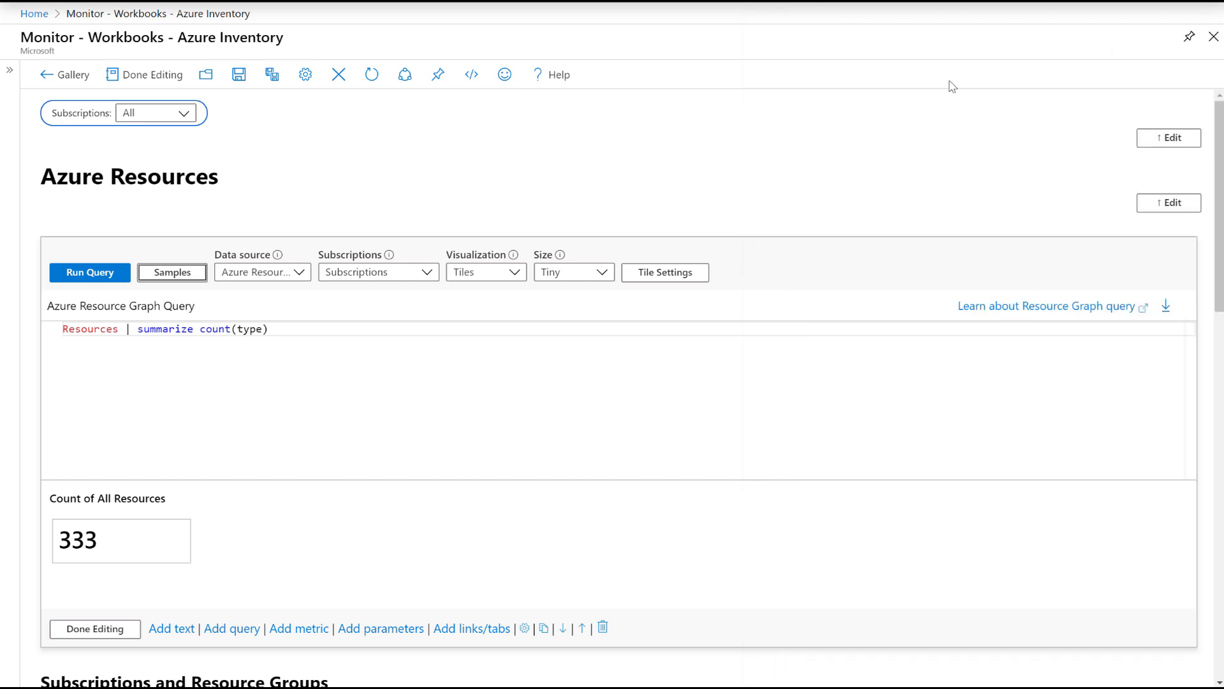
scroll(337, 309, "down", 2)
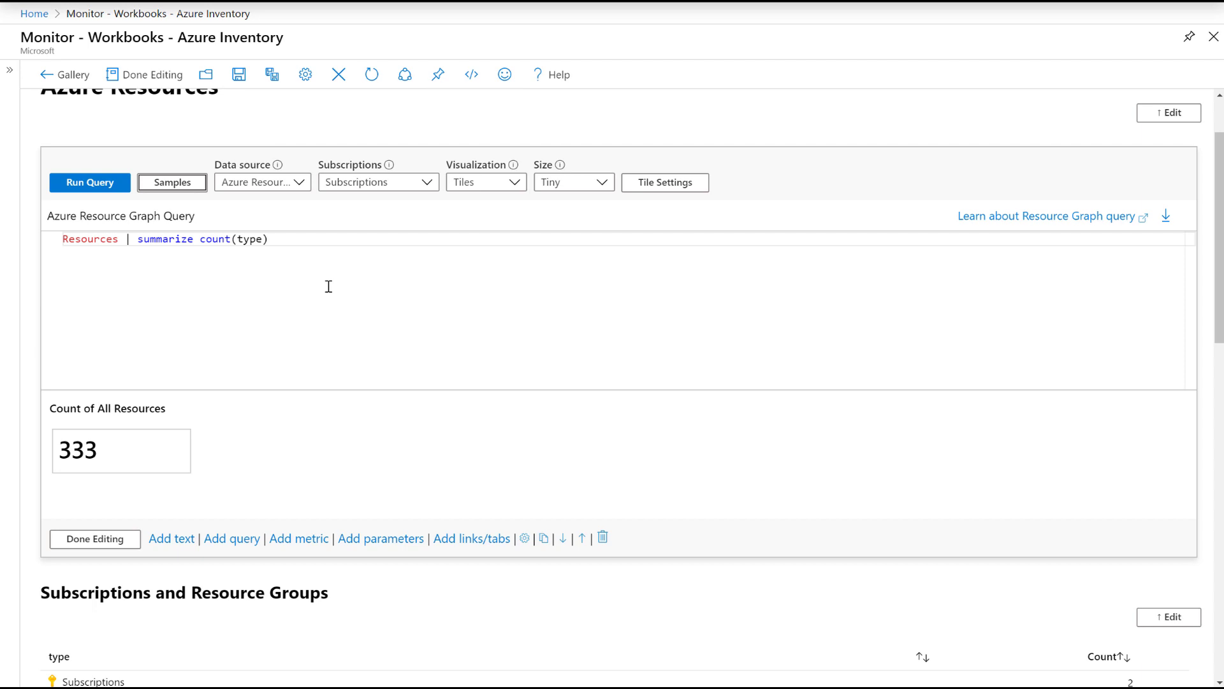
left_click(655, 190)
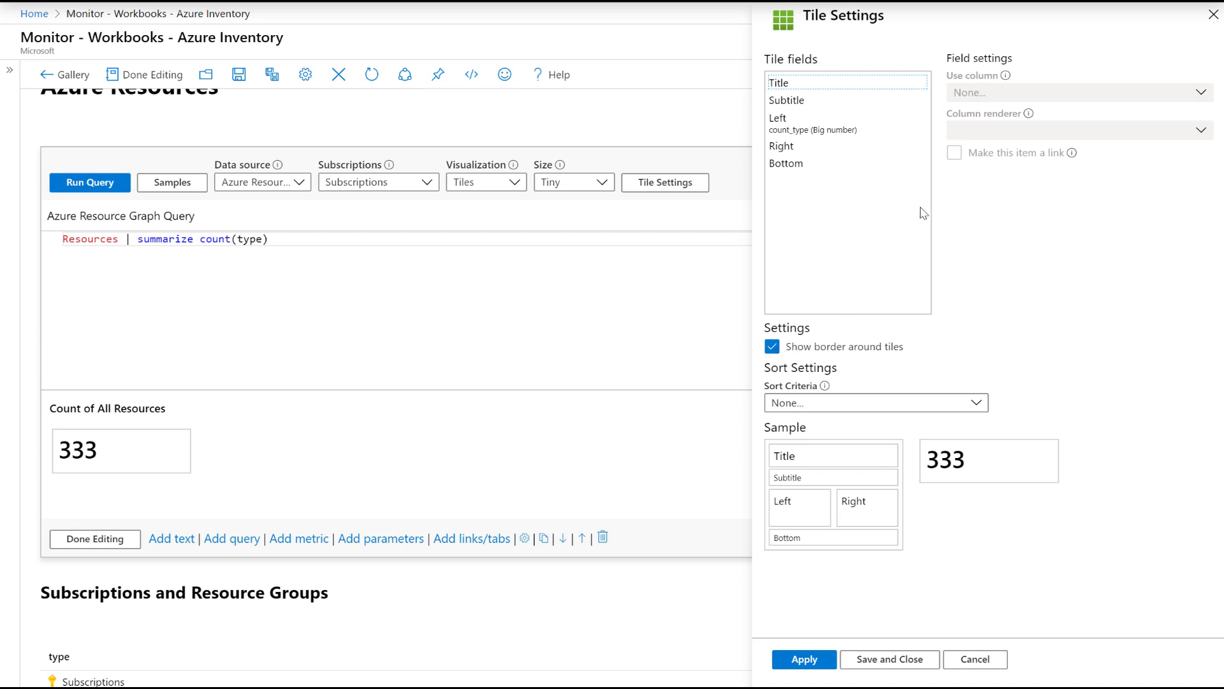
left_click(824, 121)
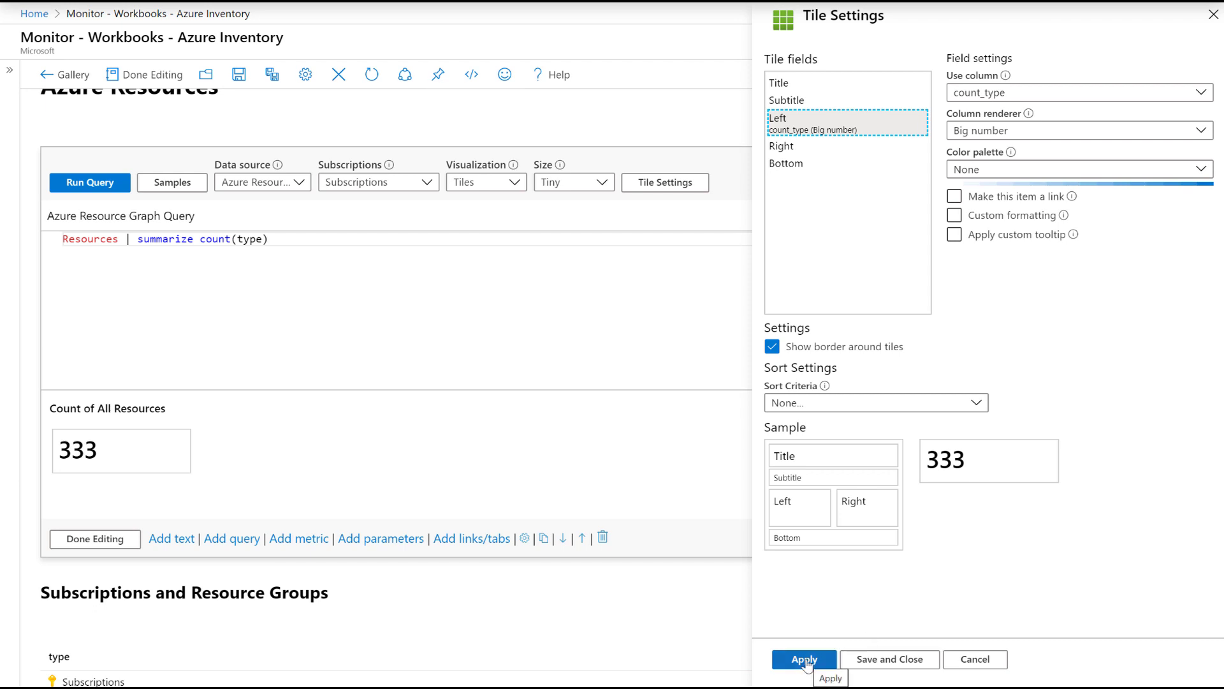
left_click(961, 664)
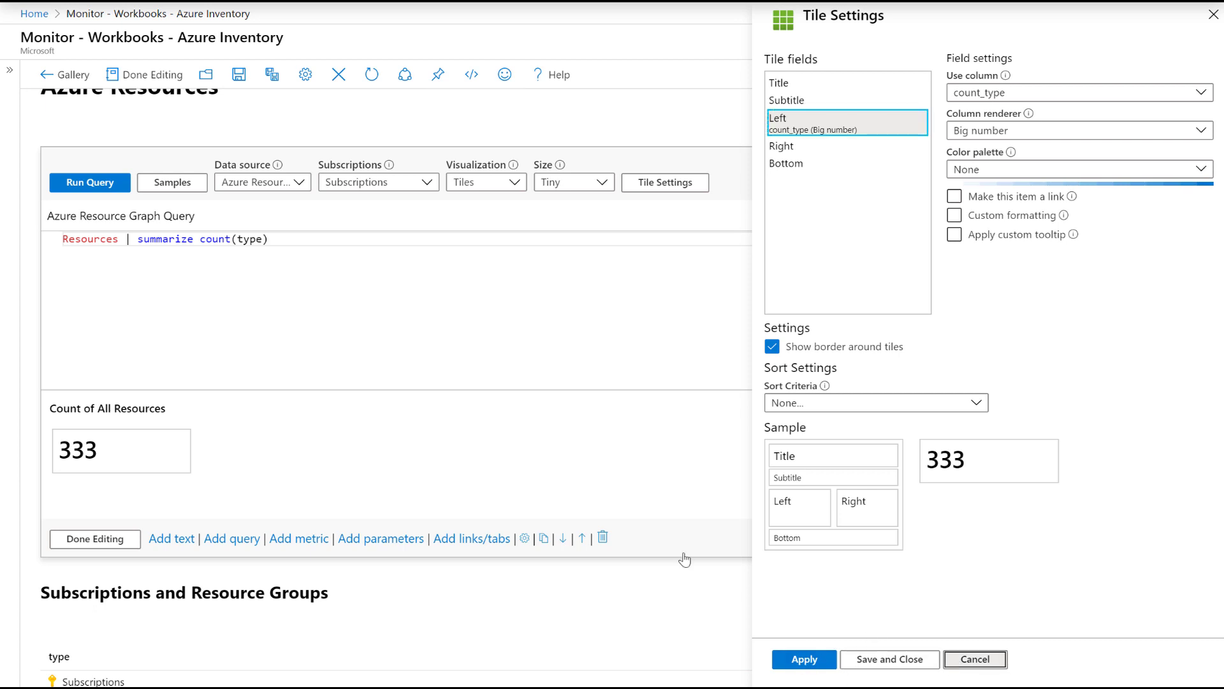
left_click(90, 539)
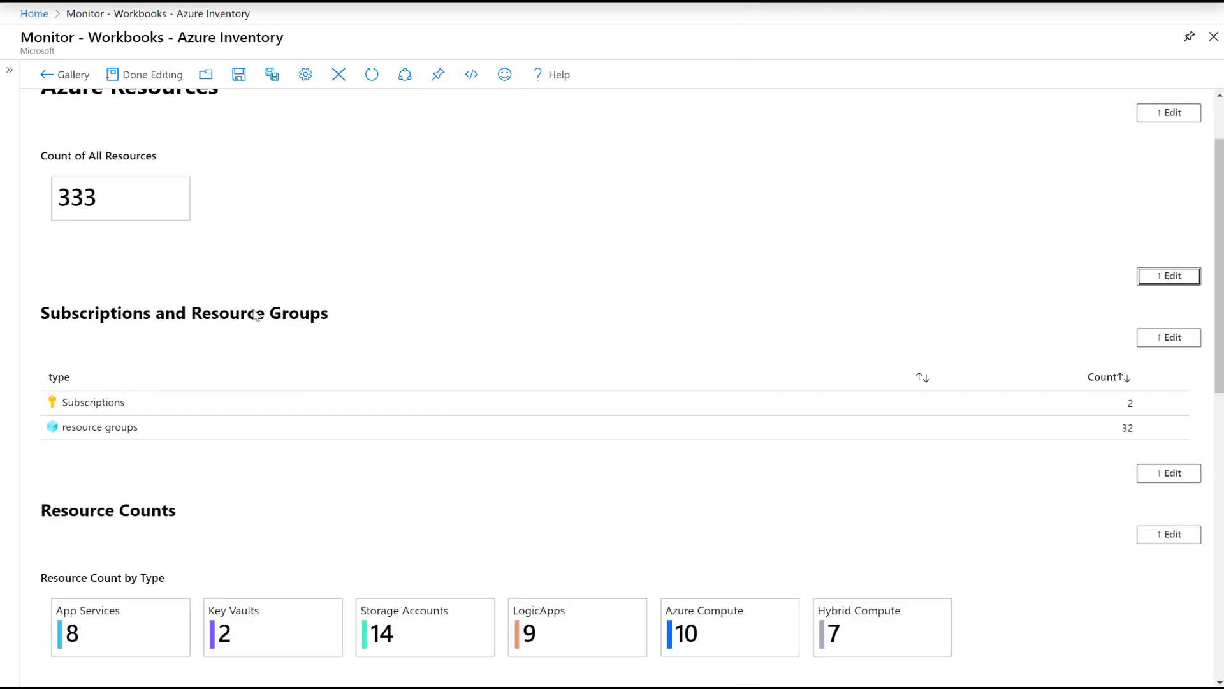
Open the Subscriptions and Resource Groups query, review its code and visualization choices, and close its editor.
scroll(490, 252, "down", 1)
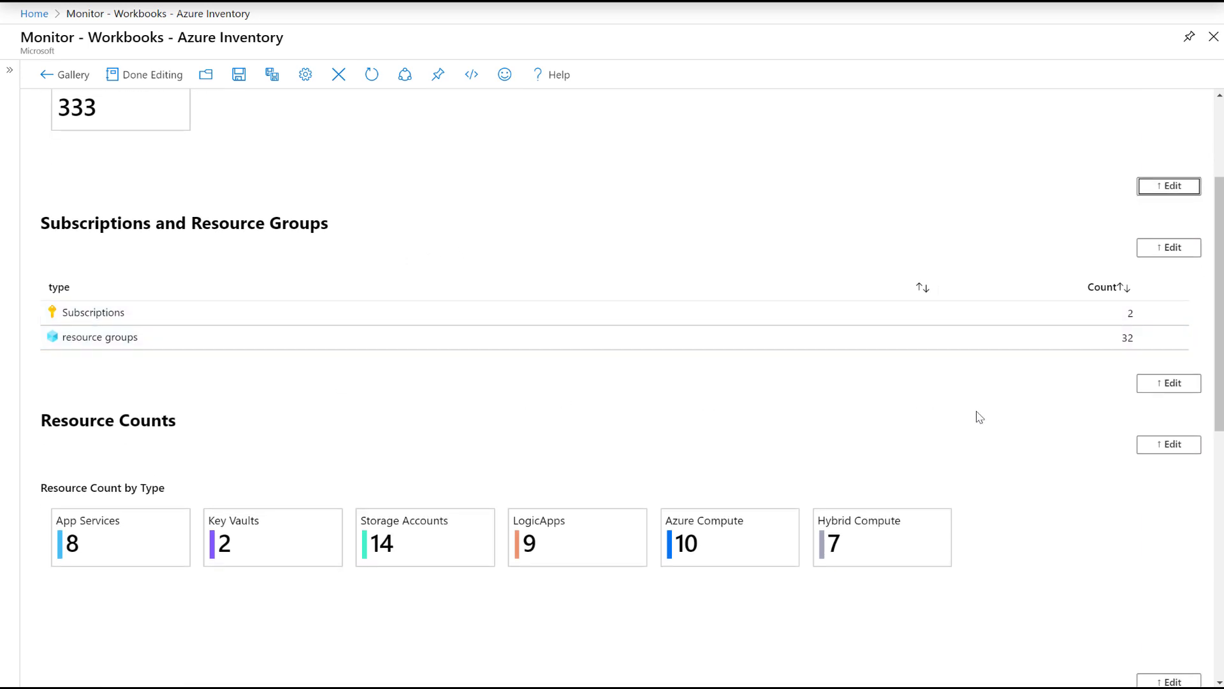
left_click(1170, 384)
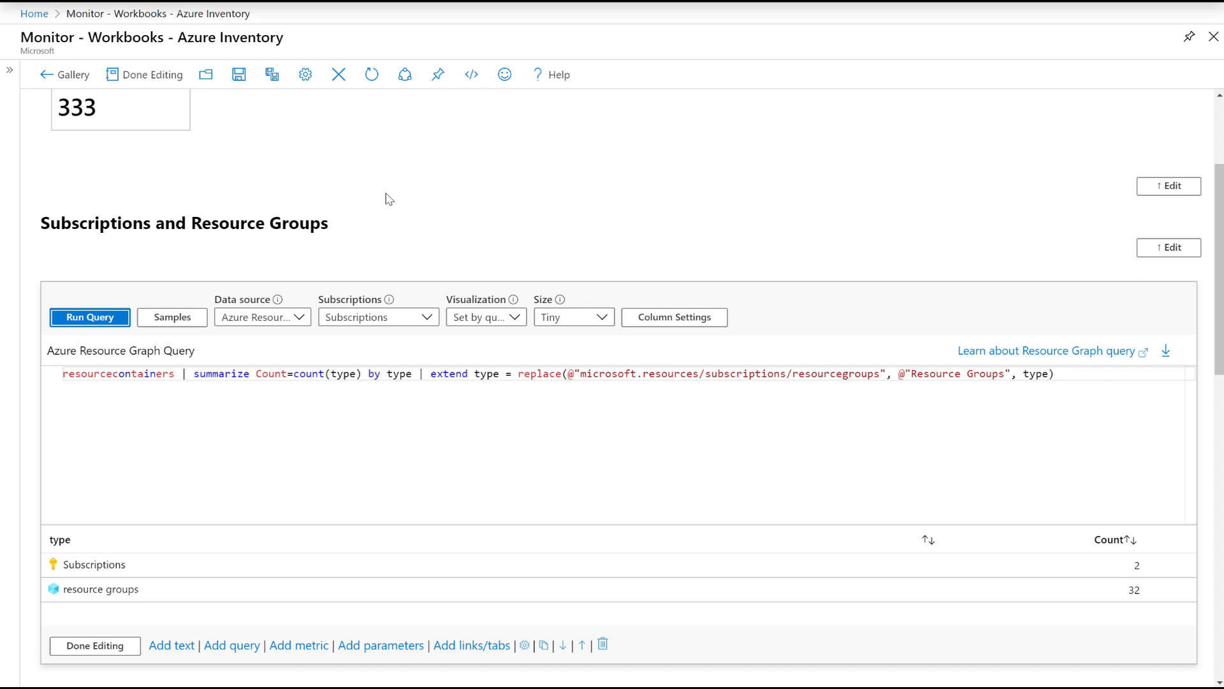
scroll(555, 194, "down", 2)
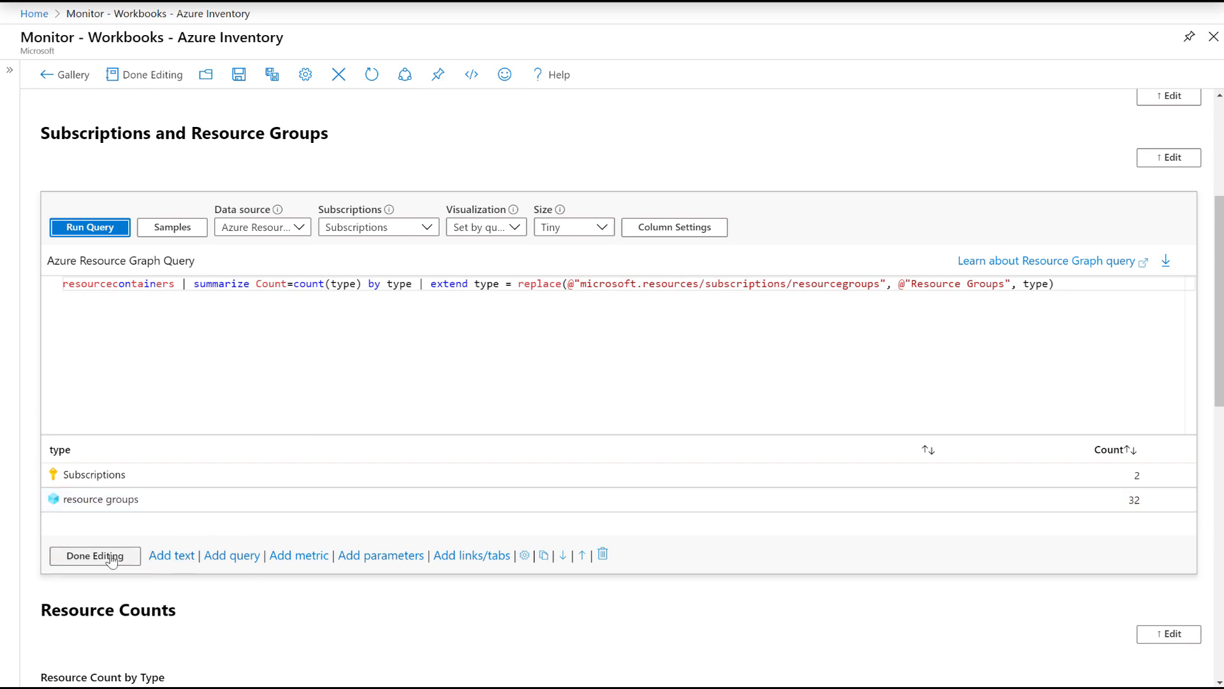
left_click(509, 233)
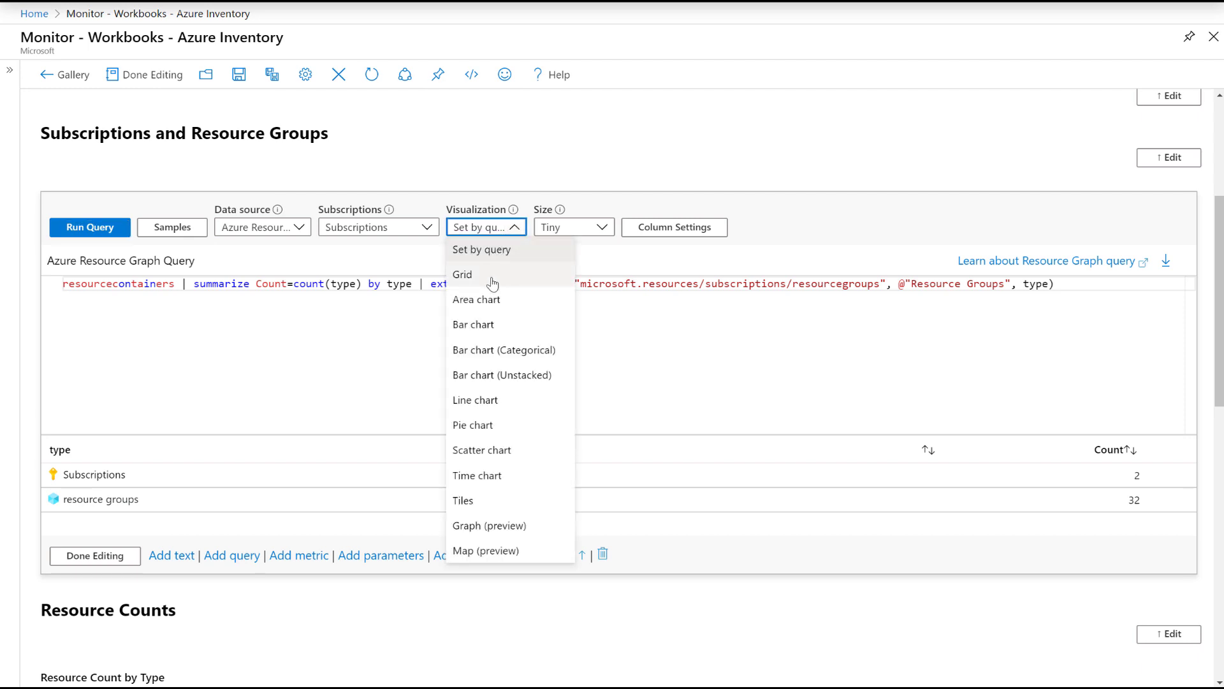
left_click(803, 227)
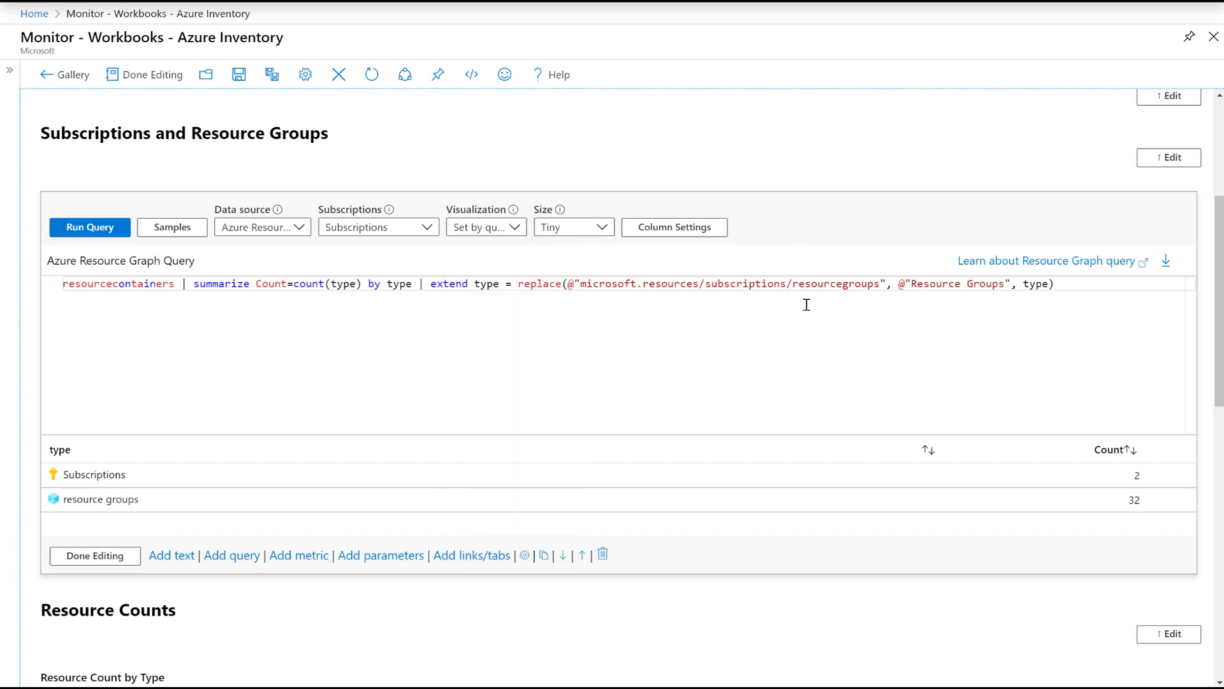
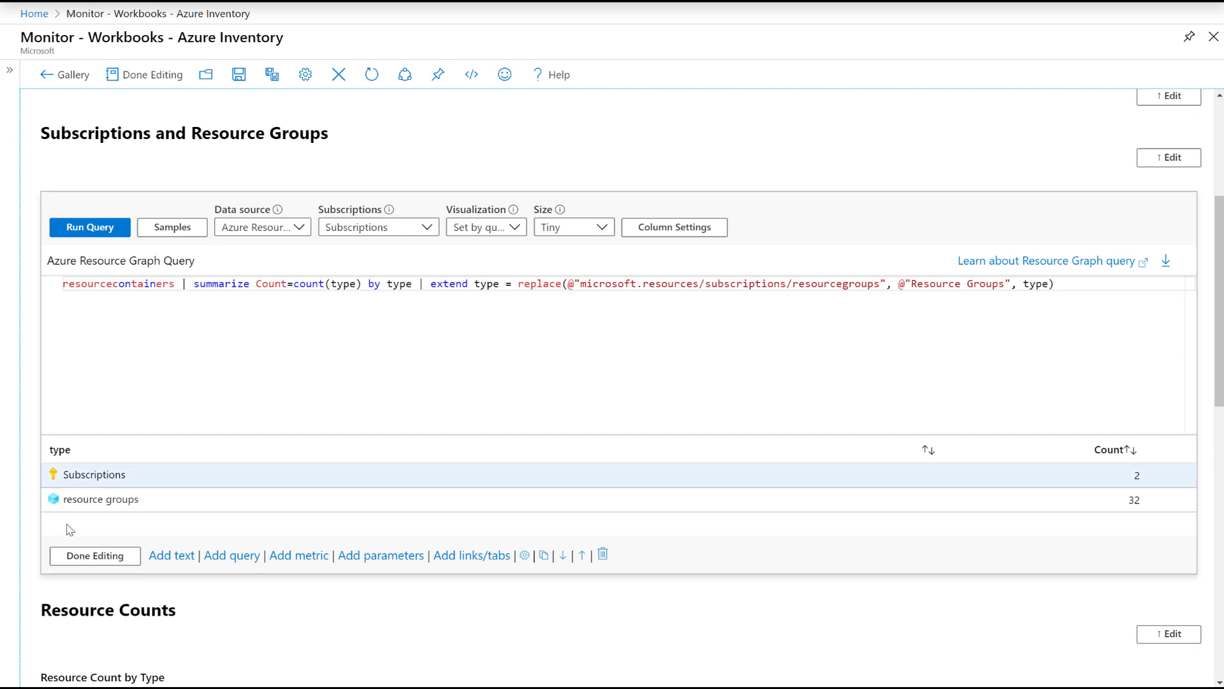
left_click(92, 560)
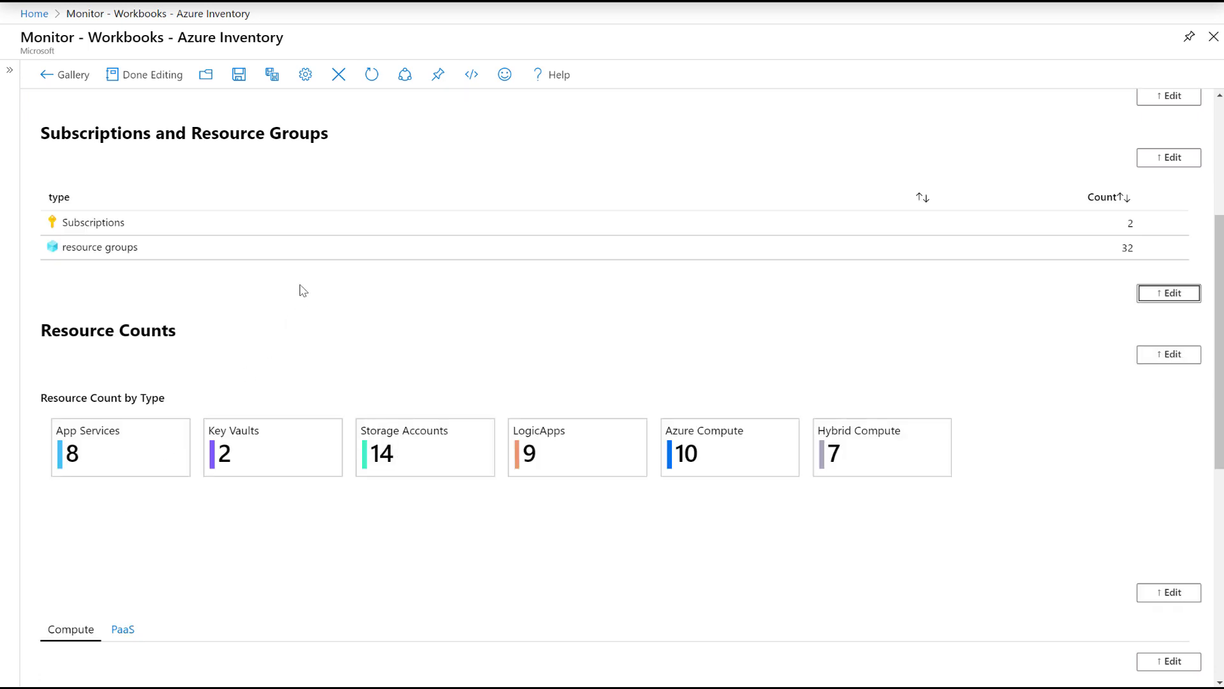
Open the Resource Count by Type query, enlarge its code area to review the full query, and close its editor.
scroll(318, 272, "down", 1)
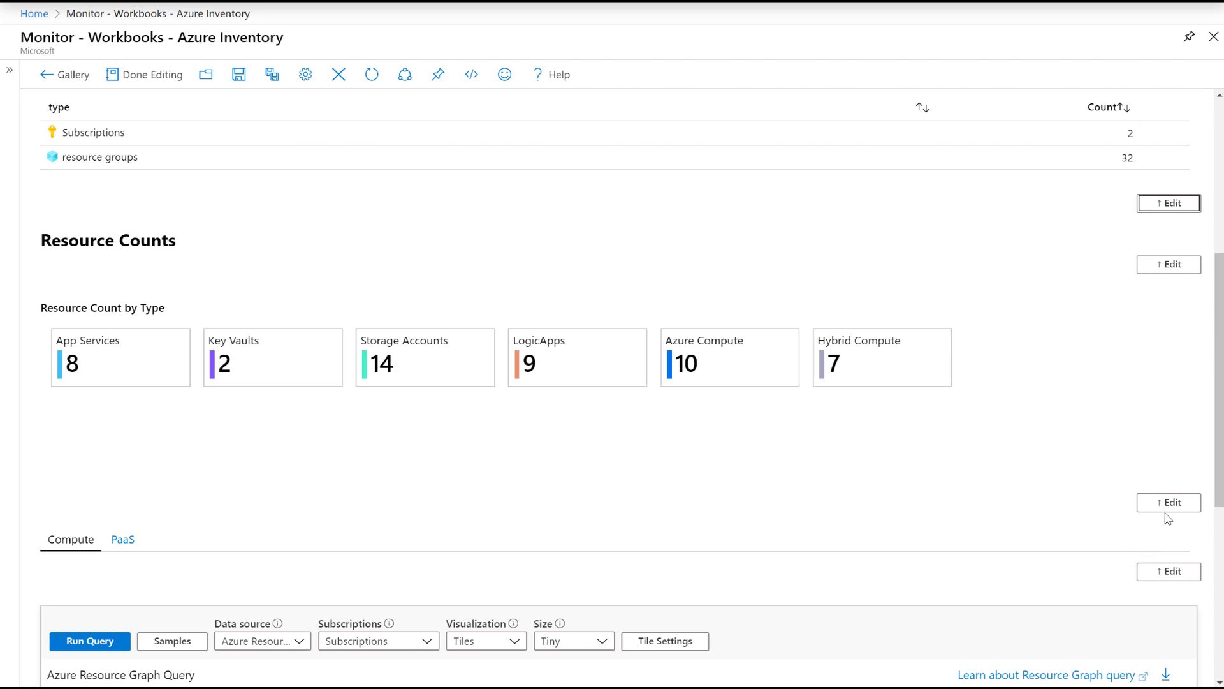
left_click(1169, 507)
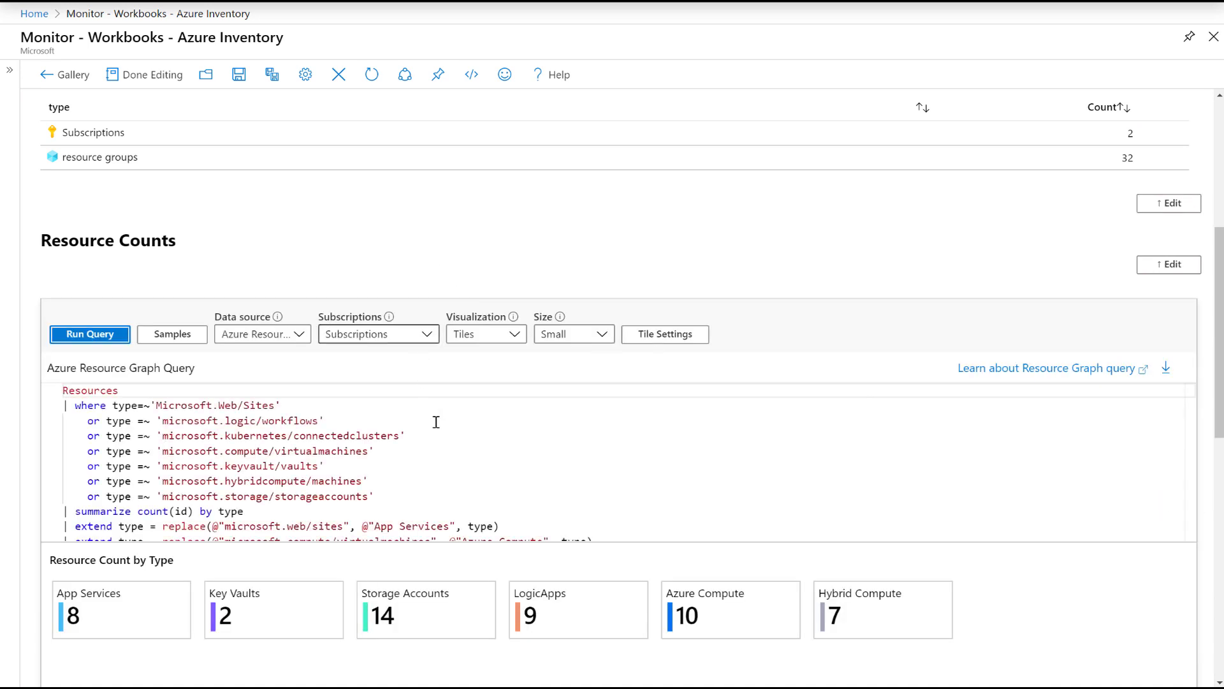
scroll(584, 248, "down", 3)
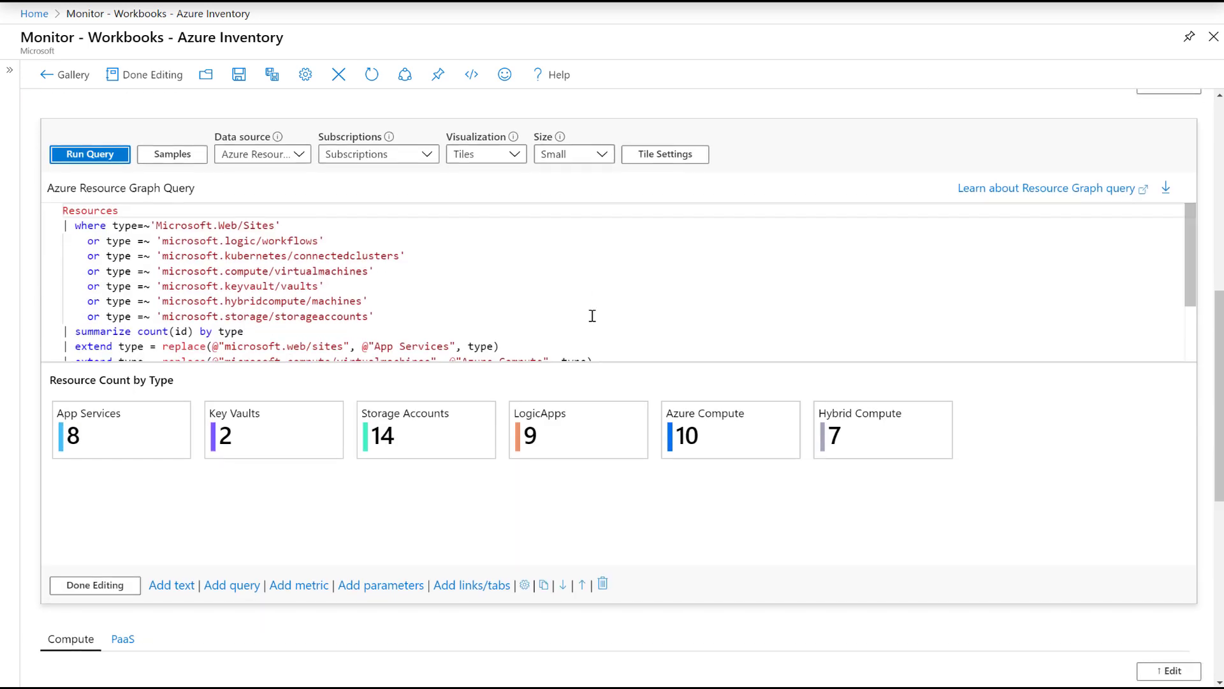
left_click_drag(626, 360, 635, 483)
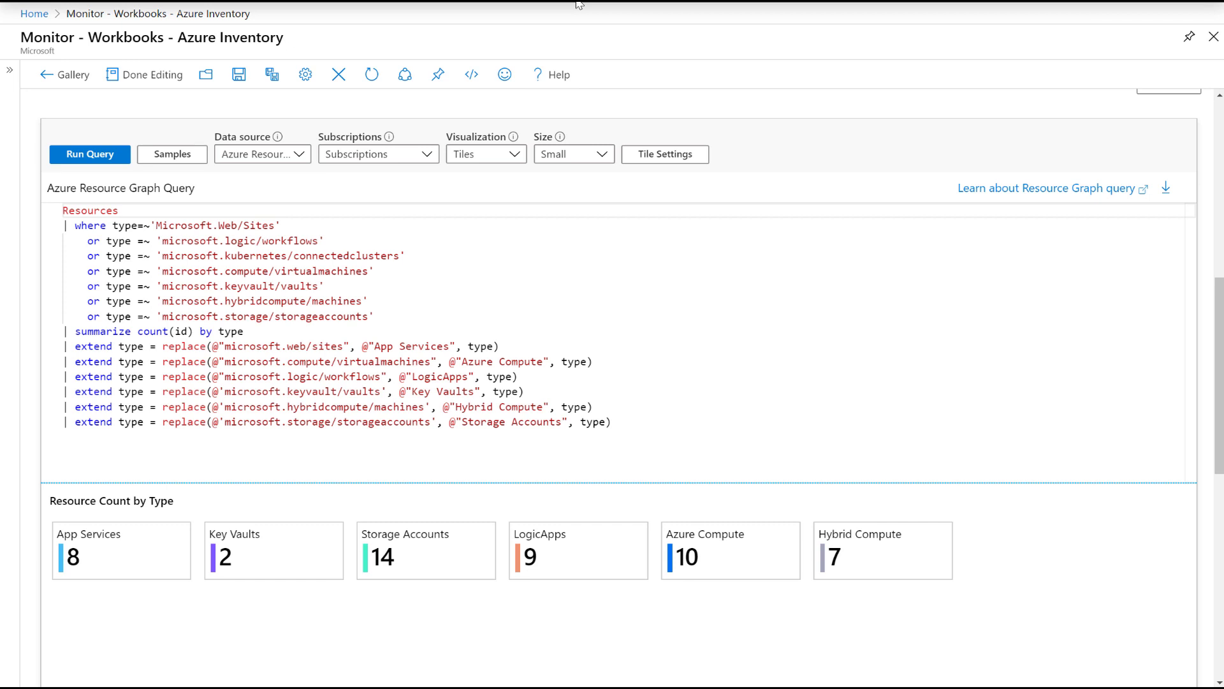
scroll(279, 211, "down", 8)
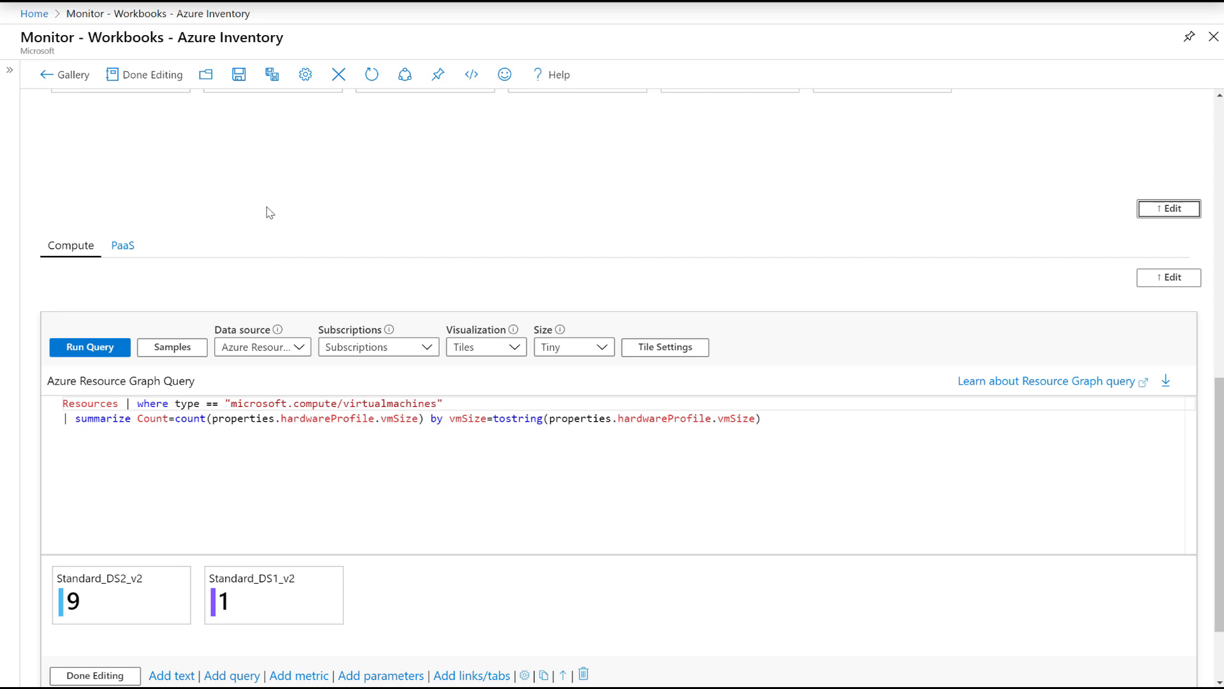
Inspect how the Compute and PaaS tabs are configured, and open the advanced settings of the virtual machine size query below them.
key("Return")
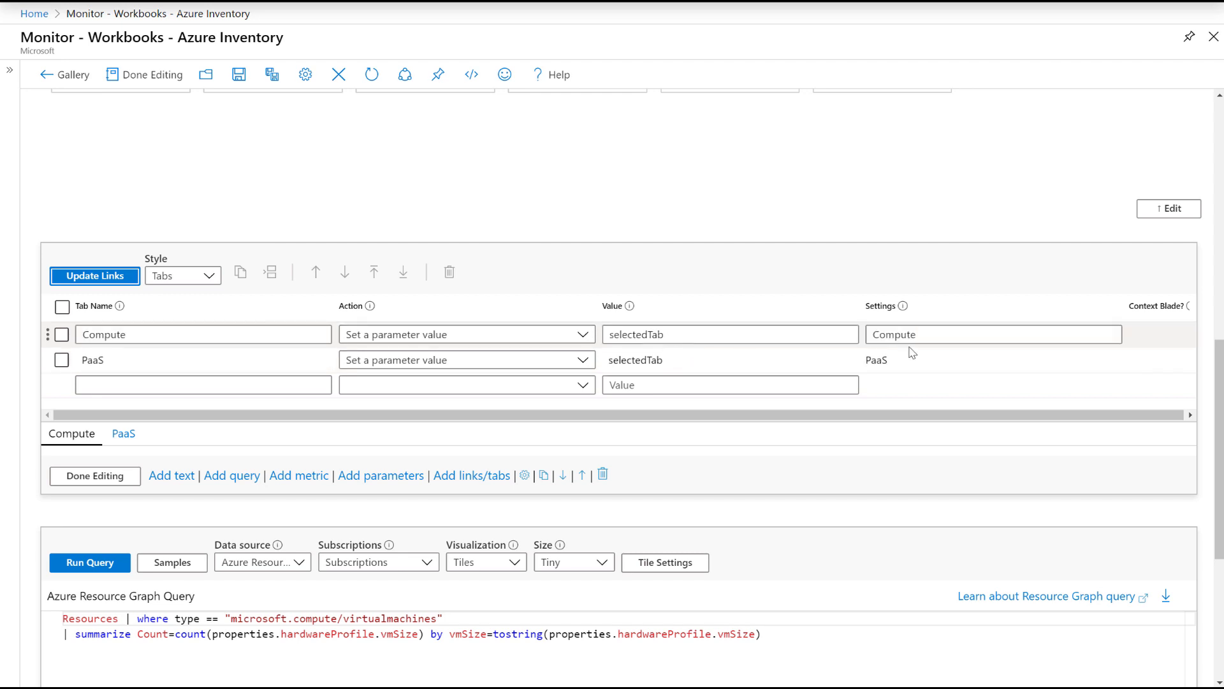
scroll(656, 309, "down", 4)
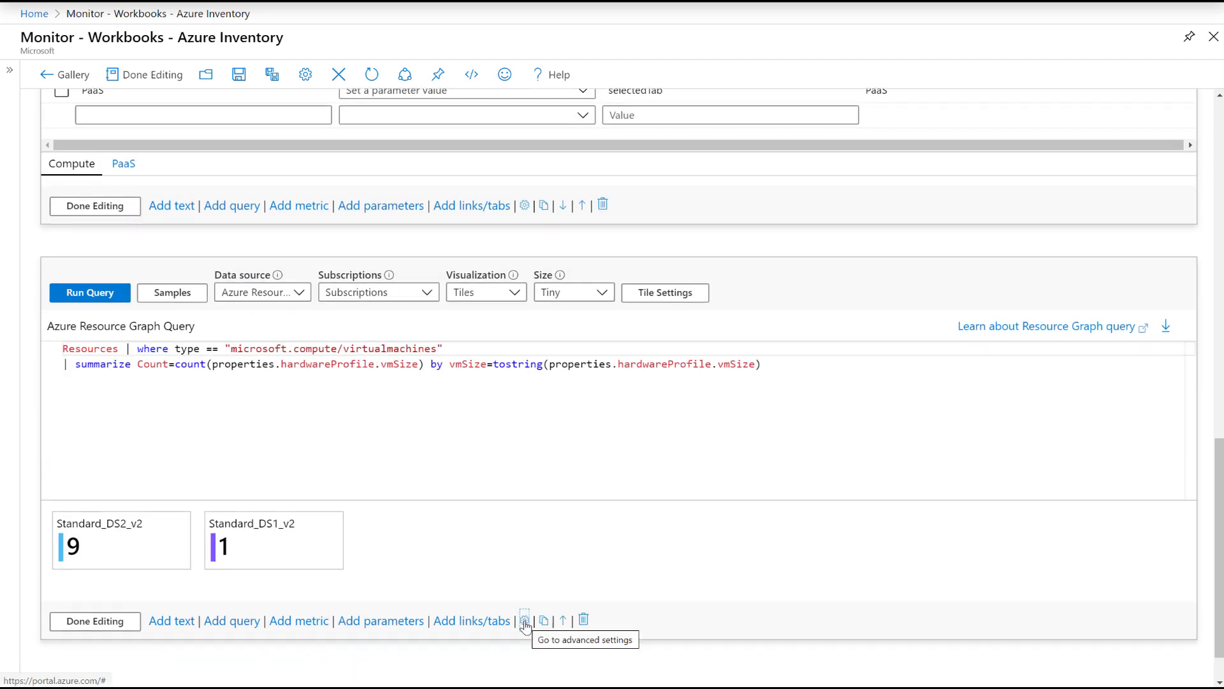
left_click(525, 620)
left_click(68, 311)
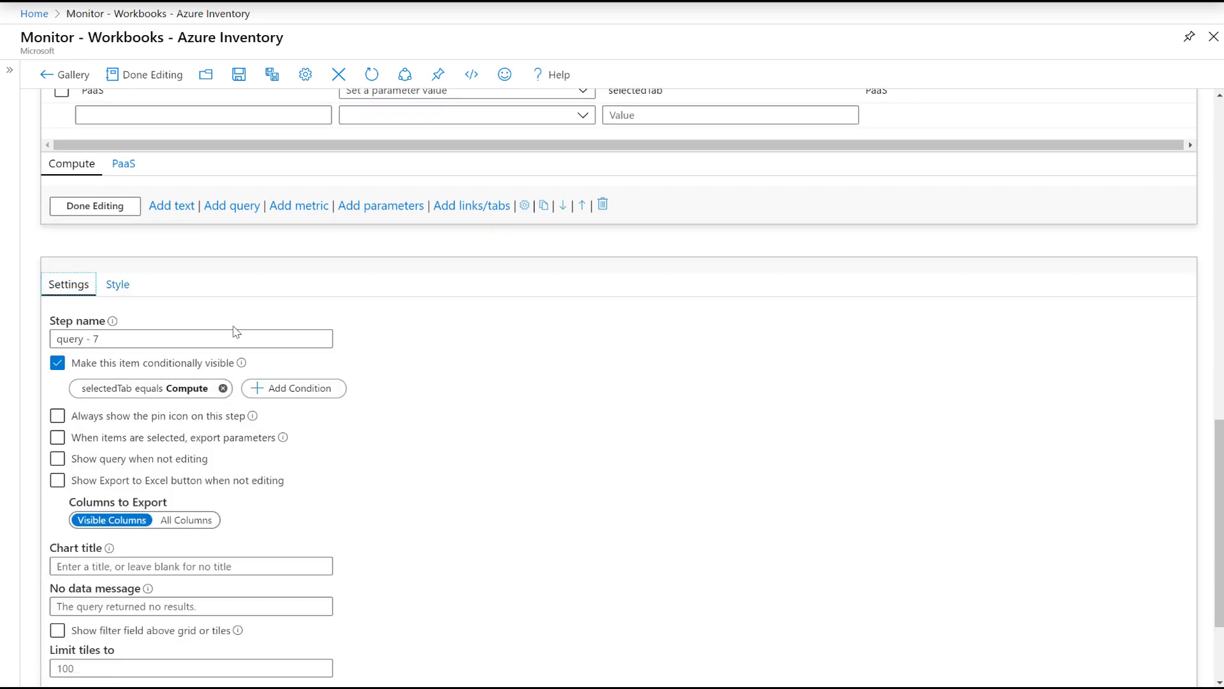
Review the virtual machine size query's advanced settings and code, then close its editor.
scroll(237, 332, "down", 2)
left_click(525, 569)
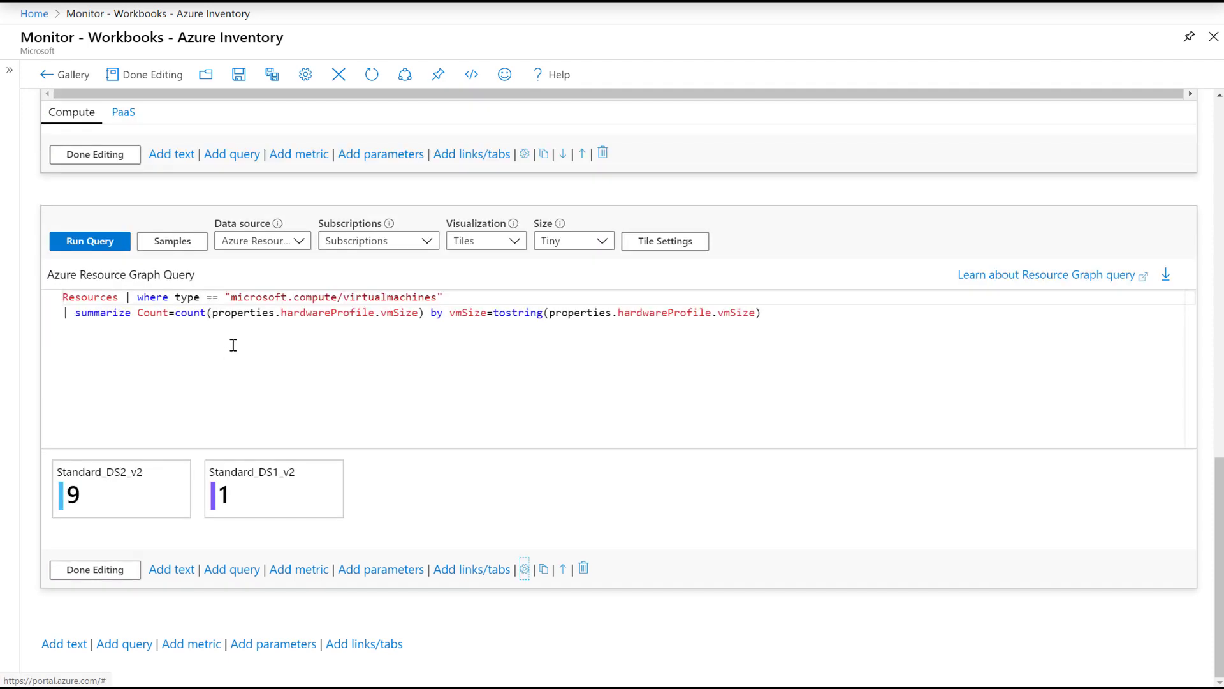
left_click(95, 569)
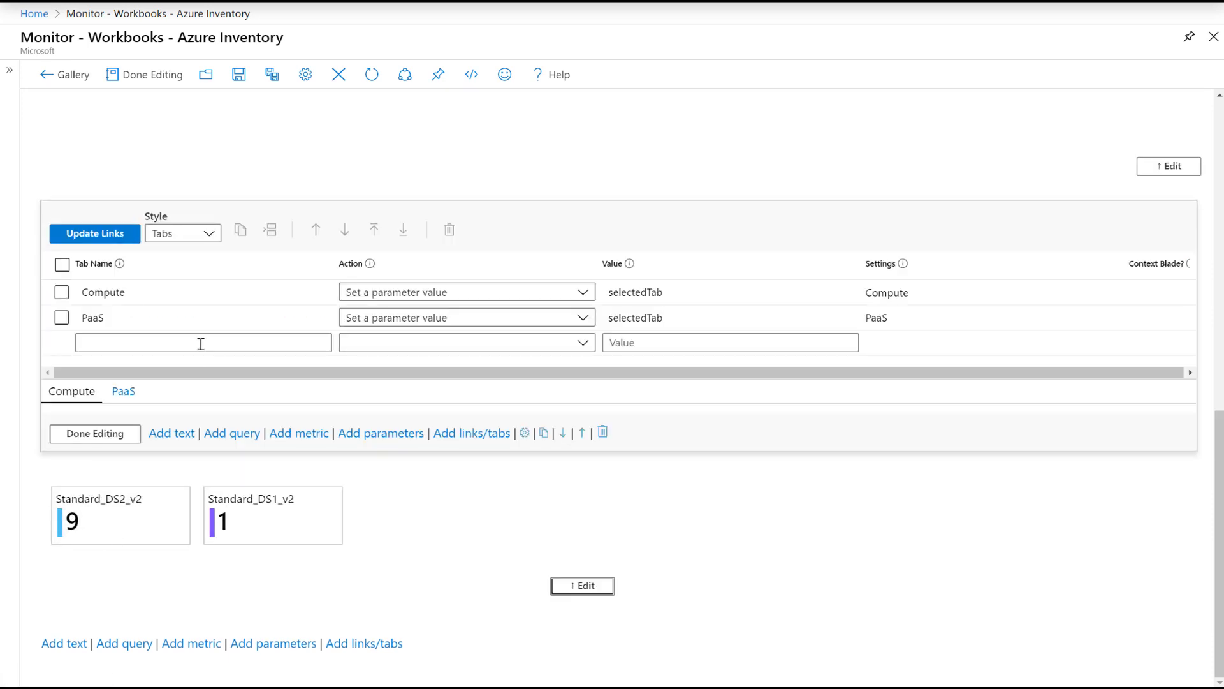
Add a query at the end of the workbook with Azure Resource Graph as data source and the Subscriptions parameter as its scope.
left_click(124, 644)
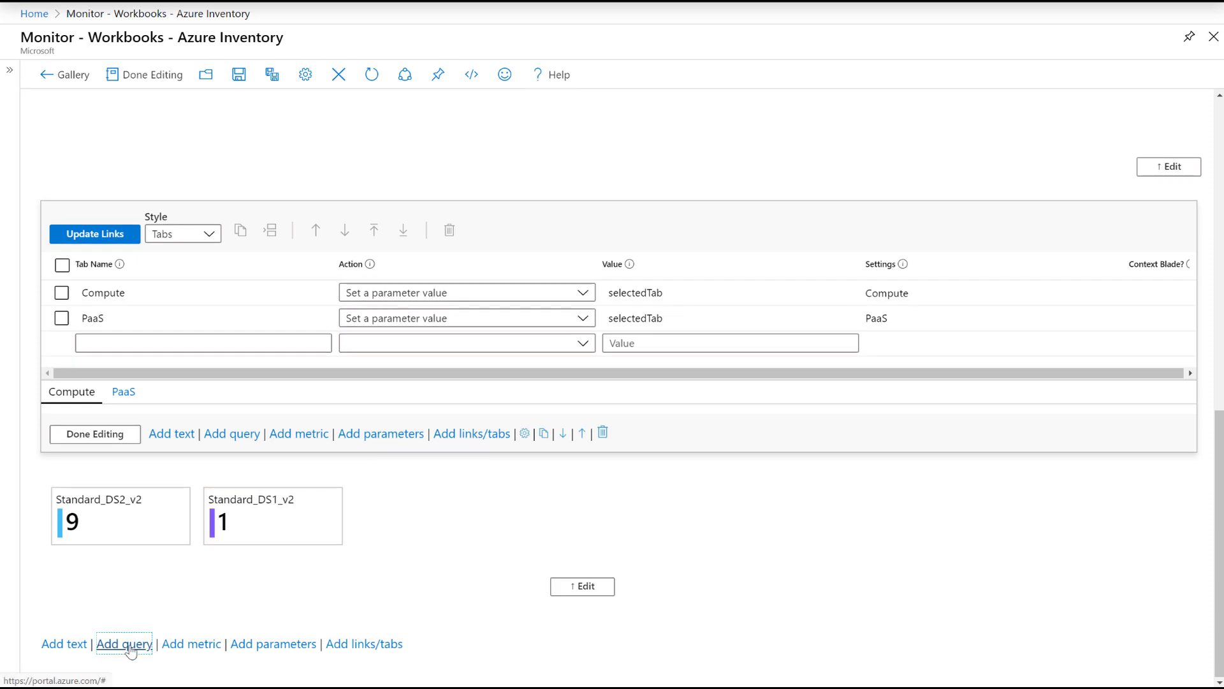
scroll(290, 440, "down", 4)
left_click(274, 404)
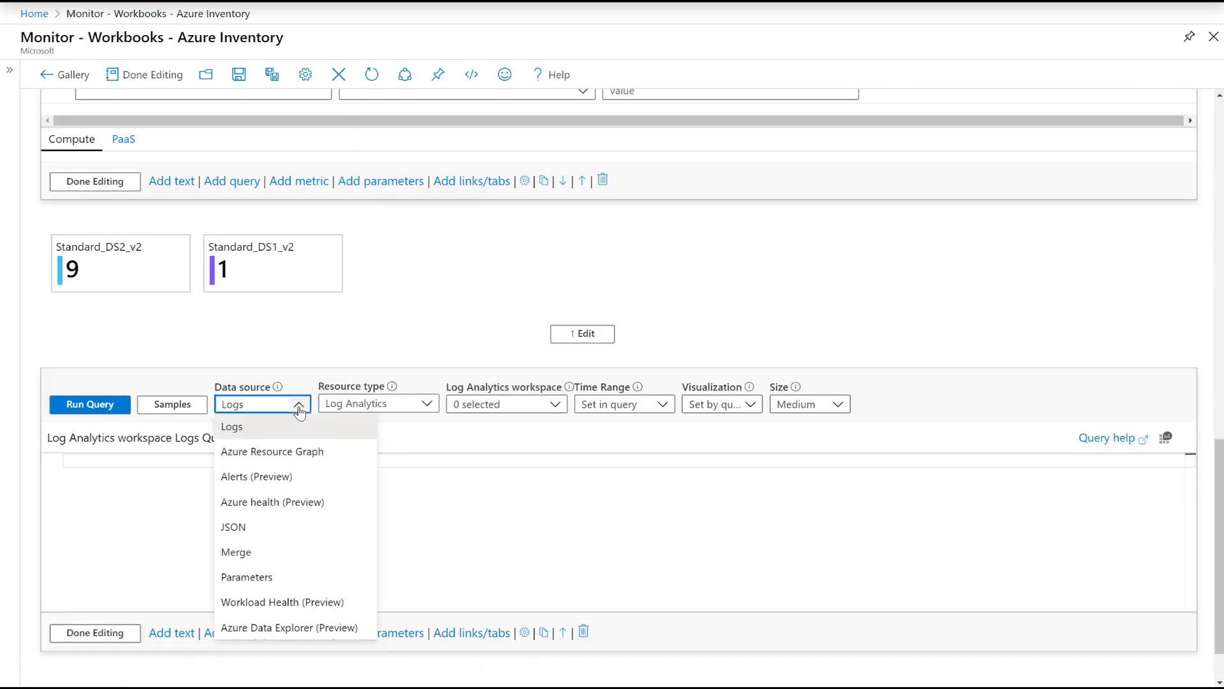
left_click(260, 451)
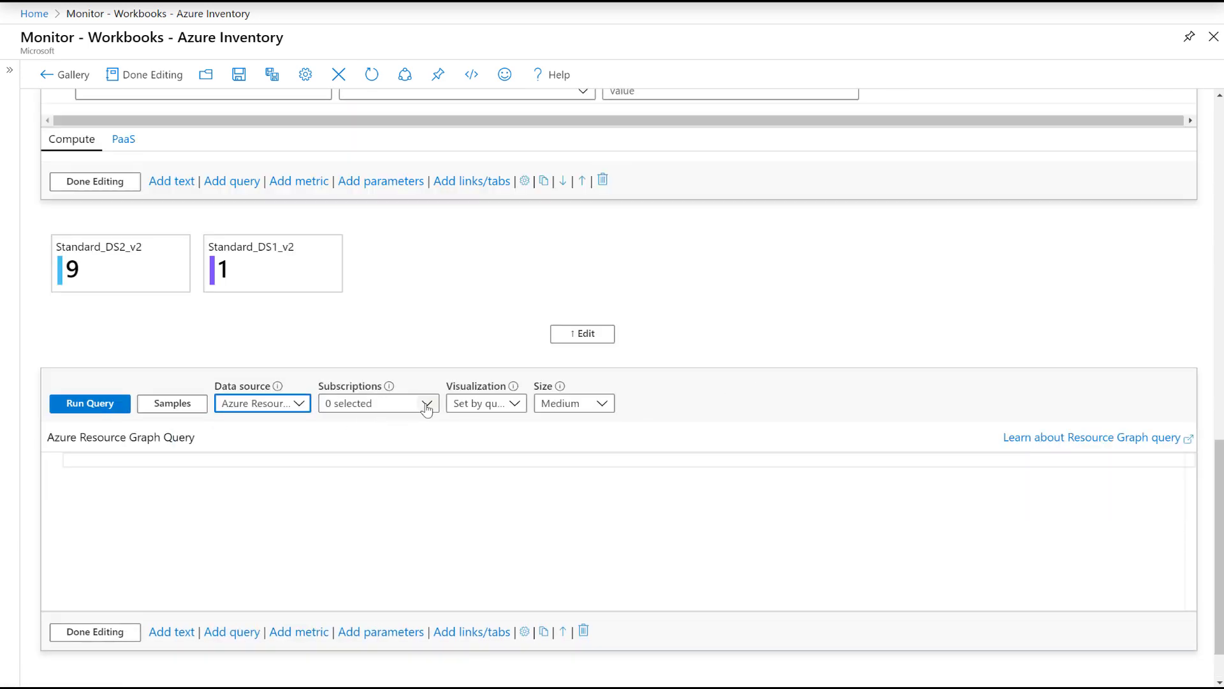
left_click(424, 403)
left_click(333, 483)
left_click(670, 404)
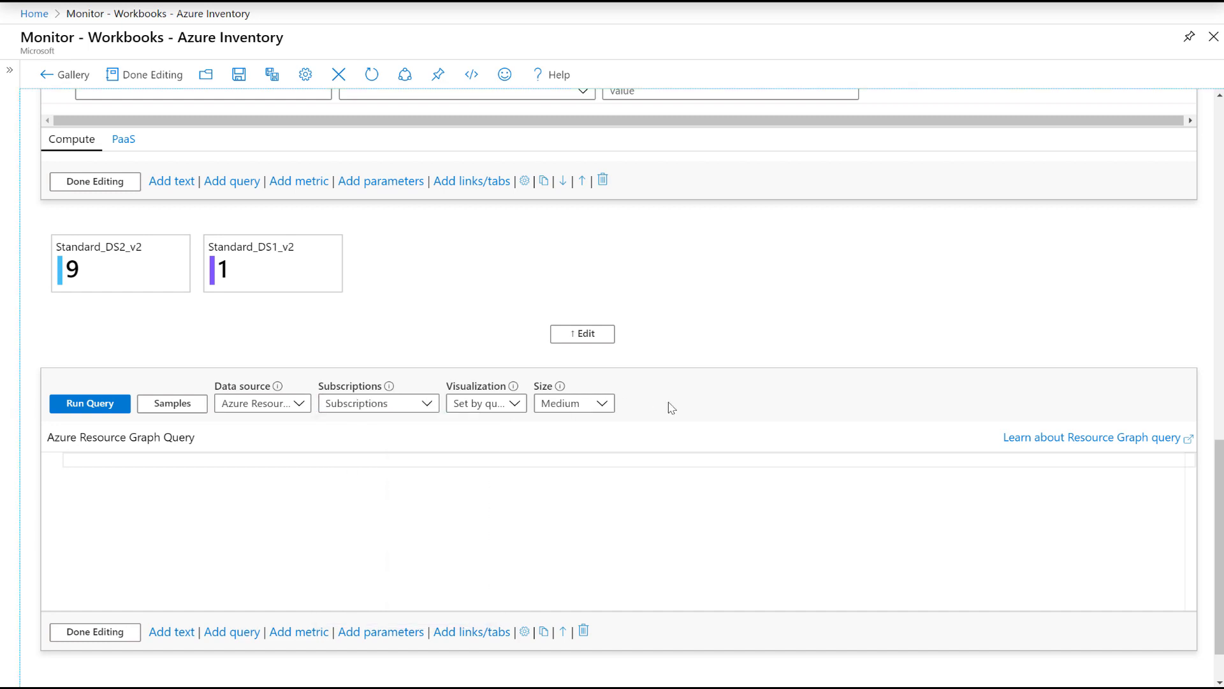
Make the new query conditionally visible when the parameter selectedTab equals Compute, and return to its query editor.
scroll(497, 535, "down", 6)
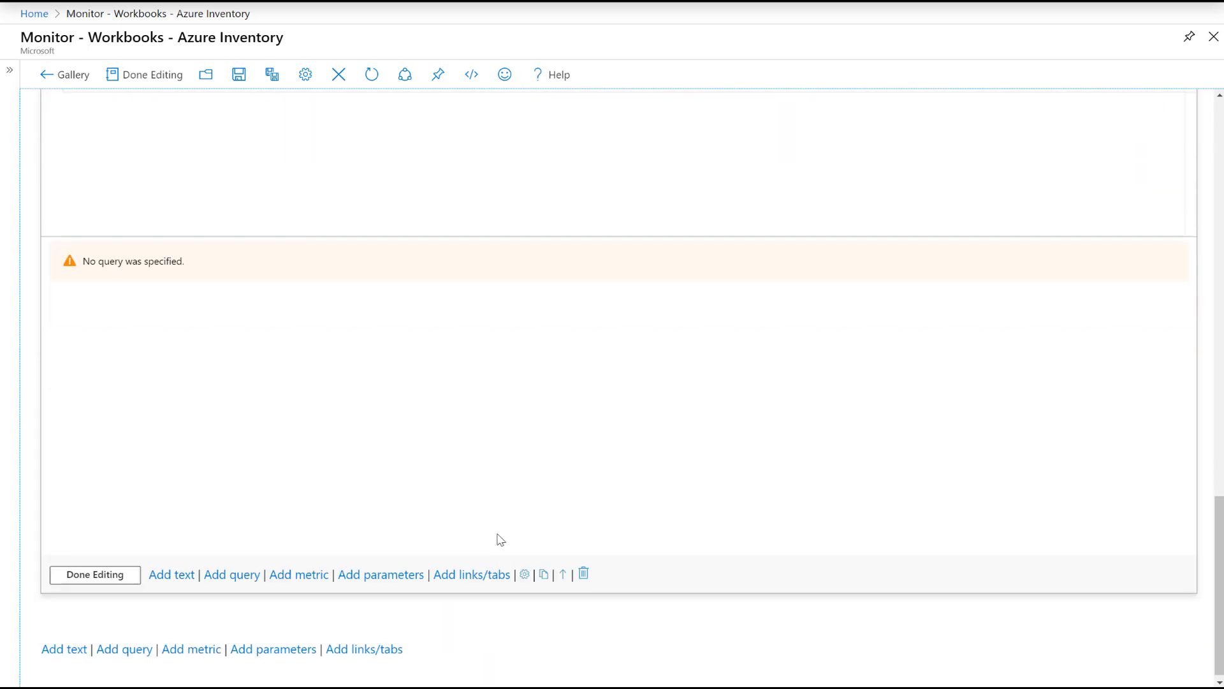
left_click(525, 569)
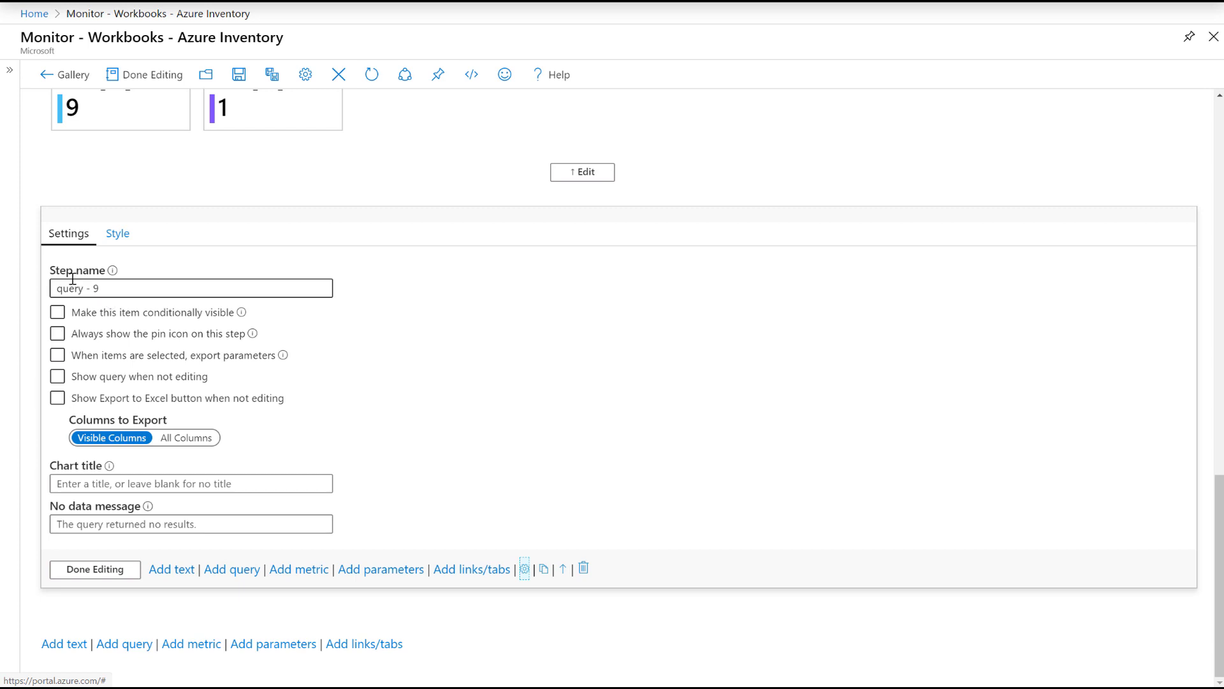
left_click(59, 317)
left_click(120, 303)
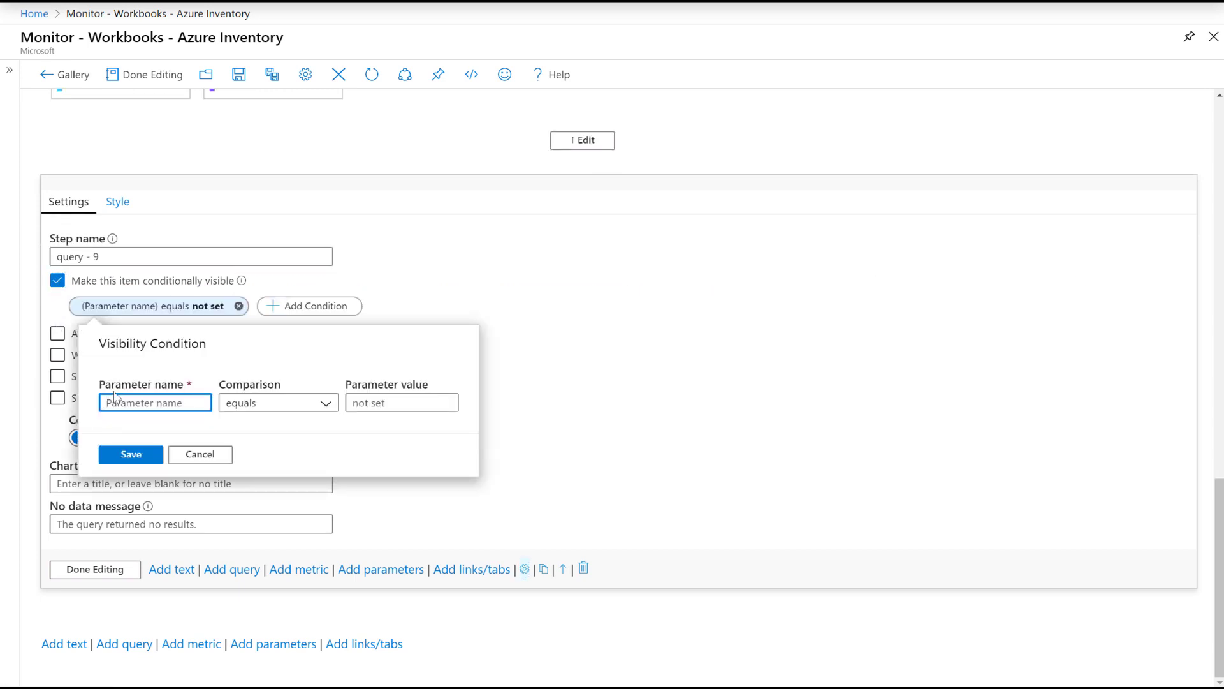
type("selectedTab")
key("Tab")
key("Tab")
type("Compute")
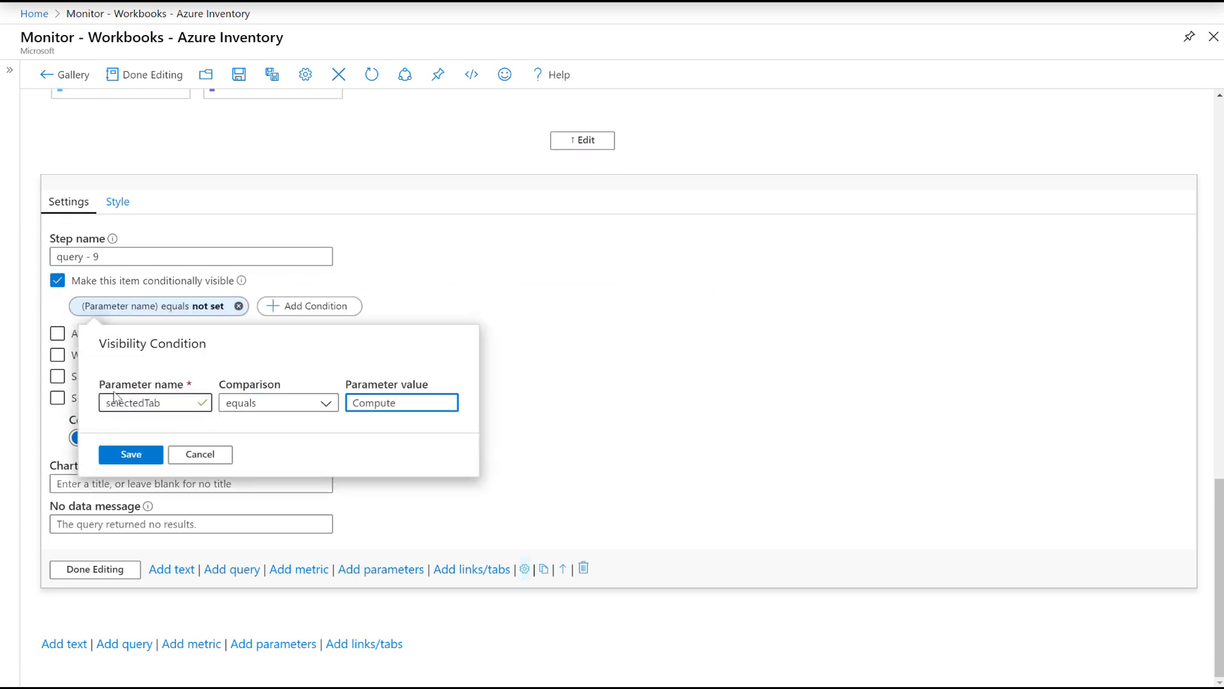
left_click(122, 454)
left_click(524, 569)
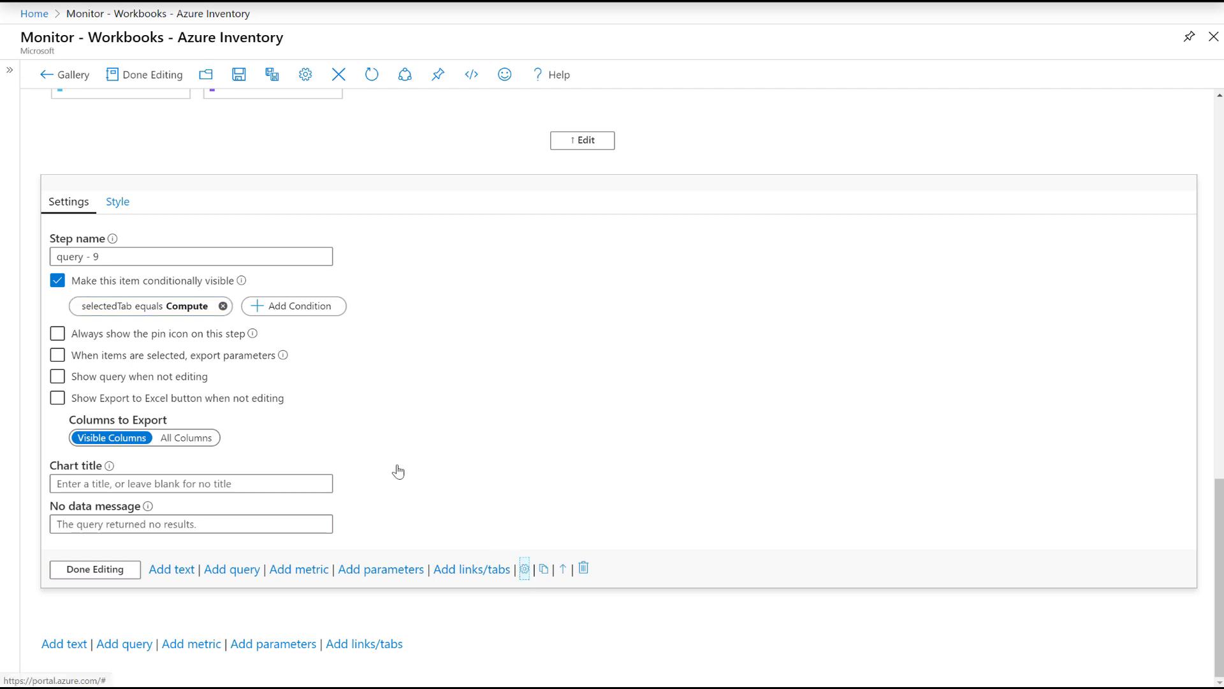
Enter and run the query: Resources | where type contains "microsoft.compute/disks" | summarize DiskSizeGB=sum(toint(properties.diskSizeGB)).
scroll(191, 361, "up", 4)
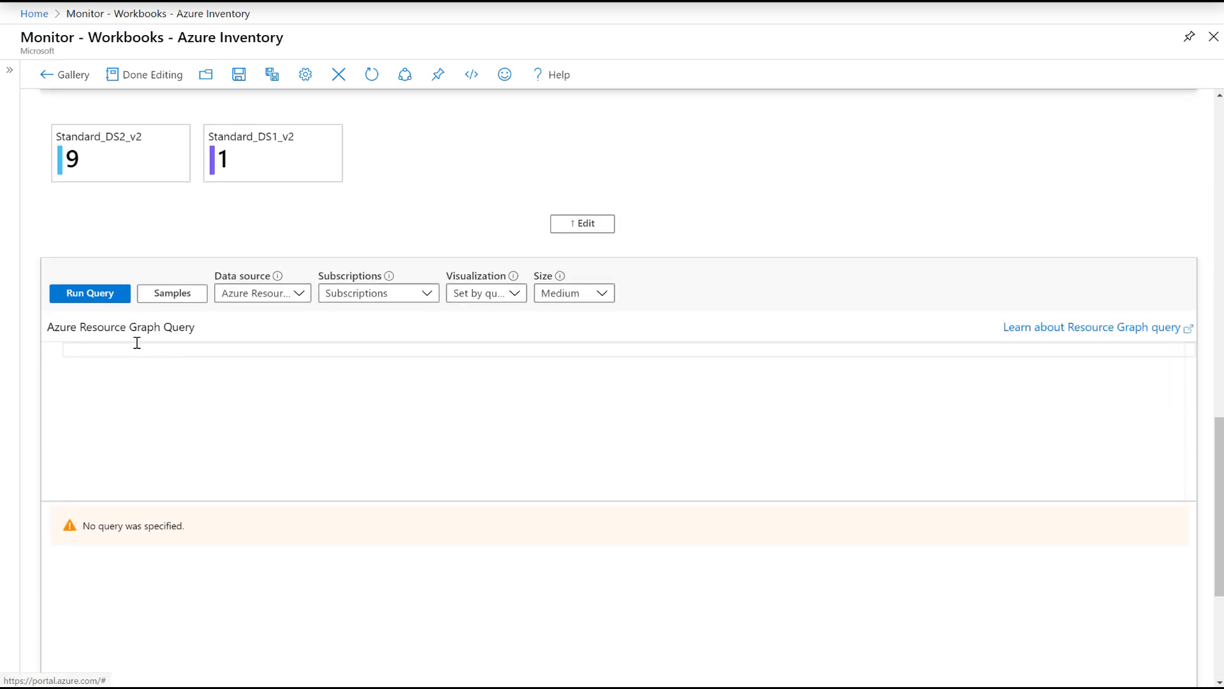
type("Resources | where type contains \"microsoft.compute/disks\" | summarize DiskSizeGB=sum(toint(properties.diskSizeGB))")
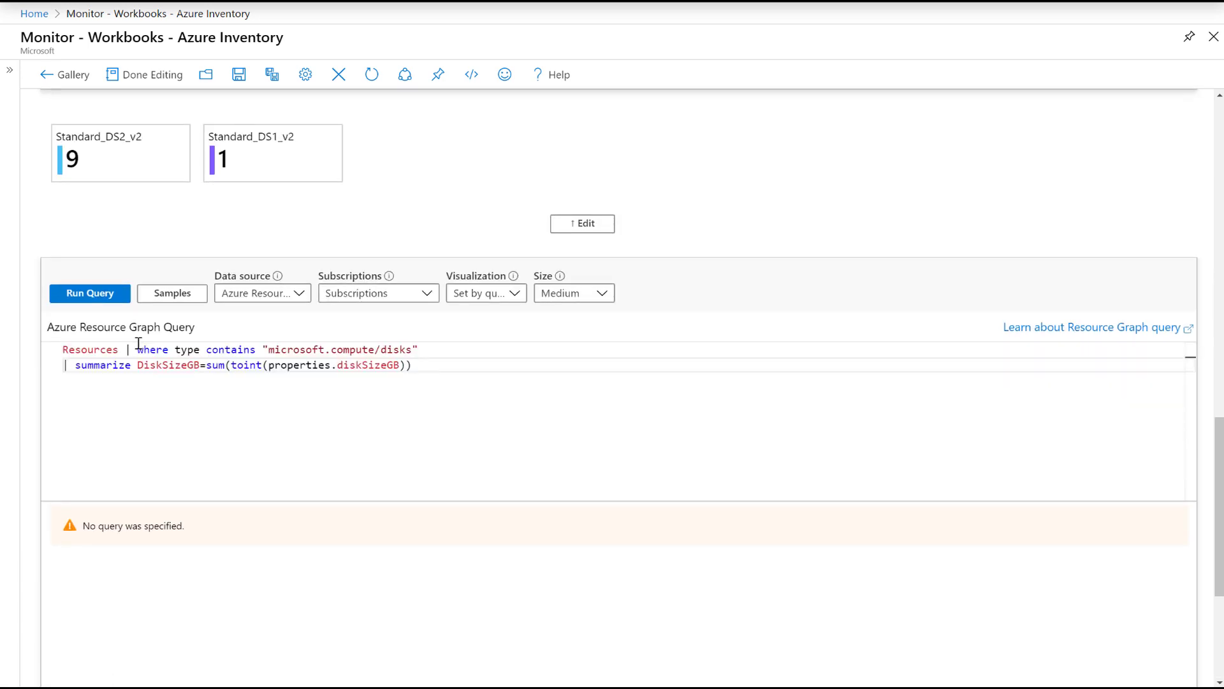
left_click(113, 296)
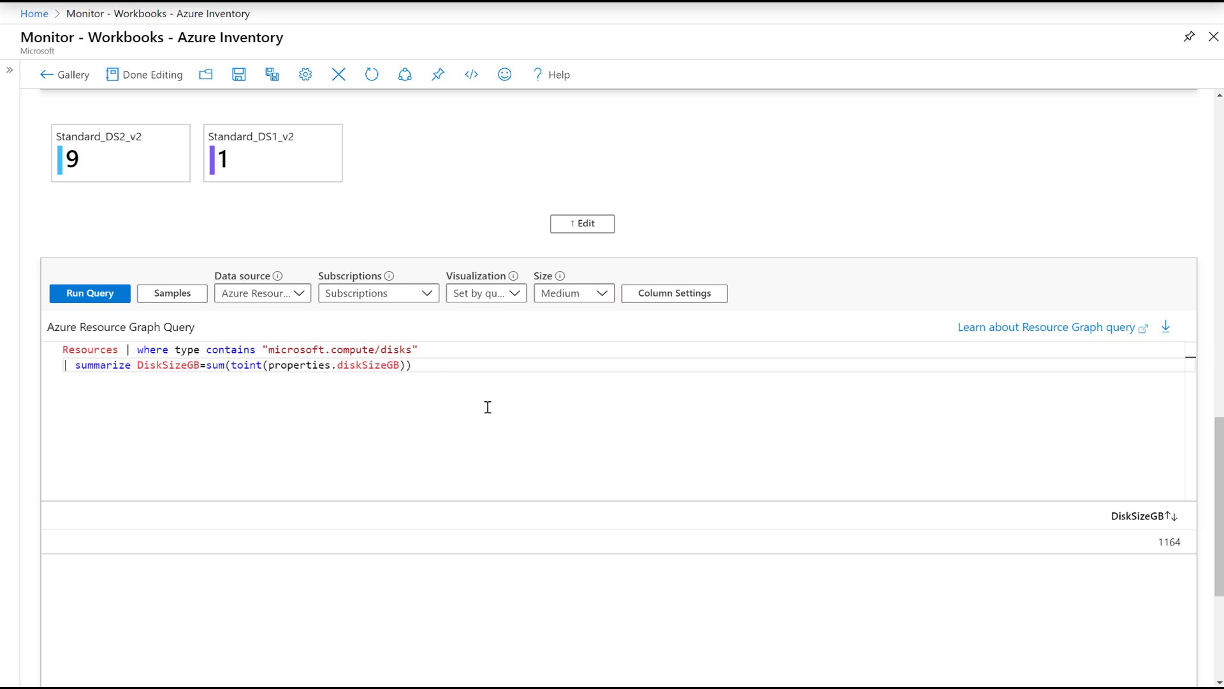
Set the disk query's size to Tiny and its visualization to Tiles.
left_click(601, 295)
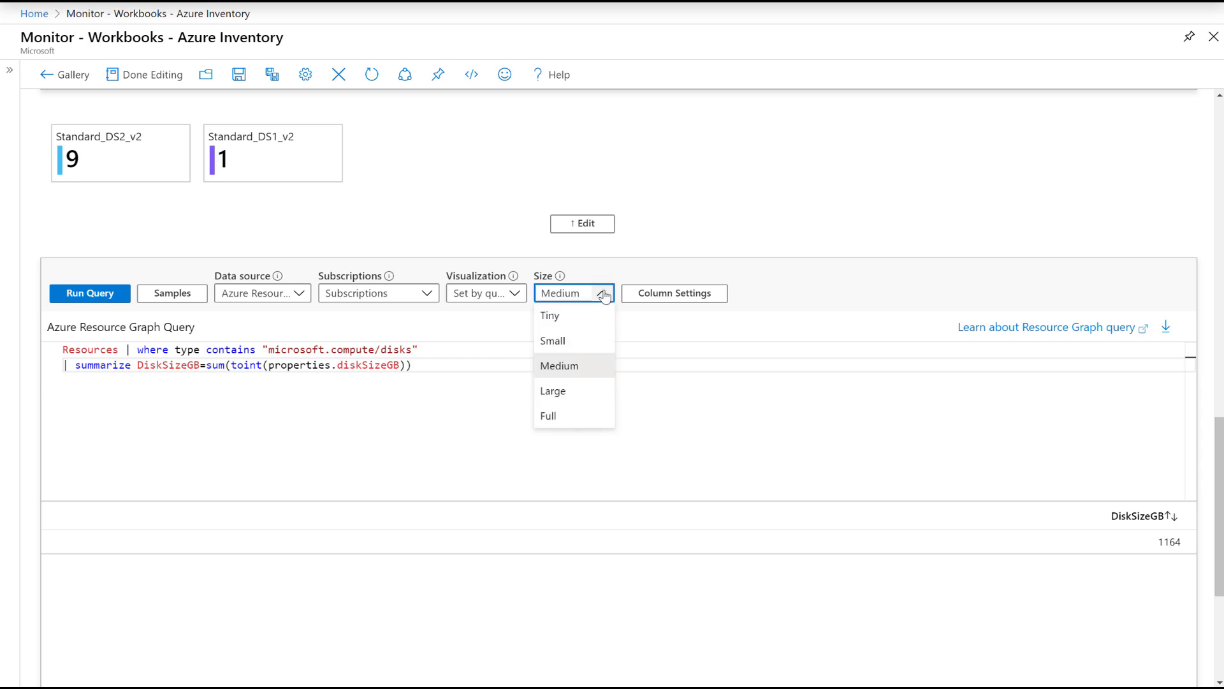
left_click(577, 315)
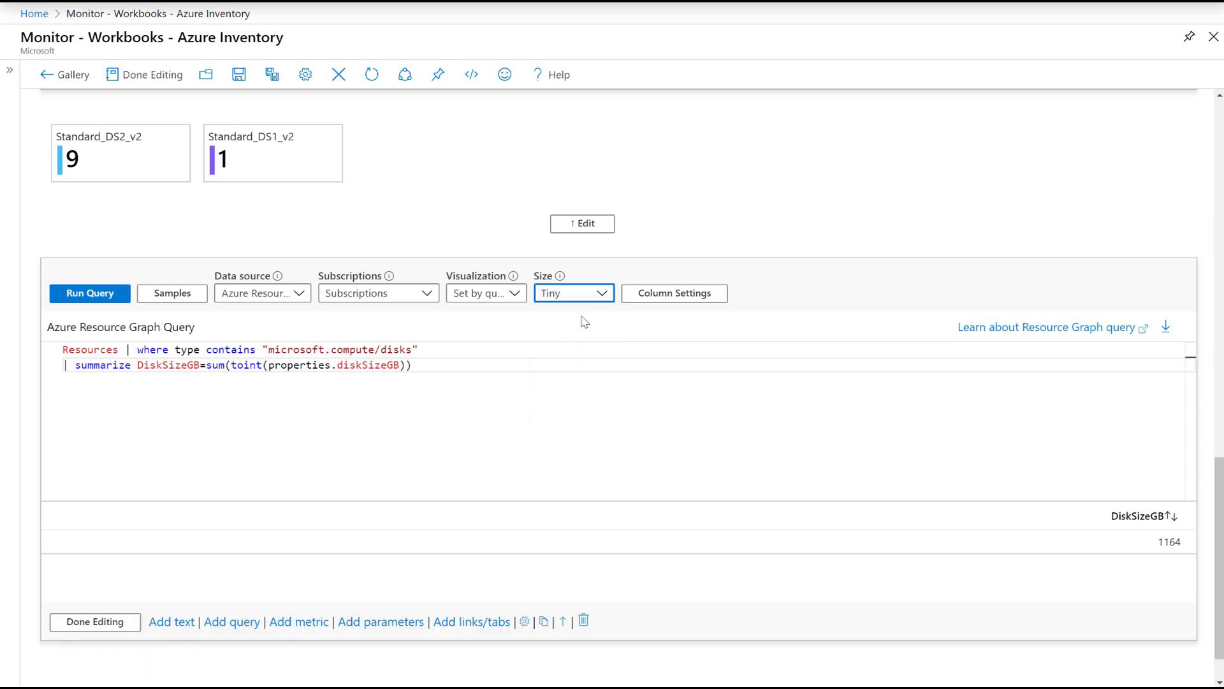
left_click(515, 295)
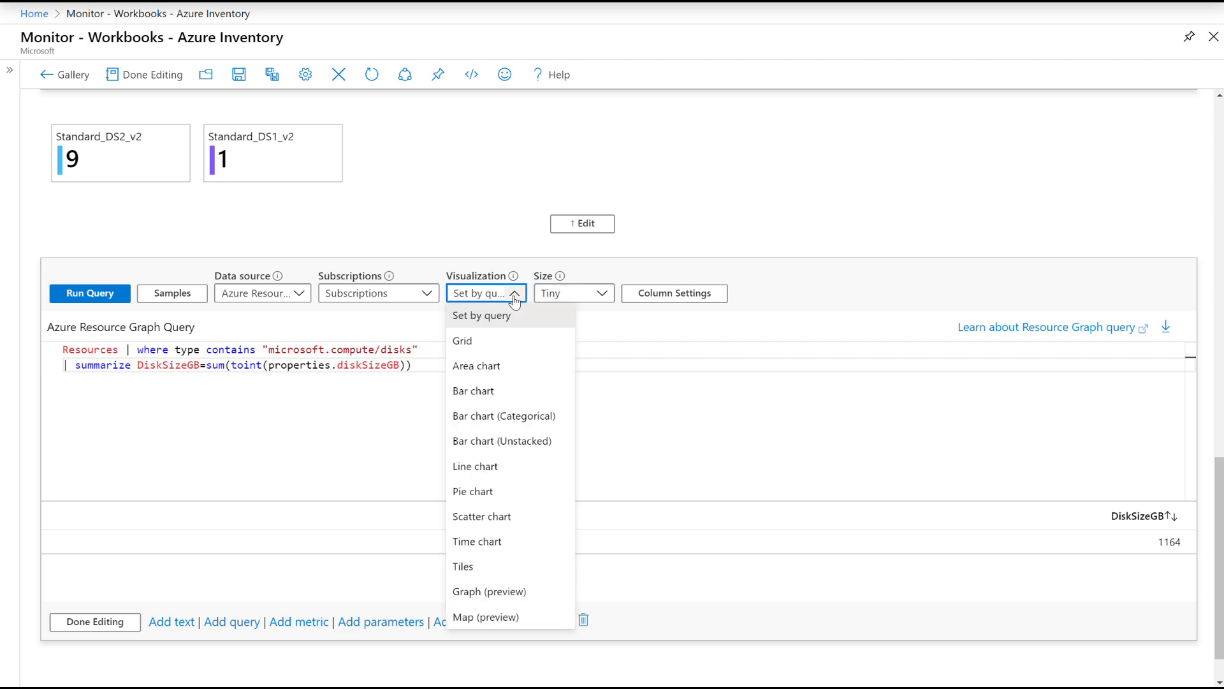
left_click(475, 568)
scroll(383, 405, "down", 2)
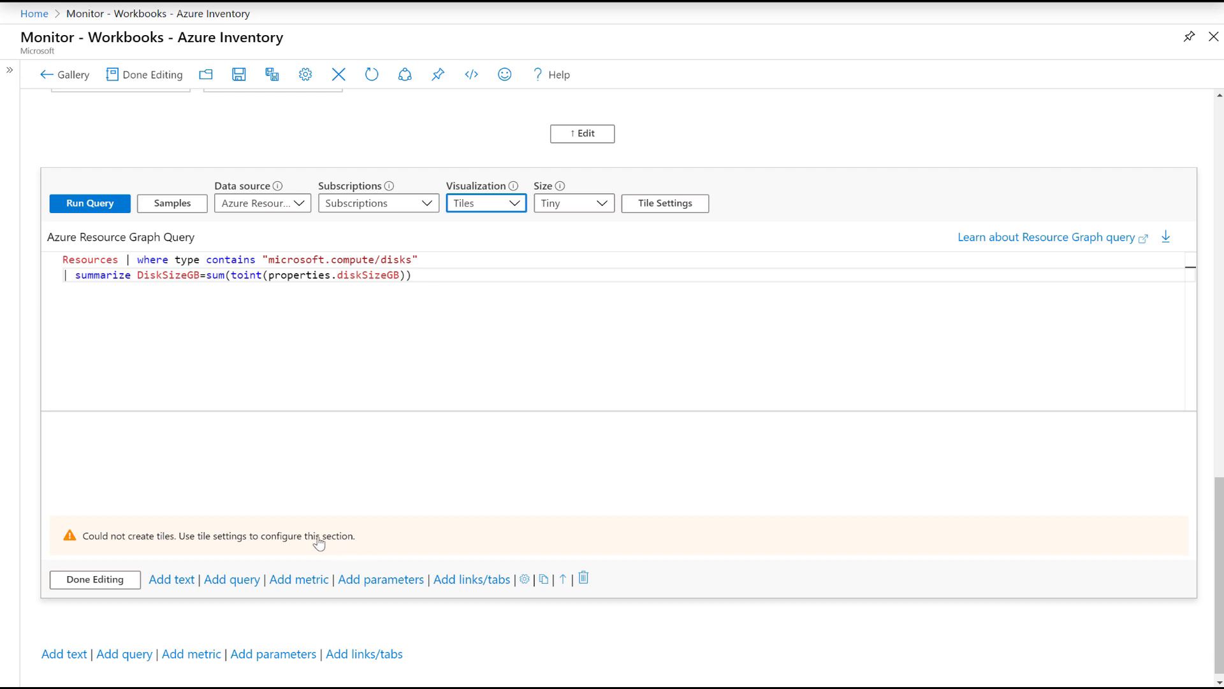
In the disk query's tile settings, assign the DiskSizeGB column to the Left field with the Big number renderer.
left_click(660, 205)
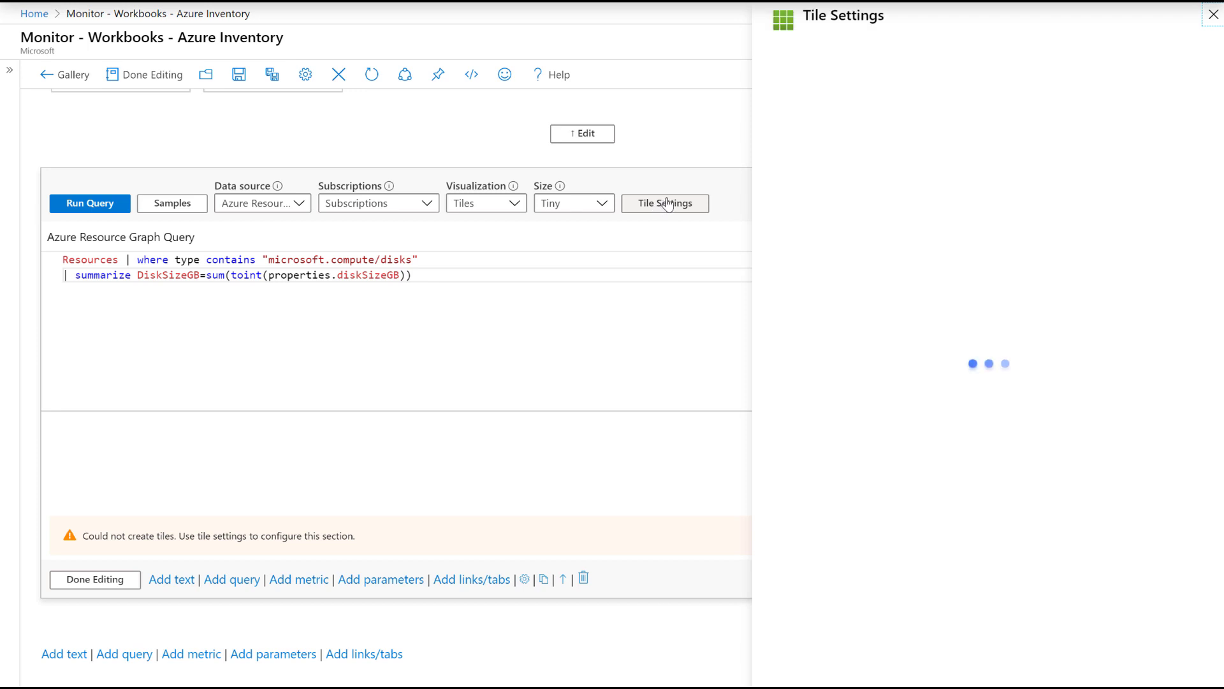
left_click(796, 122)
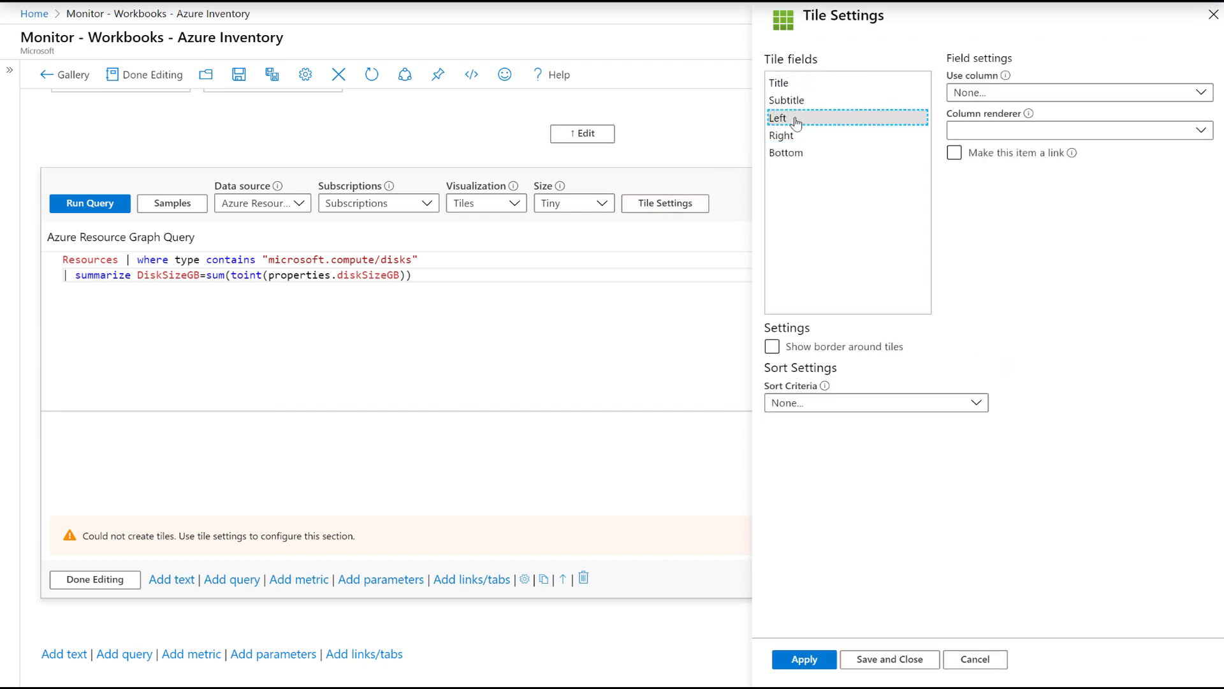
left_click(1014, 95)
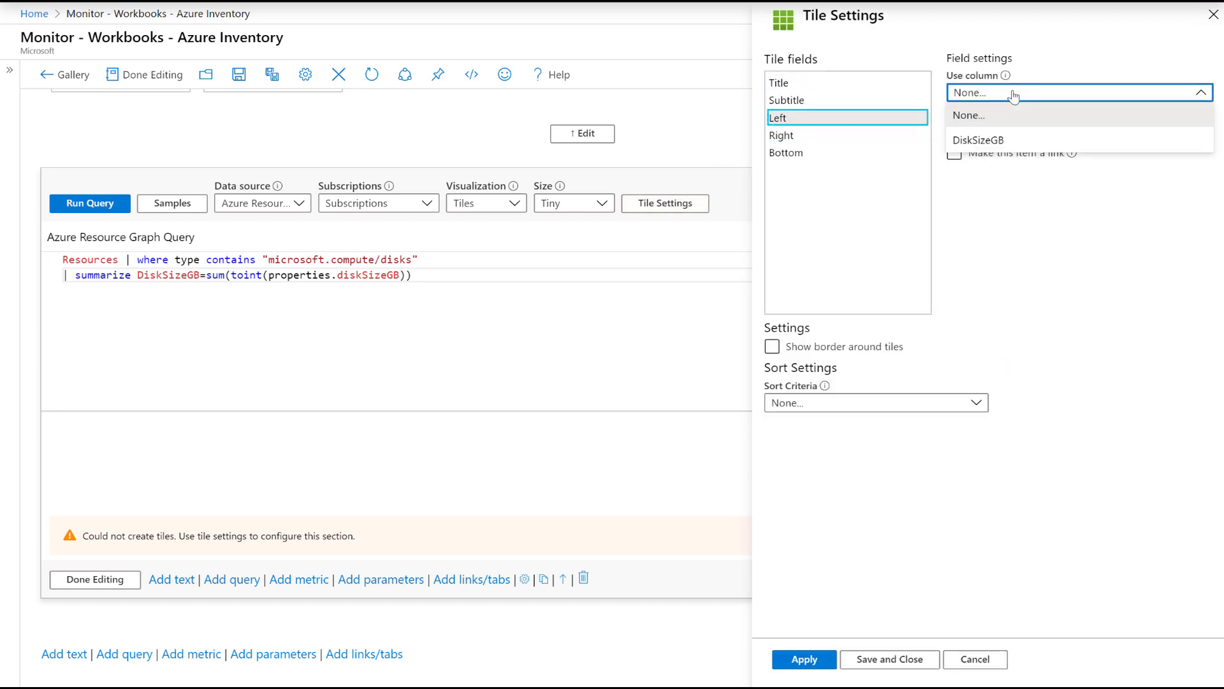
left_click(998, 143)
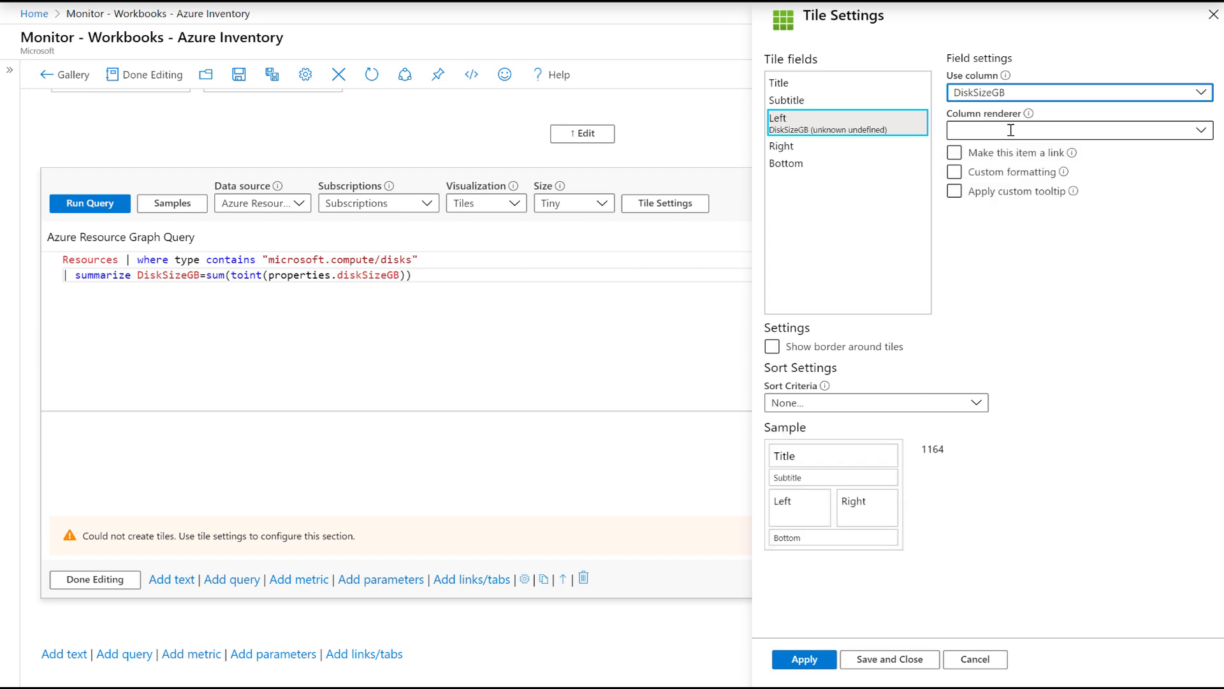
left_click(1011, 129)
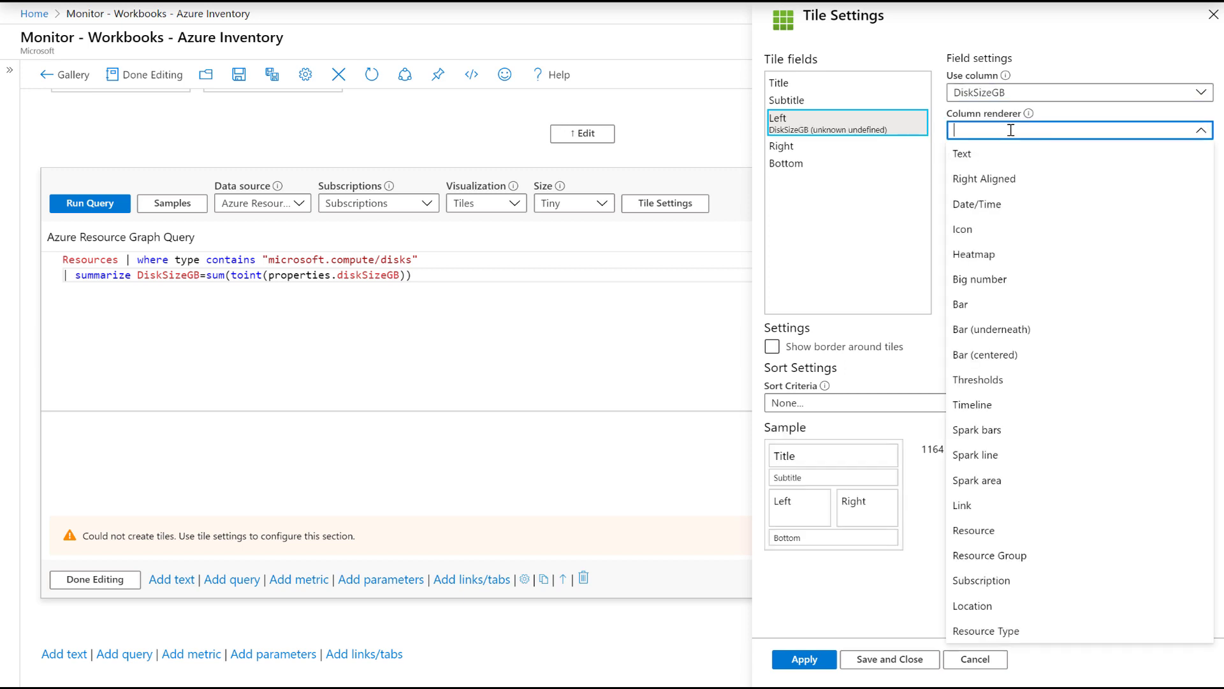
left_click(982, 279)
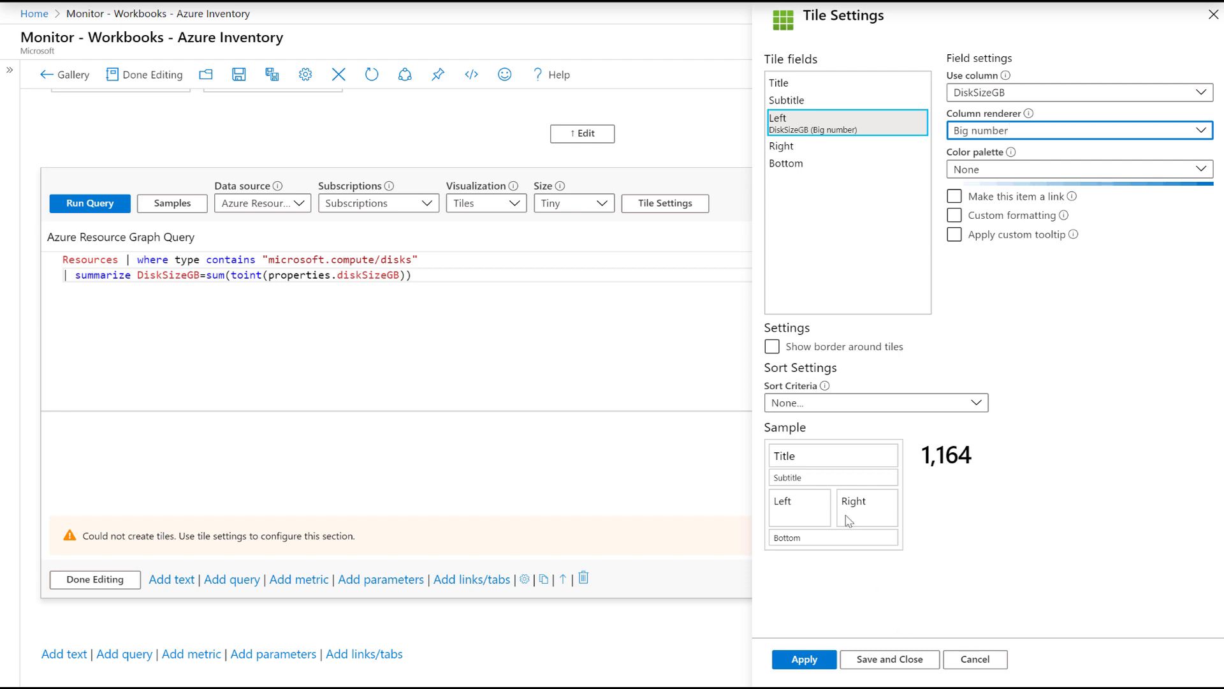
Show a border around the tiles, save the tile settings and rerun the disk query.
left_click(772, 348)
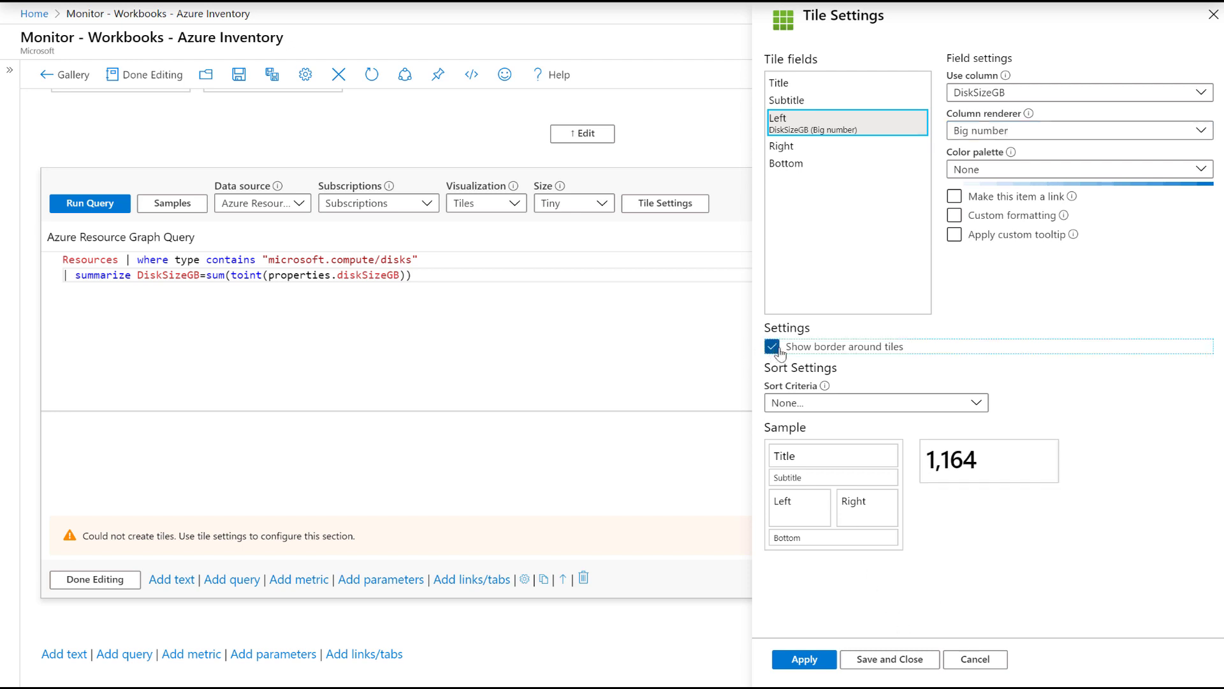
left_click(817, 661)
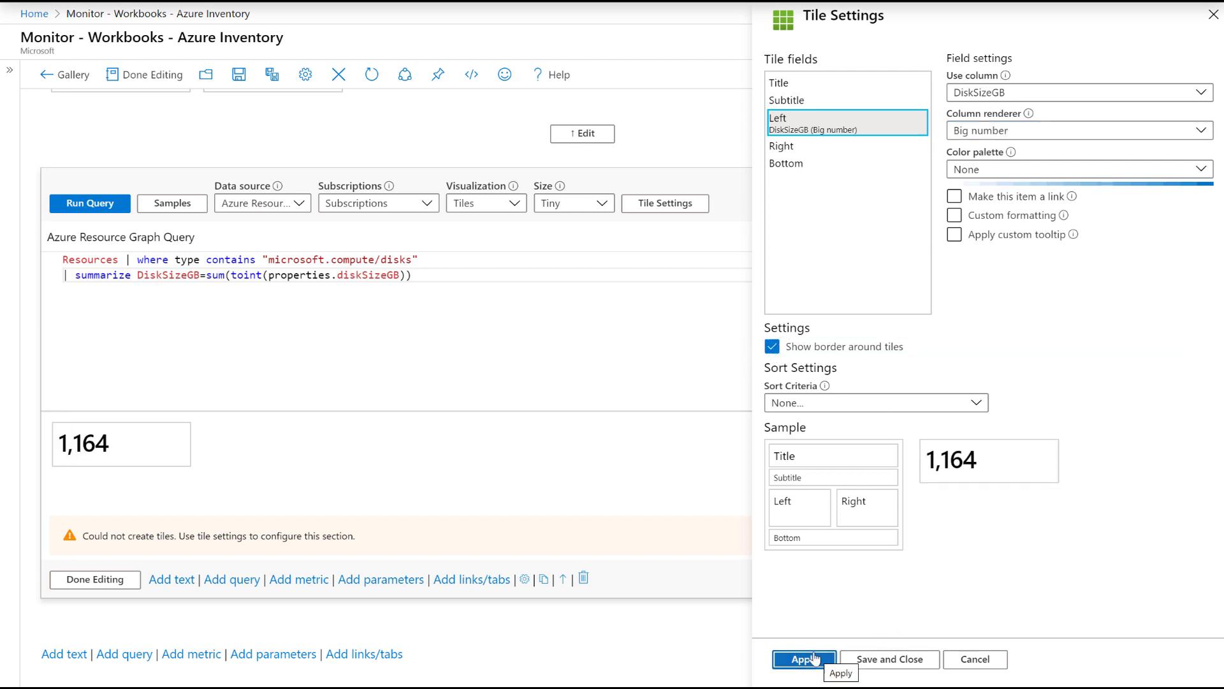
left_click(892, 662)
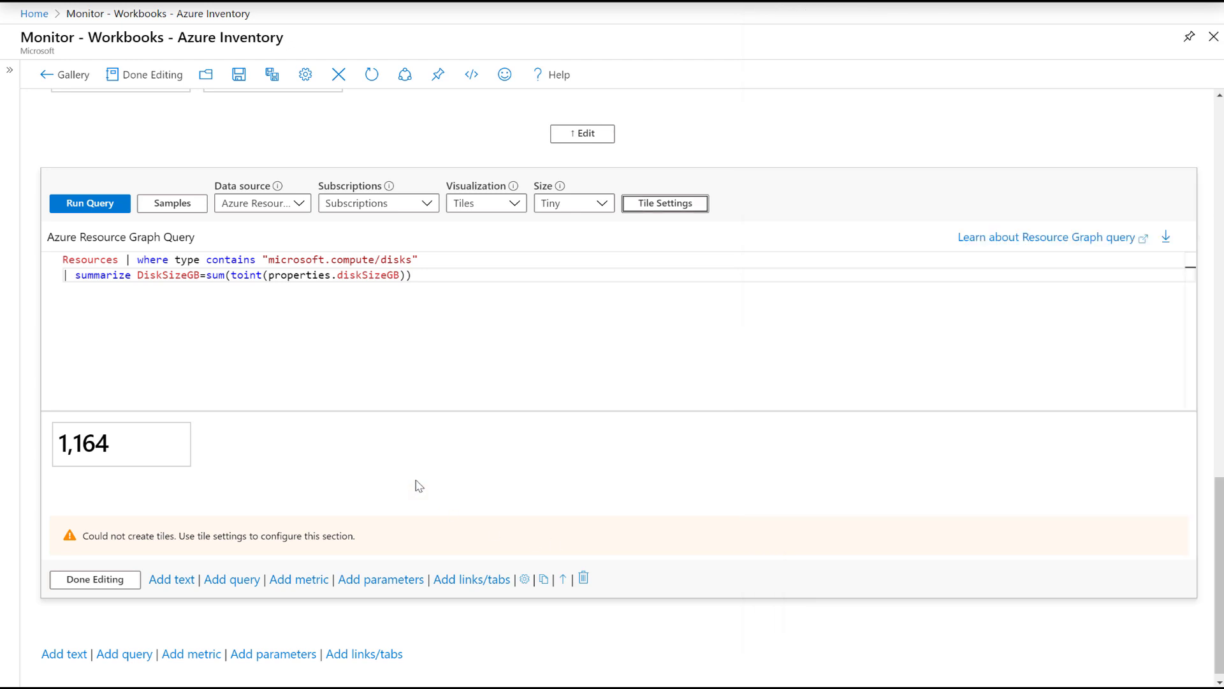
left_click(100, 204)
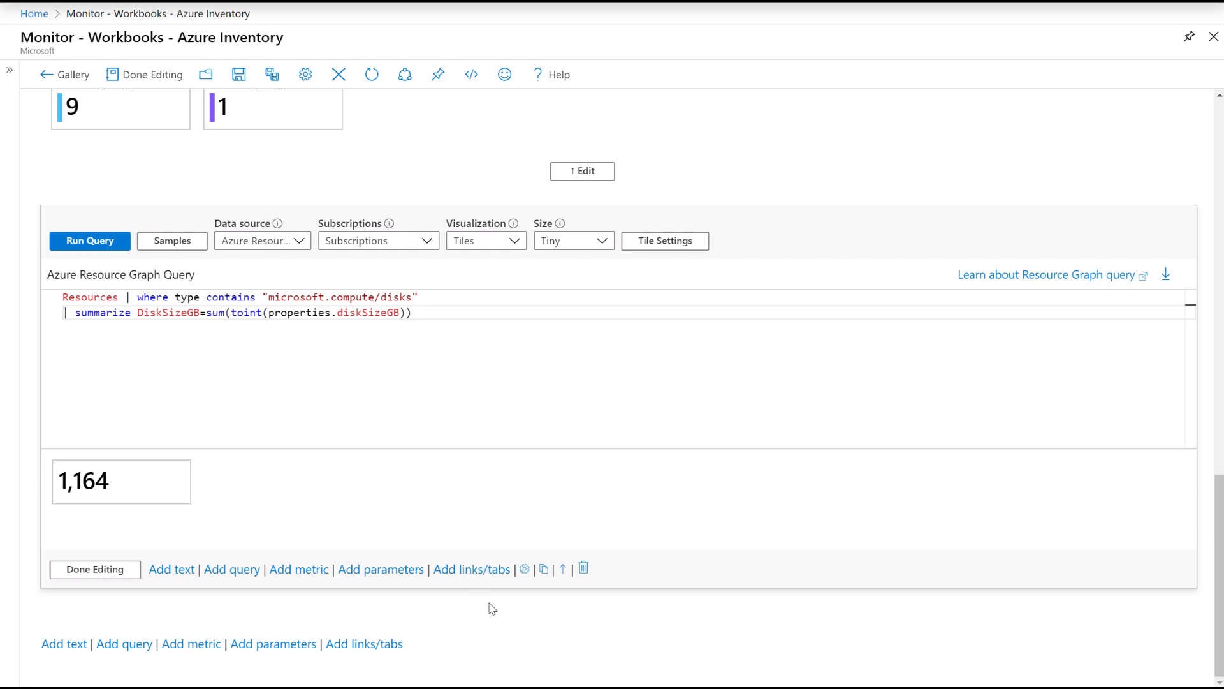
Set the disk query's chart title to "Disk Size in GB" and finish editing the query.
left_click(524, 568)
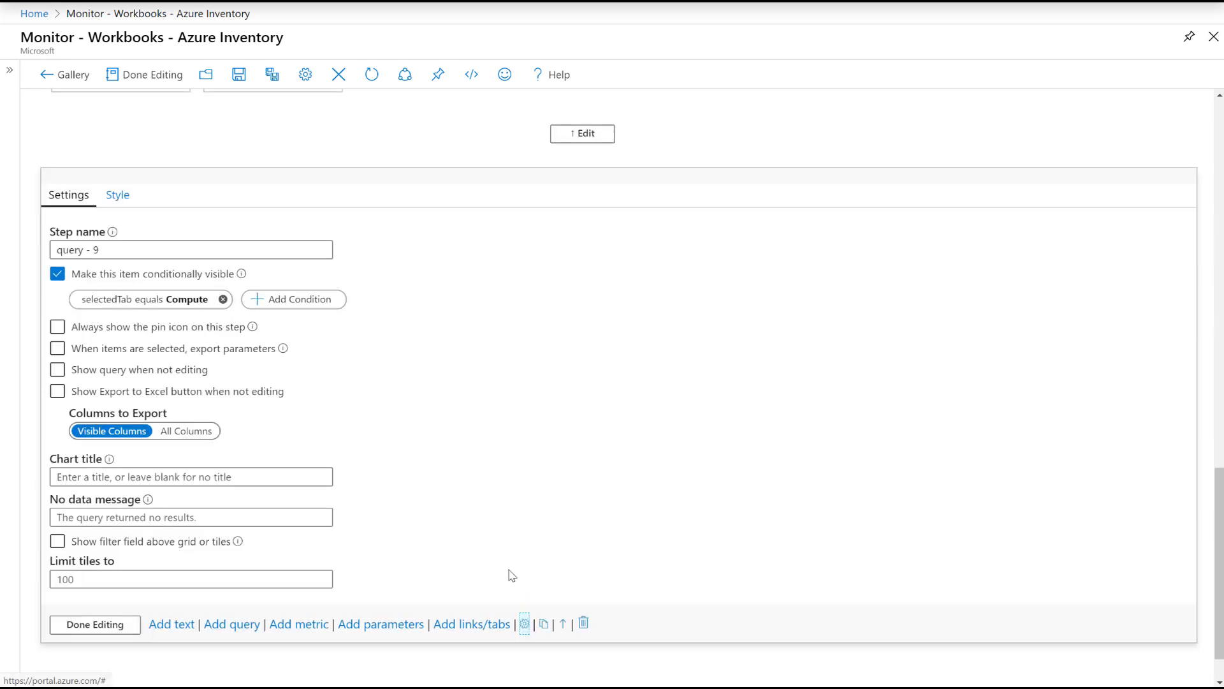
left_click(77, 478)
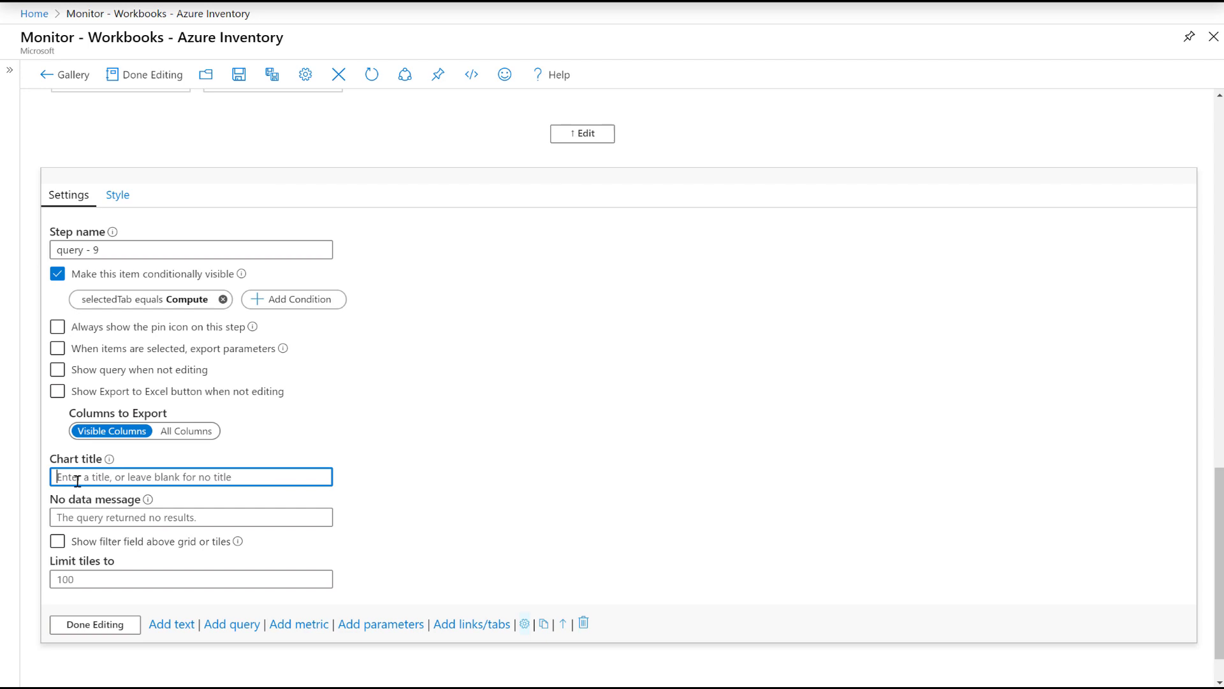
type("Disk Size in GB")
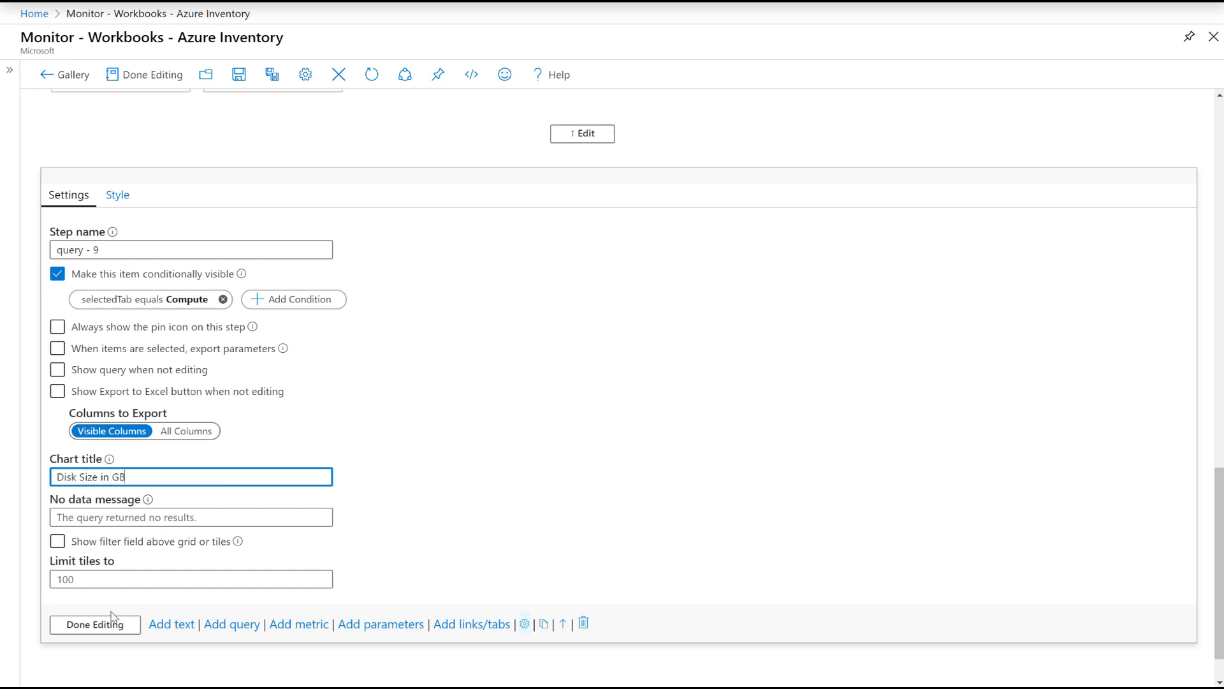
left_click(94, 625)
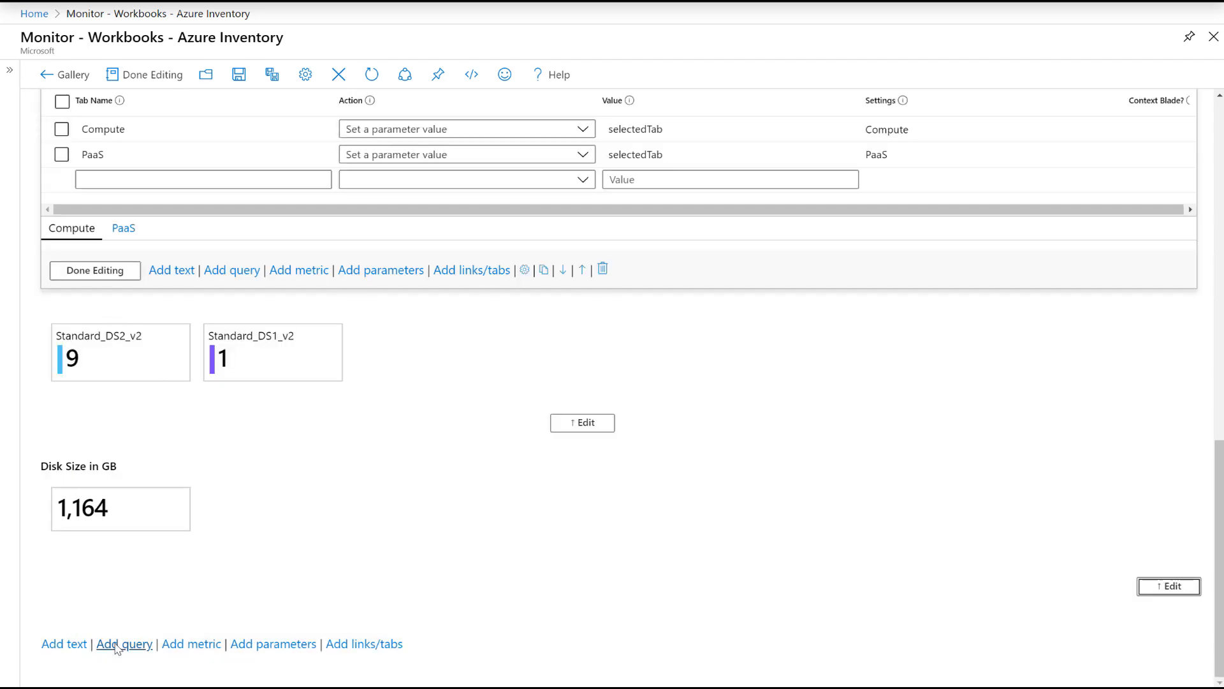
Add a query below the disk size tile, using Azure Resource Graph as the data source and the Subscriptions parameter for its subscriptions.
left_click(121, 645)
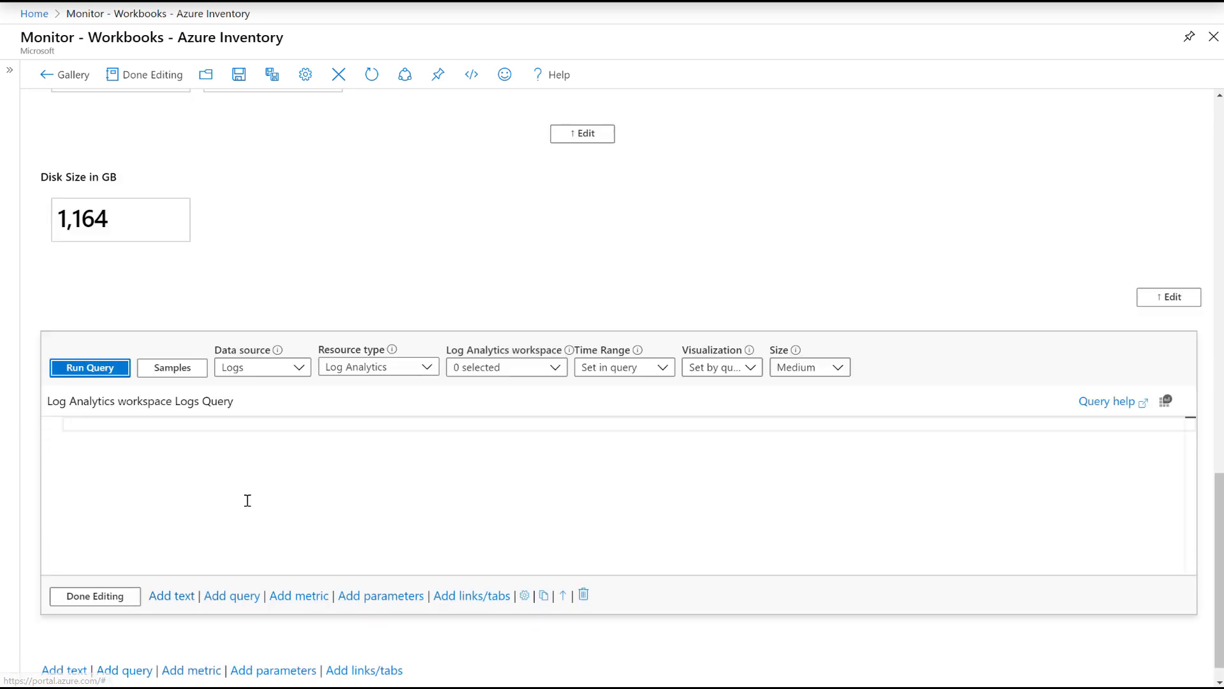
left_click(286, 368)
key("Escape")
key("Down")
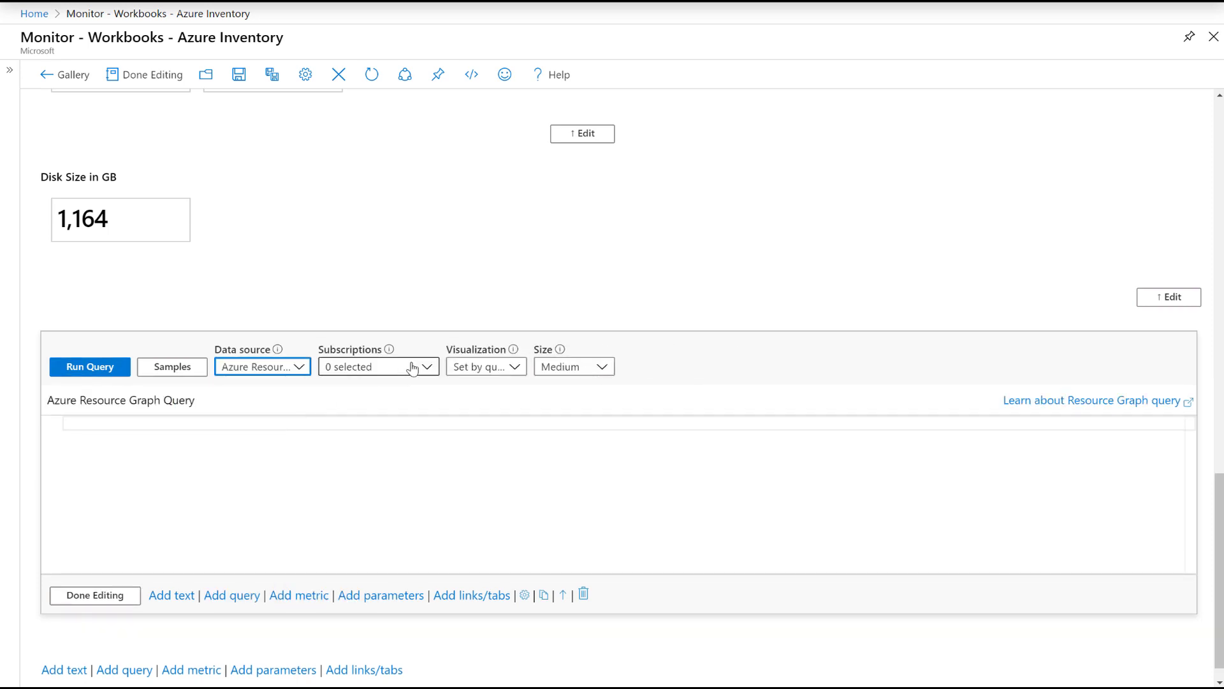
left_click(415, 366)
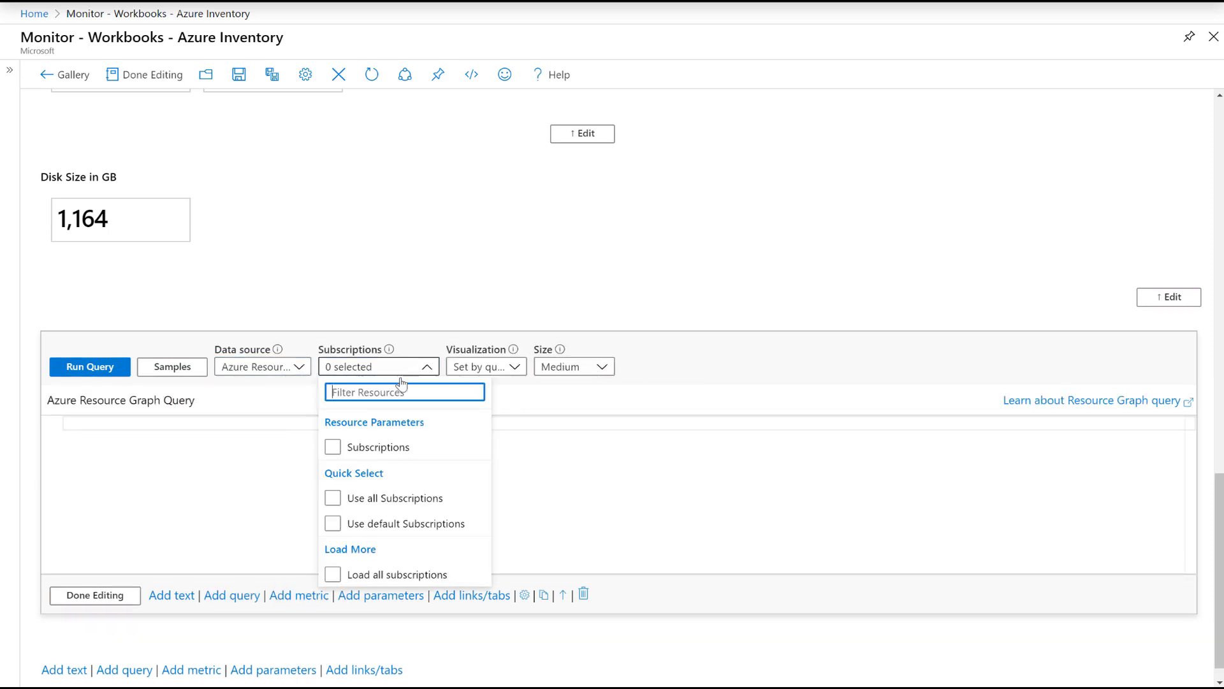
left_click(516, 366)
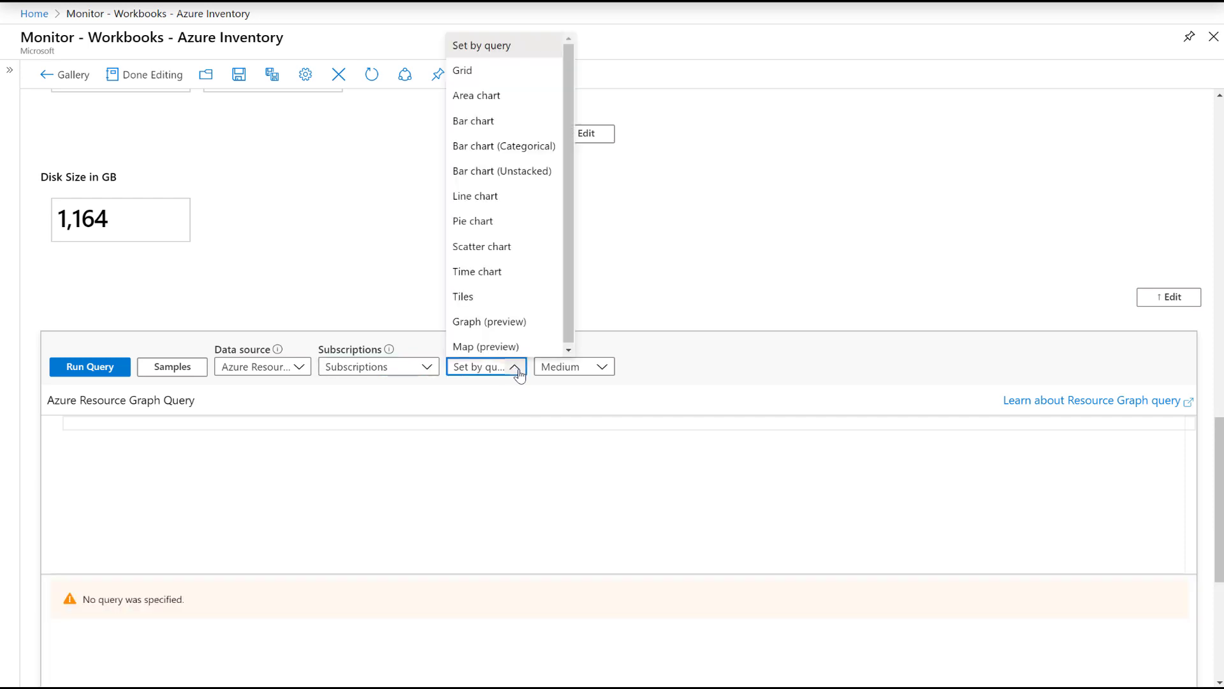
left_click(669, 373)
Make the new query below the disk size tile conditionally visible when selectedTab equals Compute.
scroll(410, 404, "down", 5)
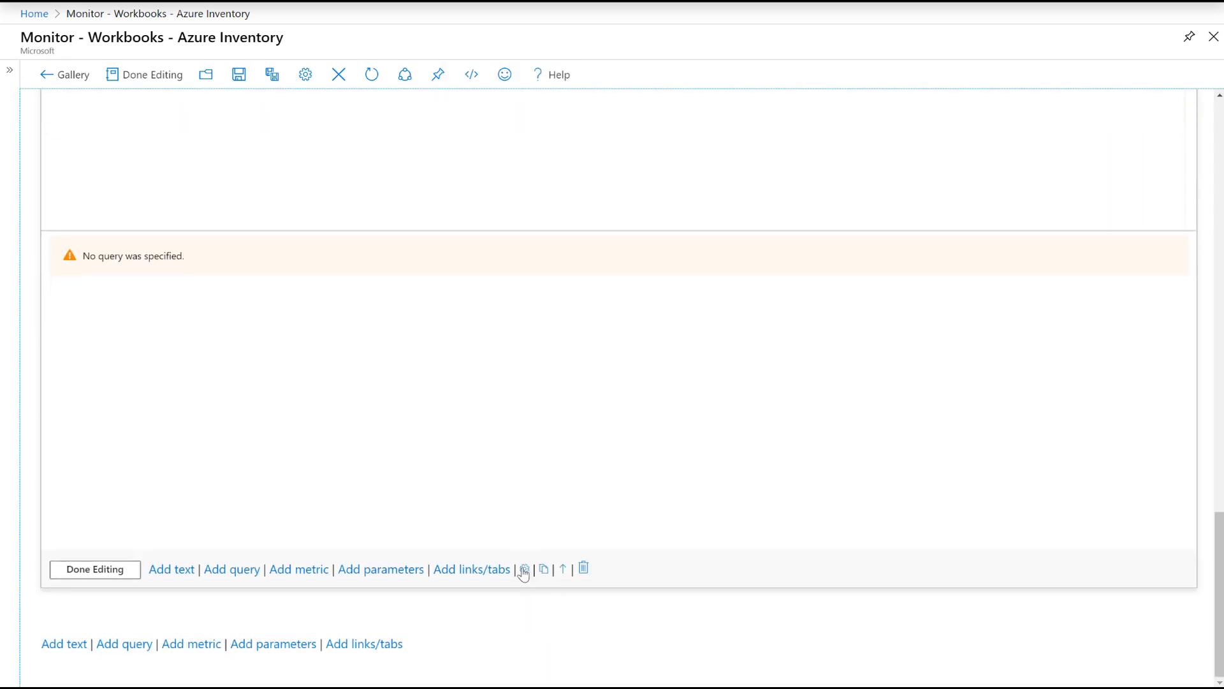
left_click(524, 569)
left_click(60, 315)
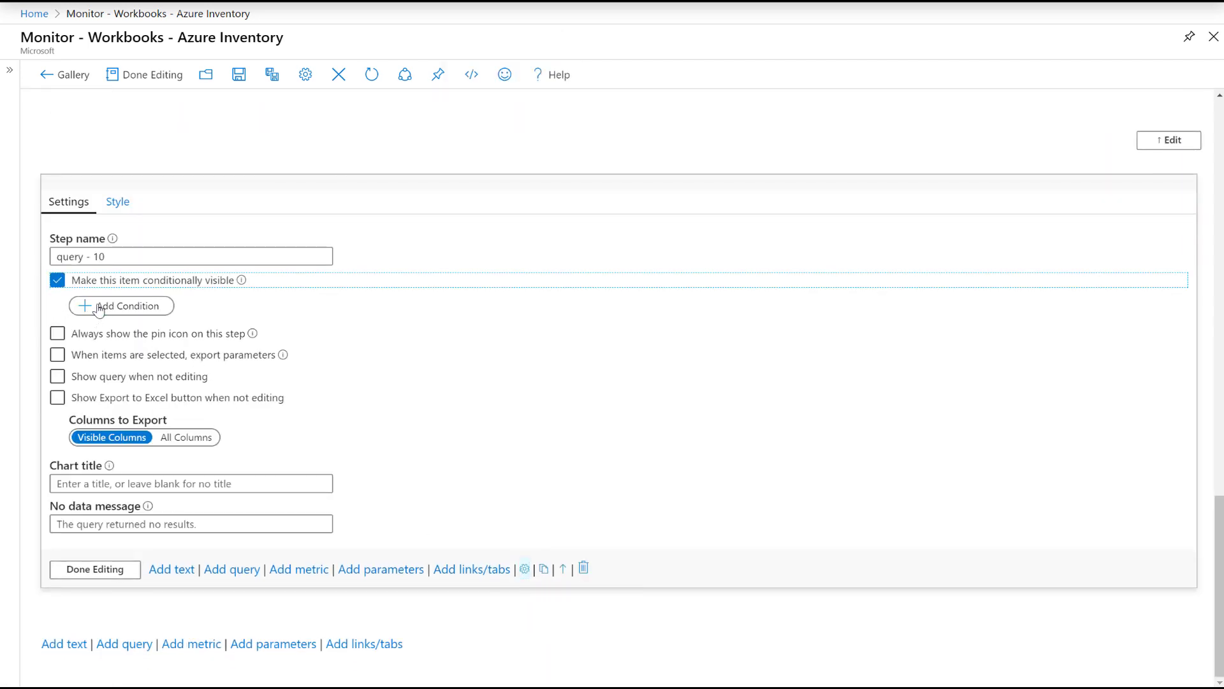
left_click(124, 307)
type("selectedTab")
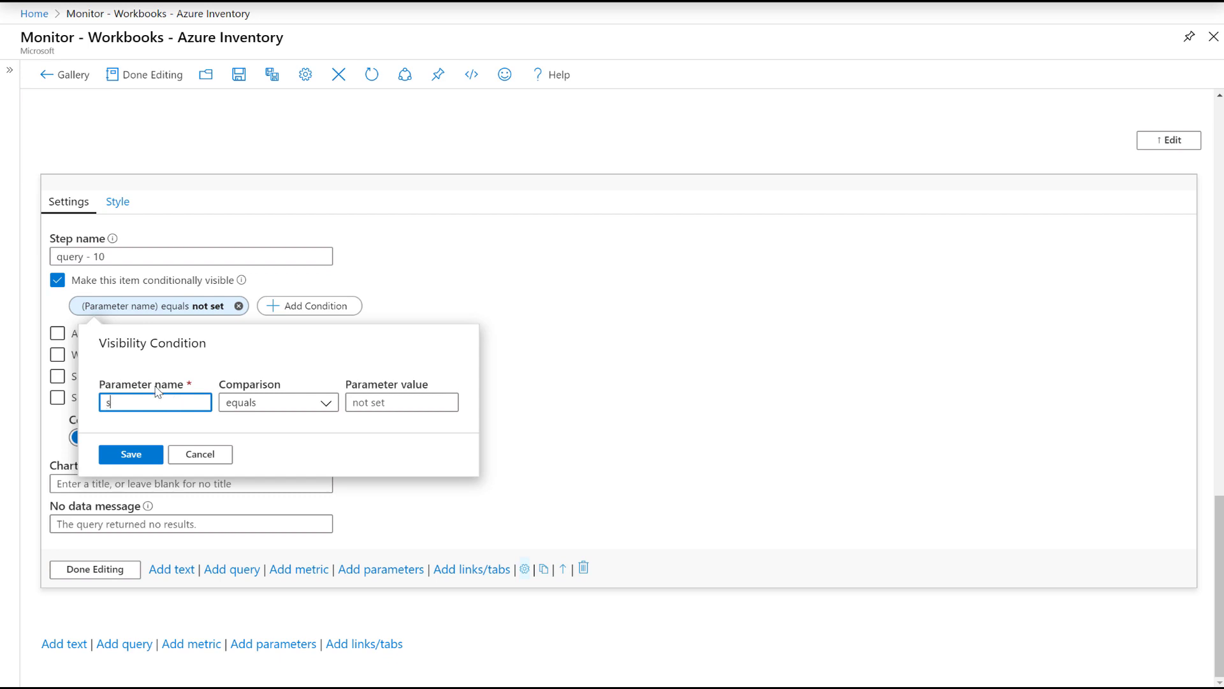
key("Tab")
type("Com[pu")
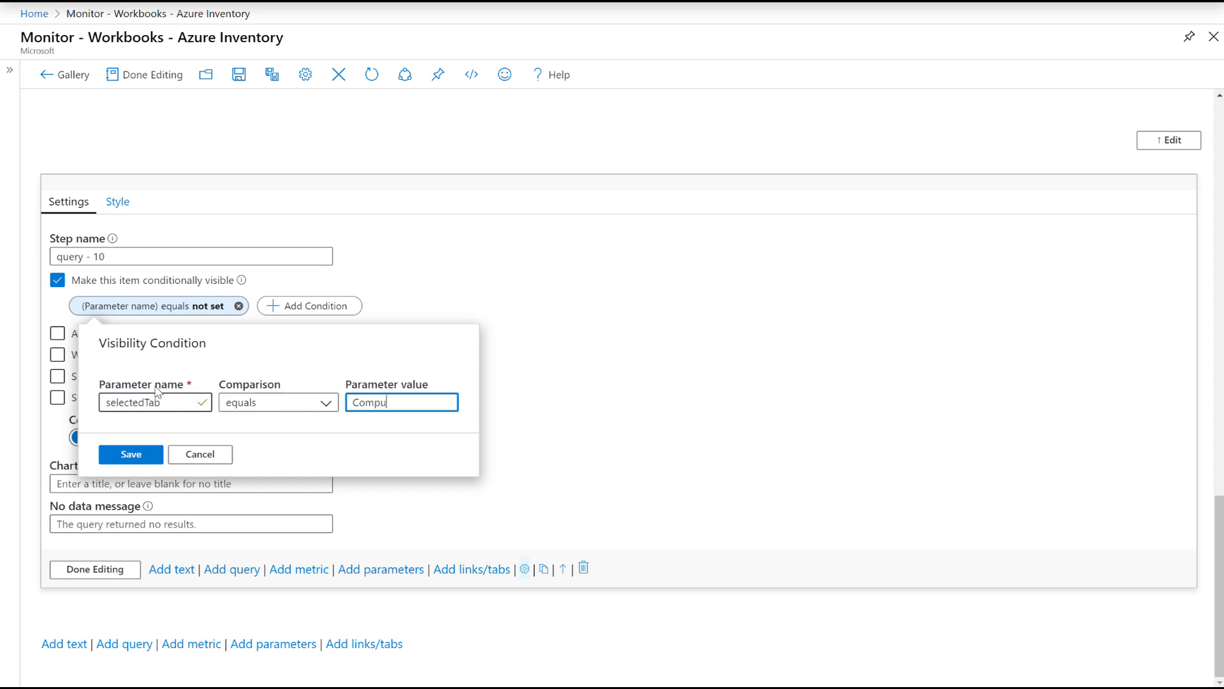
type("te")
left_click(131, 454)
left_click(524, 569)
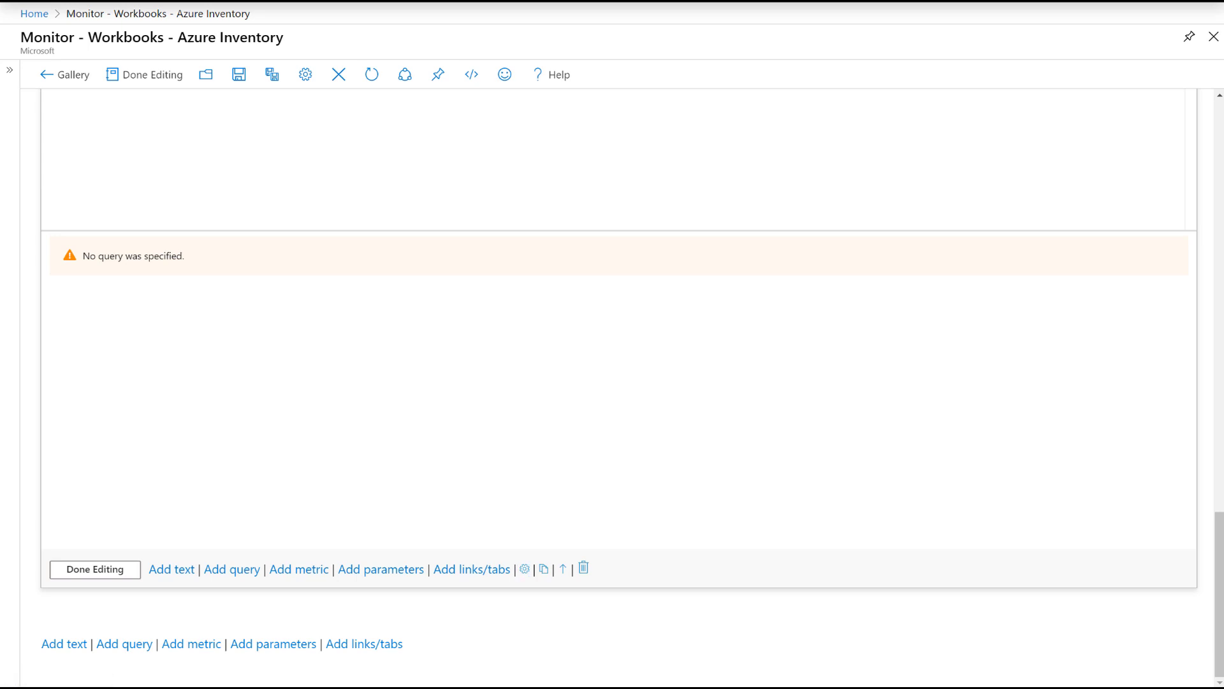
Enter and run a query filtering Resources to type "microsoft.network/publicipaddresses" and summarizing PIPs=count() by IPType=tostring(properties.publicIPAddressVersion).
scroll(331, 306, "up", 4)
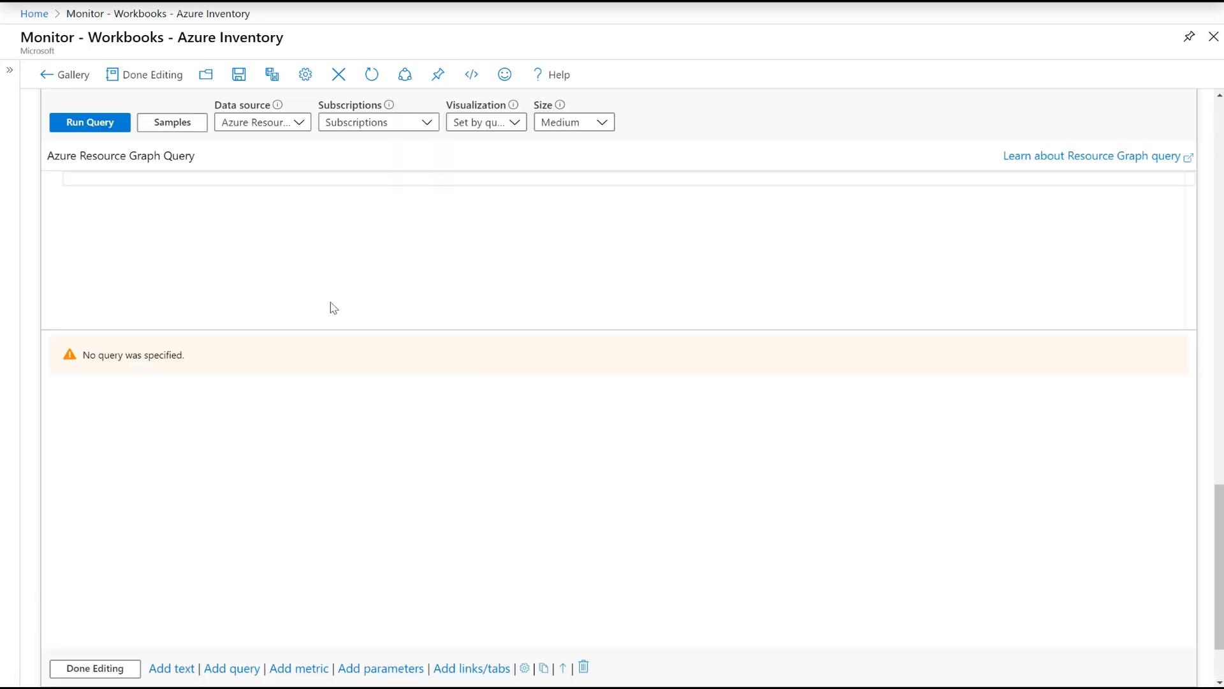
type("Resources | where type == \"microsoft.network/publicipaddresses\" | summarize PIPs=count() by IPType=tostring(properties.publicIPAddressVersion)")
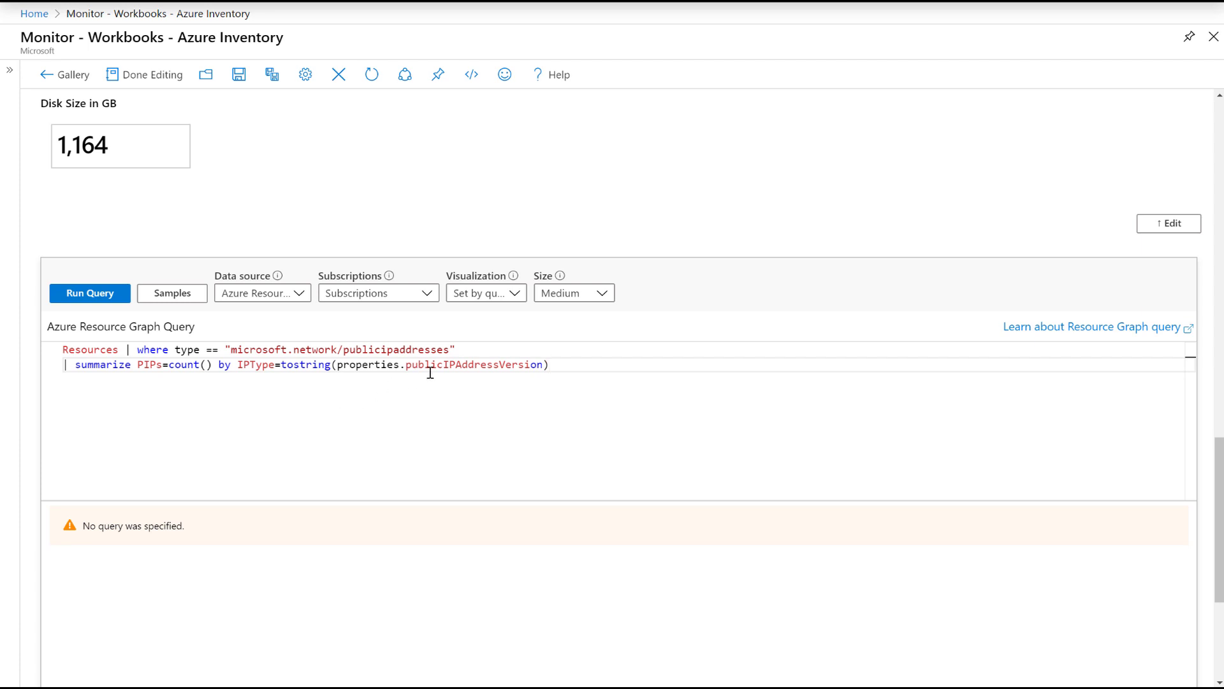
left_click(98, 293)
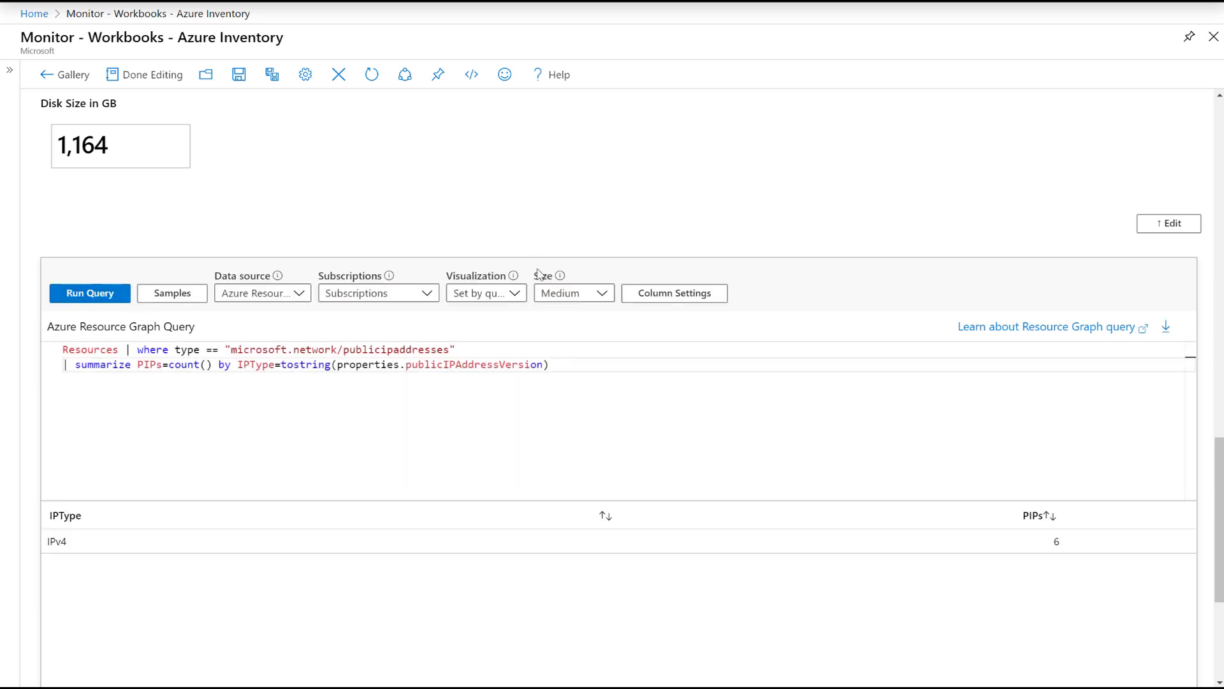
Set the public IP query's size to Tiny and finish editing it.
scroll(700, 372, "down", 2)
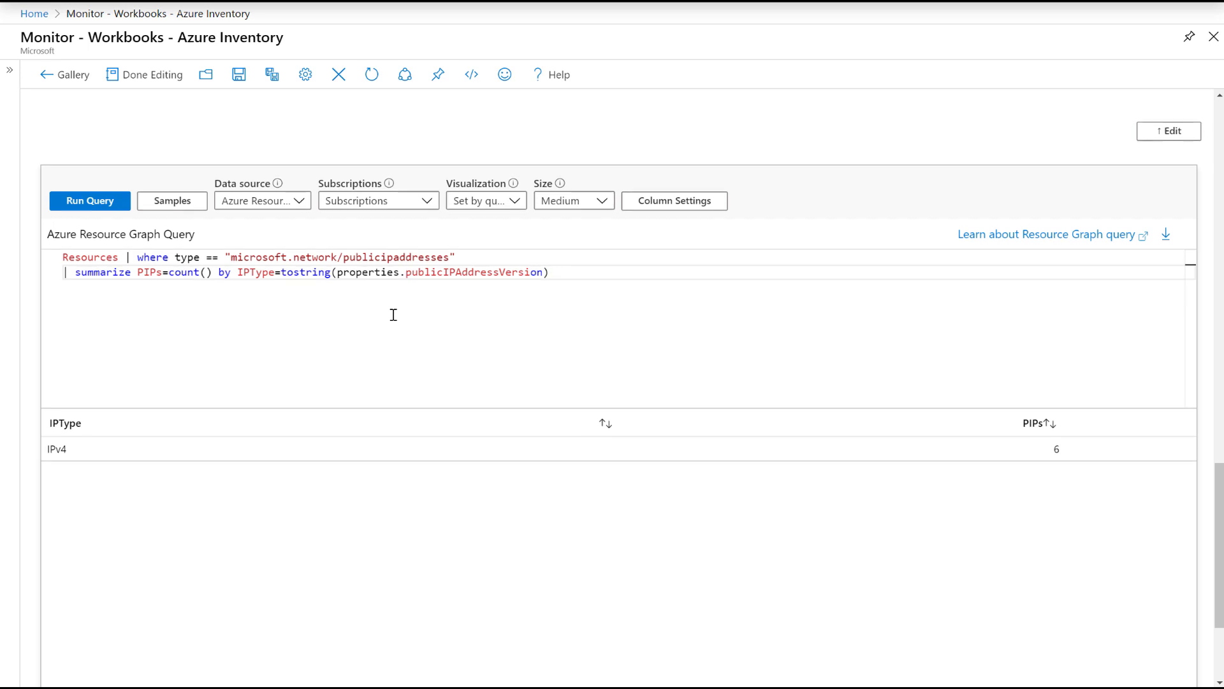
scroll(392, 316, "down", 3)
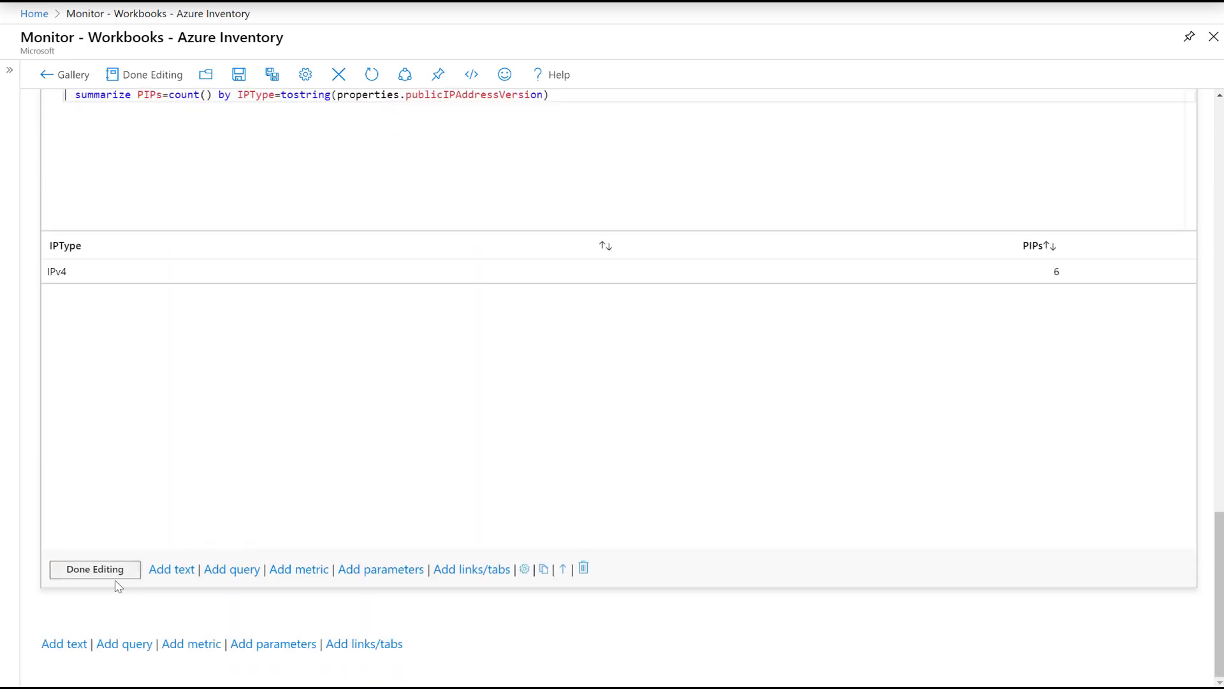
left_click(522, 571)
scroll(559, 339, "up", 1)
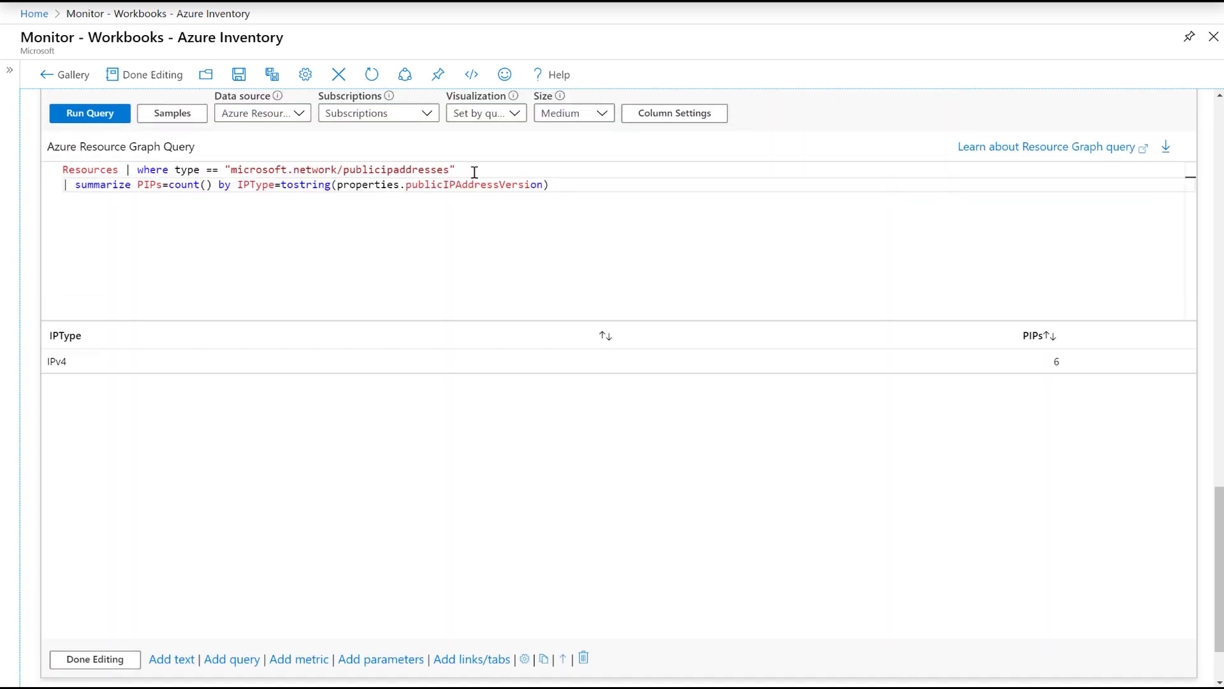
left_click(566, 113)
left_click(565, 137)
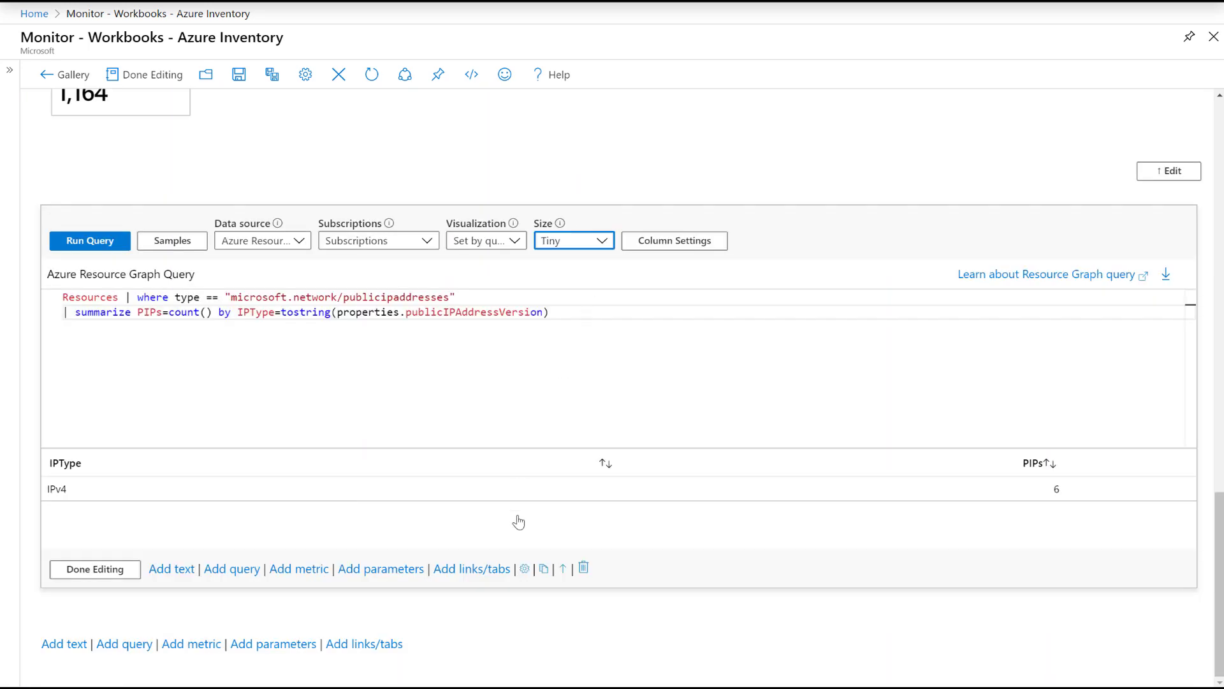
left_click(113, 573)
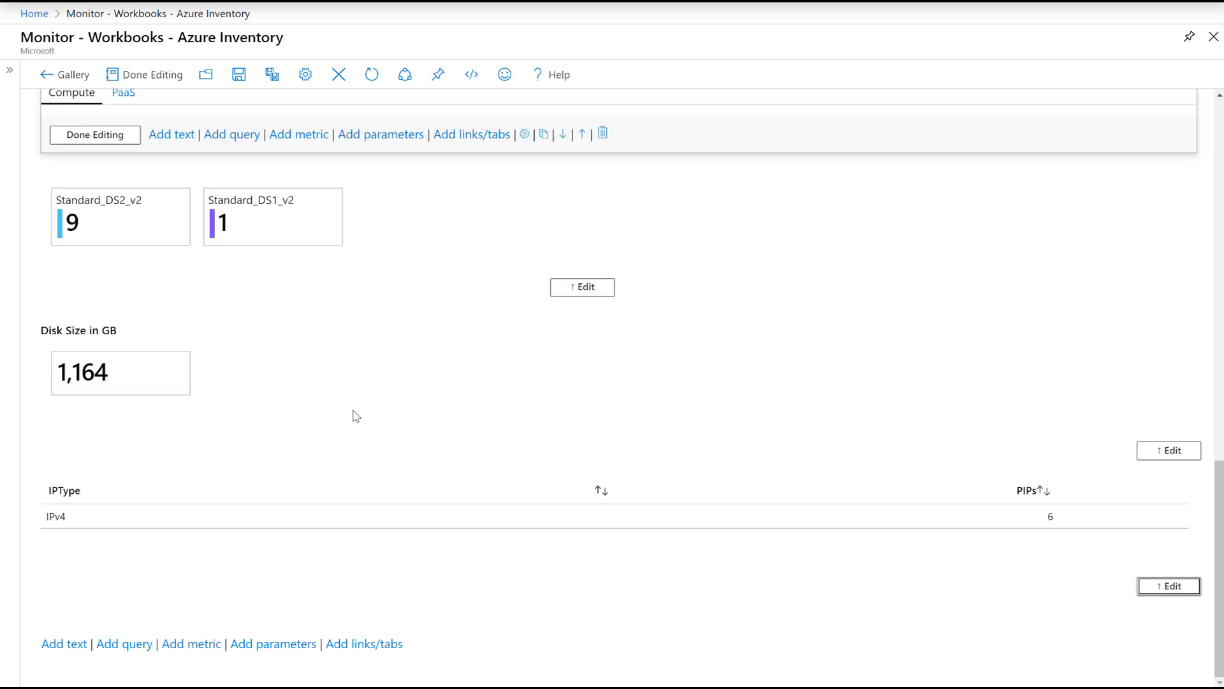
Add a query below the public IP table with Azure Resource Graph as the data source and the Subscriptions parameter as its scope.
left_click(125, 646)
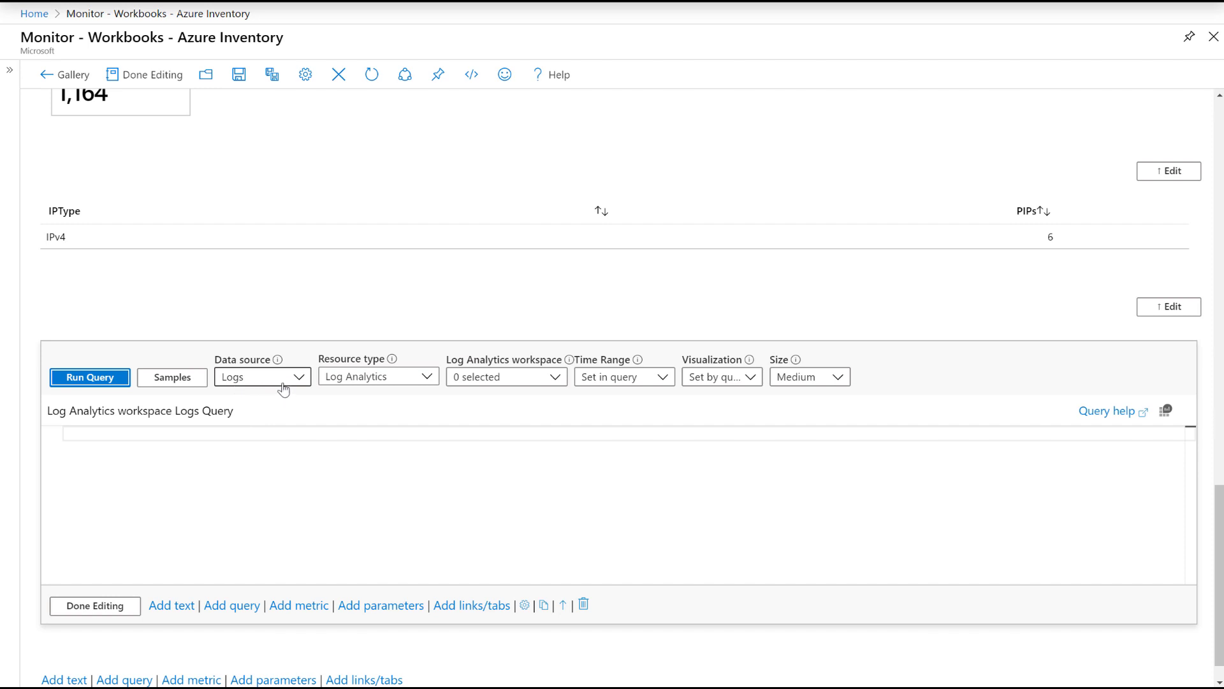
left_click(300, 377)
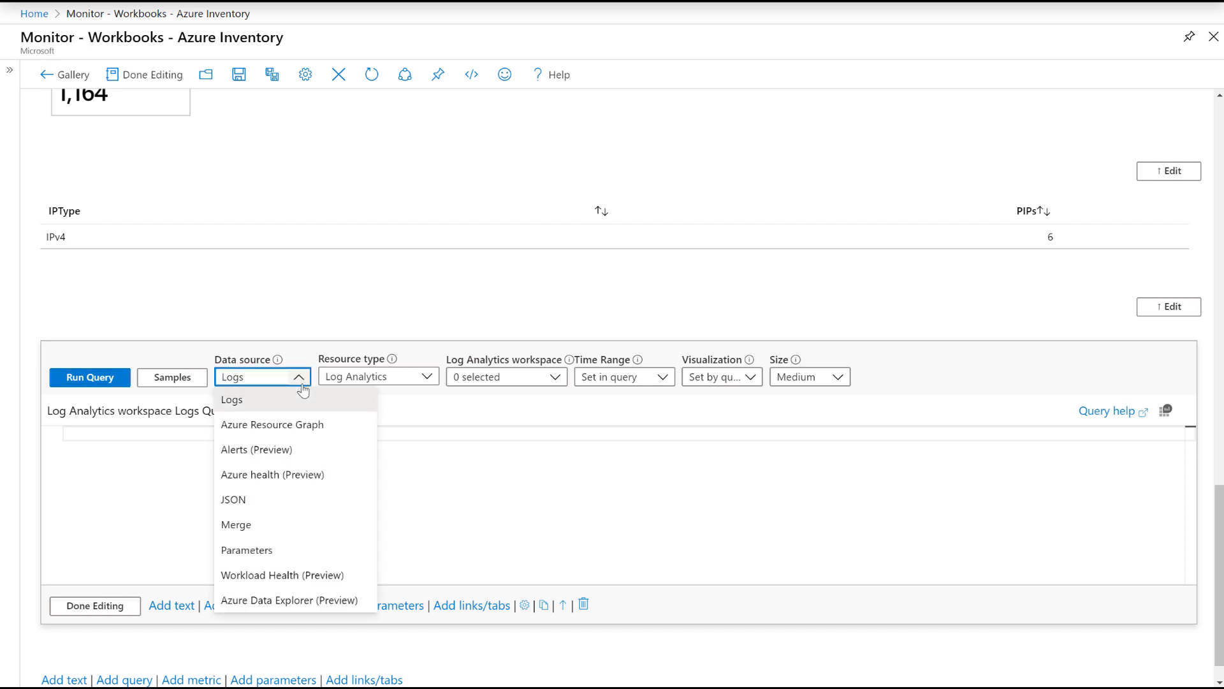
left_click(267, 424)
left_click(428, 378)
left_click(347, 457)
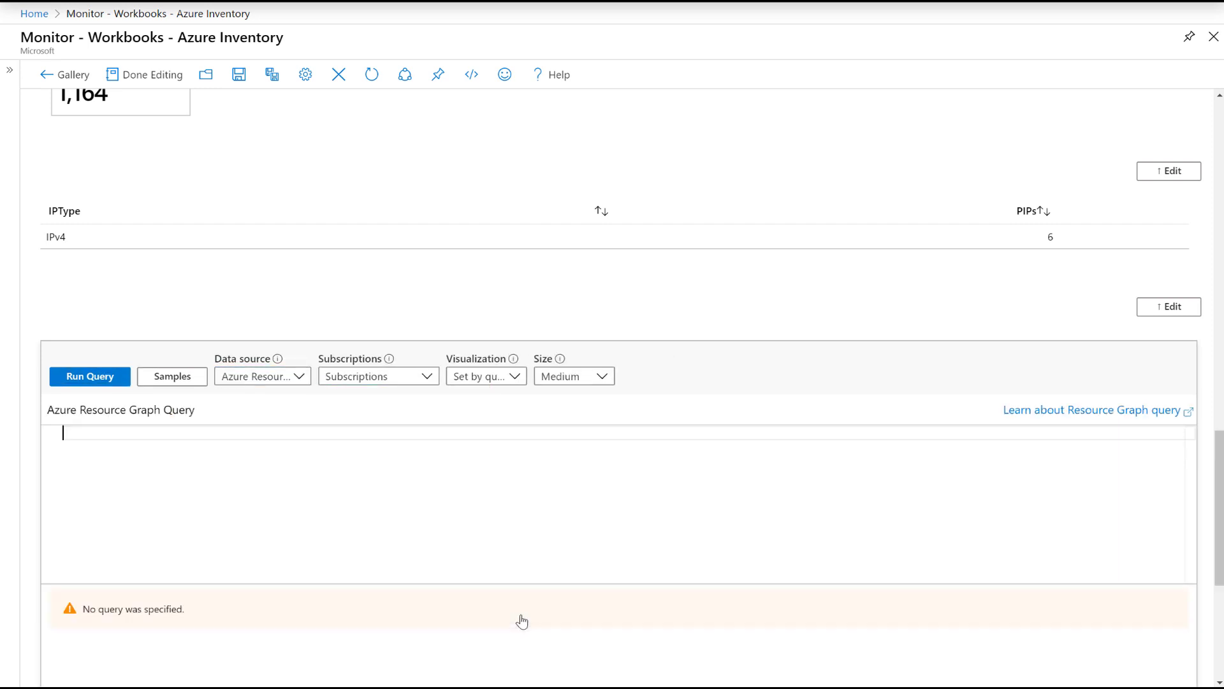
Make the new query below the public IP table conditionally visible when selectedTab equals Compute.
scroll(519, 618, "down", 5)
left_click(525, 568)
left_click(57, 281)
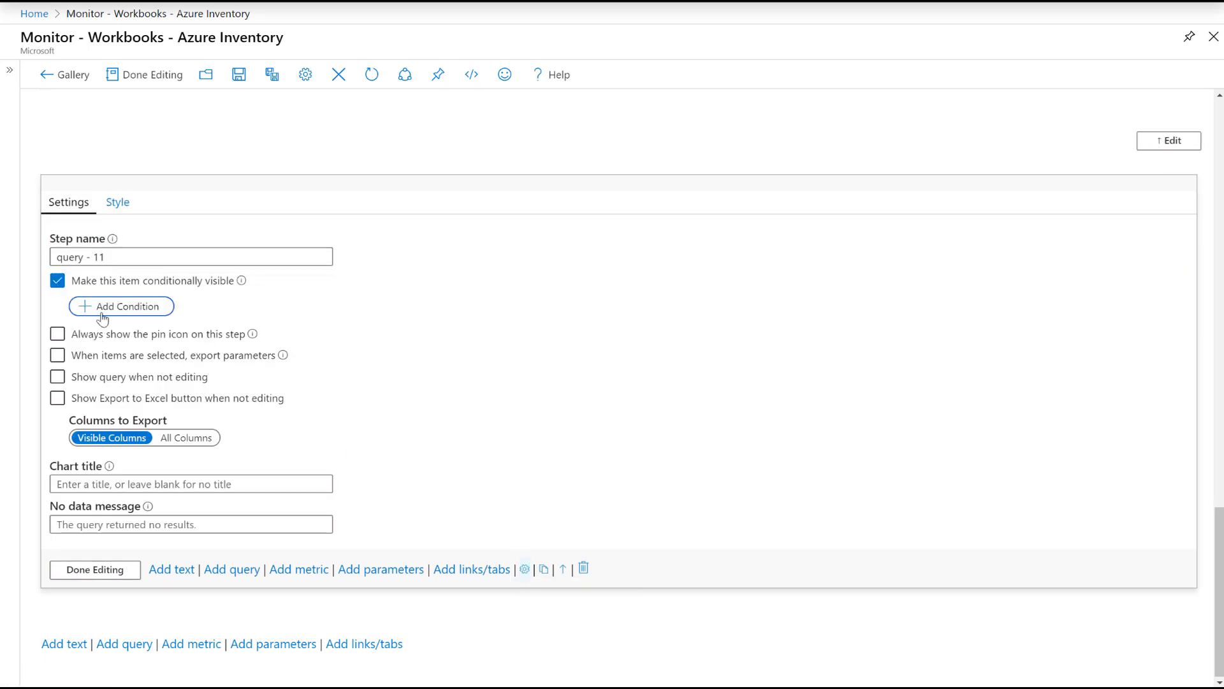
left_click(121, 308)
type("selectedTab")
key("Tab")
type("Compute")
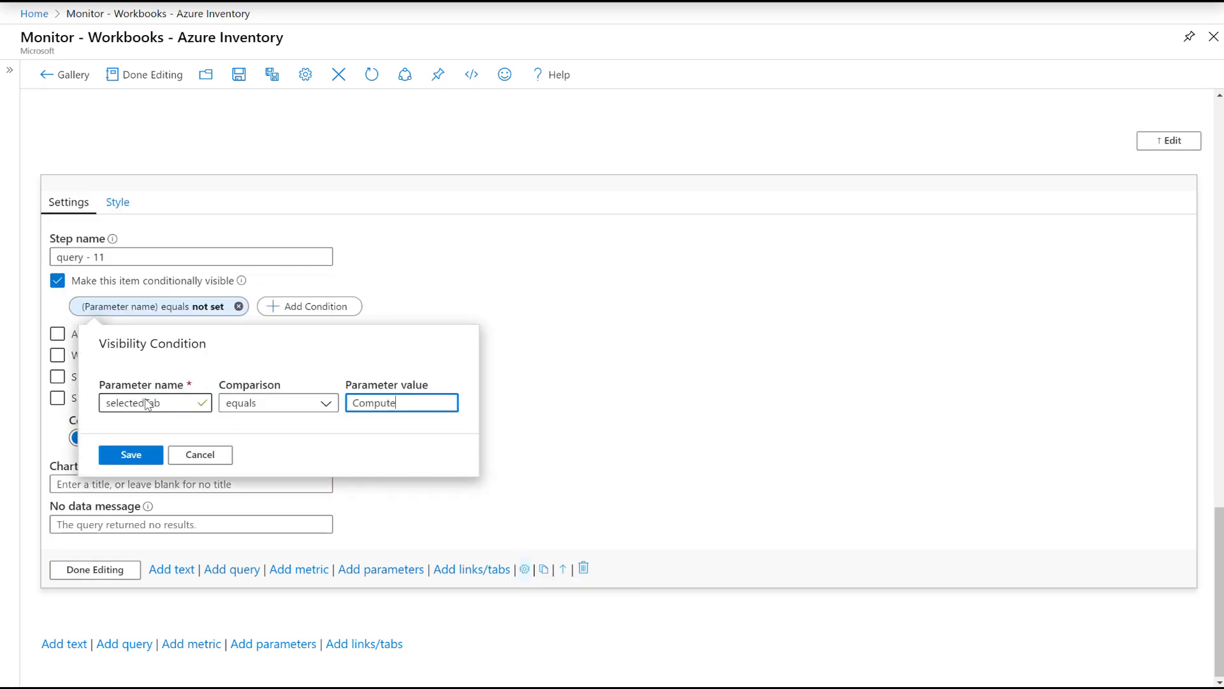
left_click(130, 454)
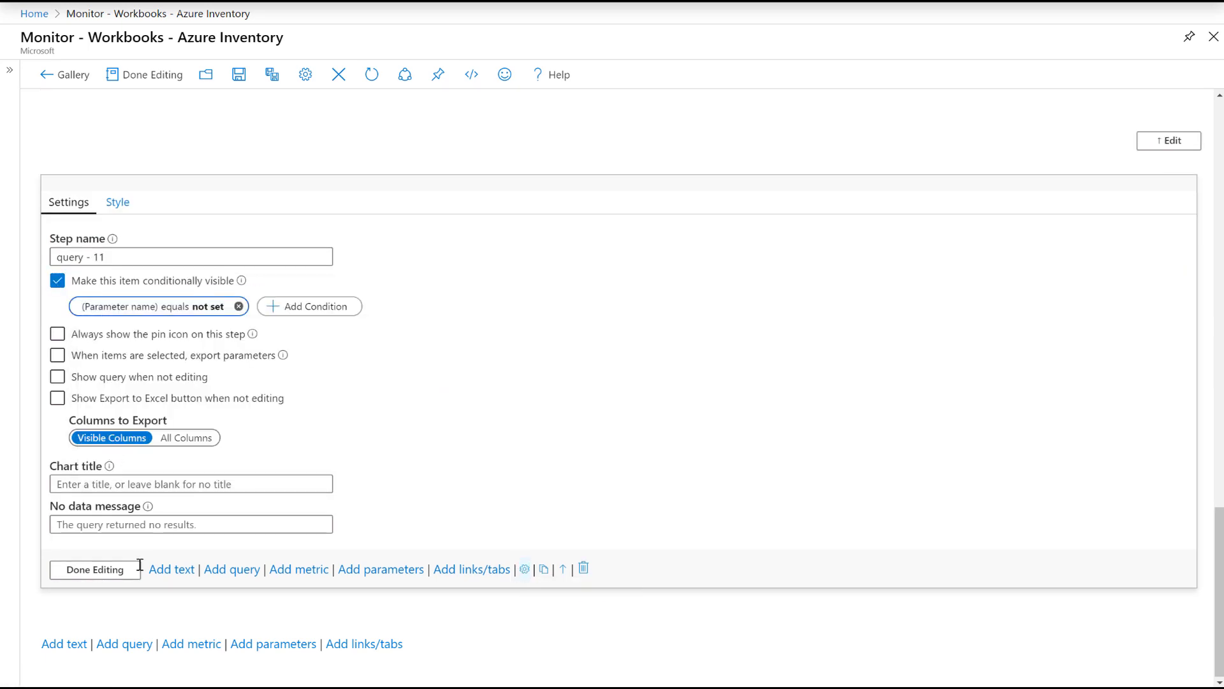
Set the new query's chart title to "Disks by Size & Location" and finish editing.
left_click(92, 485)
type("Disks by Size & Location")
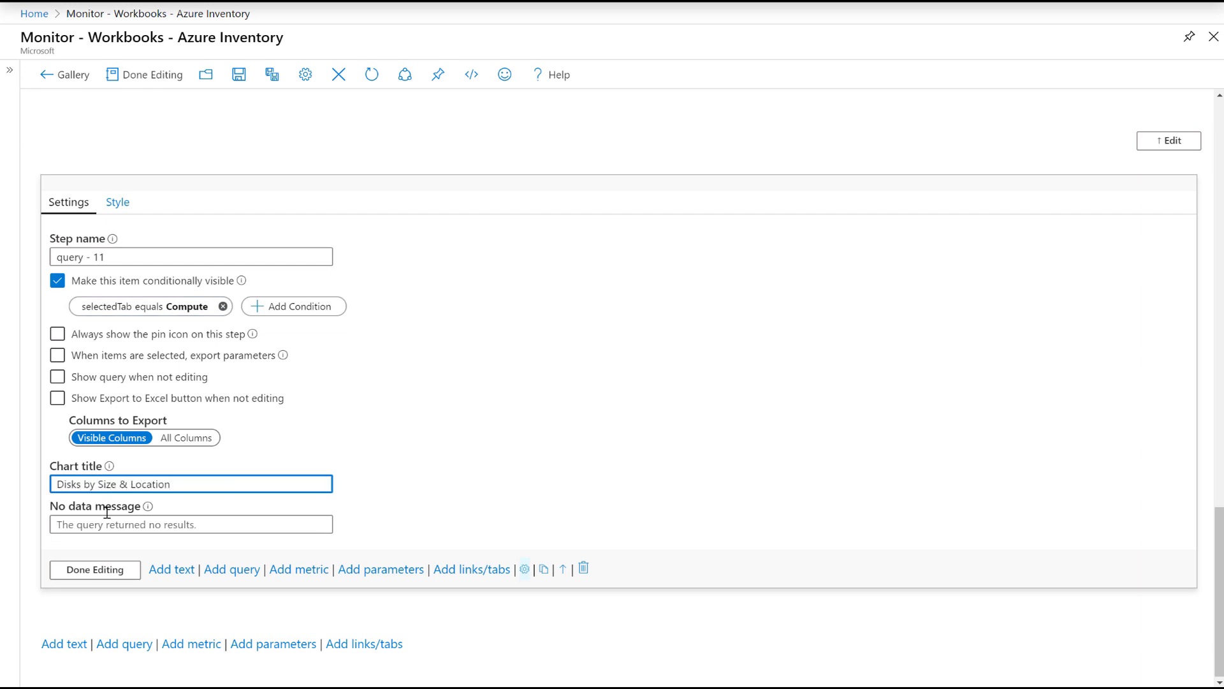
left_click(95, 569)
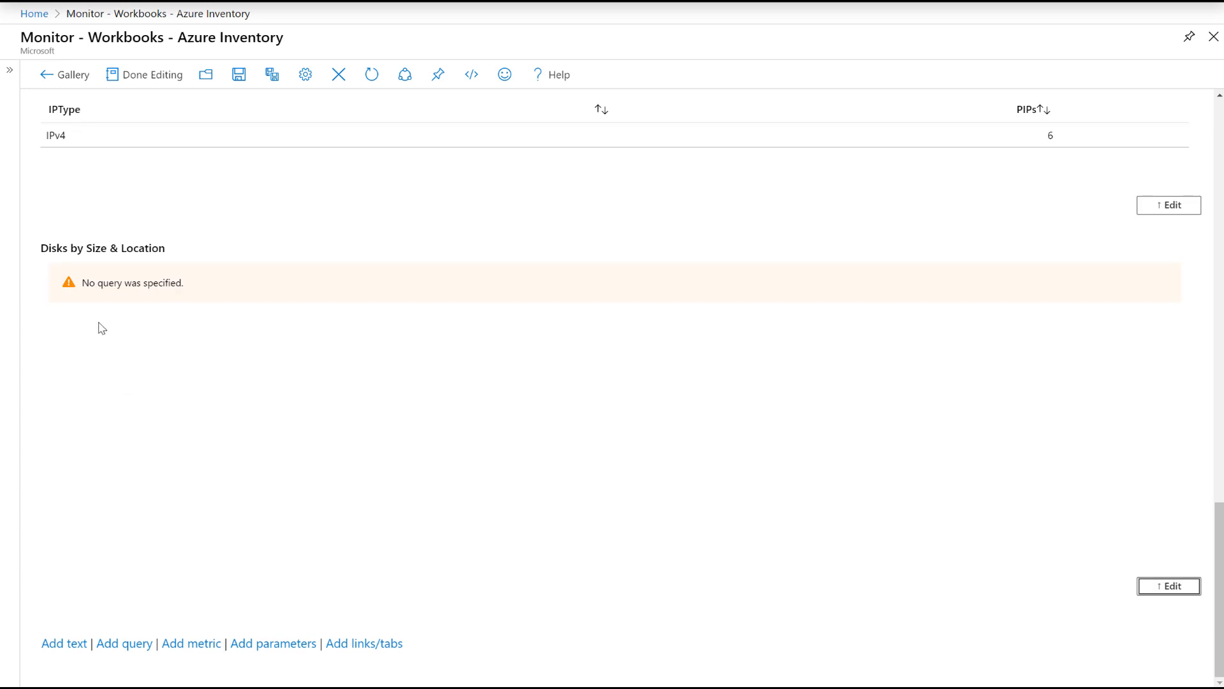
Reopen Disks by Size & Location, run a "microsoft.compute/disks" query summarizing DiskSizeGB=sum(toint(properties.diskSizeGB)) by DiskSku=tostring(sku.name), location, and finish editing.
left_click(1175, 586)
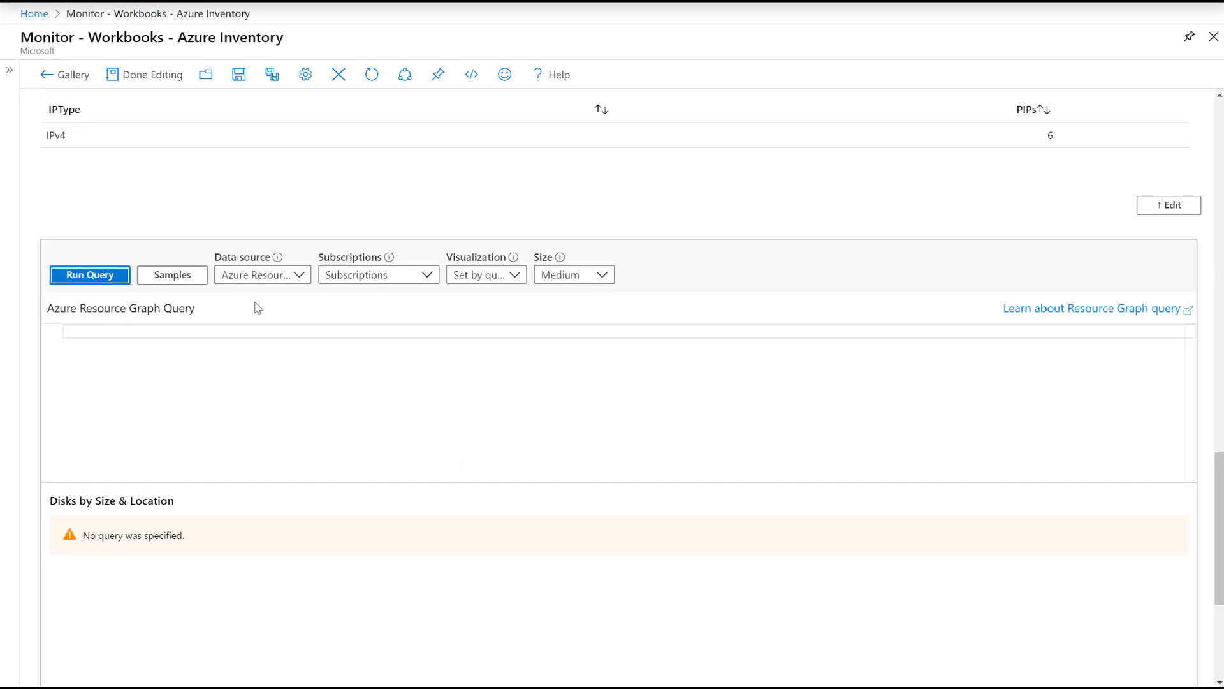
left_click(357, 370)
type("Resources | where type contains \"microsoft.compute/disks\" | summarize DiskSizeGB=sum(toint(properties.diskSizeGB)) by DiskSku=tostring(sku.name), location")
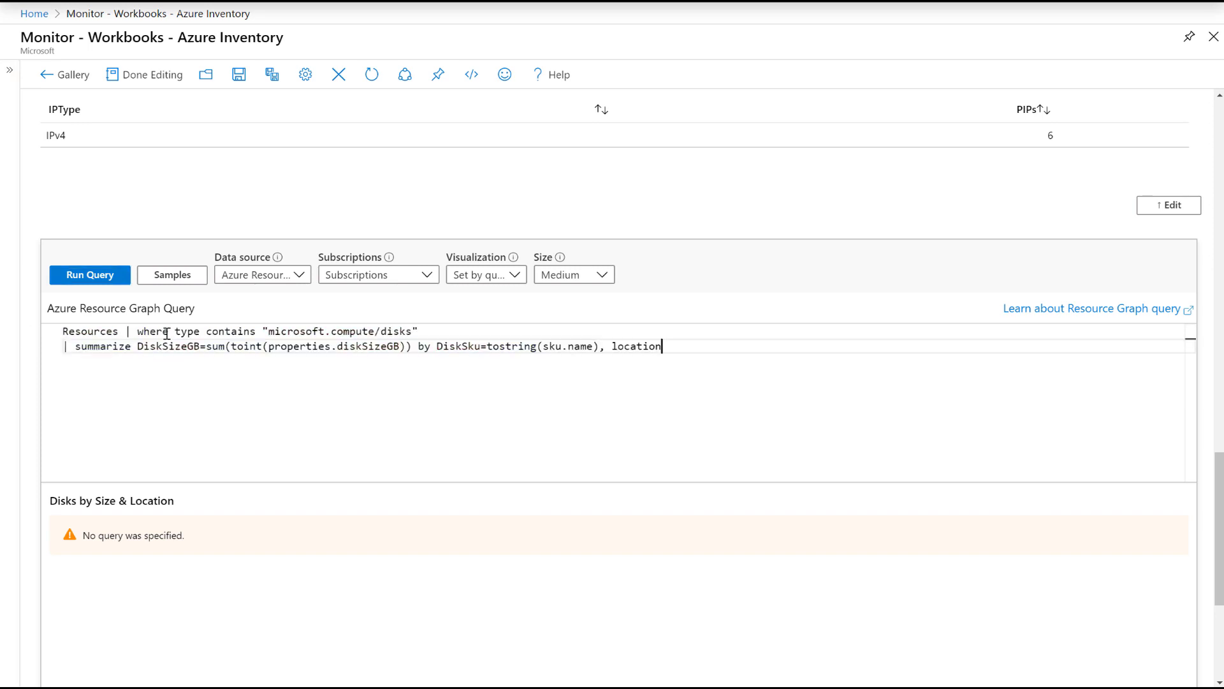
left_click(88, 275)
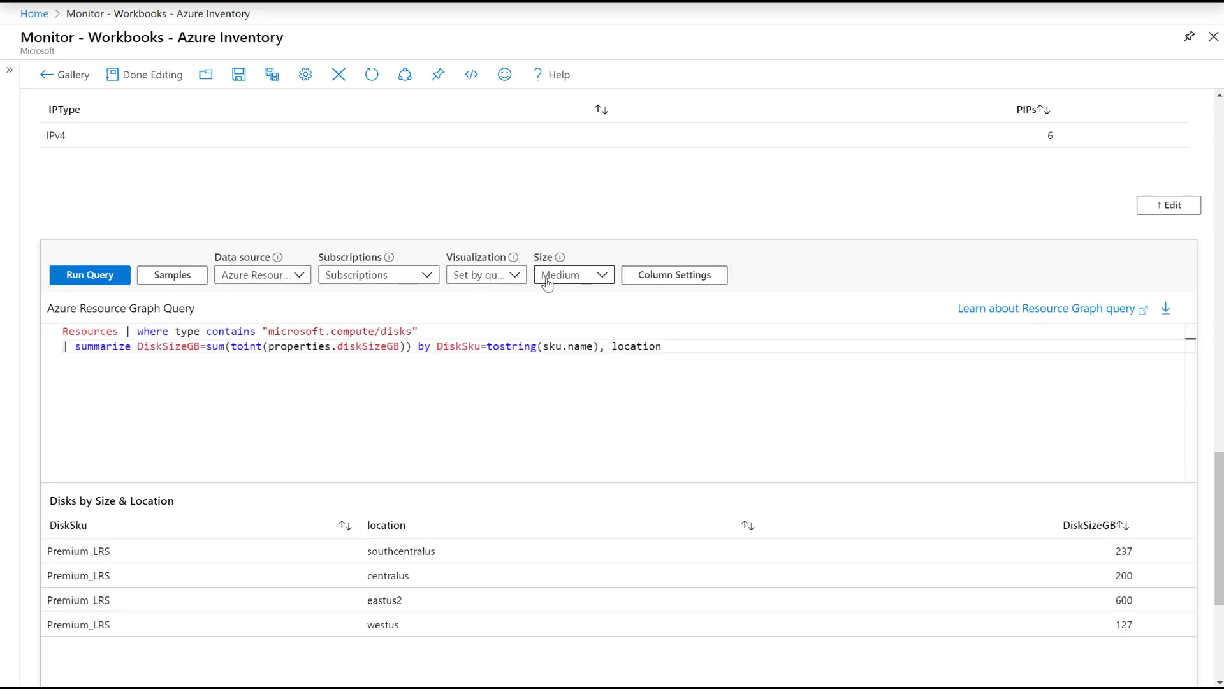
scroll(833, 327, "down", 1)
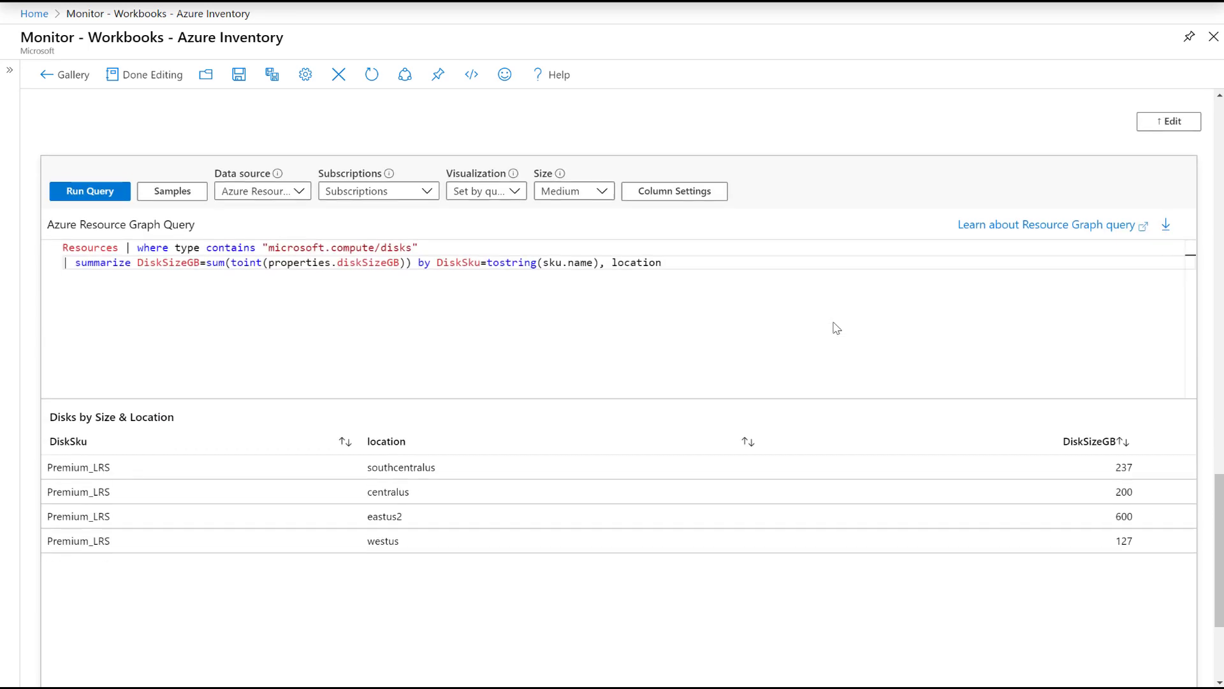
scroll(446, 282, "down", 3)
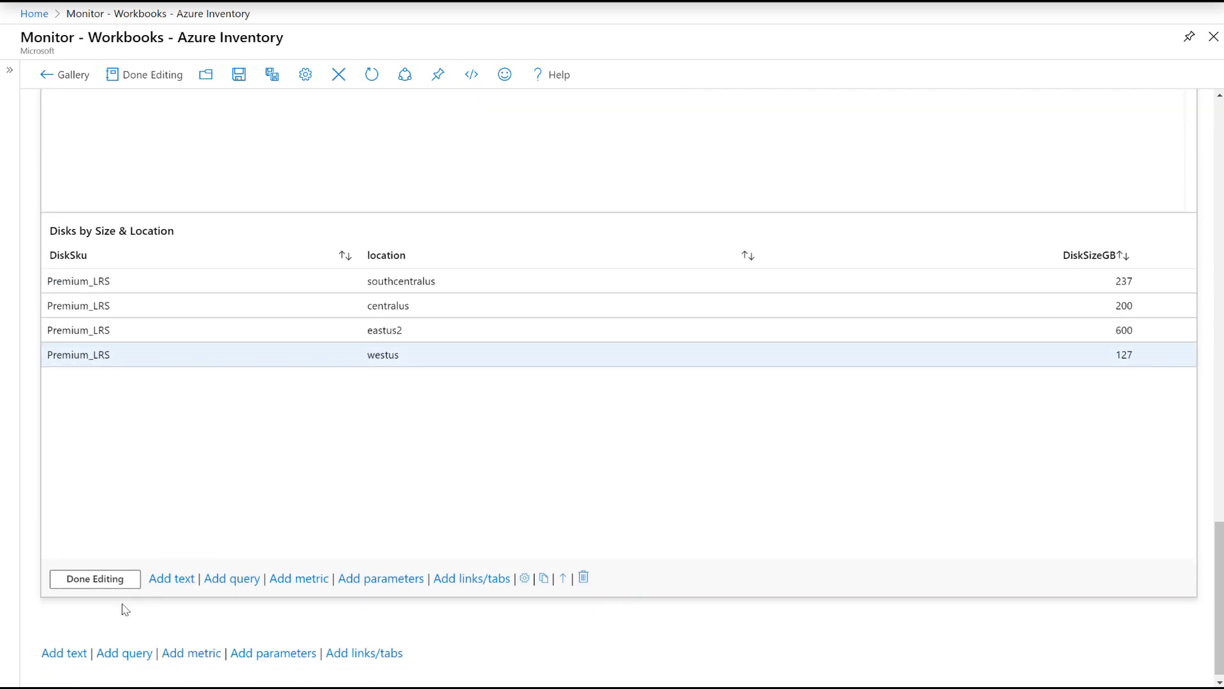
left_click(105, 585)
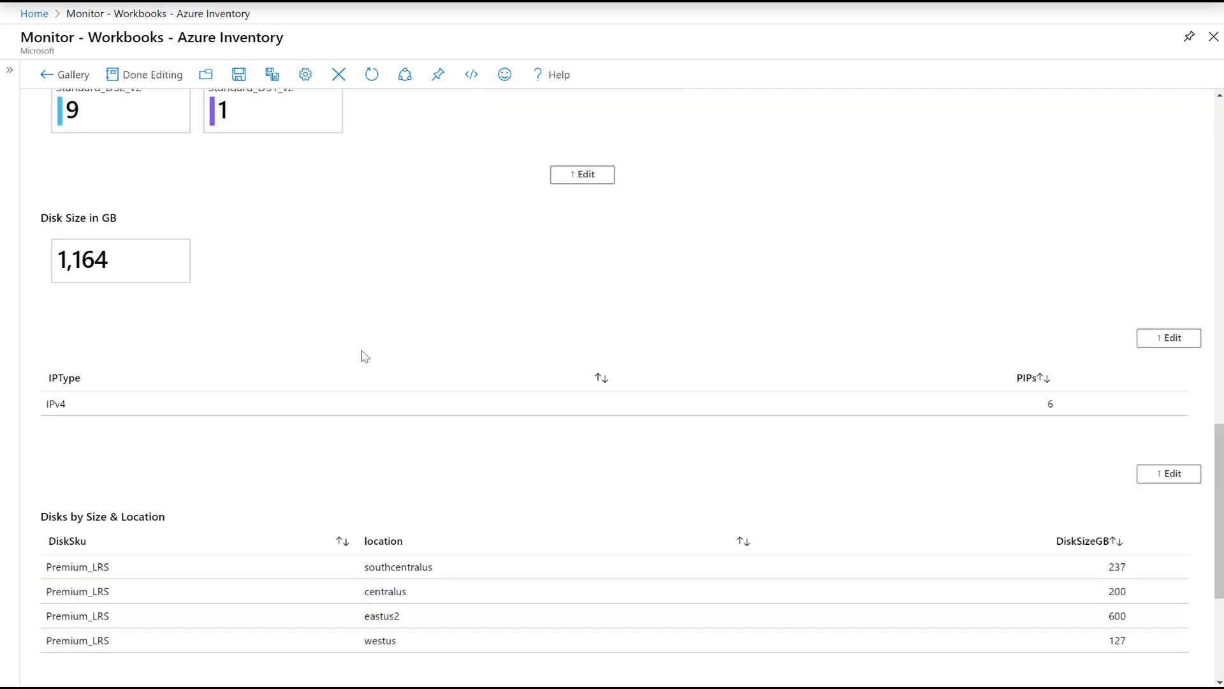
Add a query below the Disks by Size & Location table with Azure Resource Graph as data source and the Subscriptions parameter as scope.
scroll(361, 353, "down", 3)
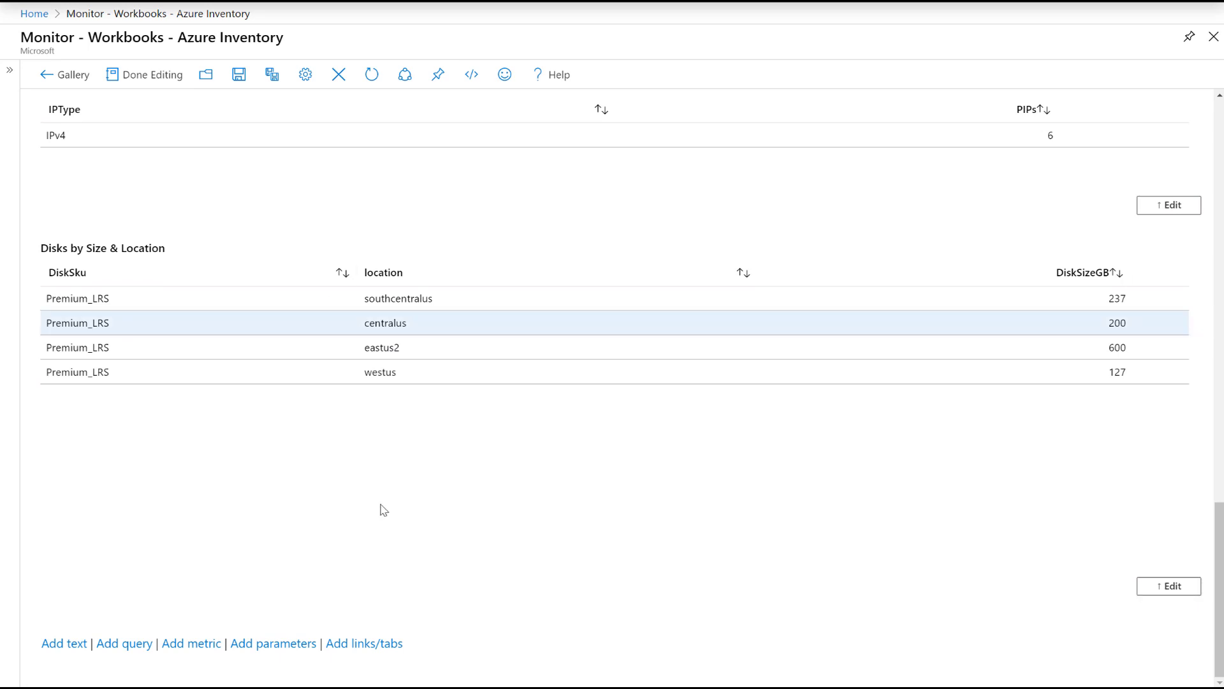
left_click(123, 642)
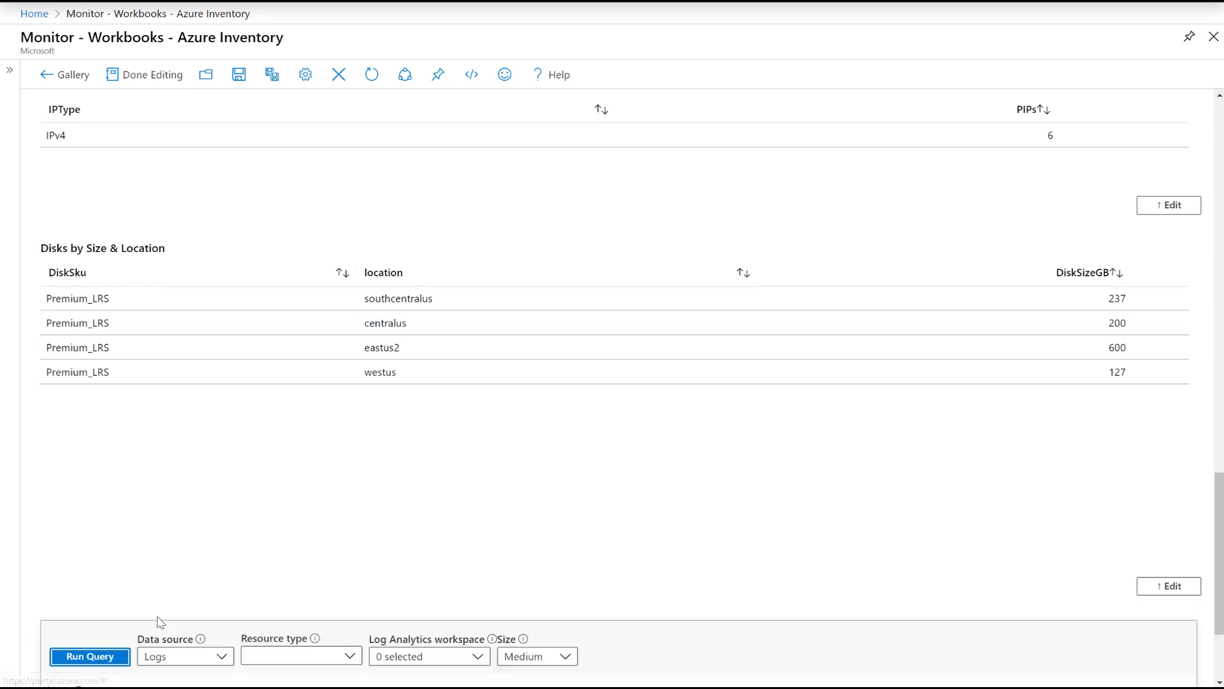
left_click(285, 403)
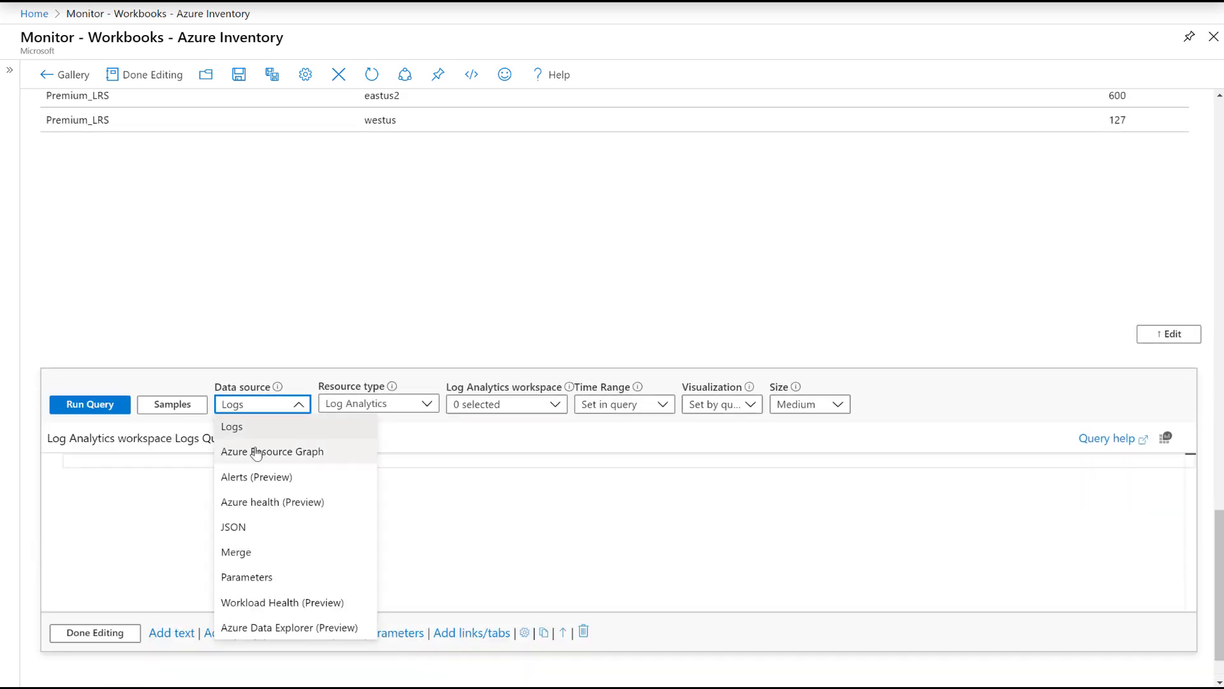
left_click(292, 451)
left_click(418, 413)
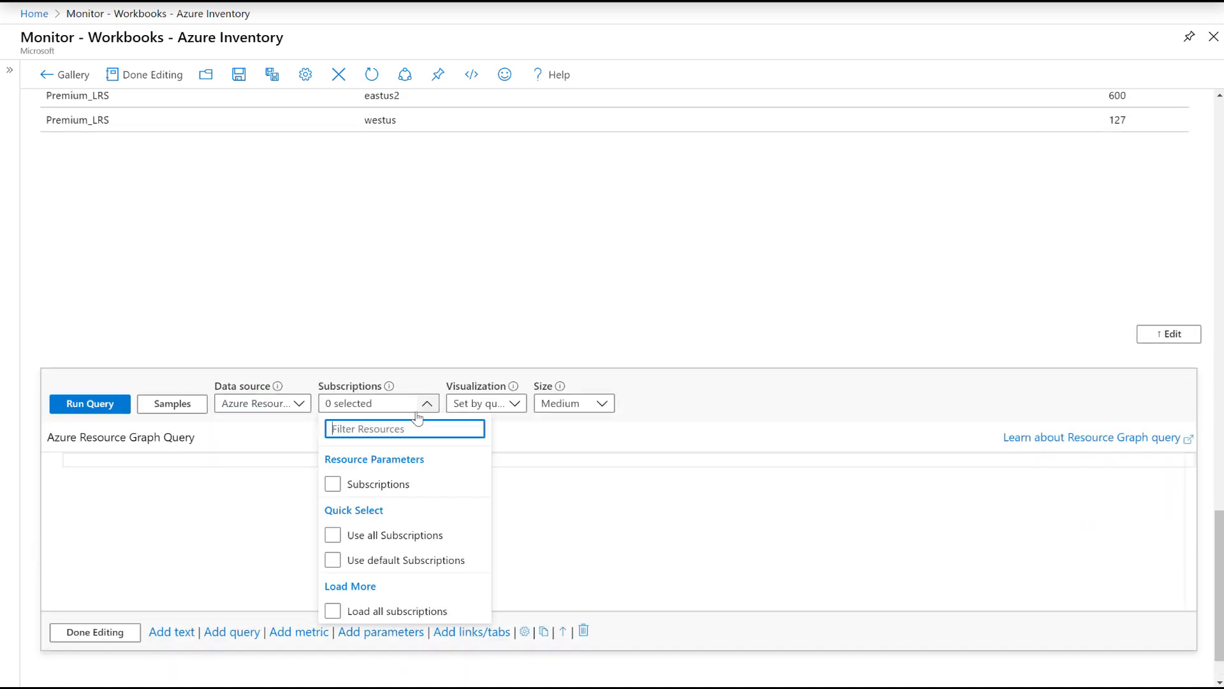
left_click(332, 484)
left_click(558, 440)
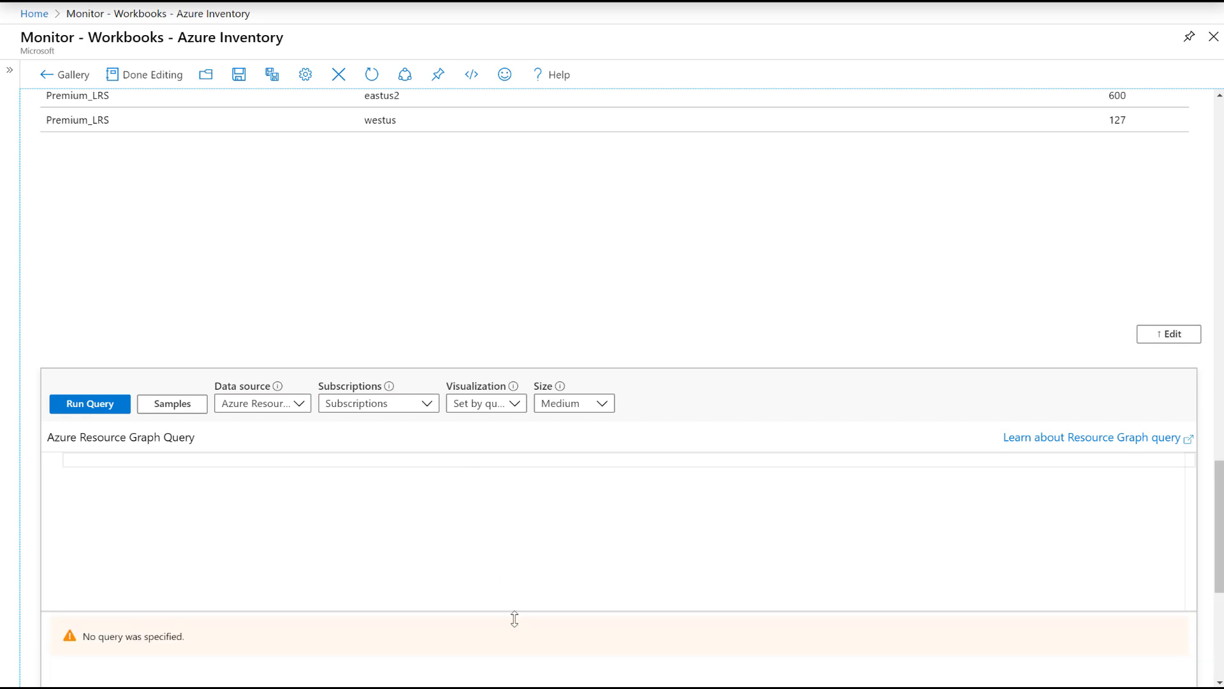
Make the new query below Disks by Size & Location conditionally visible when selectedTab equals Compute.
scroll(555, 504, "down", 6)
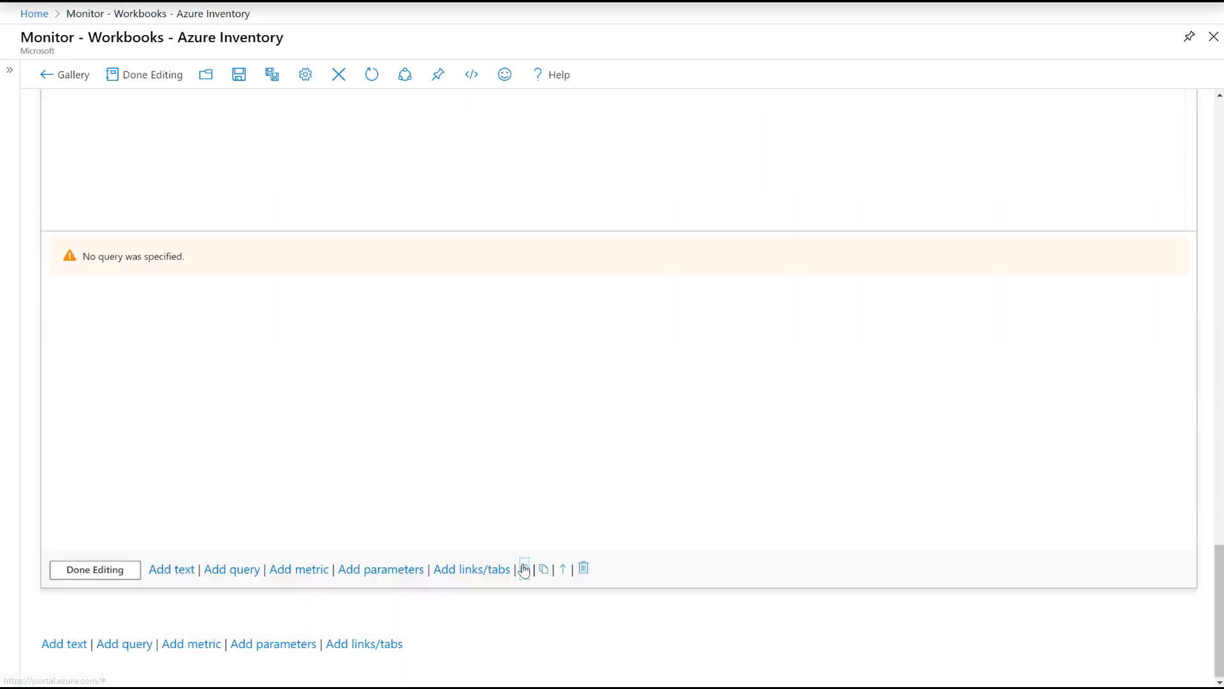
left_click(524, 568)
left_click(59, 311)
left_click(101, 307)
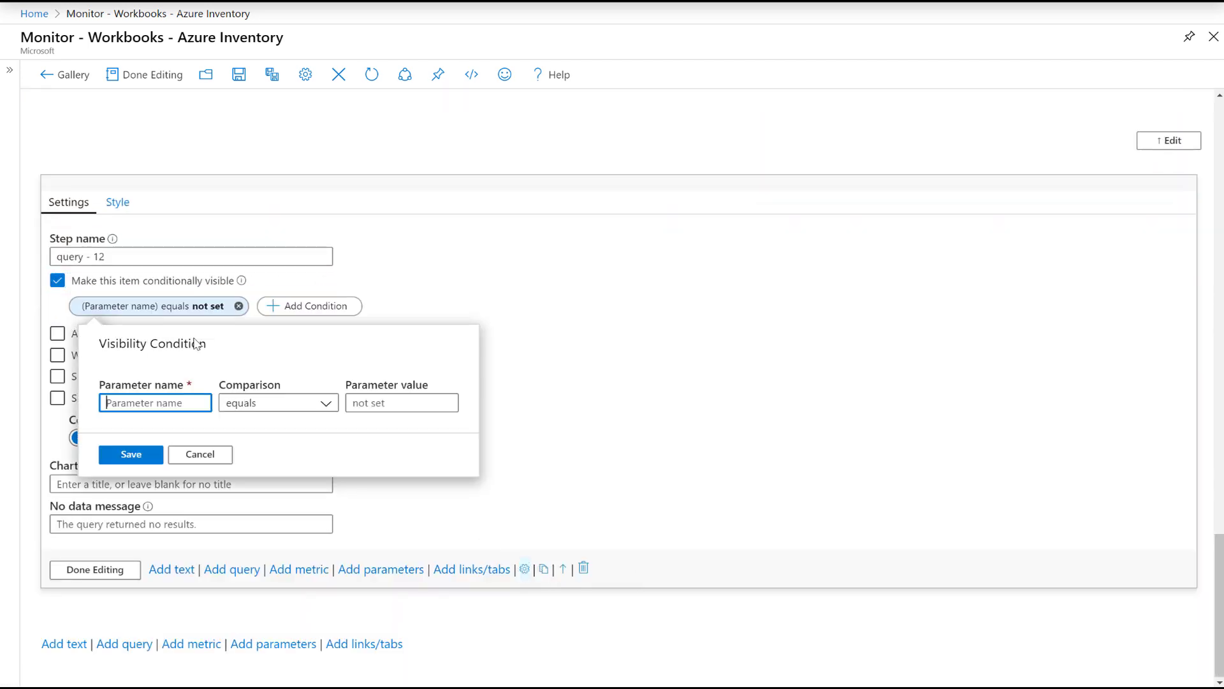
type("selecte")
key("Tab")
key("Tab")
type("Compute")
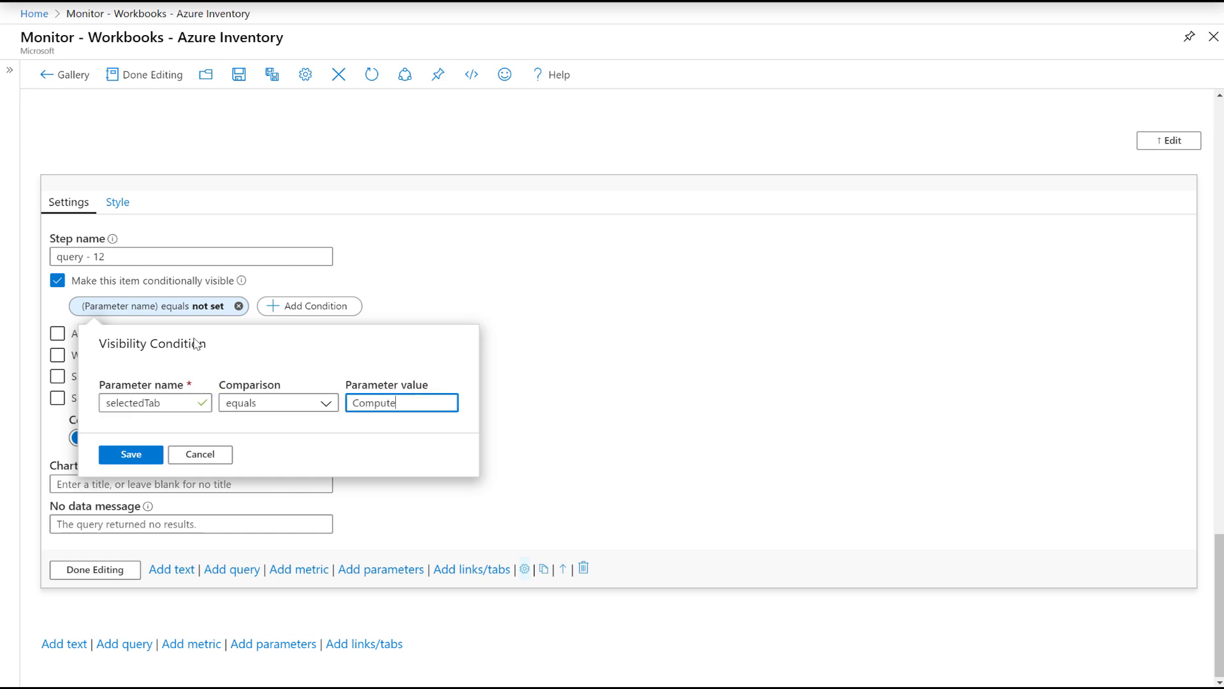
left_click(128, 455)
left_click(94, 568)
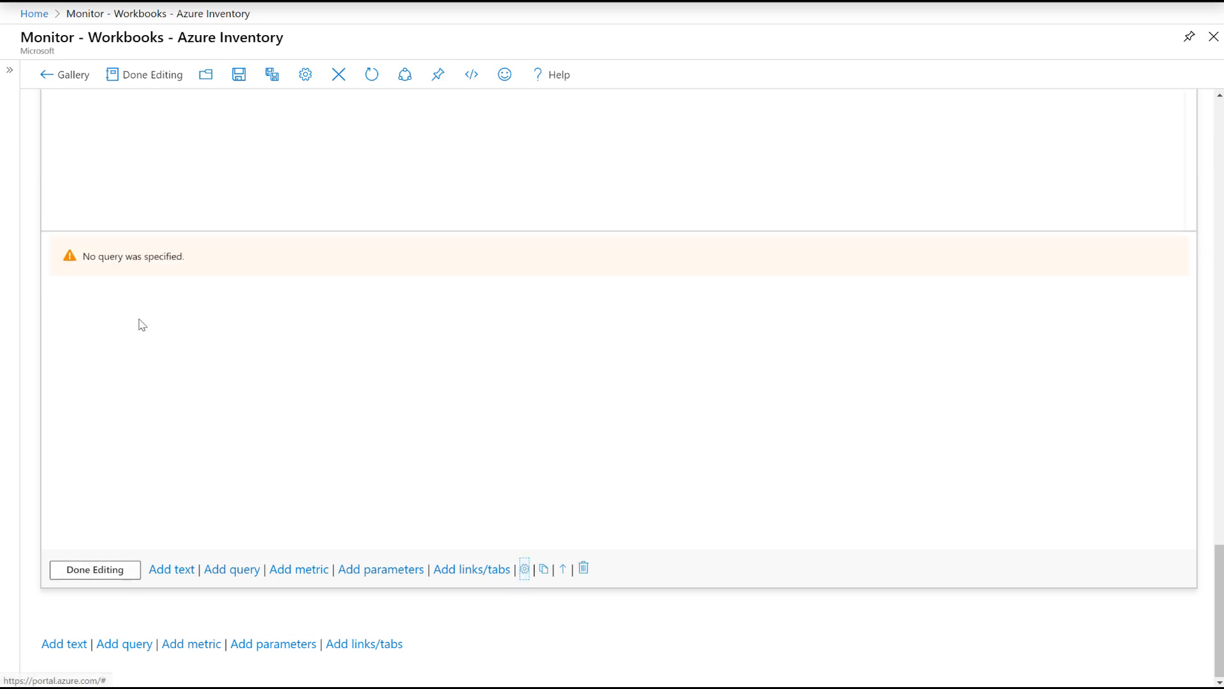
Run a "microsoft.compute/virtualmachines" query summarizing Count=count(properties.hardwareProfile.vmSize) by OS=tostring(properties.storageProfile.osDisk.osType), location, vmSize=tostring(properties.hardwareProfile.vmSize), and finish editing the query.
scroll(150, 287, "up", 4)
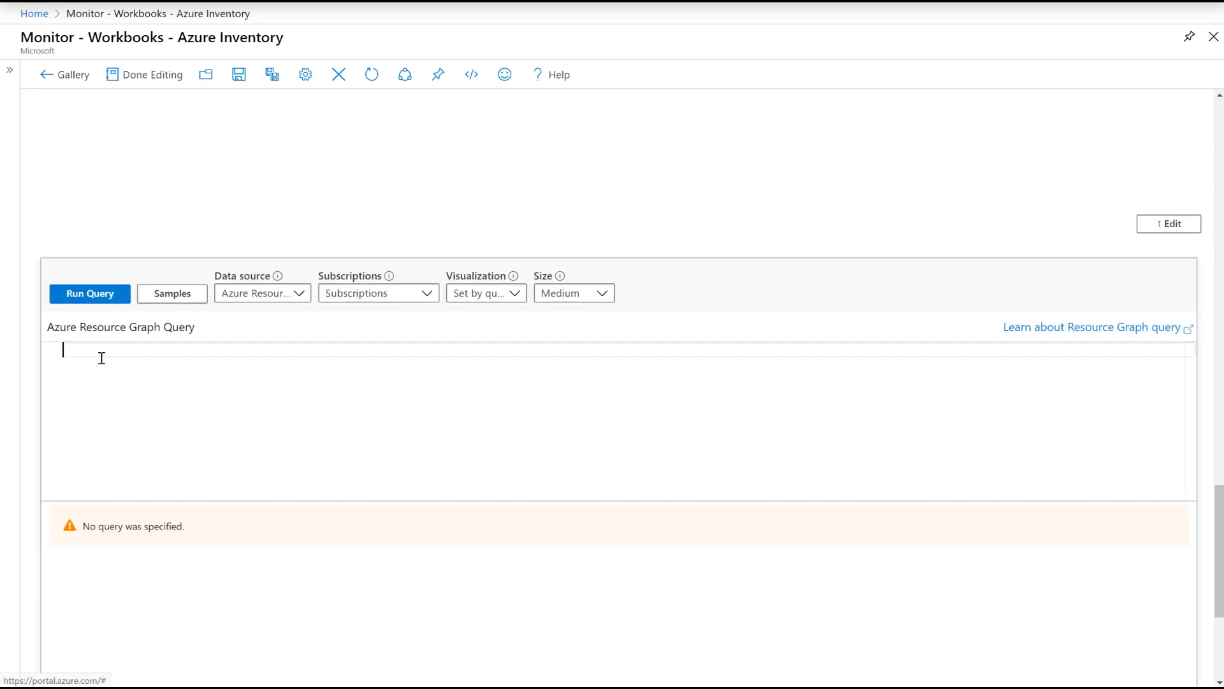
type("Resources | where type == \"microsoft.compute/virtualmachines\" | summarize Count=count(properties.hardwareProfile.vmSize) by OS=tostring(properties.storageProfile.osDisk.osType), location,  vmSize=tostring(properties.hardwareProfile.vmSize)")
left_click(99, 298)
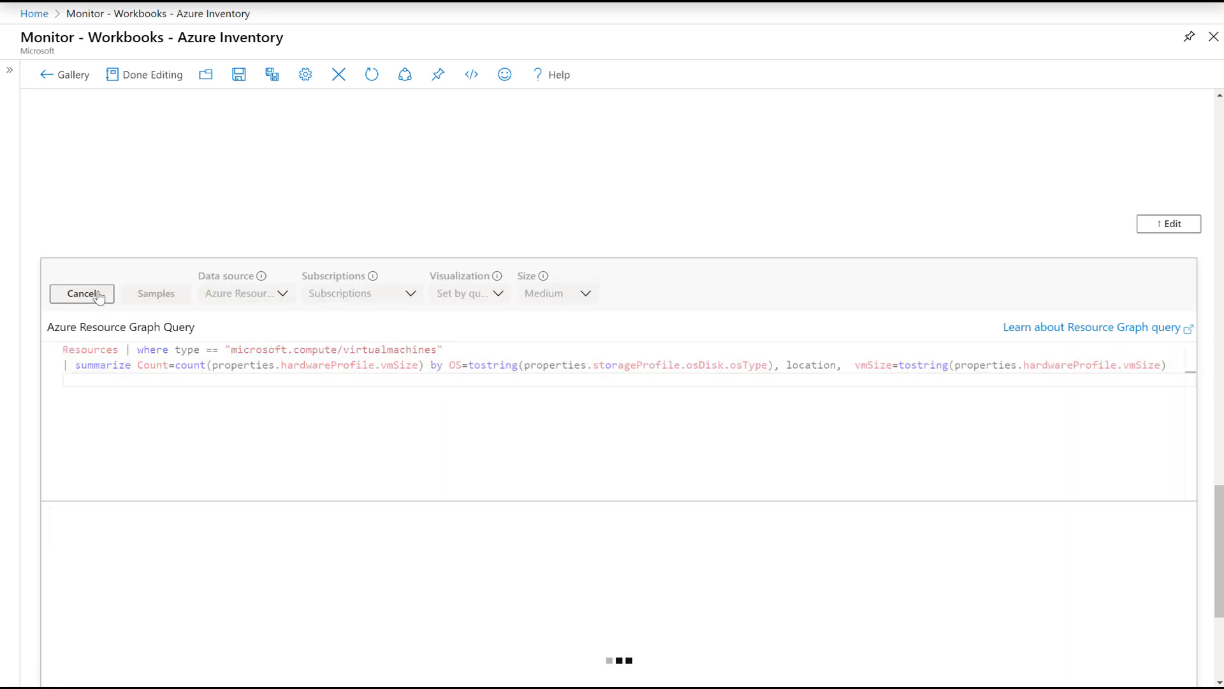
scroll(386, 194, "down", 1)
mouse_move(391, 198)
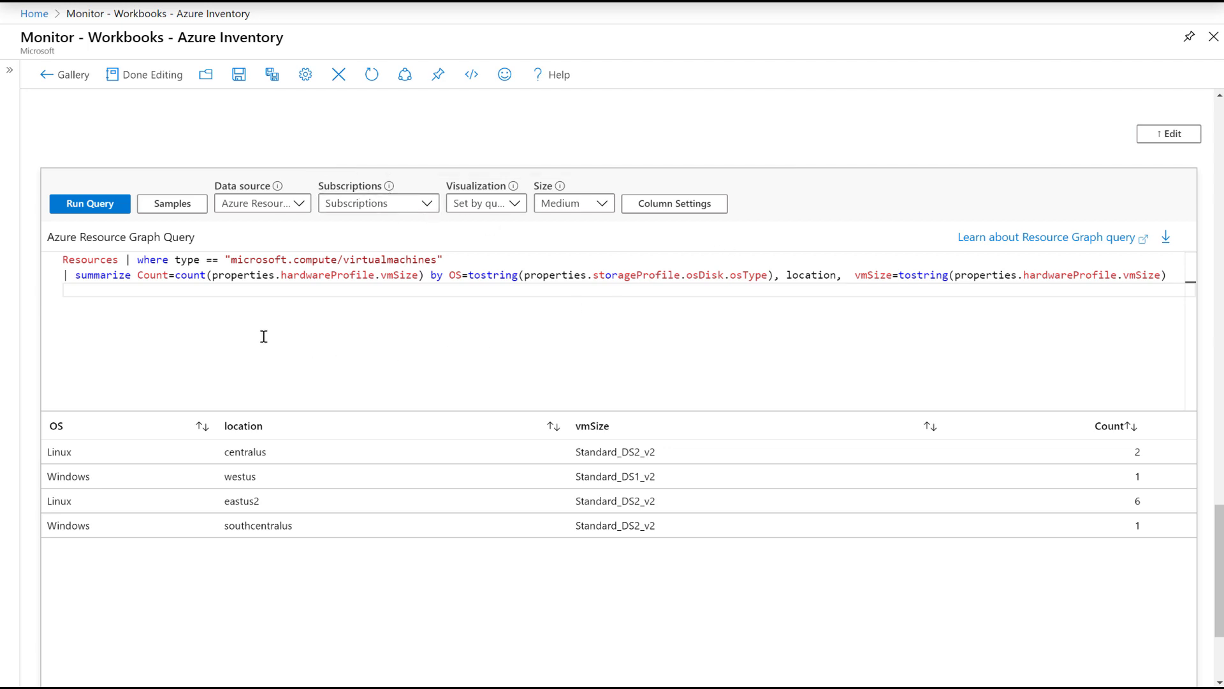
scroll(263, 336, "down", 3)
left_click(97, 574)
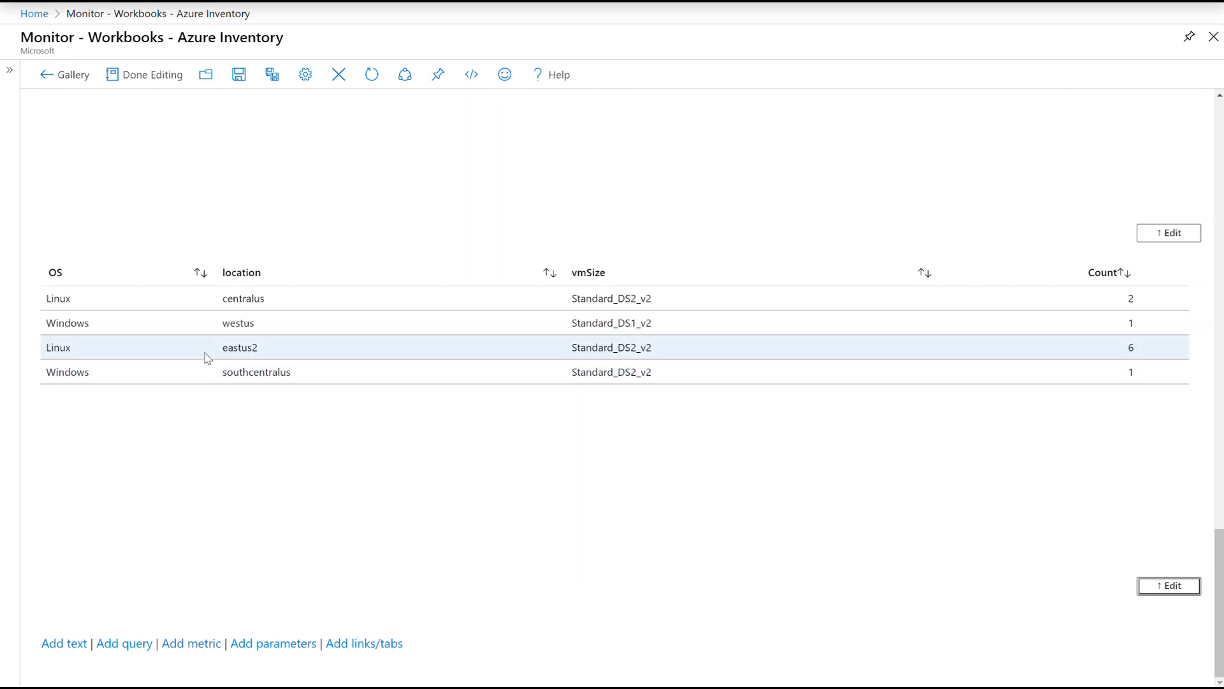
Leave edit mode for the Azure Inventory workbook and save it.
left_click(170, 79)
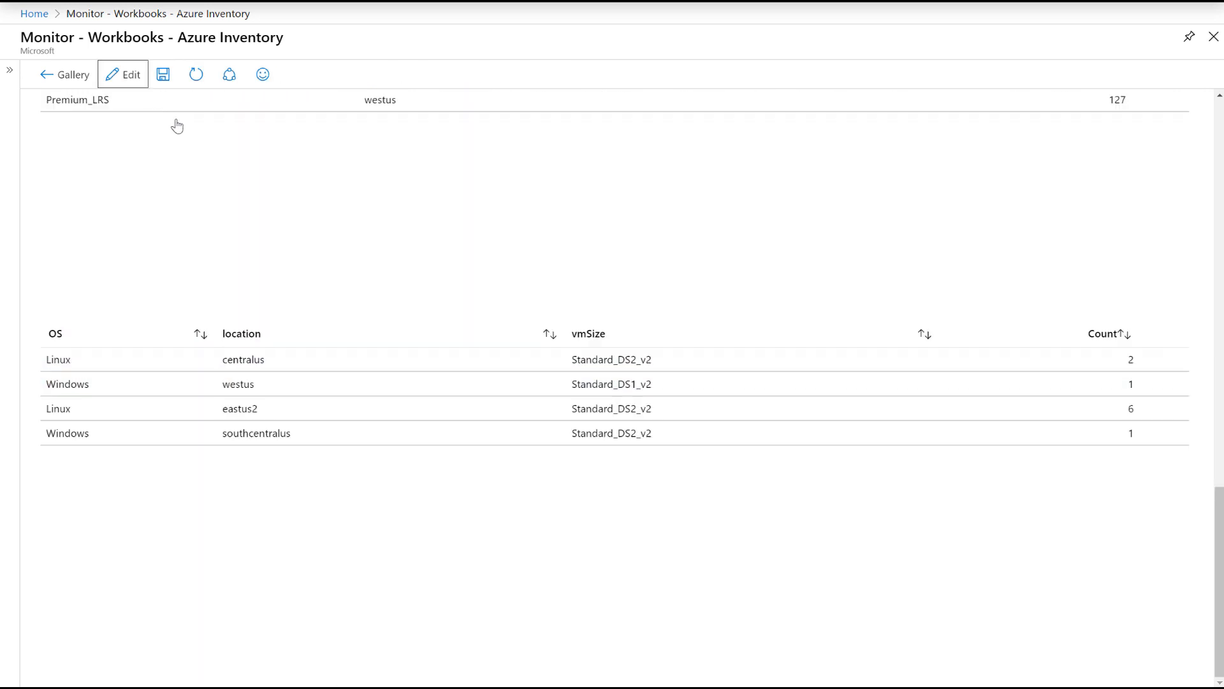
left_click(162, 79)
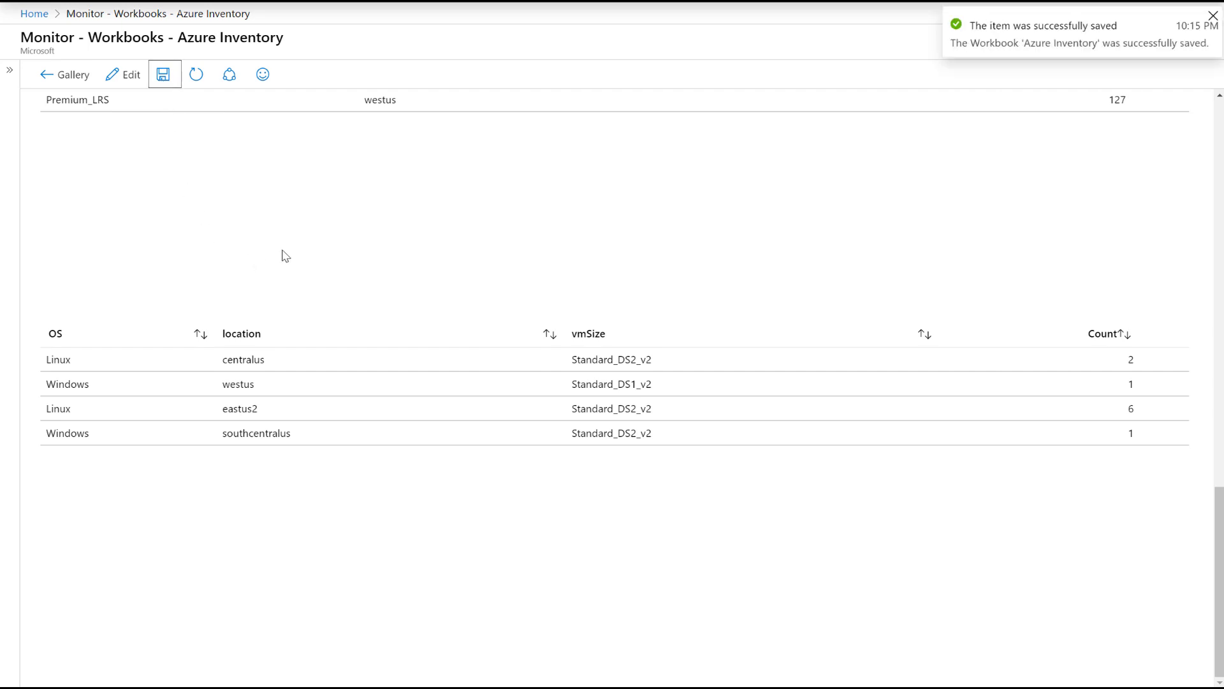
Switch the saved workbook to the PaaS tab and back to Compute, and review the Compute tab's tiles and tables.
scroll(451, 310, "up", 3)
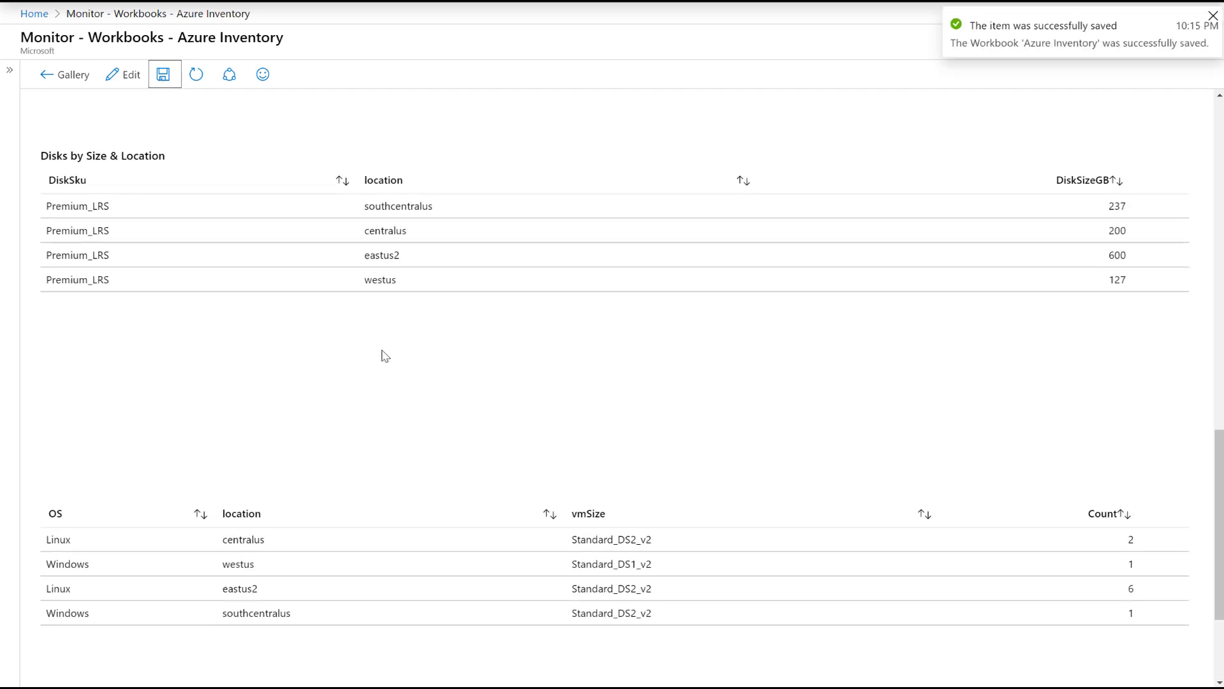
scroll(385, 355, "up", 12)
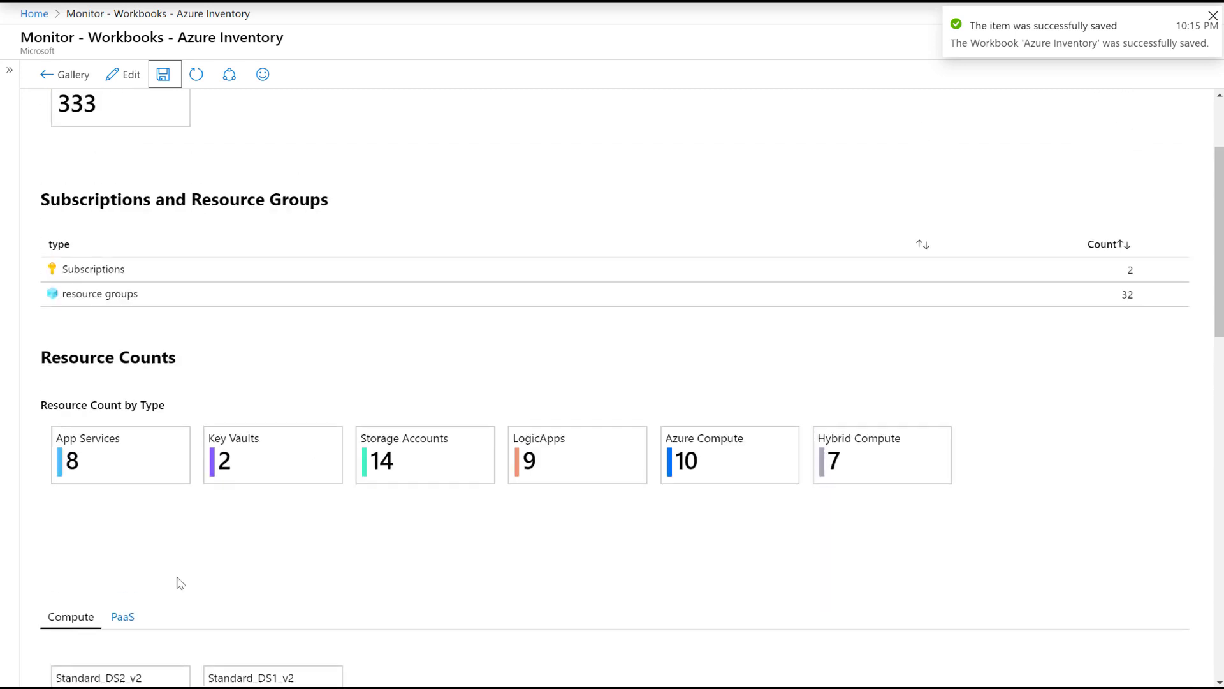
scroll(191, 568, "down", 3)
left_click(124, 444)
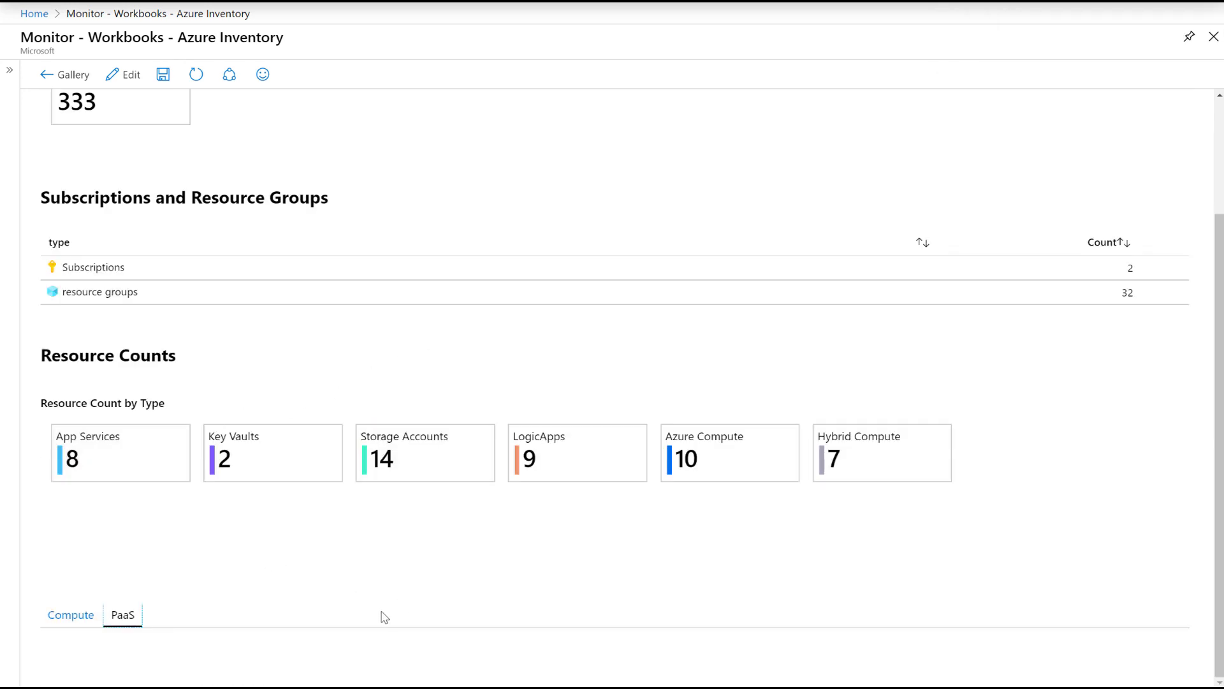
left_click(88, 623)
scroll(615, 356, "down", 8)
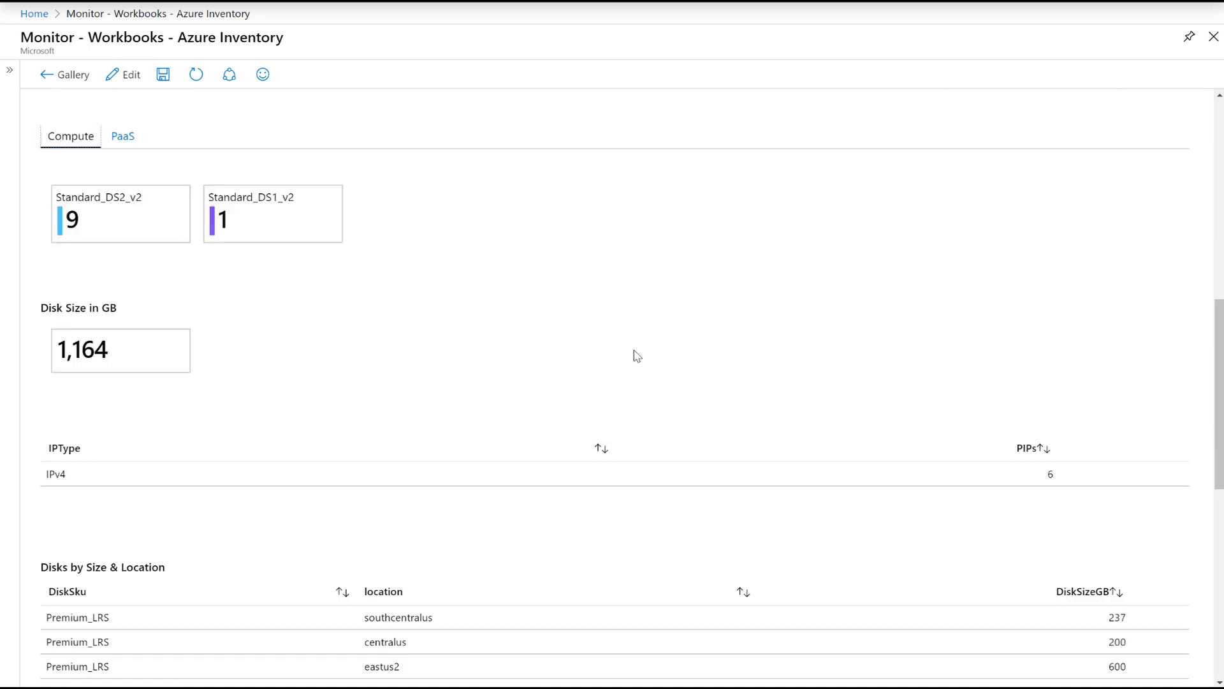
scroll(568, 291, "down", 8)
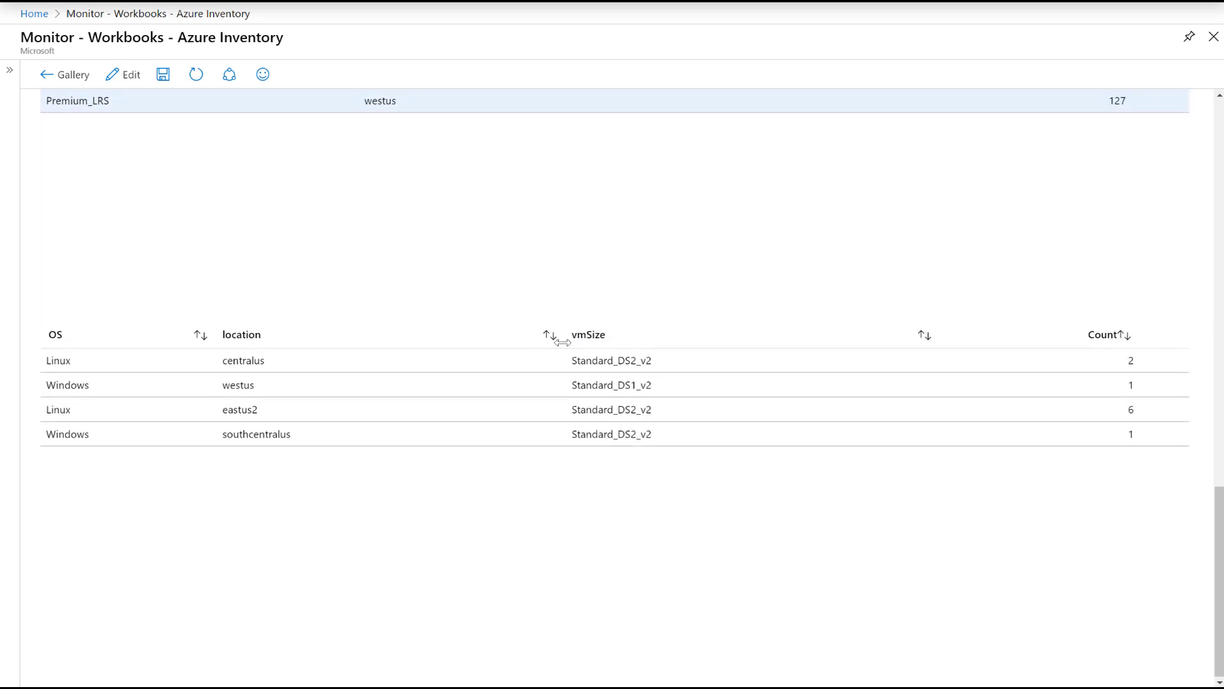
scroll(143, 400, "up", 3)
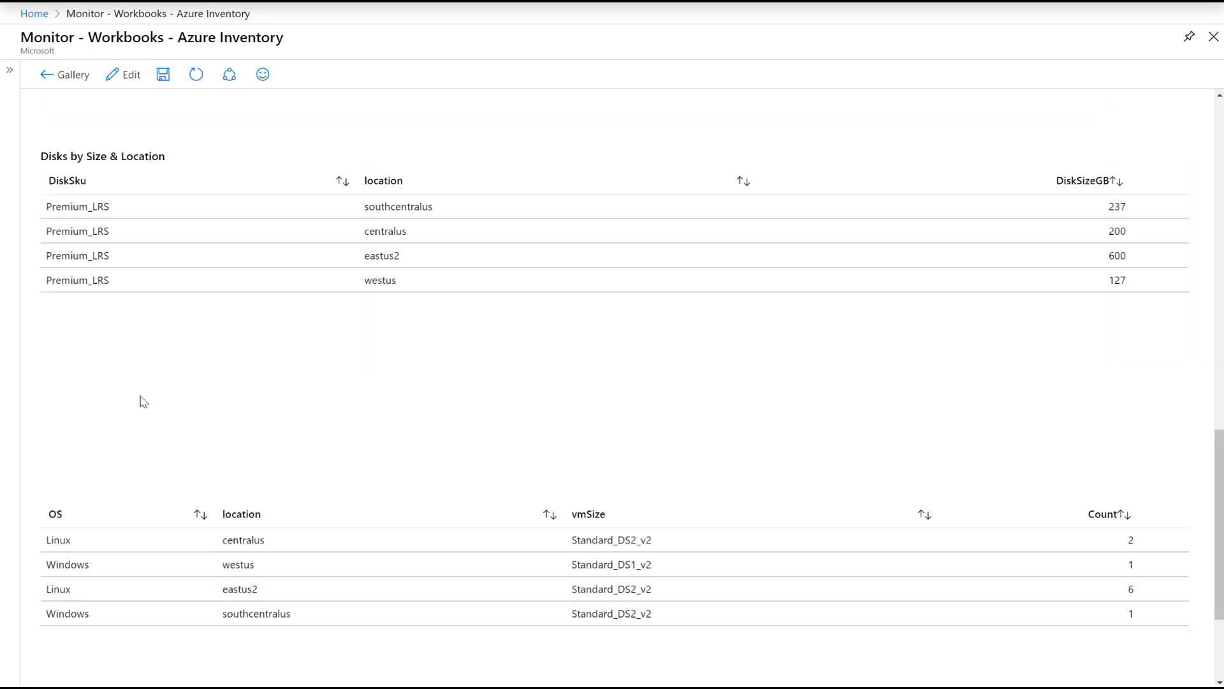